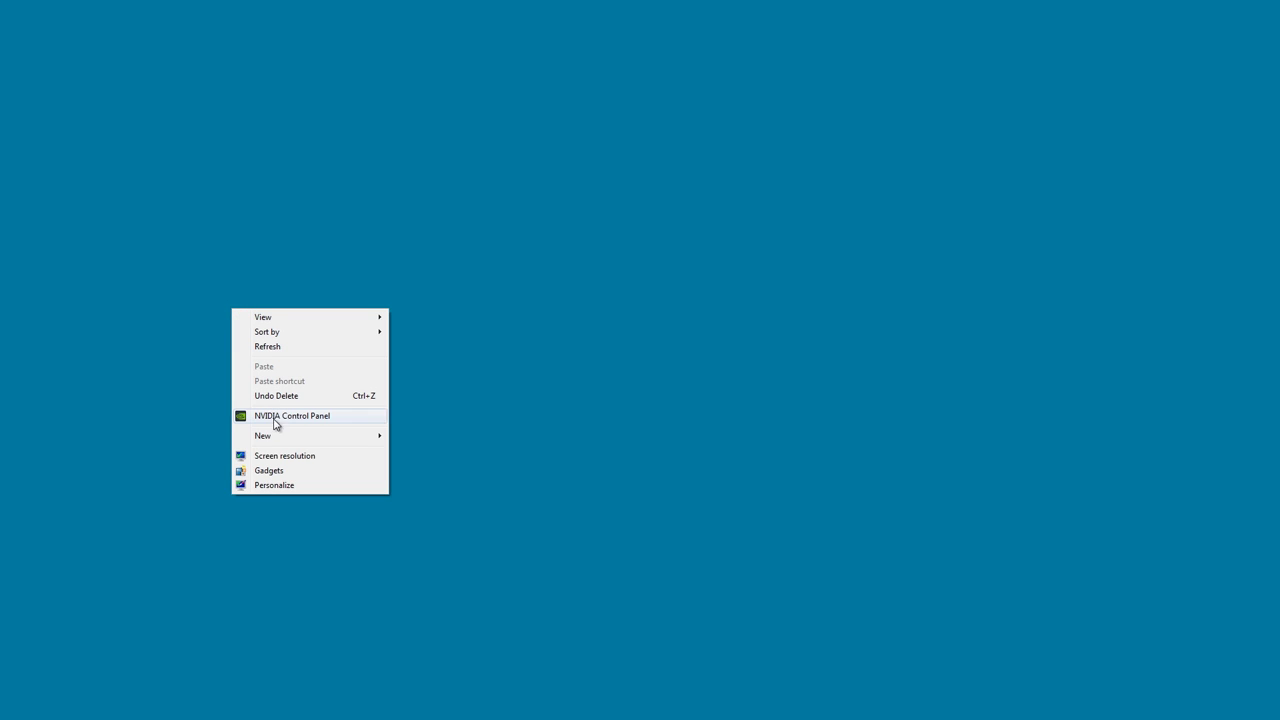
Add a new desktop folder and bring up Google Chrome on a blank New Tab page.
mouse_move(277, 439)
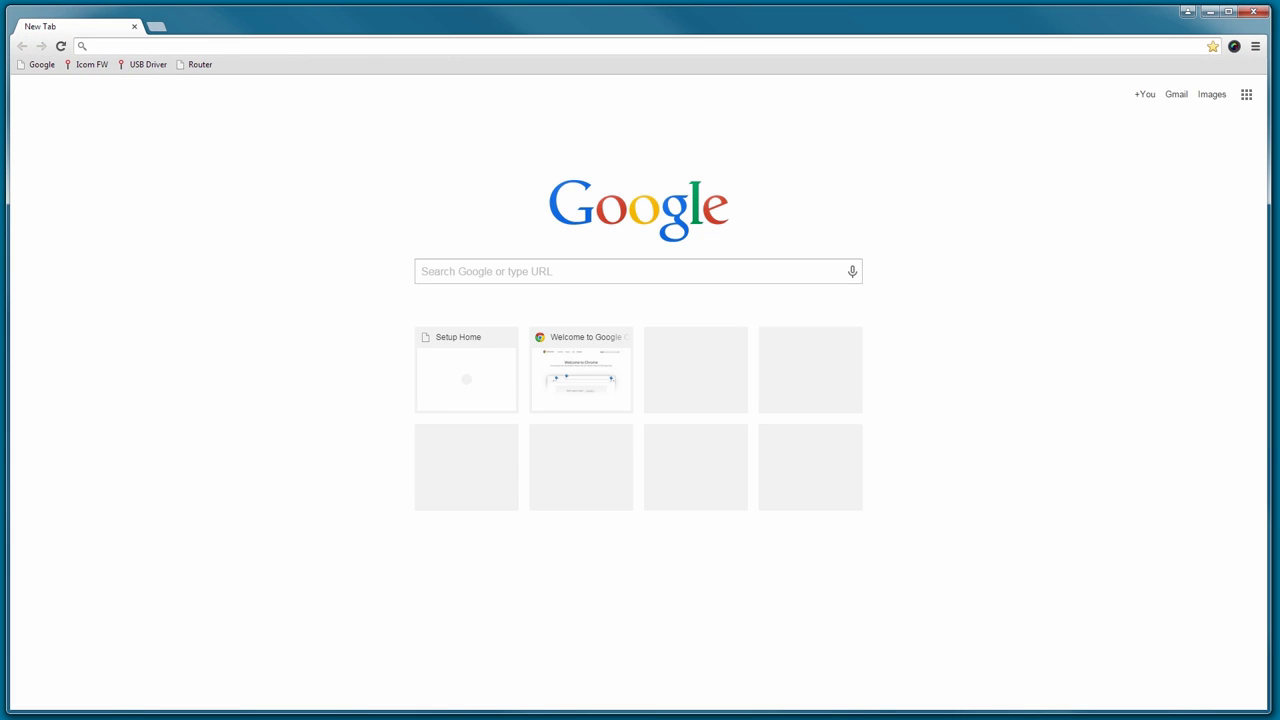
Go to the Icom firmware downloads page and scroll down to the RS-BA1 section.
click(92, 64)
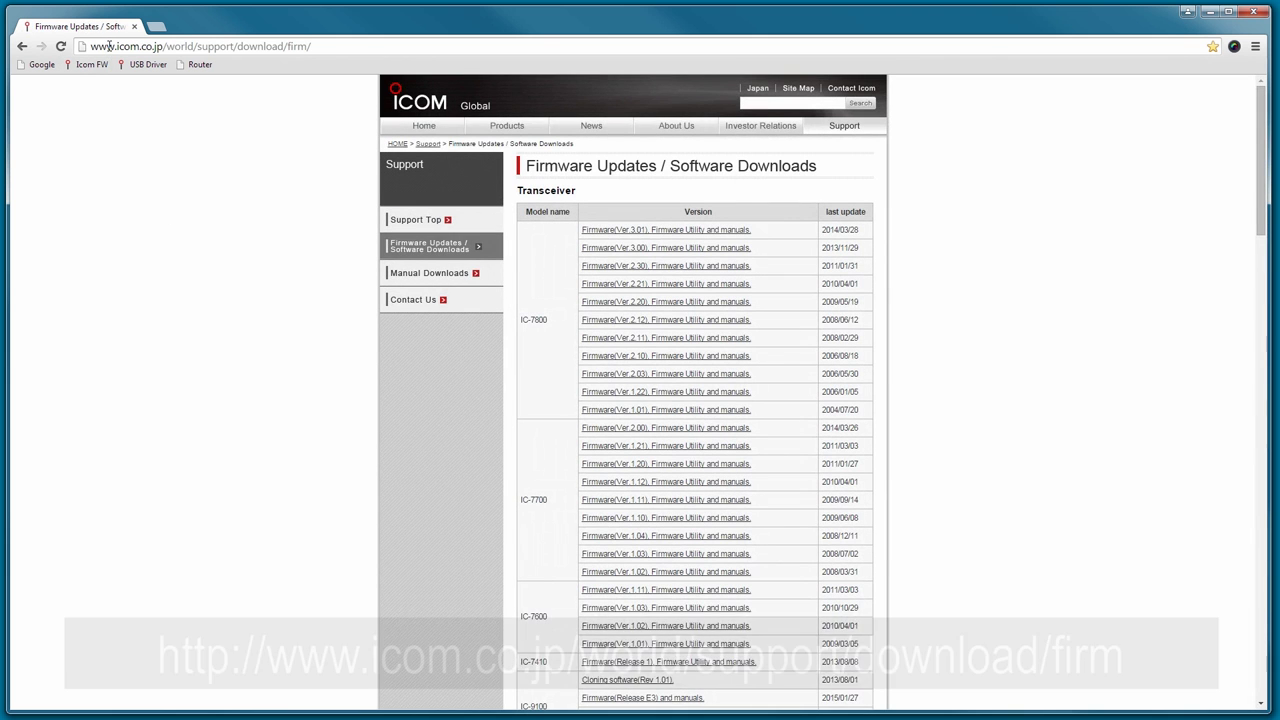
click(108, 47)
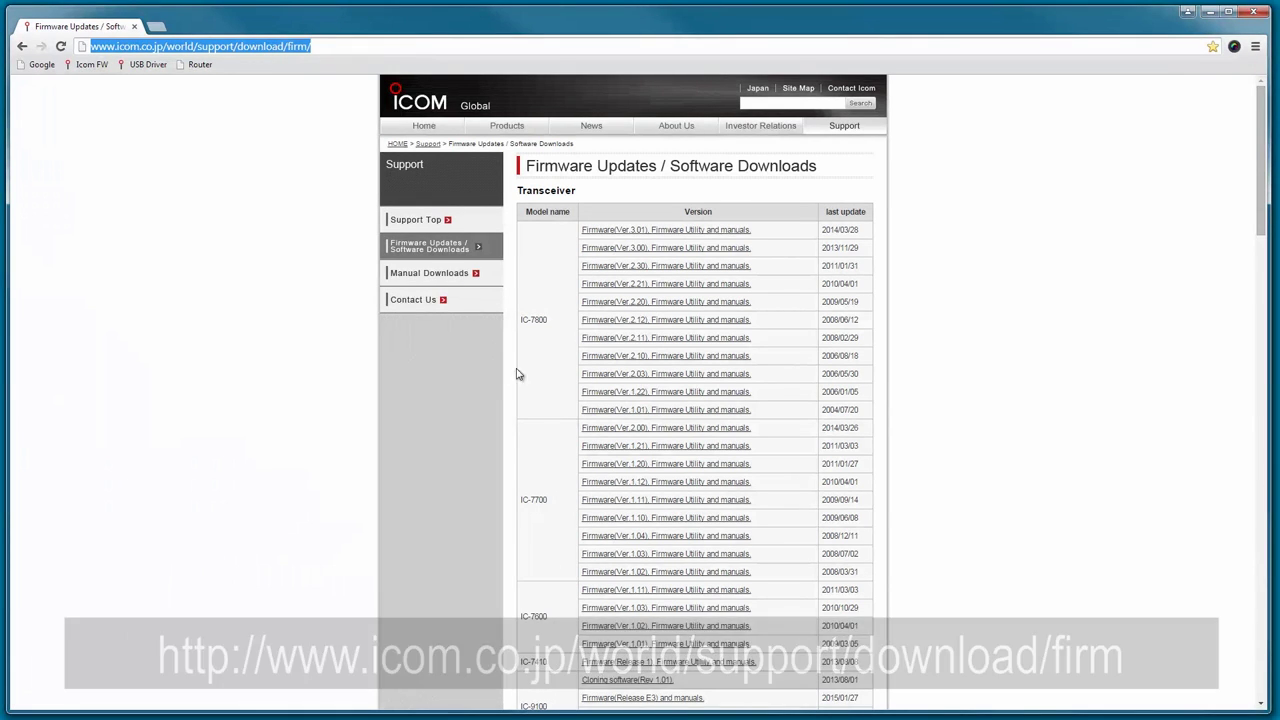
scroll(535, 380, down, 6)
scroll(536, 380, down, 20)
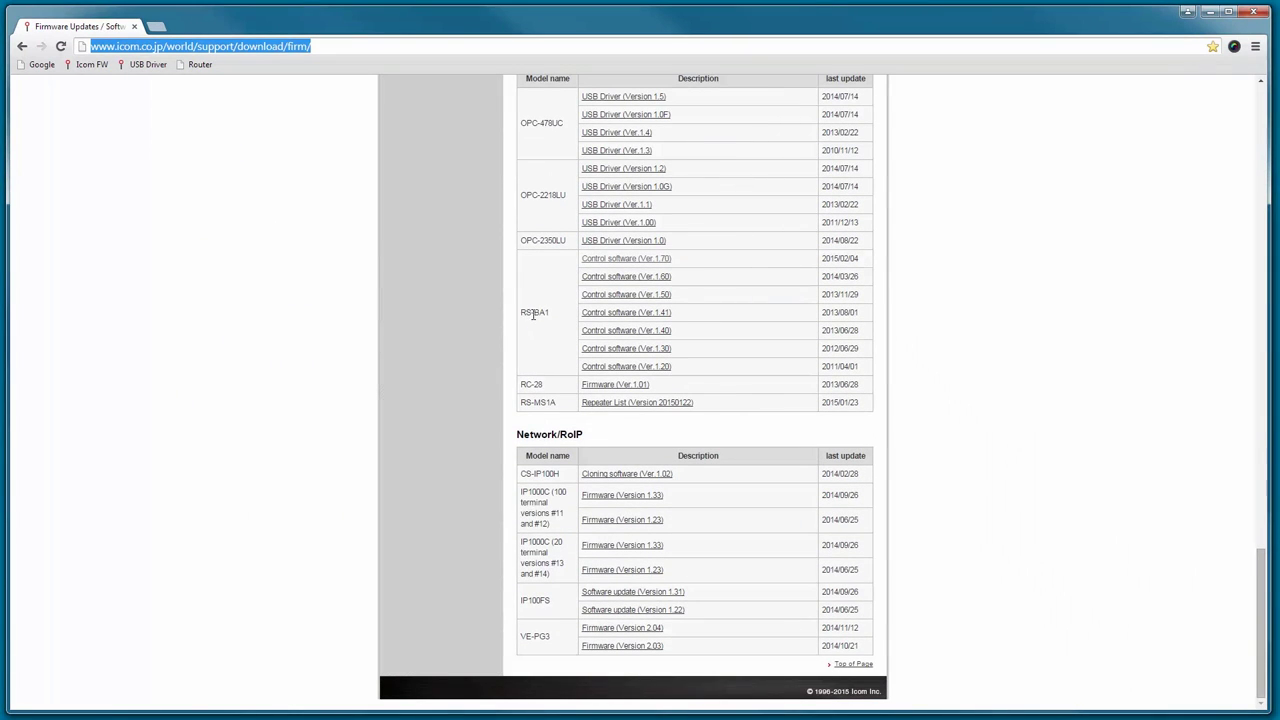
Save Rsba1_up_ver170.zip (Control software Ver.1.70) to Icom Downloads and open the USB driver page.
click(621, 264)
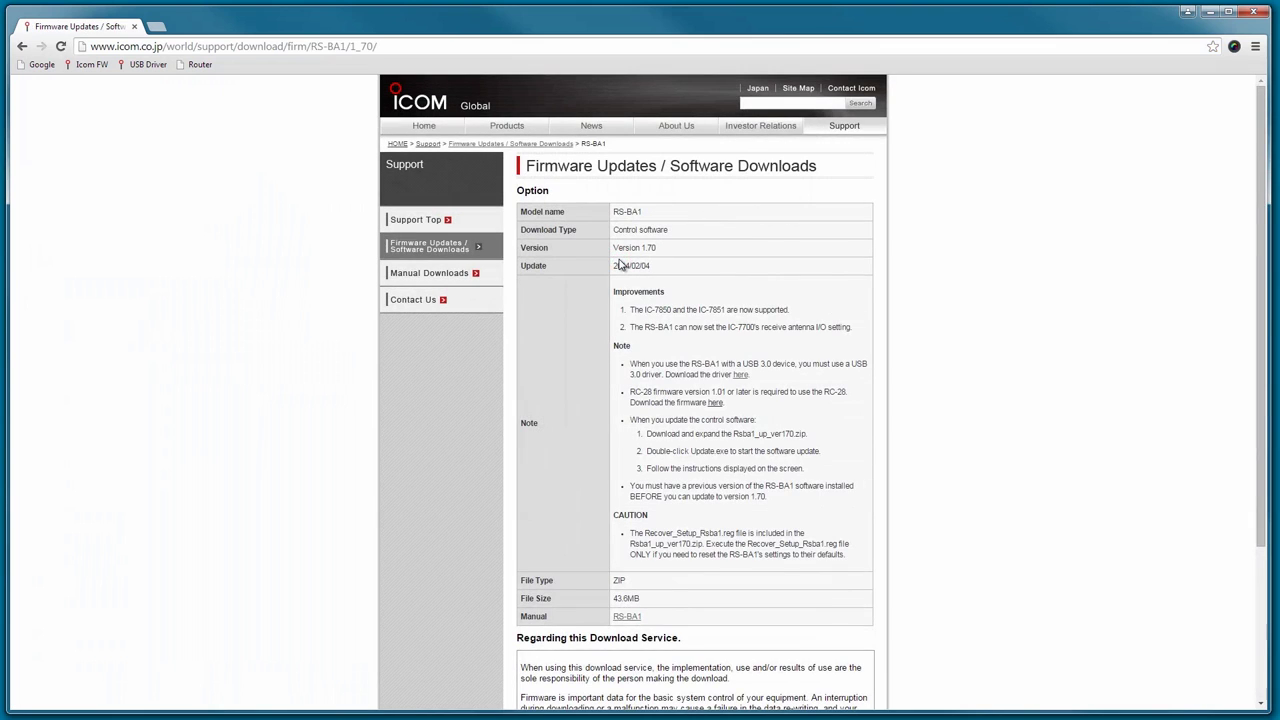
scroll(634, 390, down, 3)
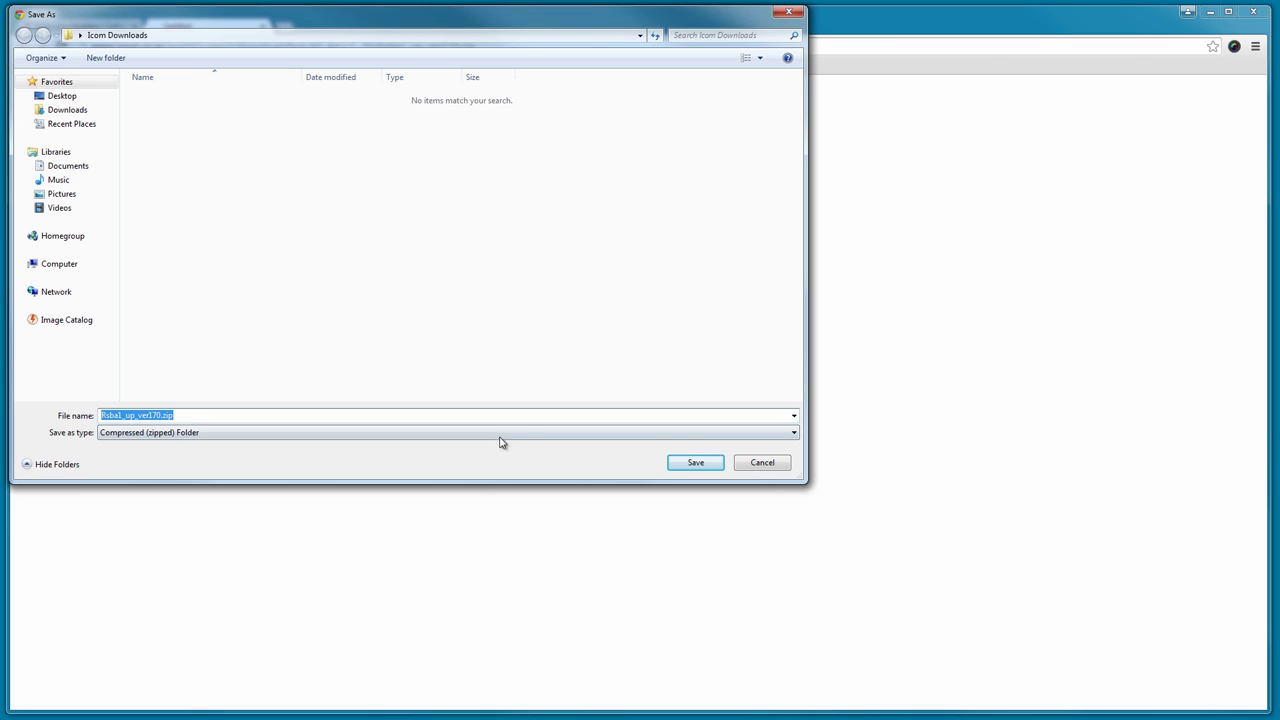
click(692, 467)
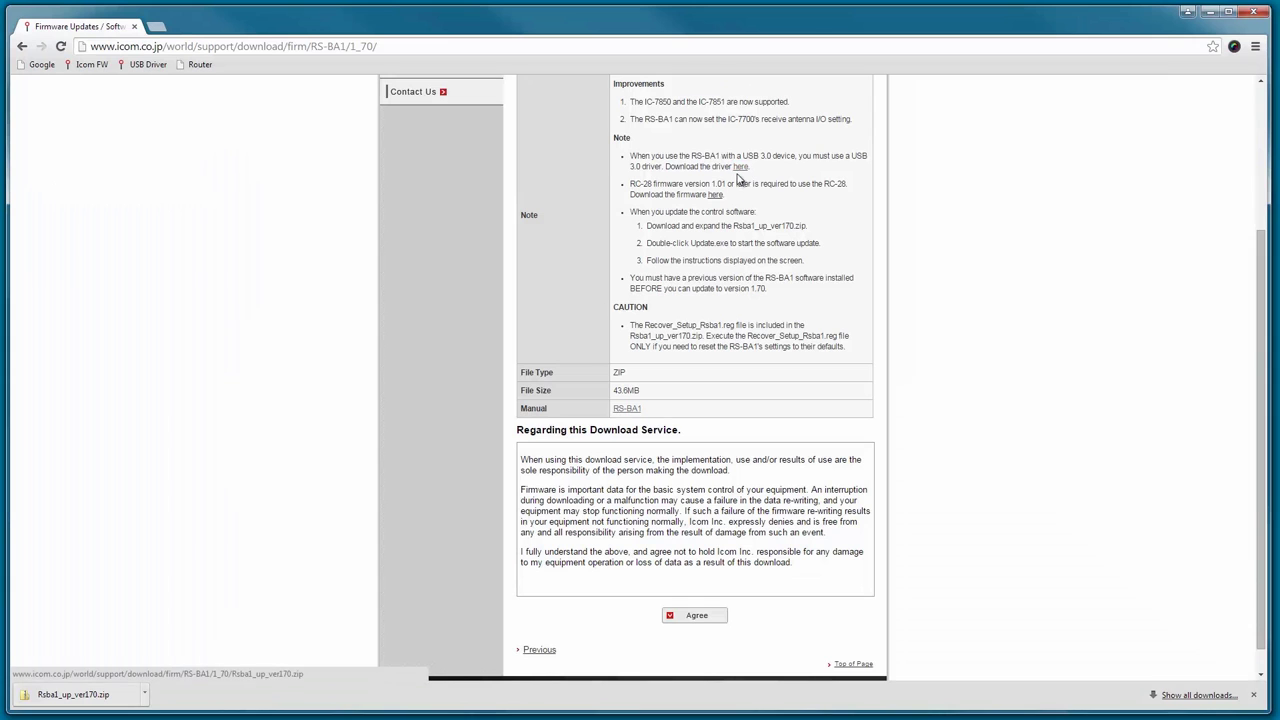
click(741, 168)
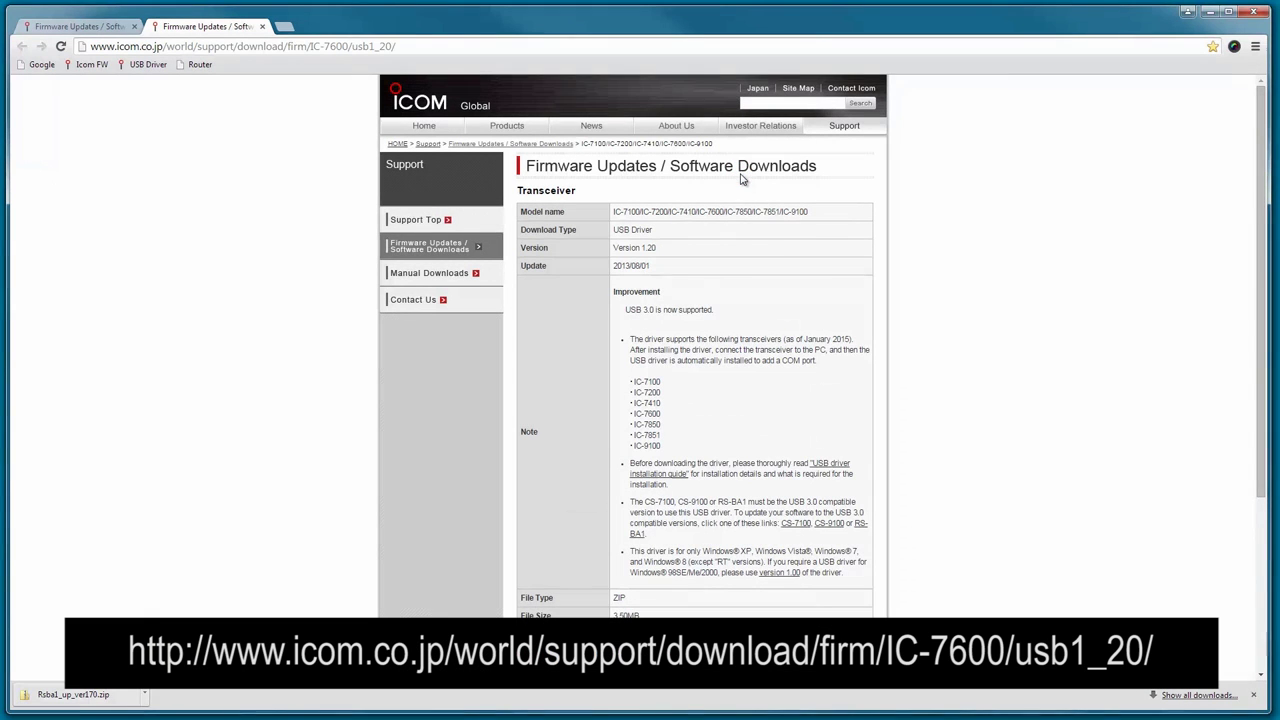
Agree to the terms, save CD-301501-003.zip, and close the USB driver tab.
scroll(728, 228, down, 4)
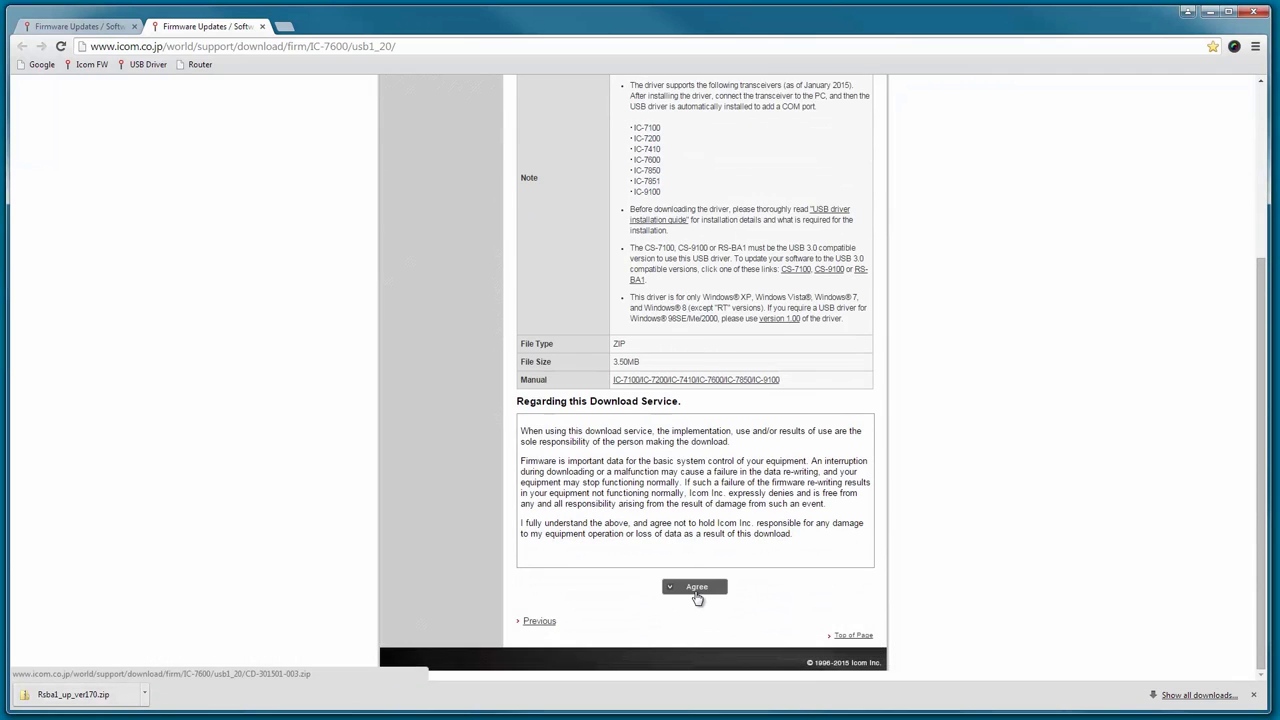
click(696, 592)
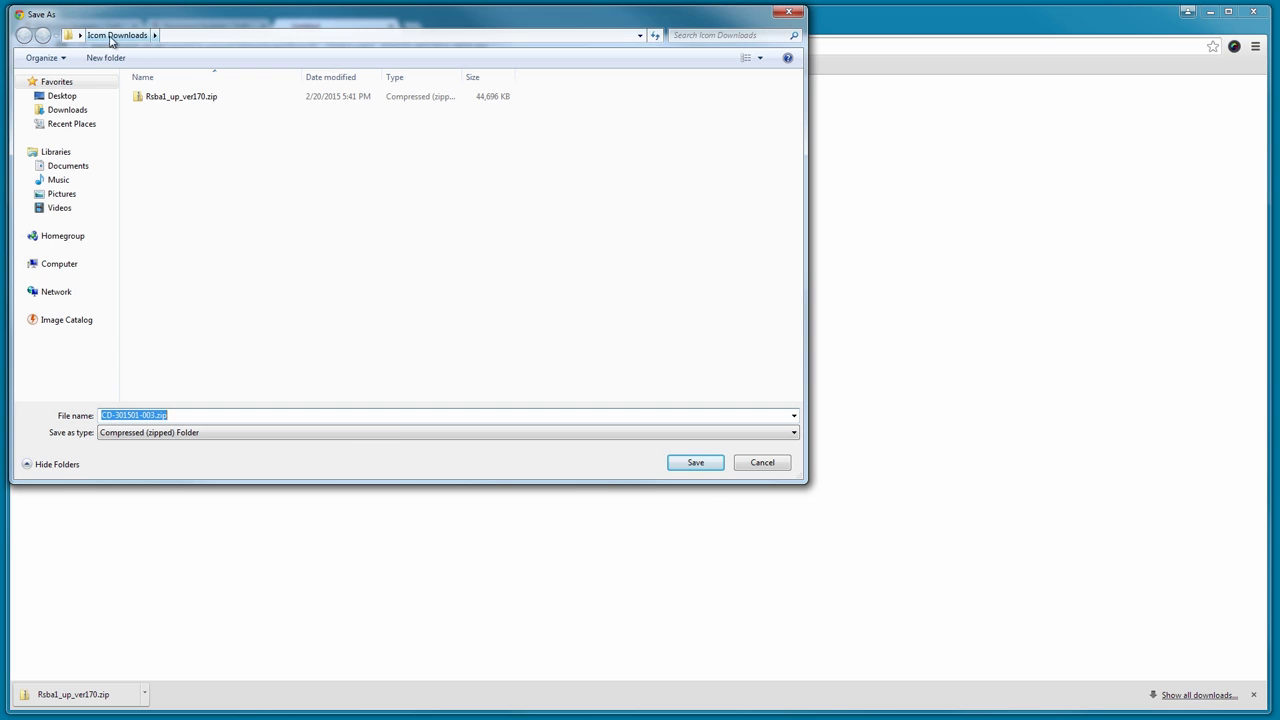
click(694, 463)
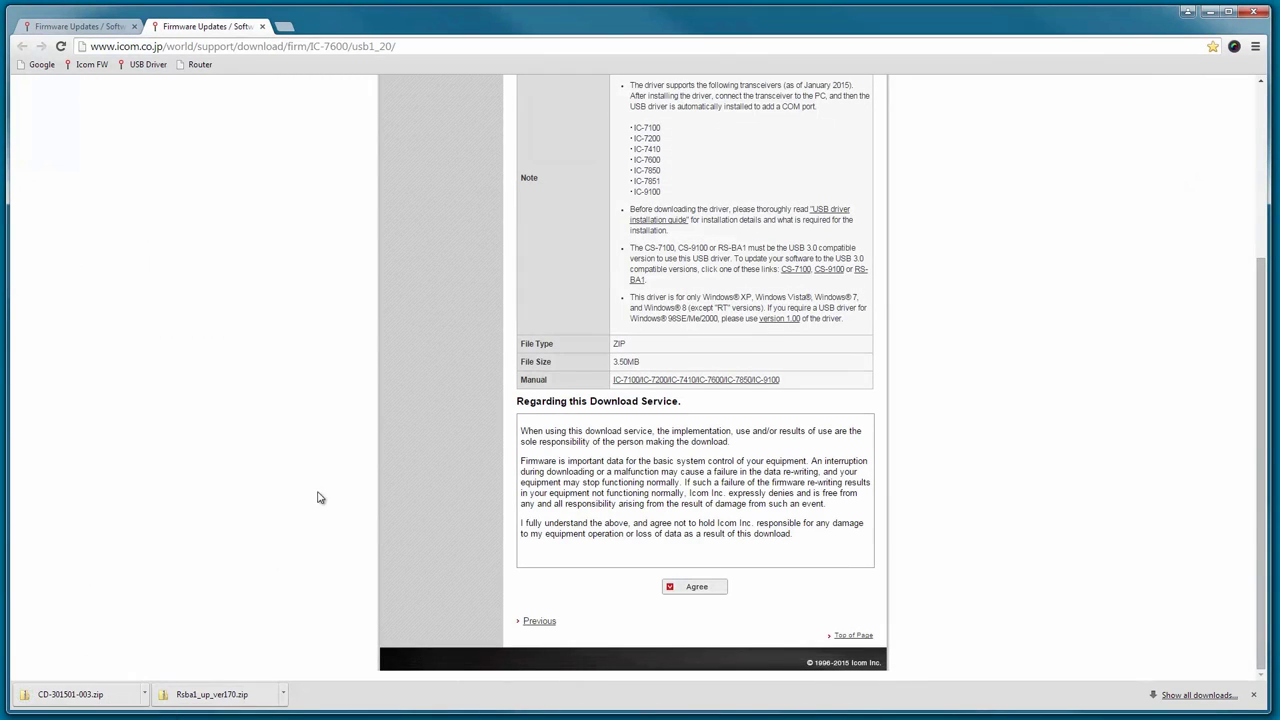
click(263, 27)
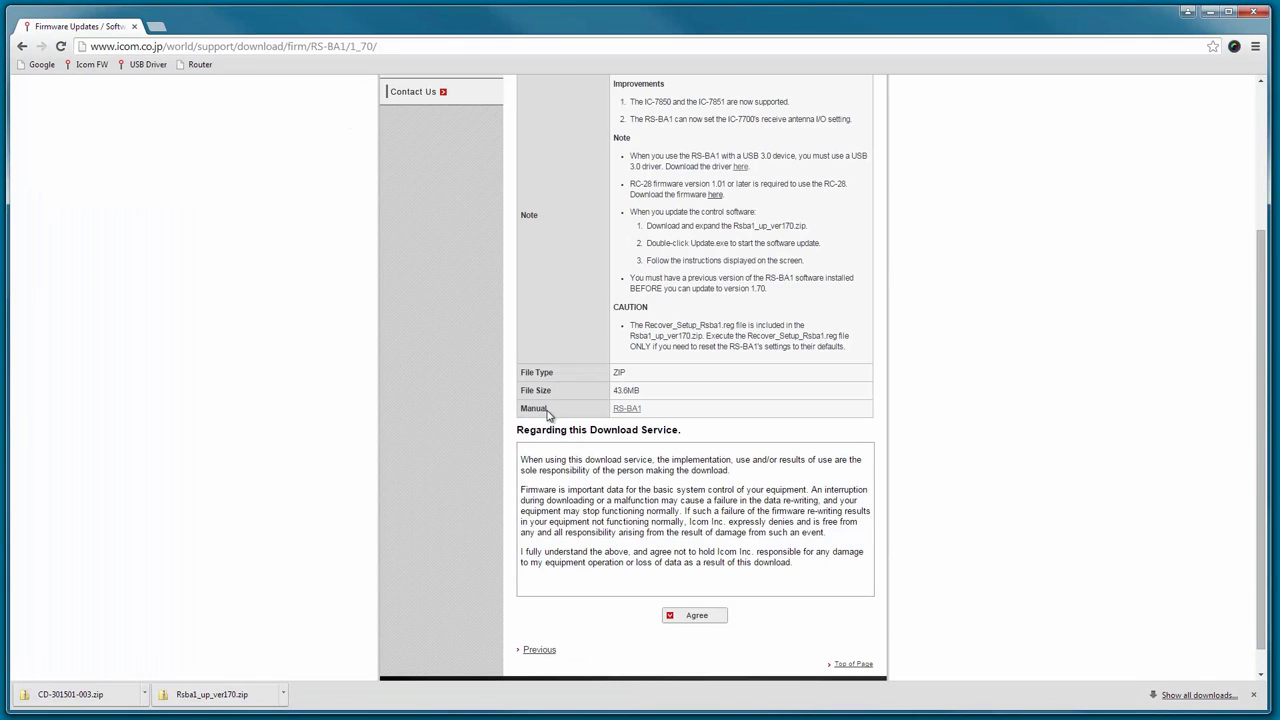
View the RS-BA1 Guide (1) Preparation PDF from the manuals list, then close Chrome.
click(625, 411)
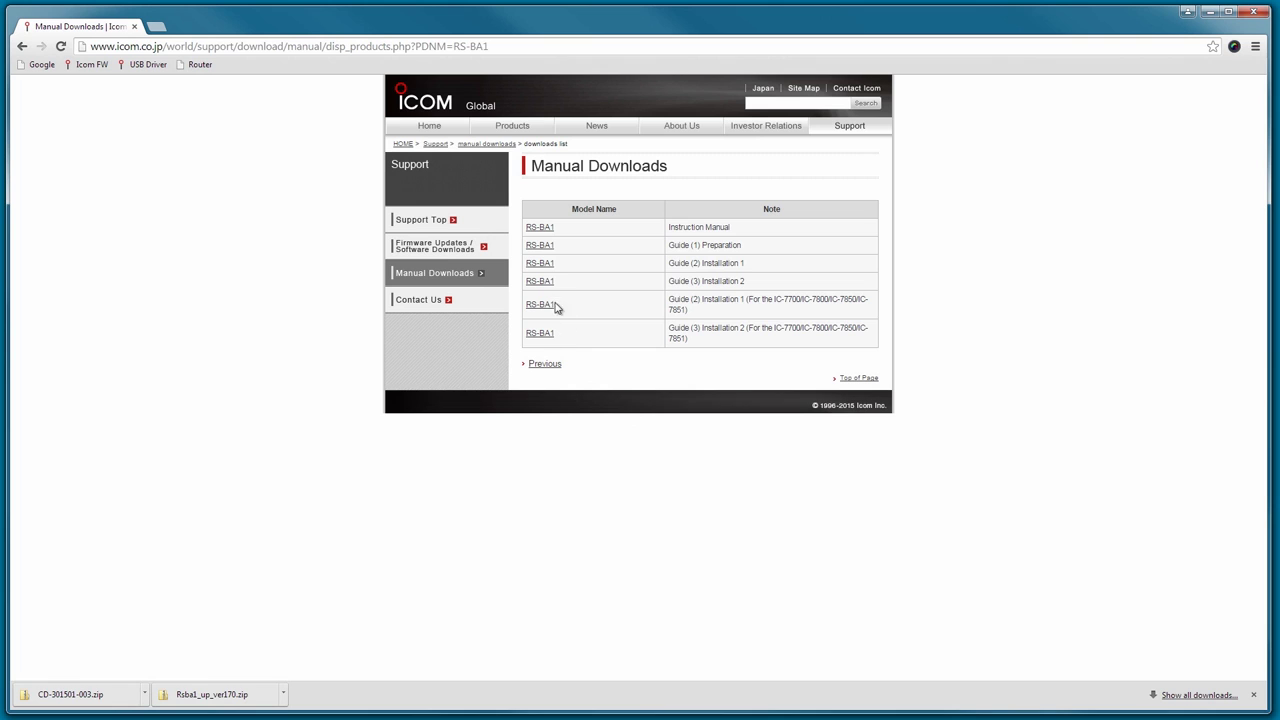
click(545, 248)
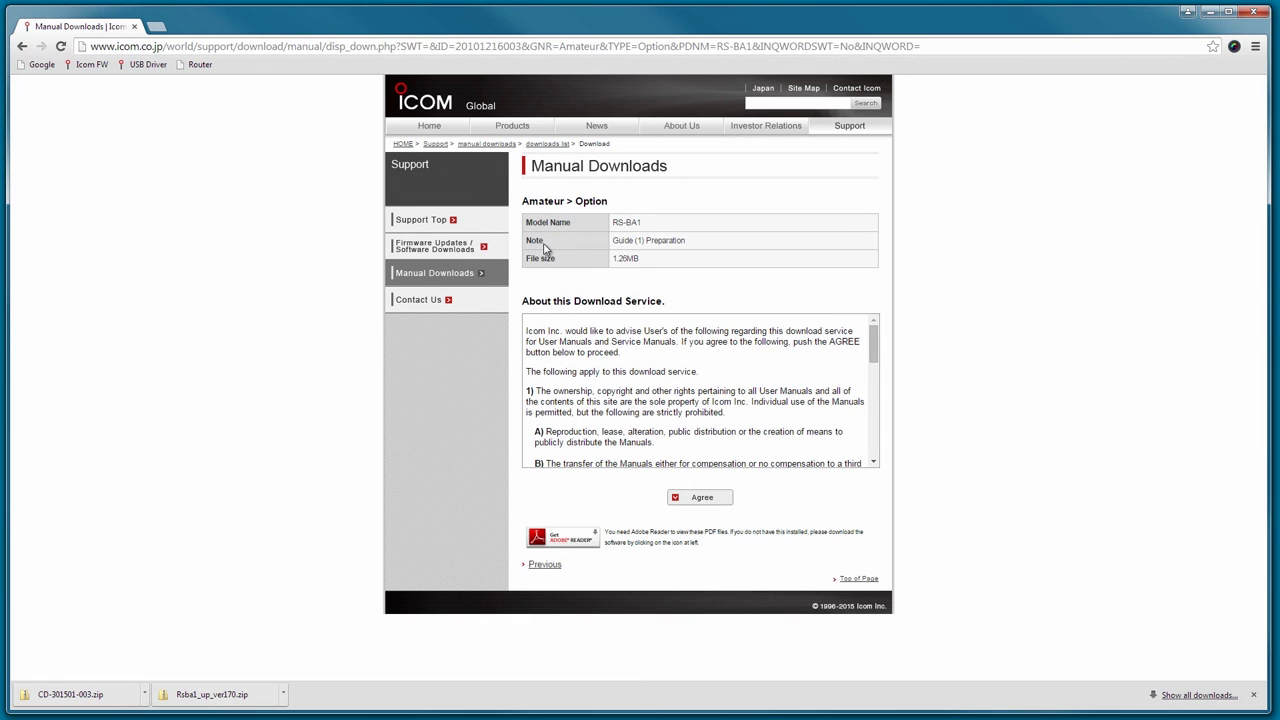
click(703, 499)
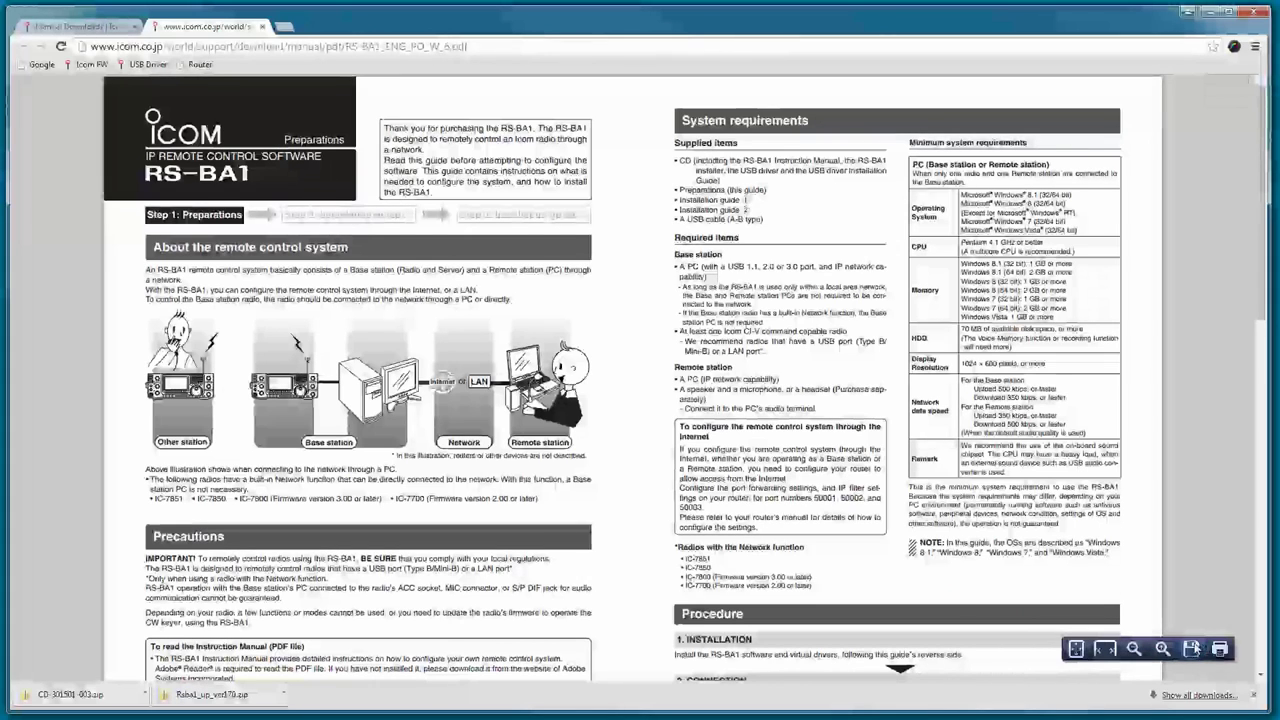
click(1249, 14)
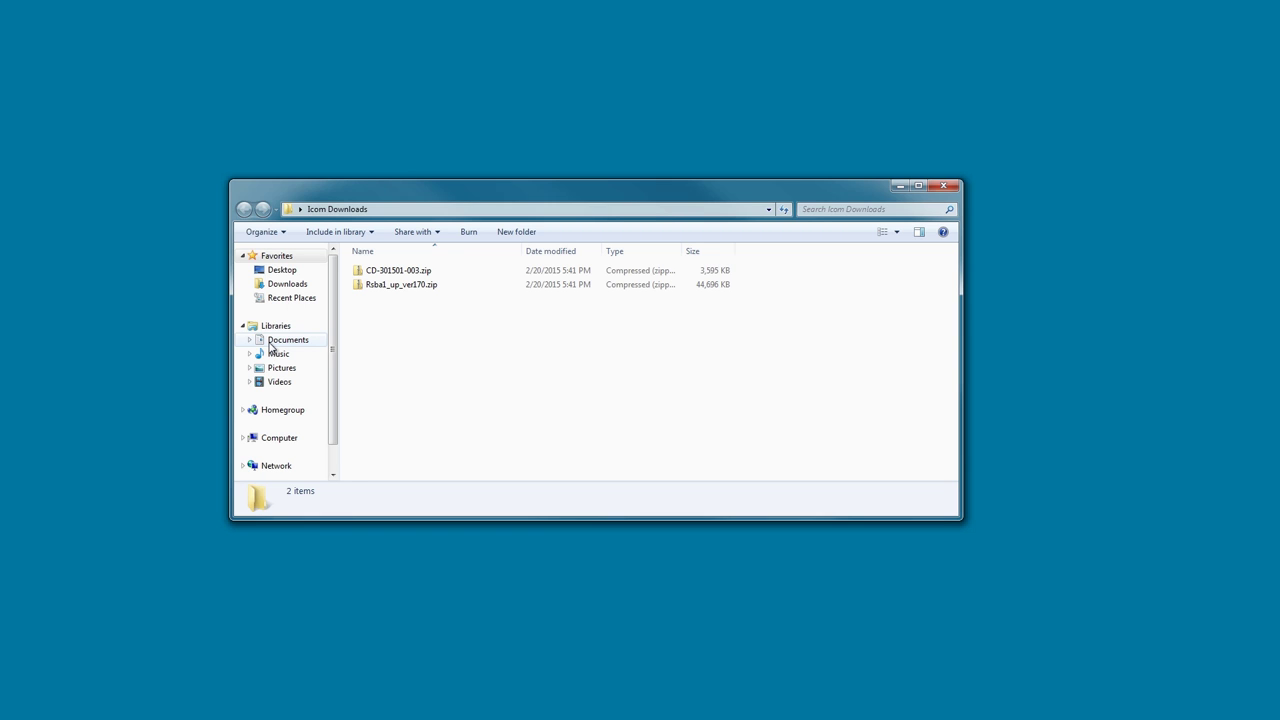
Extract CD-301501-003 to the desktop and launch CP210xVCPInstaller_x64.exe from its Driver folder.
double_click(380, 272)
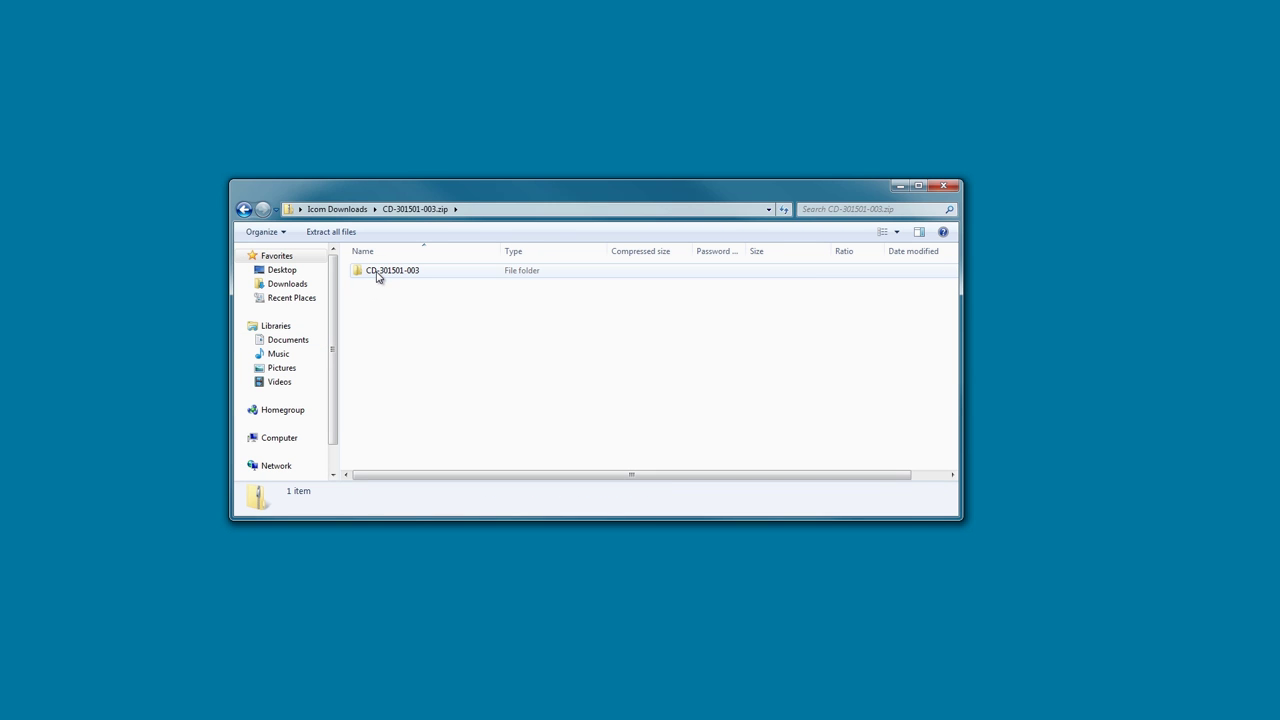
drag(378, 277, 366, 617)
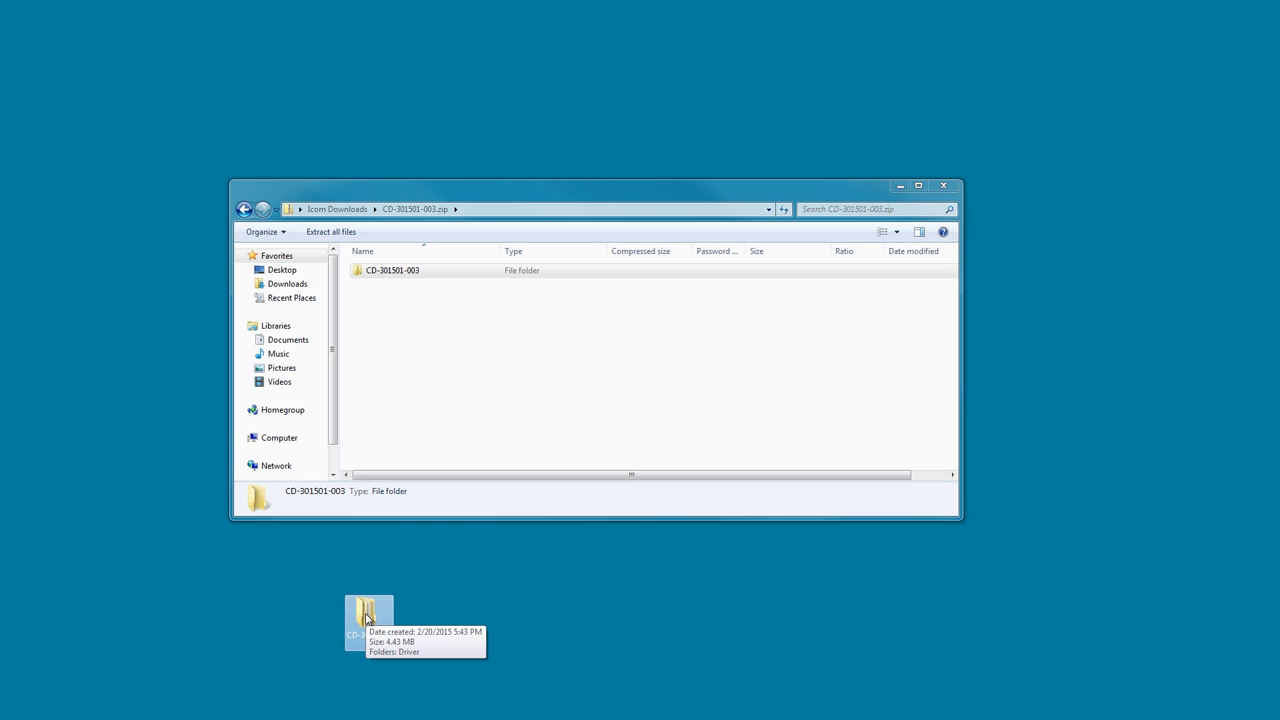
double_click(366, 617)
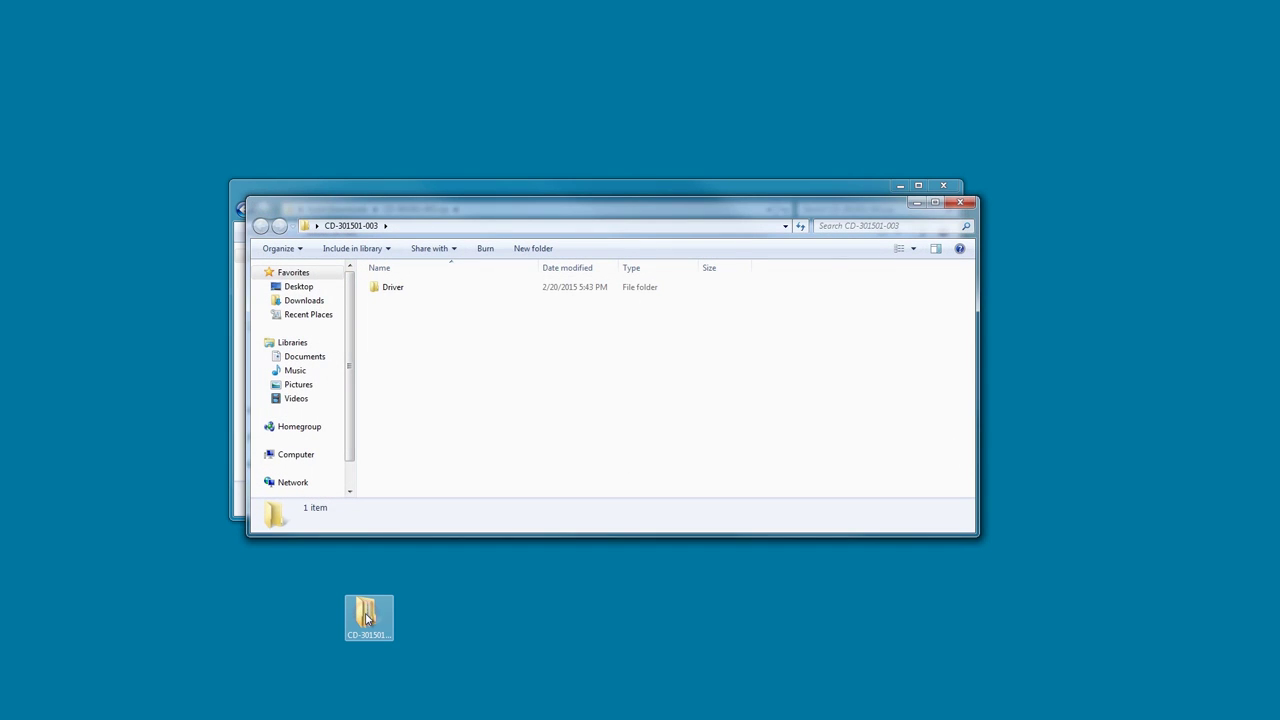
double_click(392, 288)
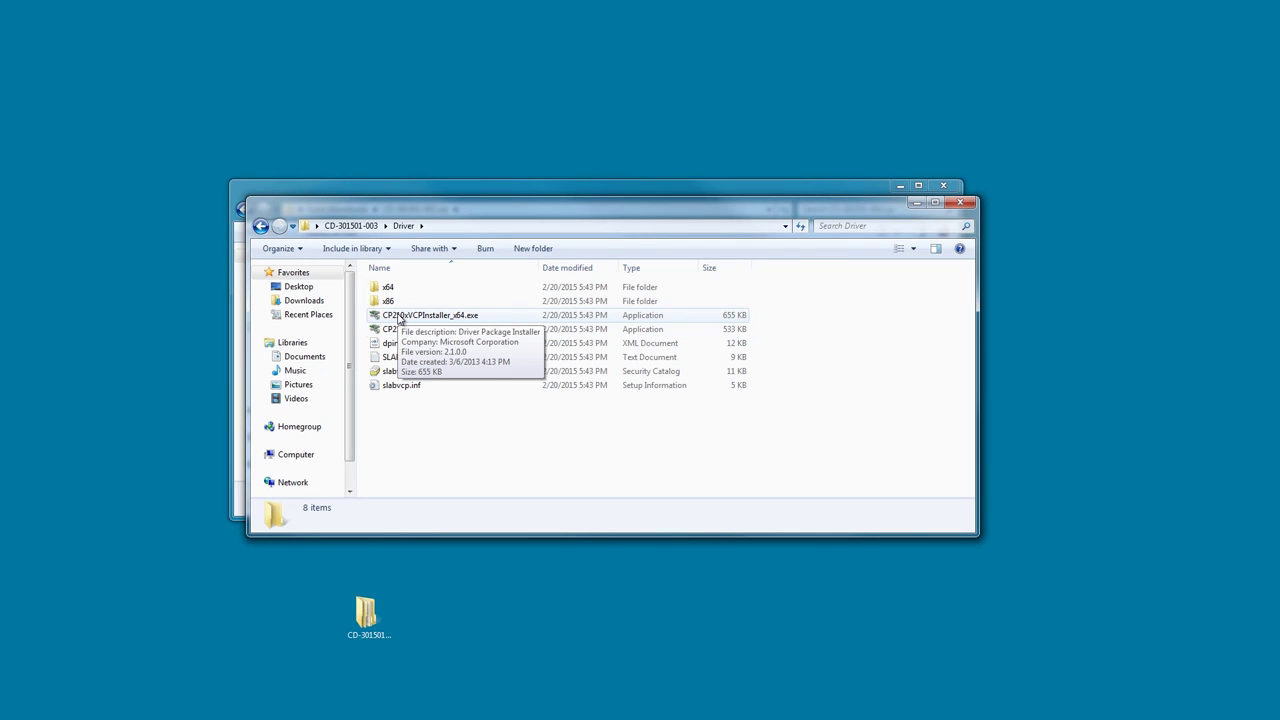
double_click(398, 318)
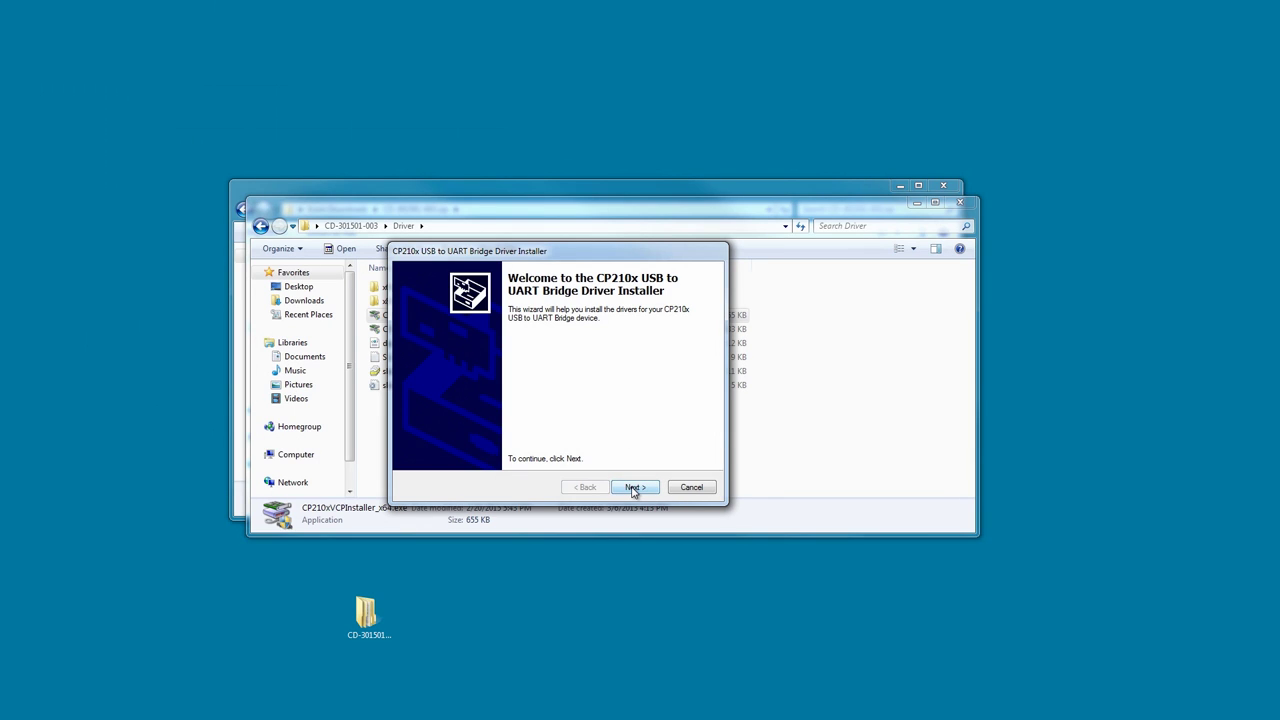
Complete the CP210x driver installation with the license accepted, then close the Driver folder.
click(633, 488)
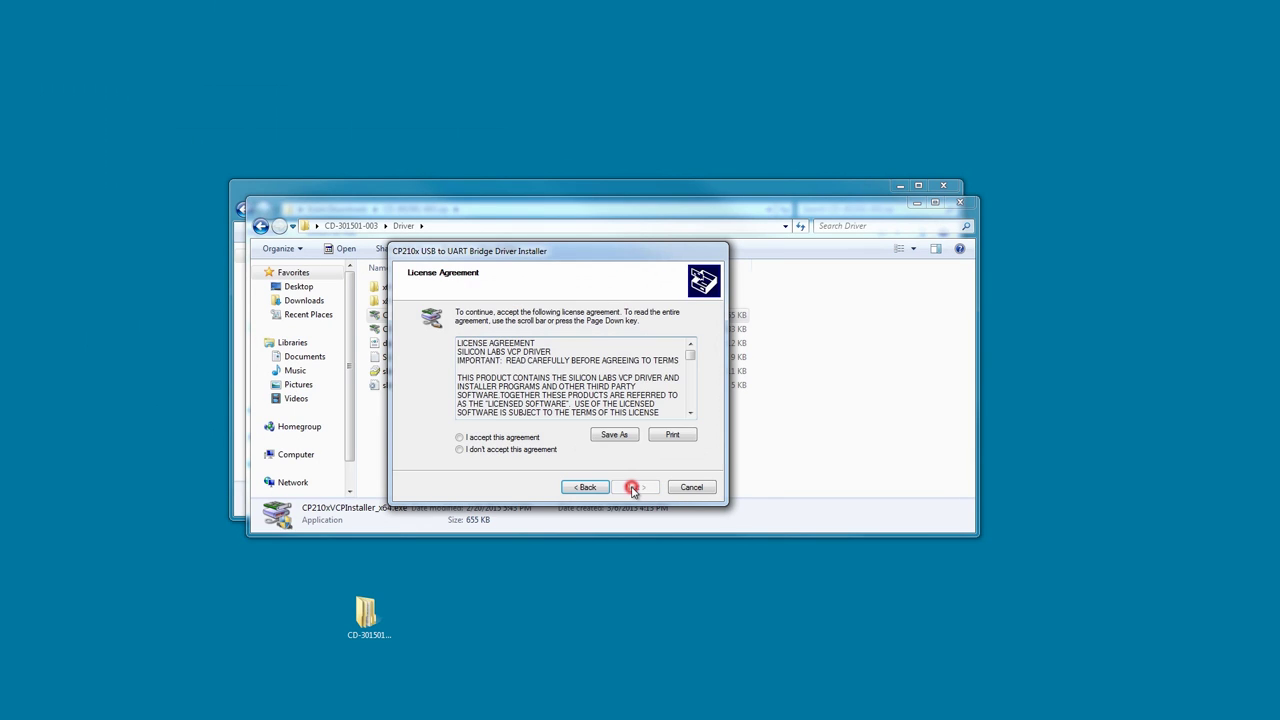
click(460, 437)
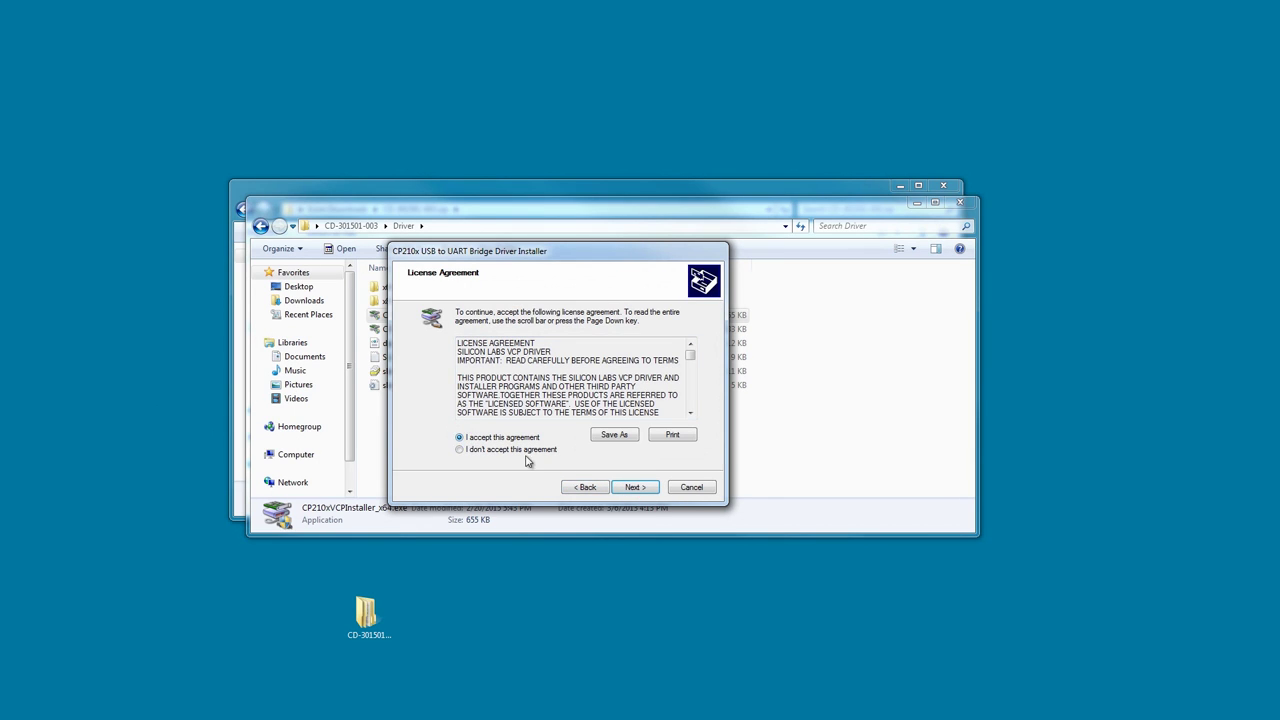
click(635, 488)
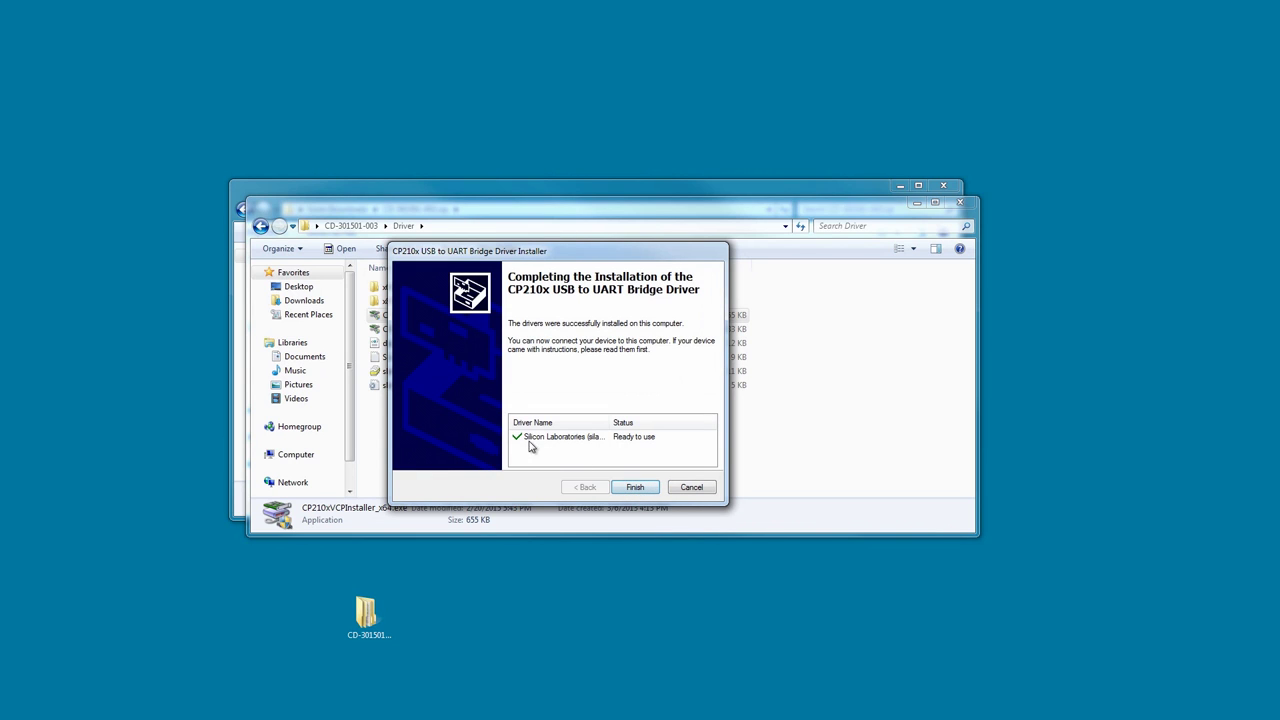
click(636, 488)
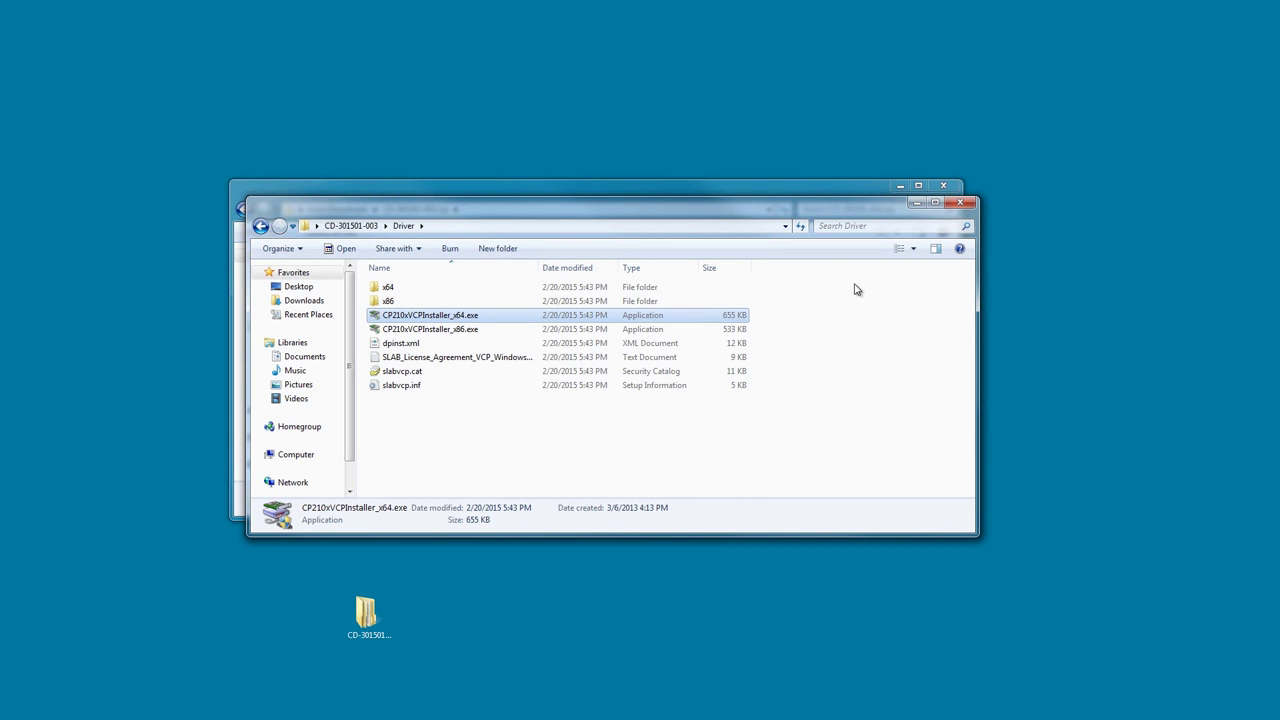
click(958, 201)
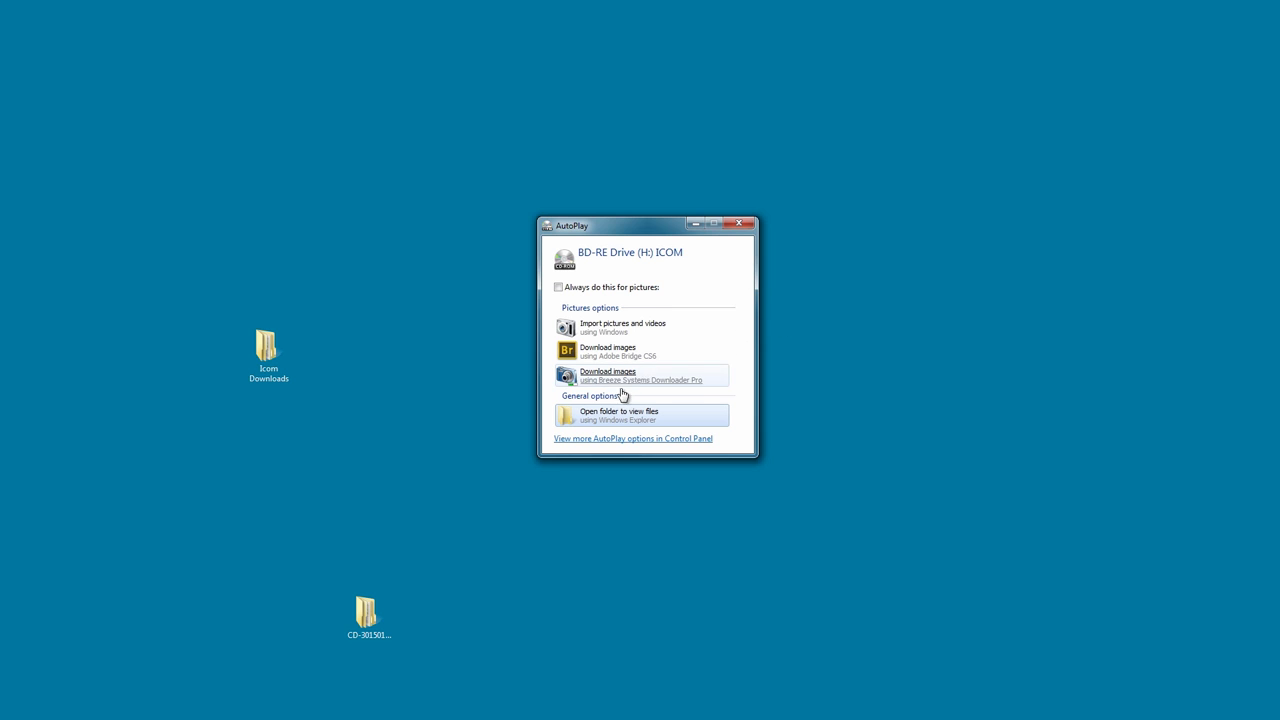
Run setup.exe from the RSBA1 folder on the ICOM disc.
click(607, 418)
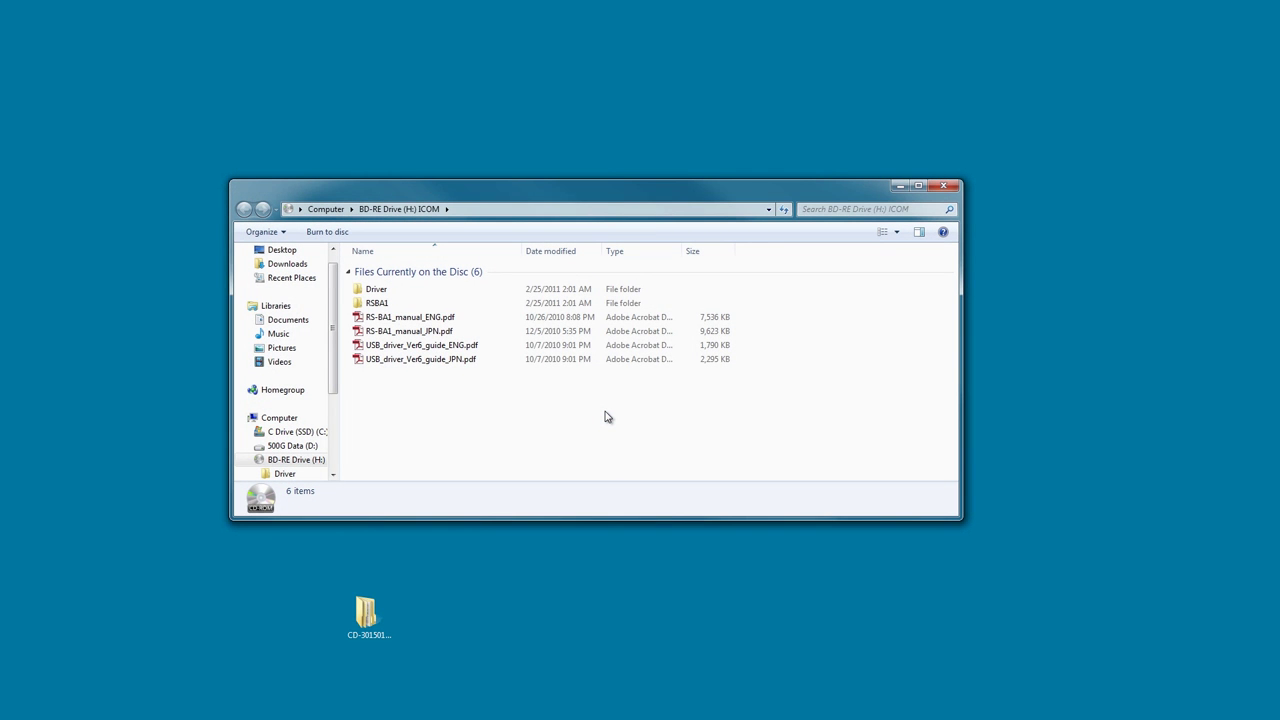
double_click(383, 304)
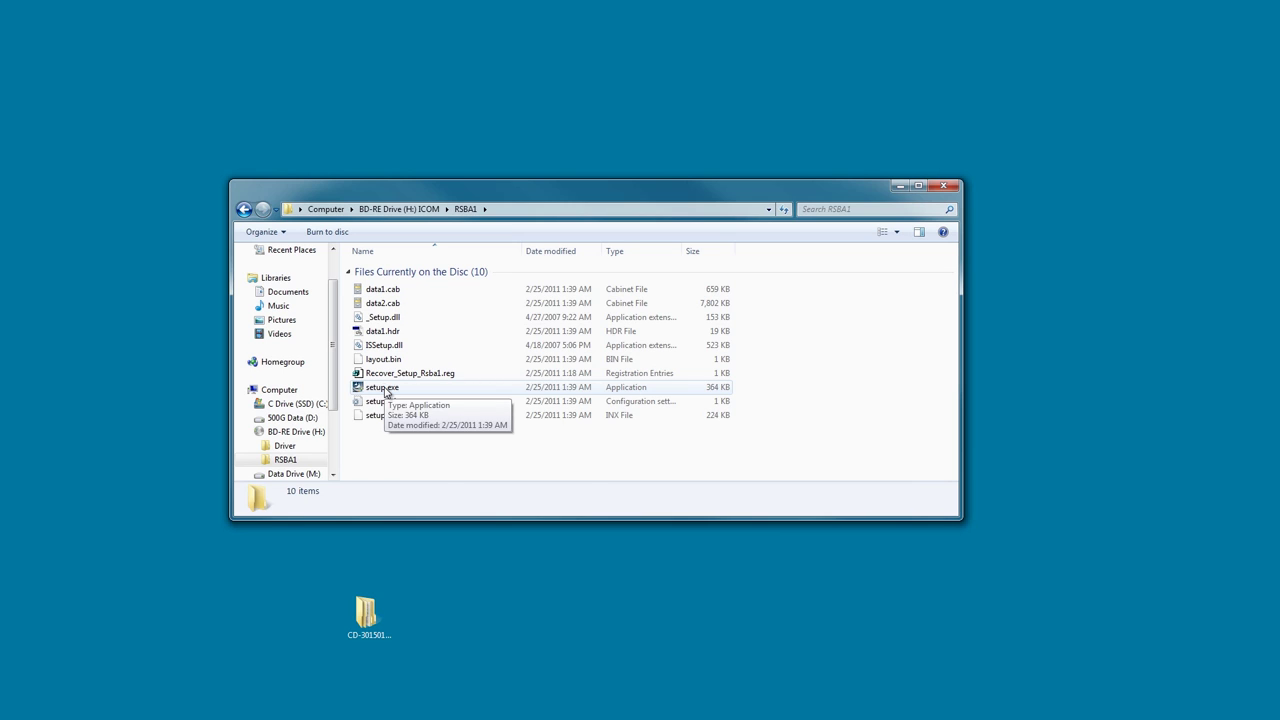
double_click(386, 390)
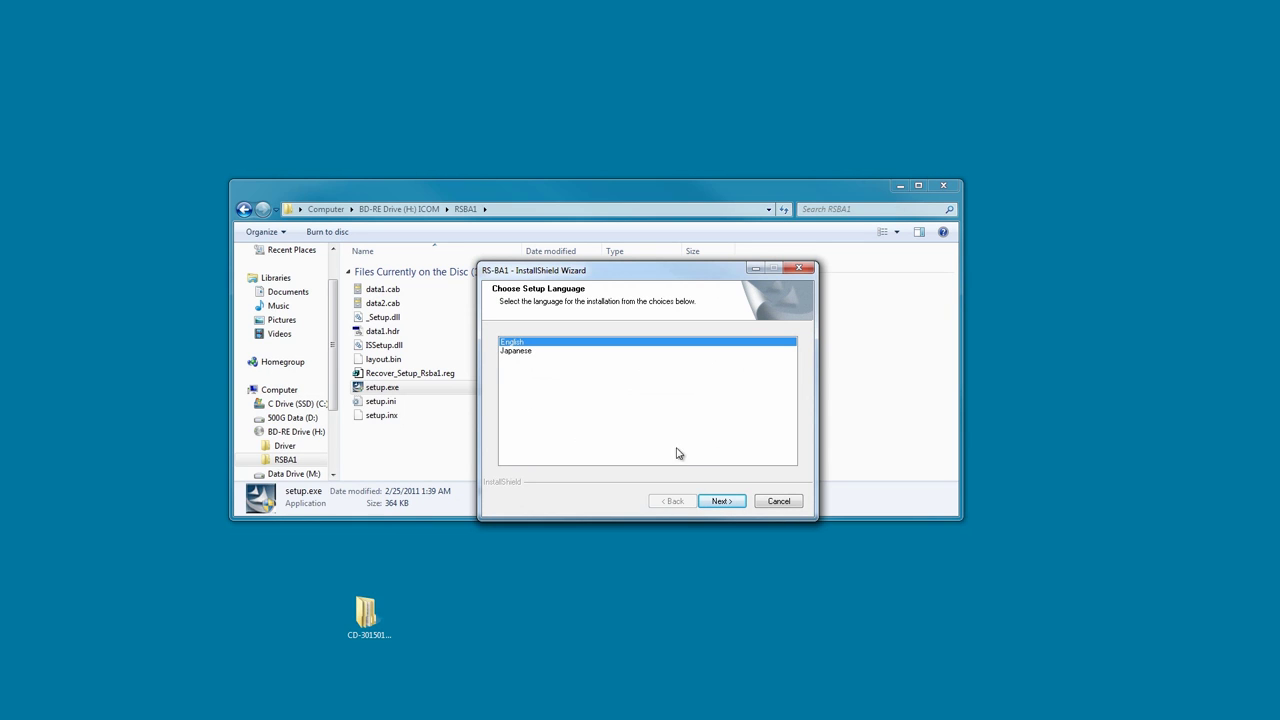
Choose English for setup and accept the RS-BA1 licence agreement.
click(721, 501)
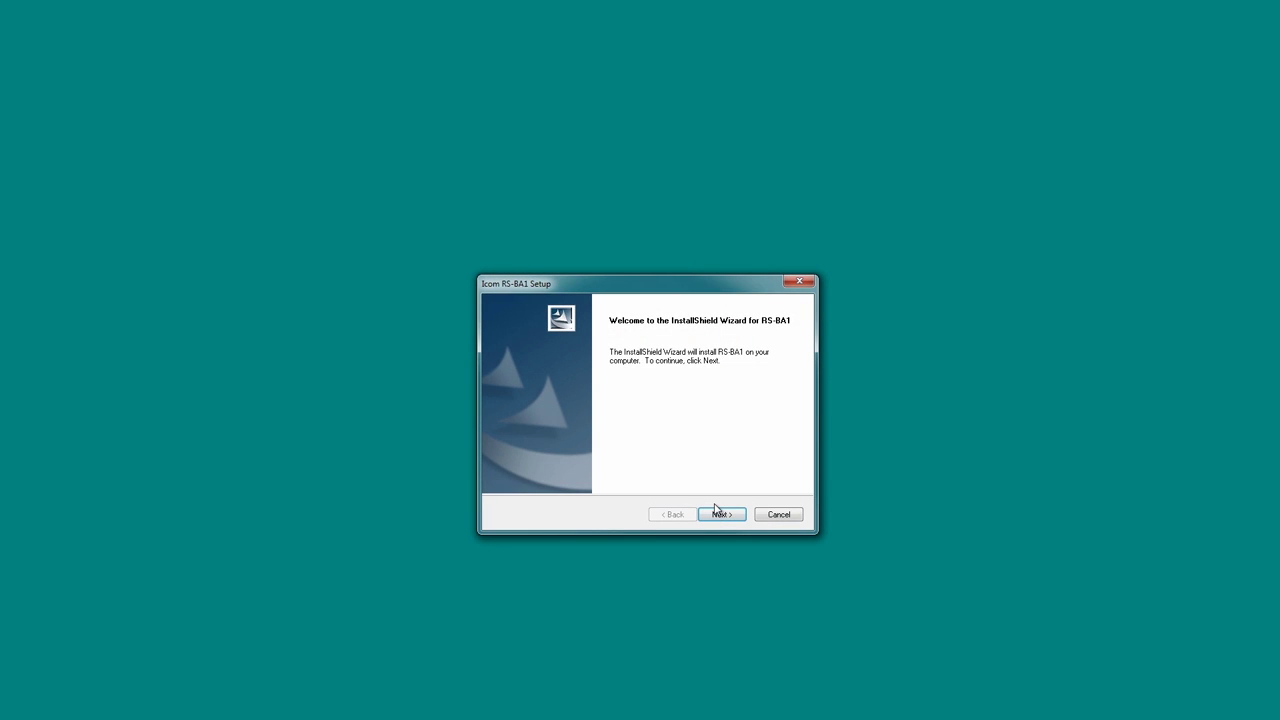
click(727, 516)
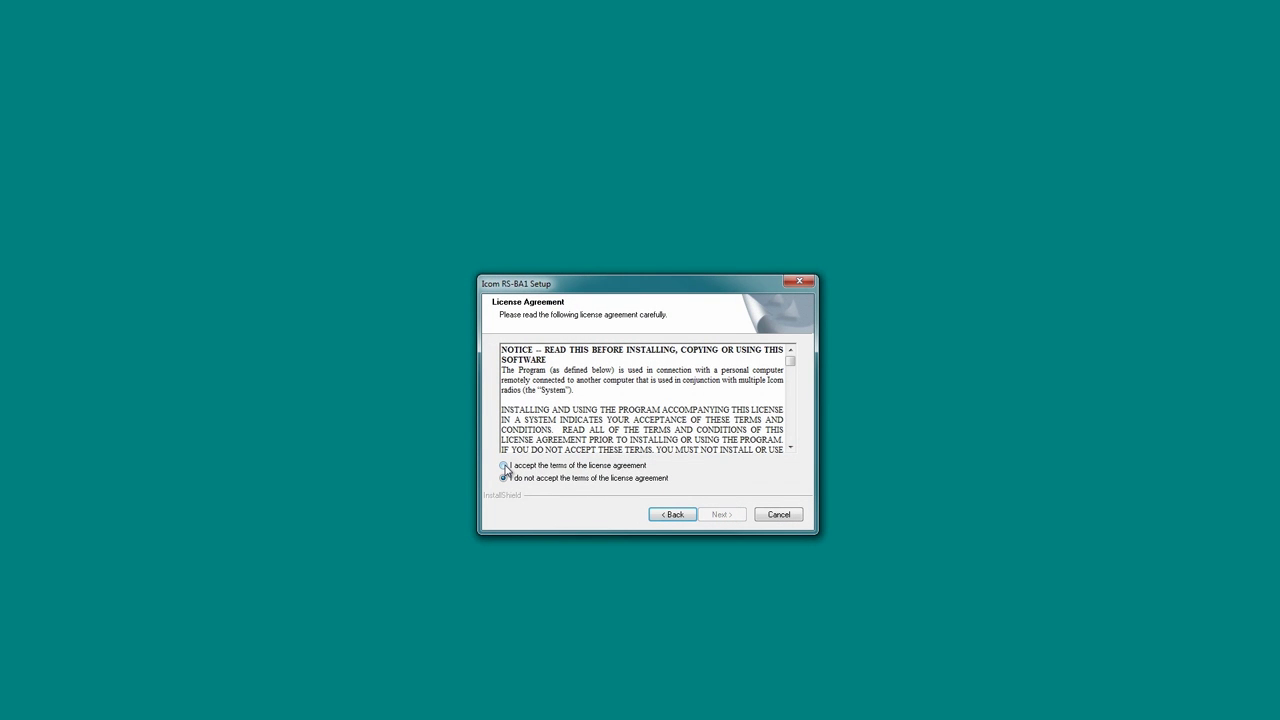
click(504, 466)
click(721, 516)
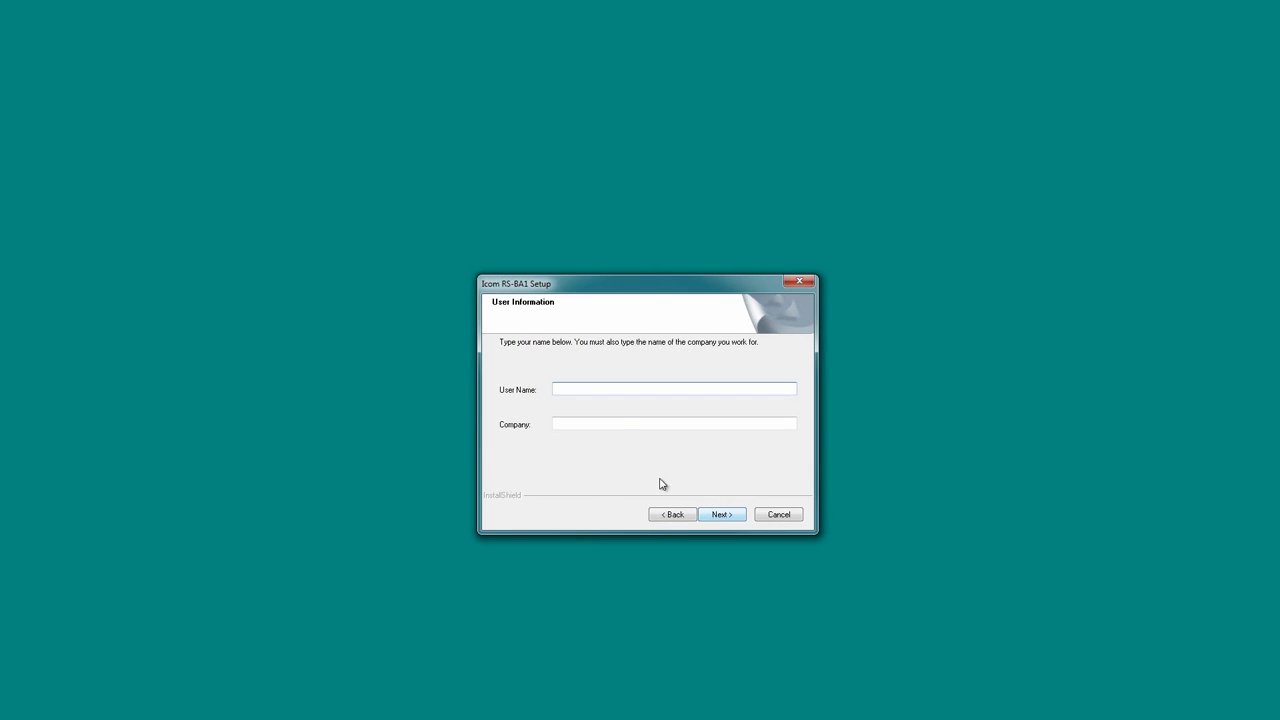
Enter the user name, company, product ID and licence key, then install to the default folder.
text(Julian Frost)
click(596, 424)
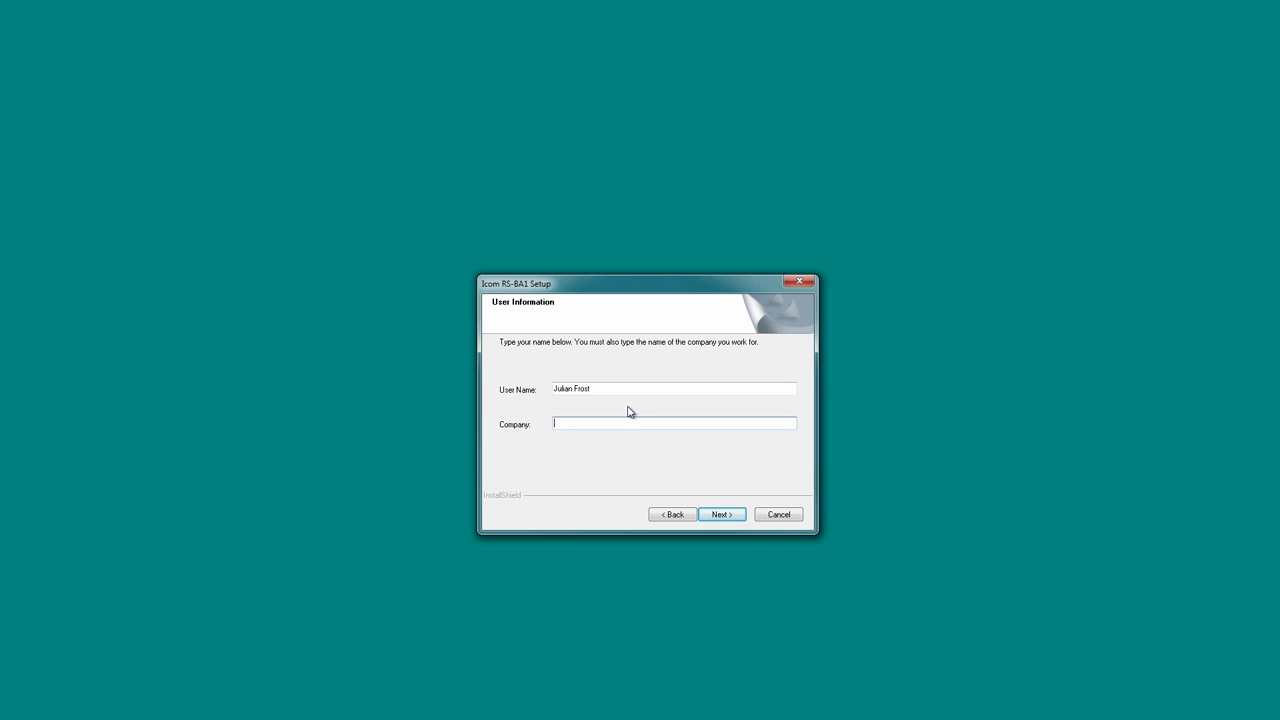
text(N3JF)
click(722, 515)
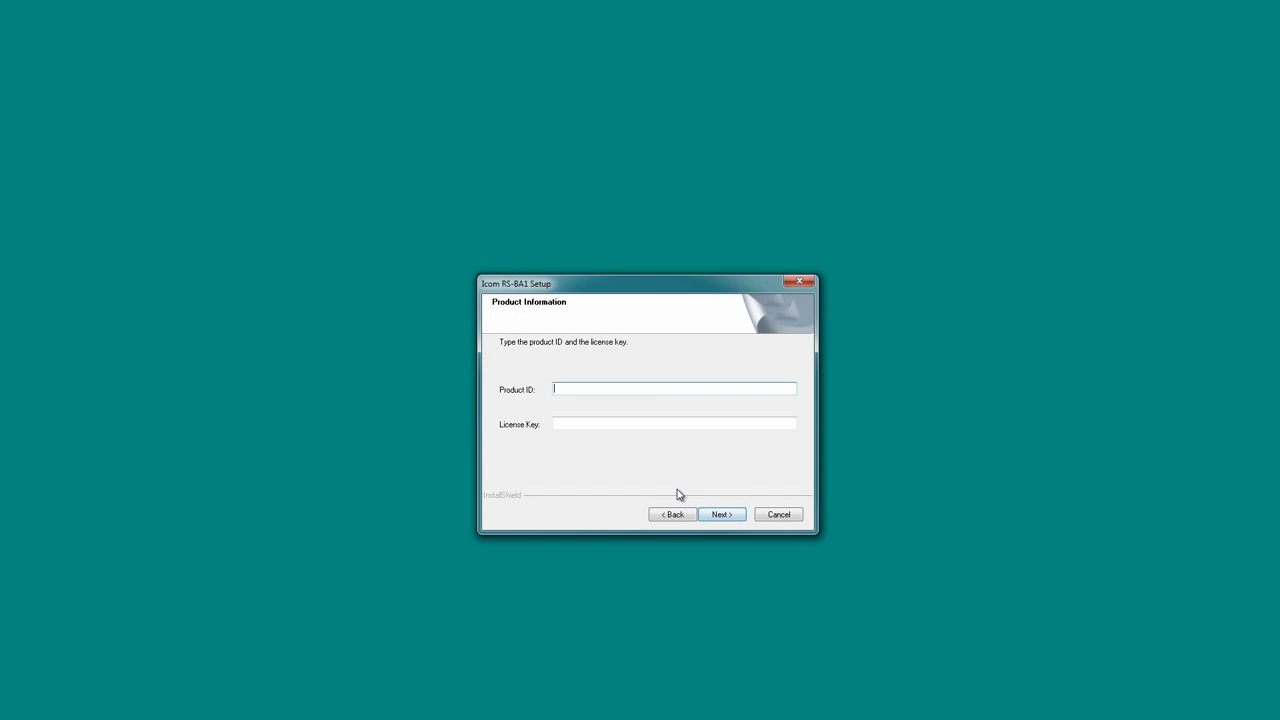
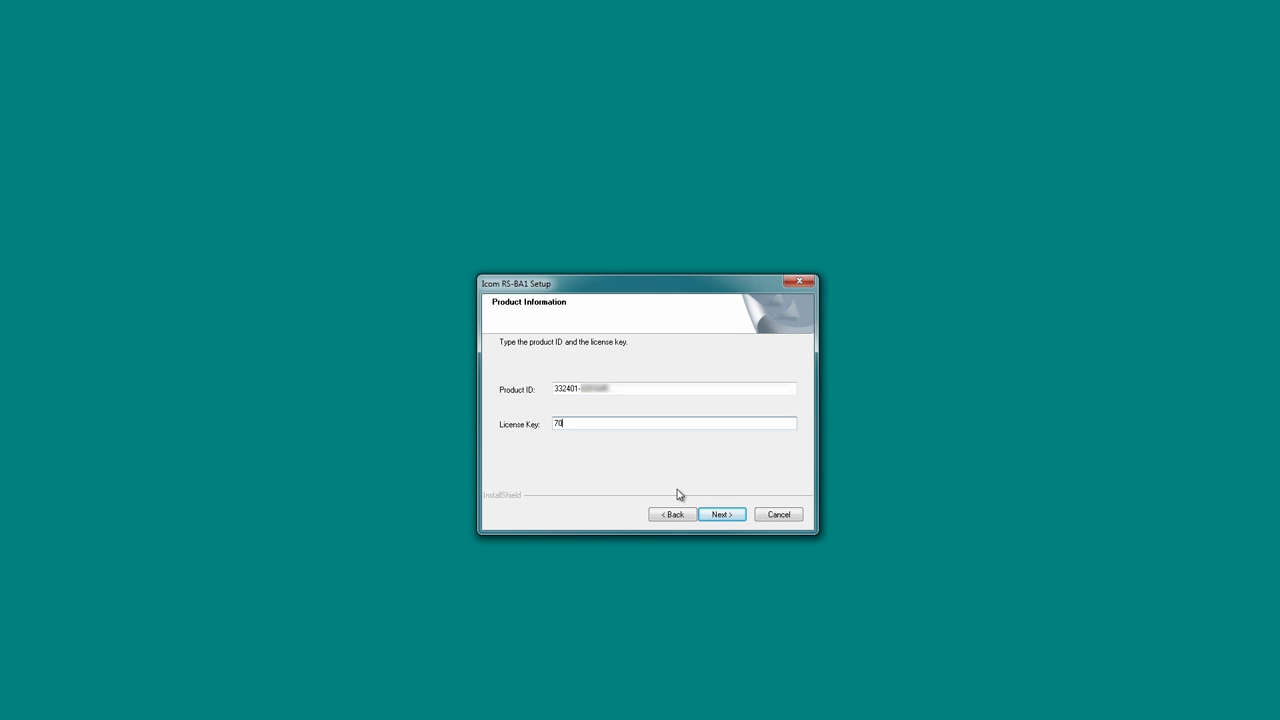
click(721, 517)
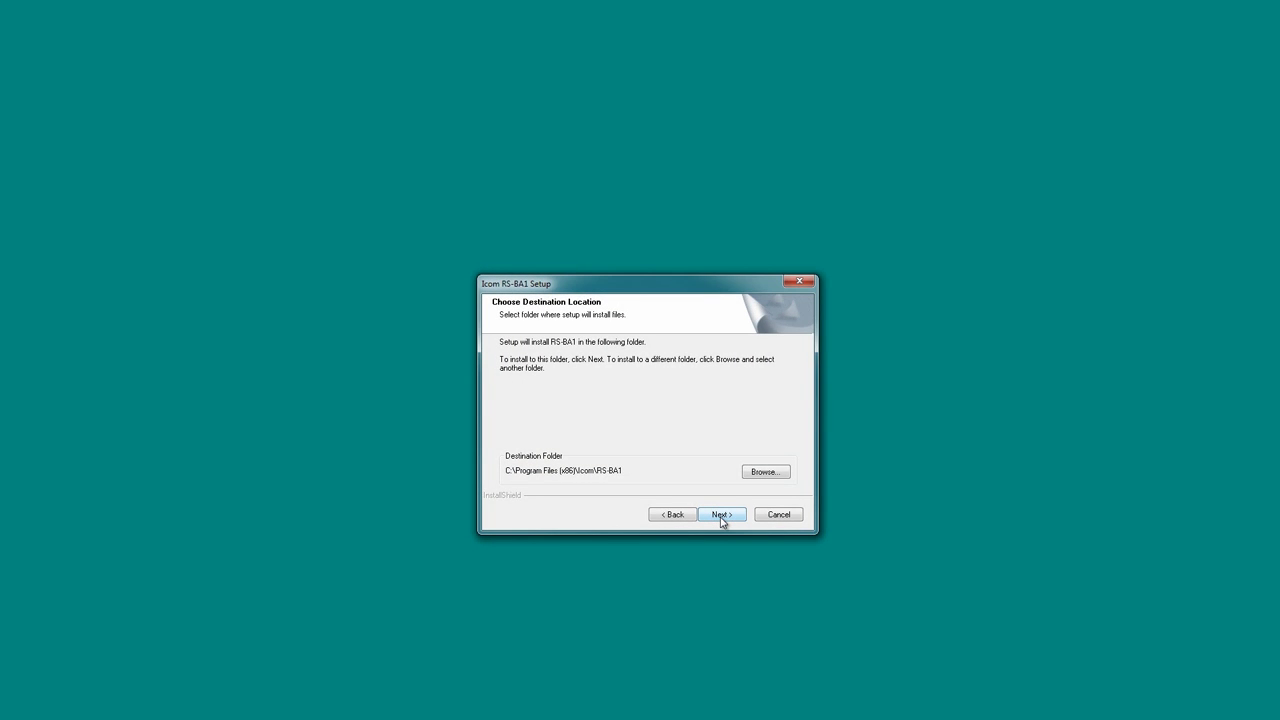
click(721, 515)
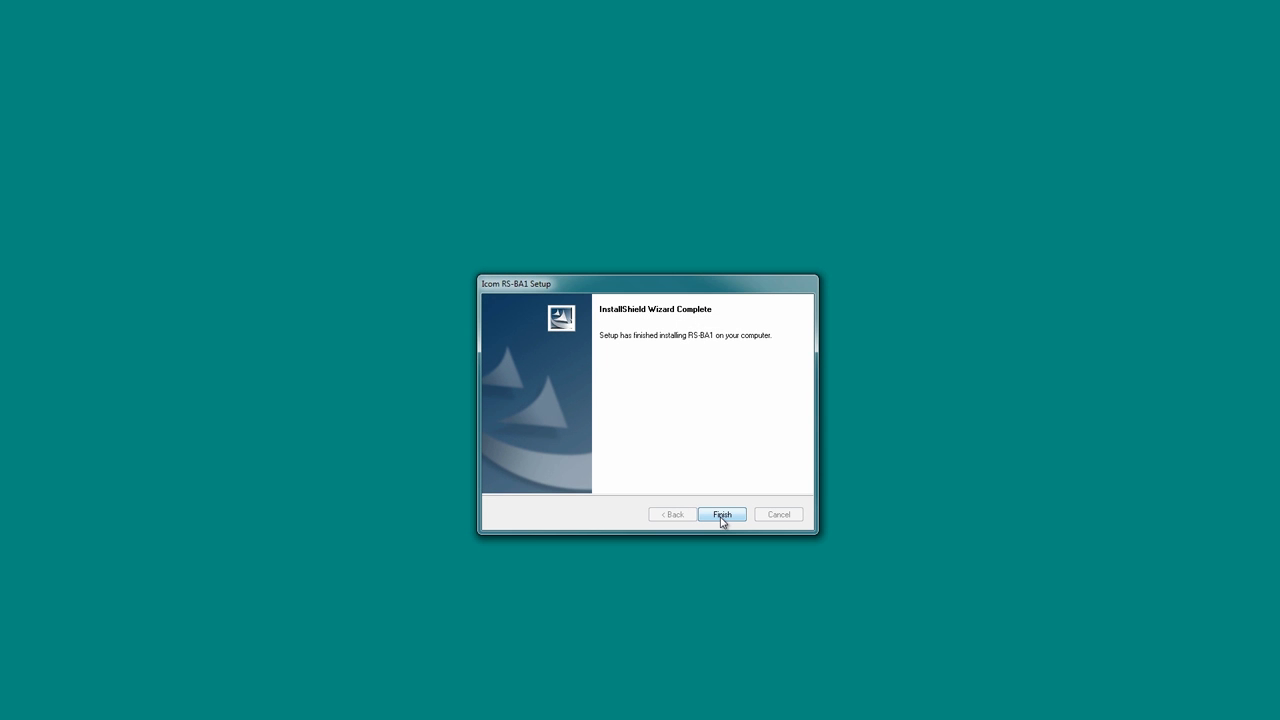
click(721, 514)
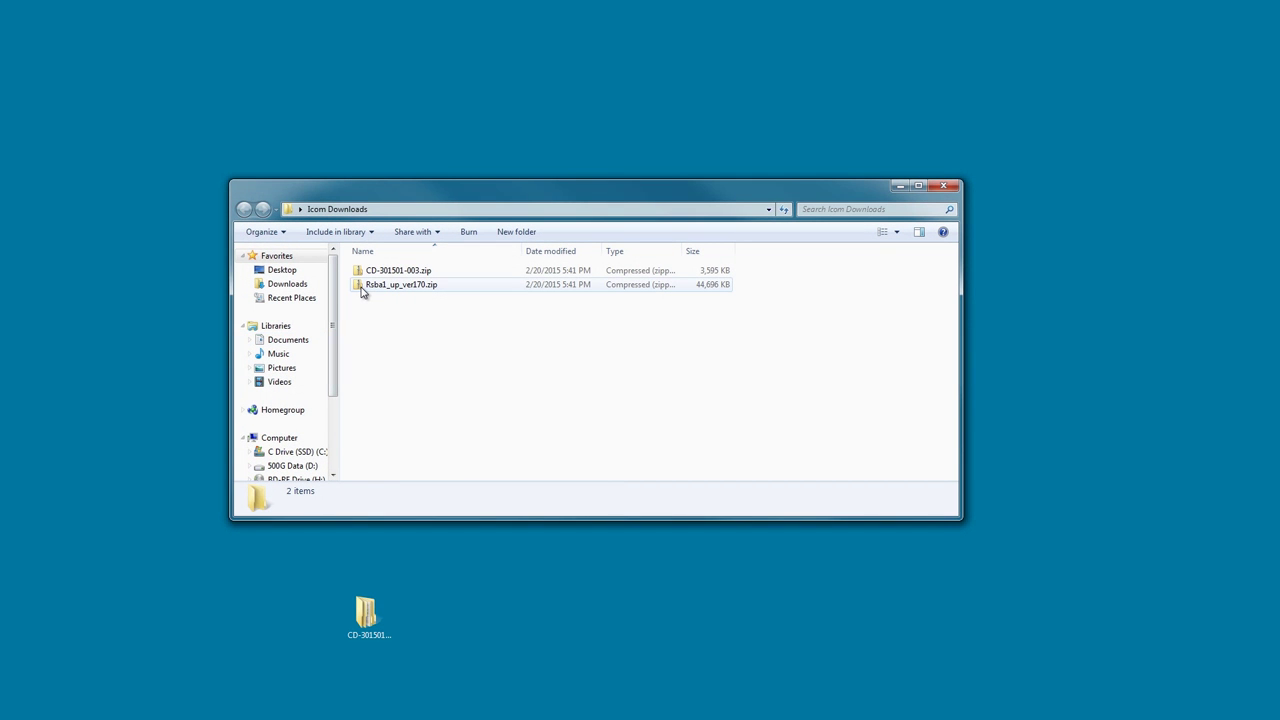
Extract the Rsba1_up_ver170 folder from its zip onto the desktop and open it.
double_click(362, 288)
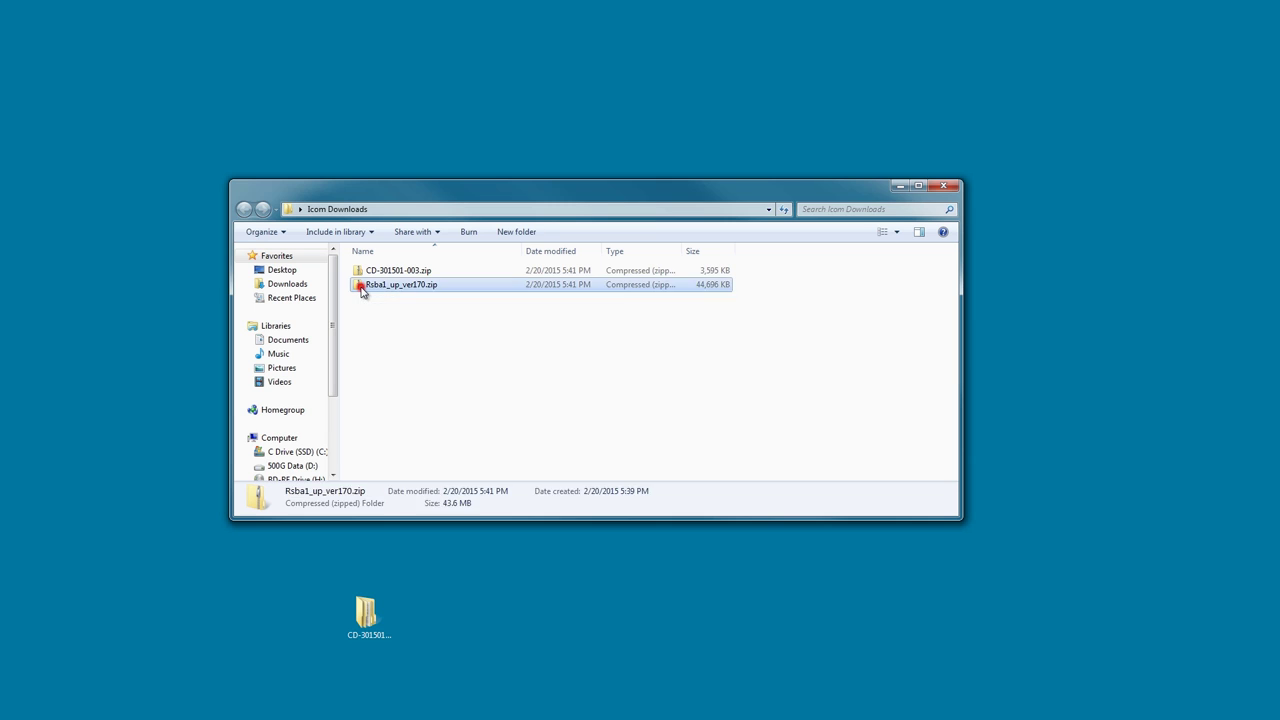
drag(363, 277, 472, 624)
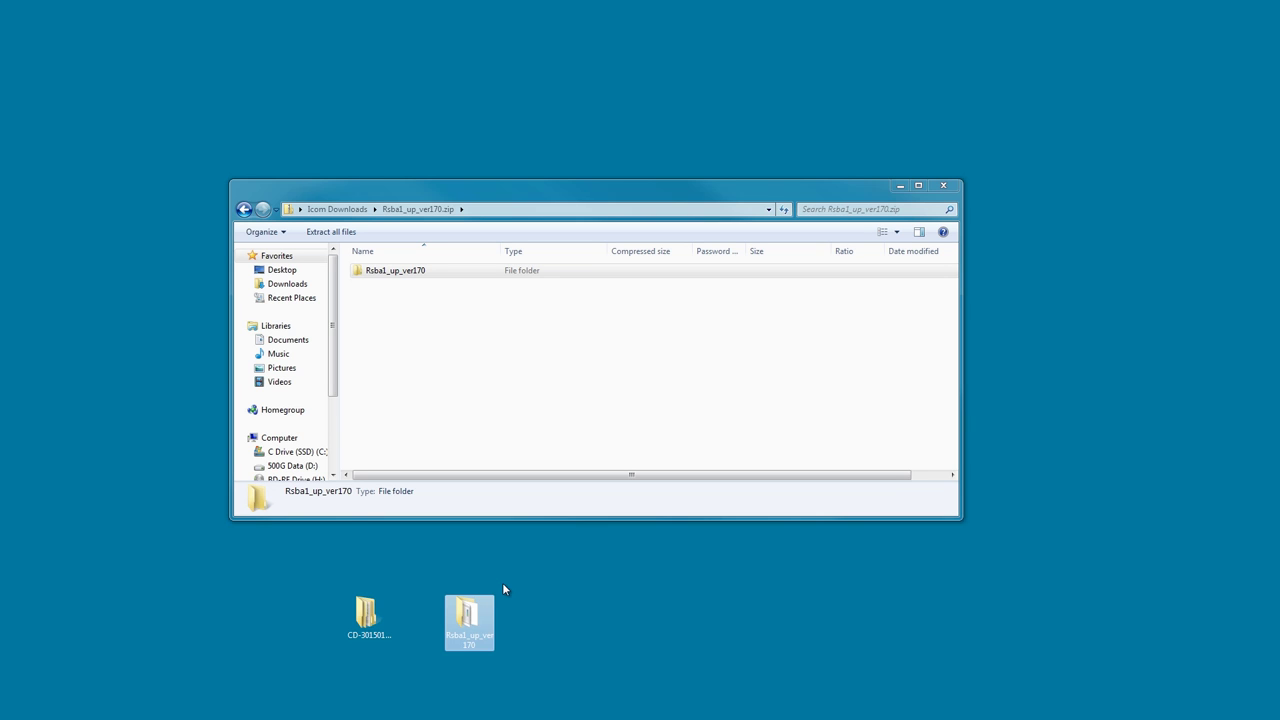
double_click(466, 628)
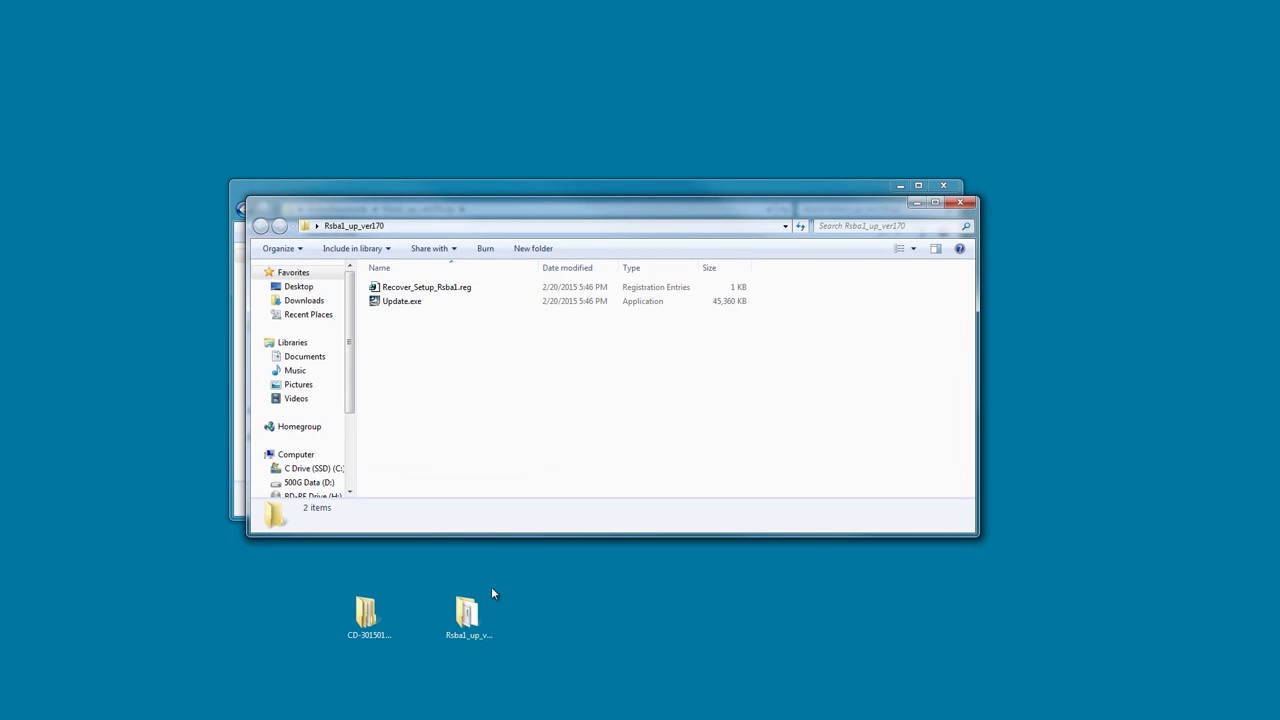
Run Update.exe, accept the licence, and complete the update to Version 1.70.
double_click(385, 307)
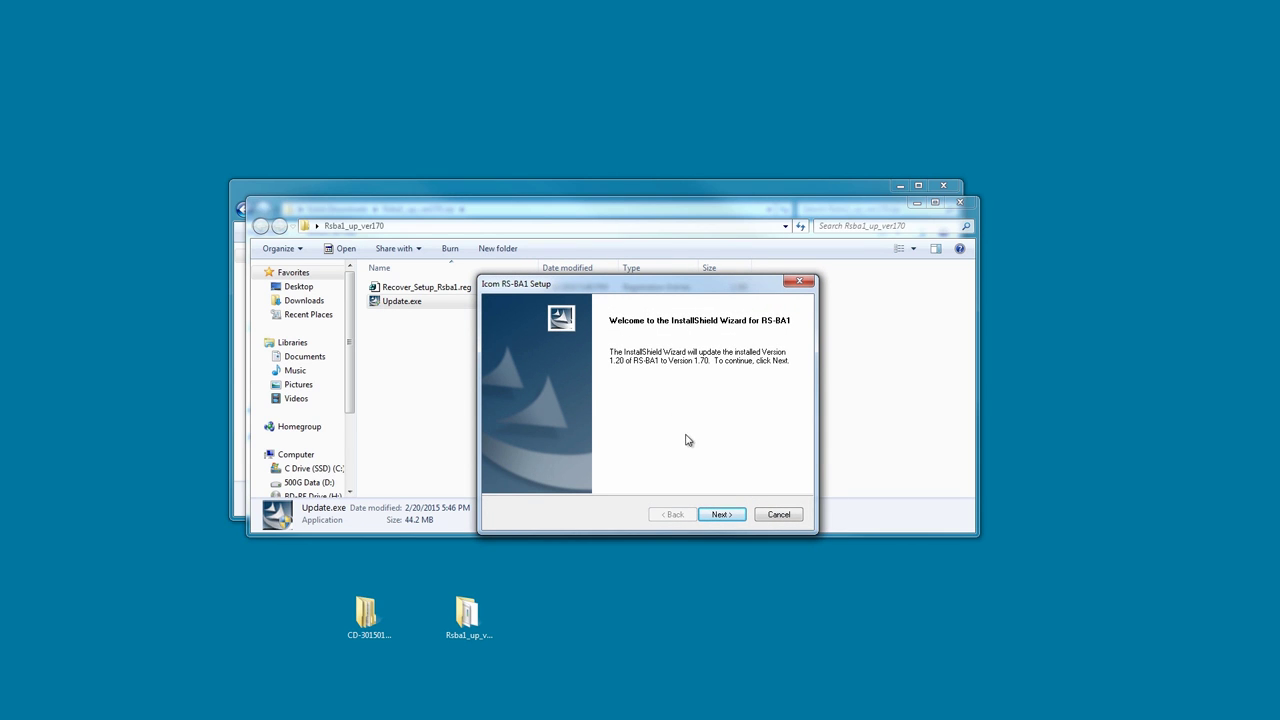
click(720, 515)
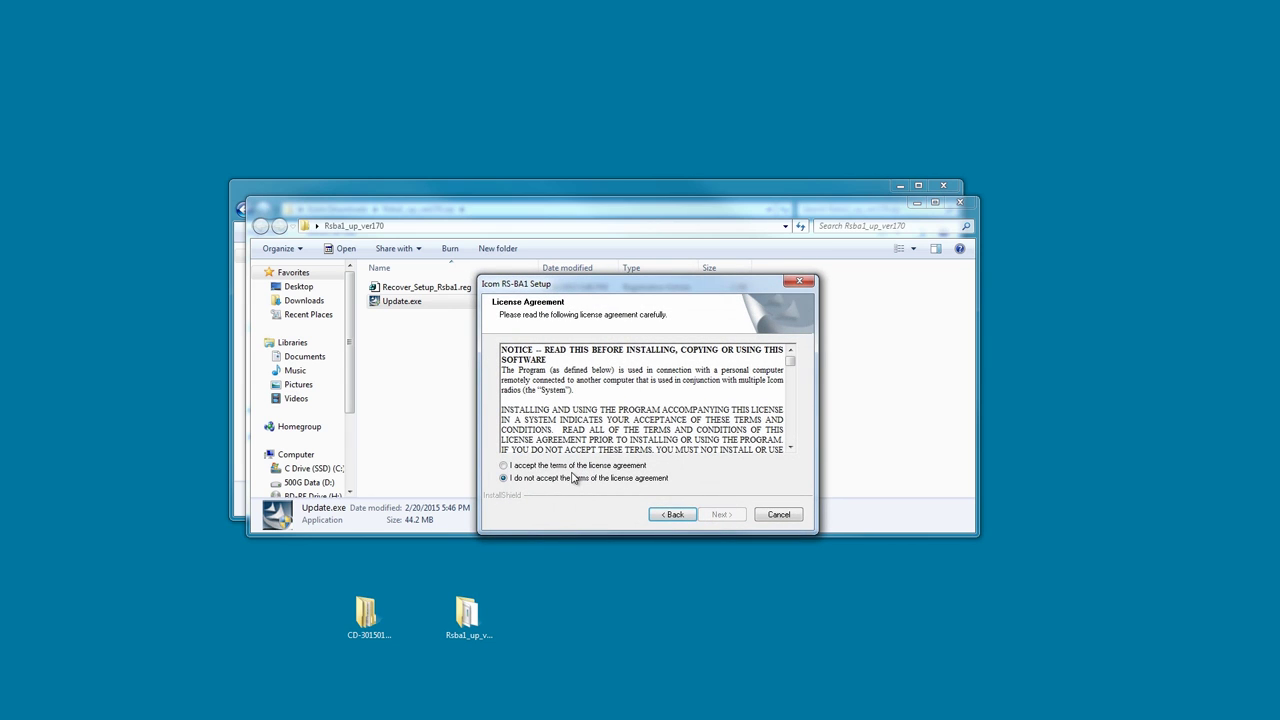
click(546, 467)
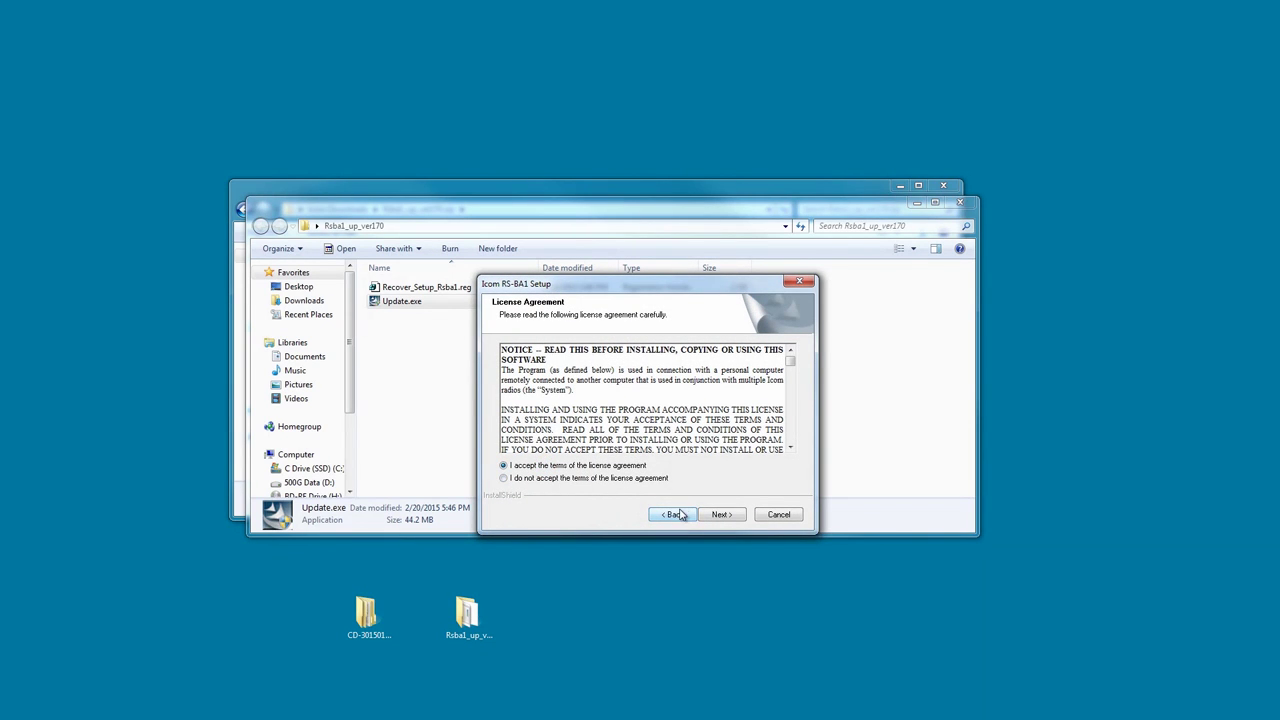
click(720, 515)
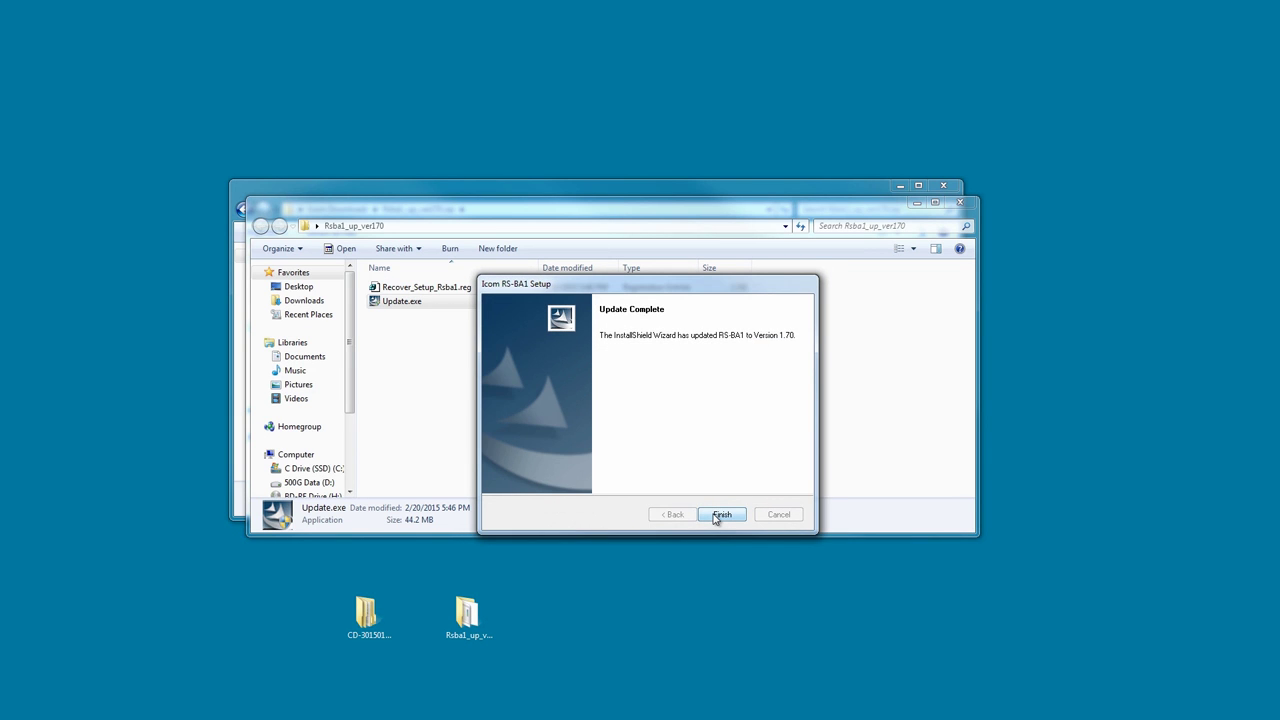
click(718, 515)
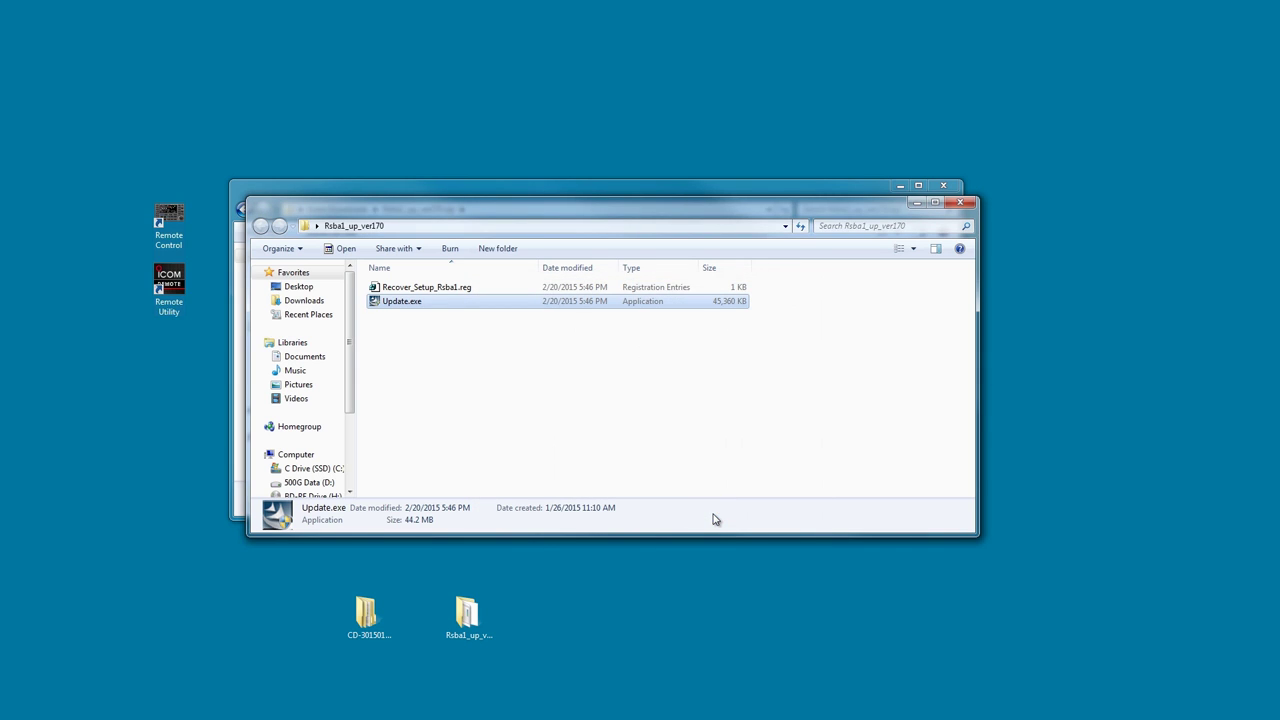
Close the update folder and unlock the Windows Firewall allowed-programs list found by searching 'firewall'.
click(963, 205)
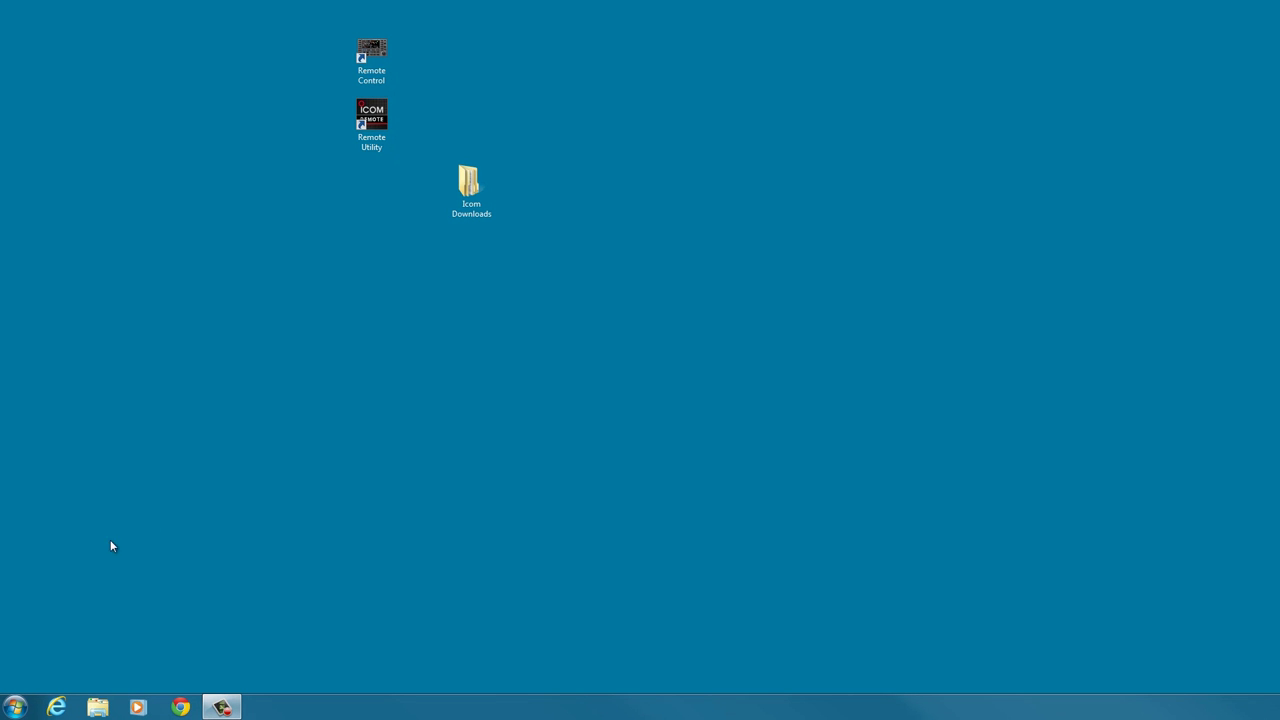
click(16, 708)
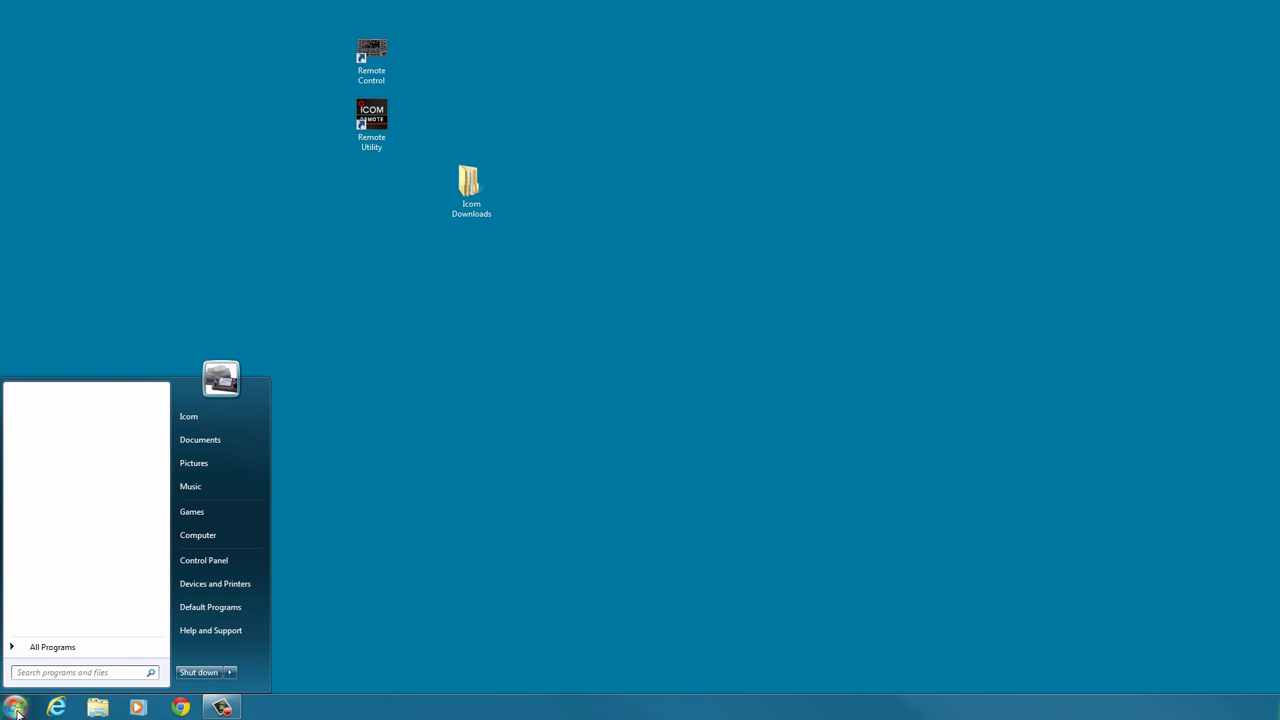
text(firewall)
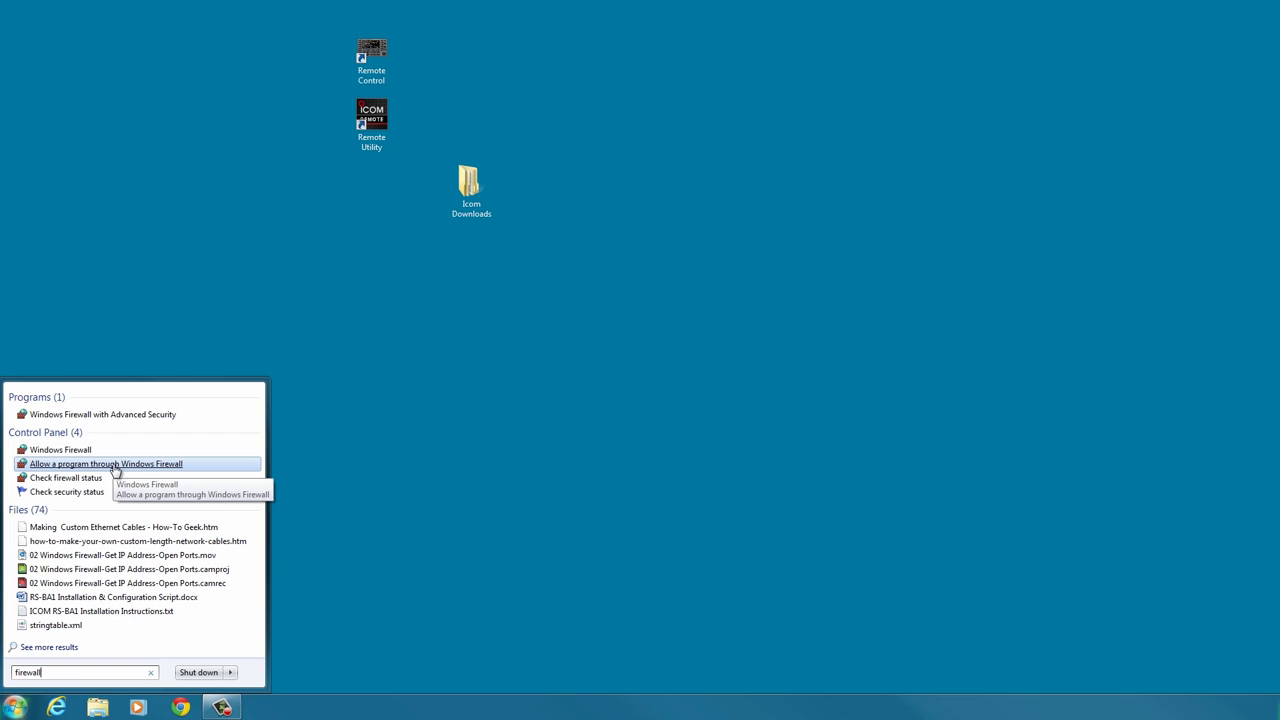
click(114, 465)
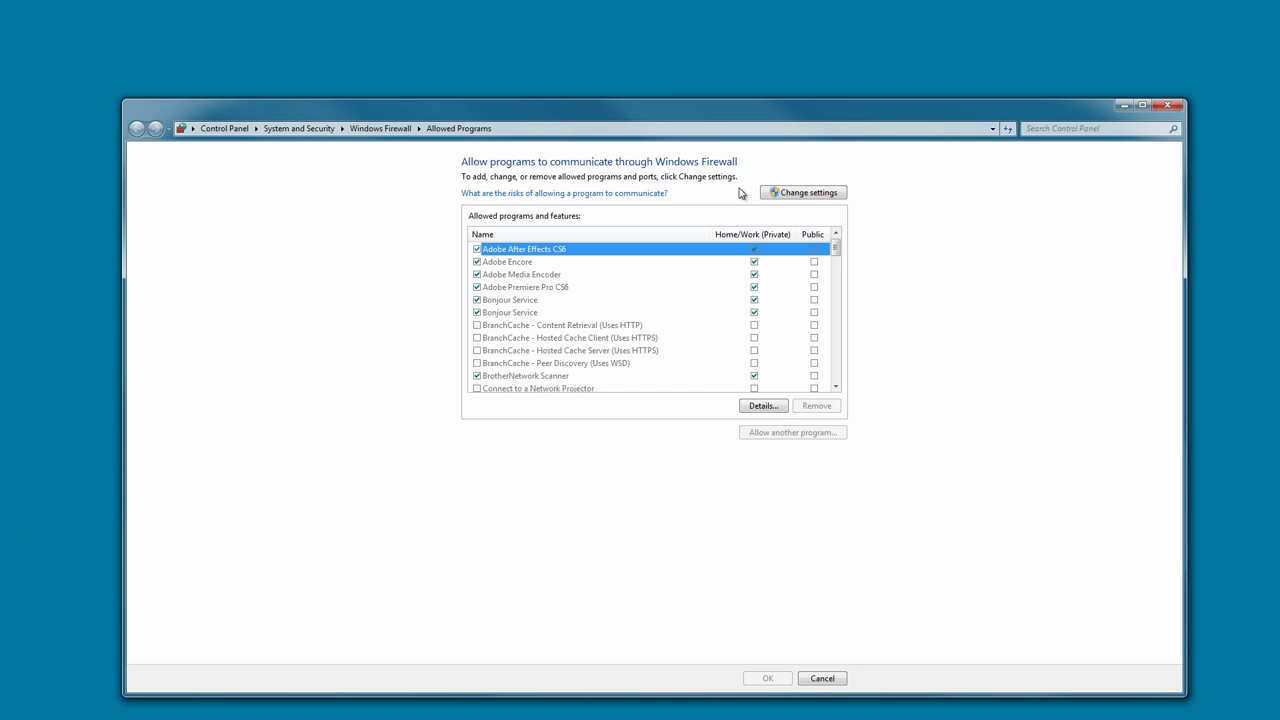
click(785, 195)
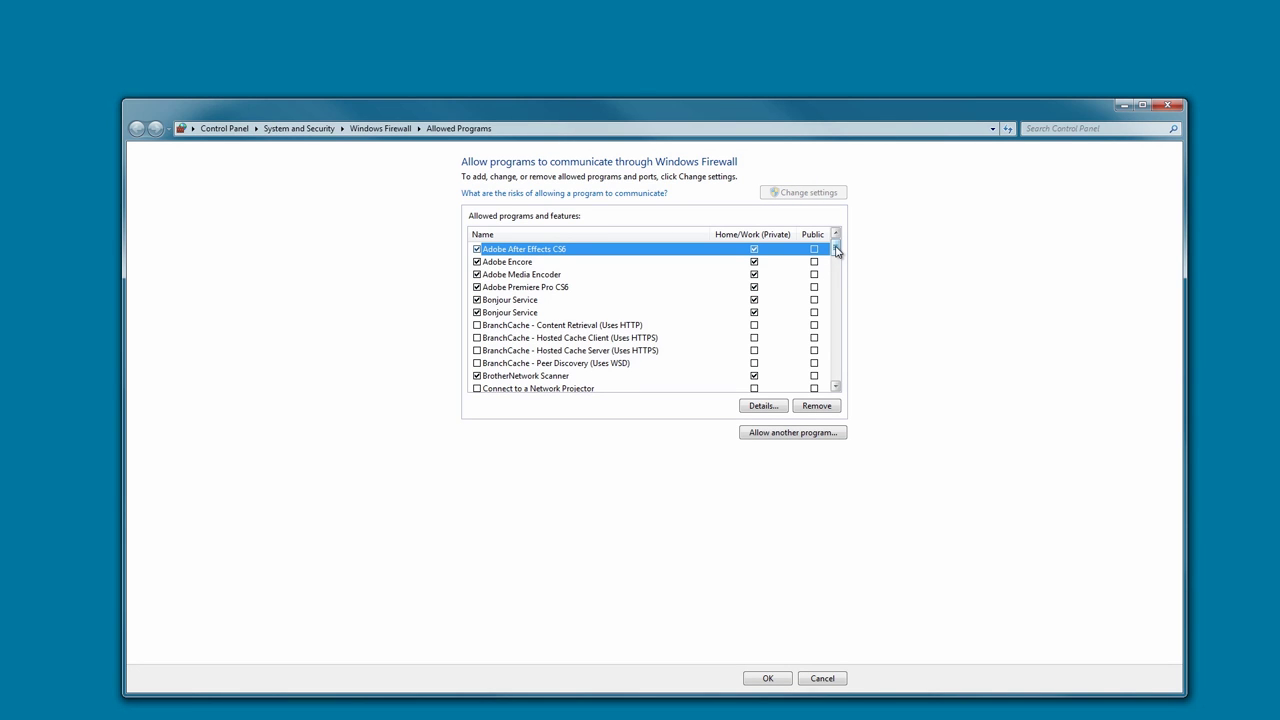
drag(835, 249, 836, 270)
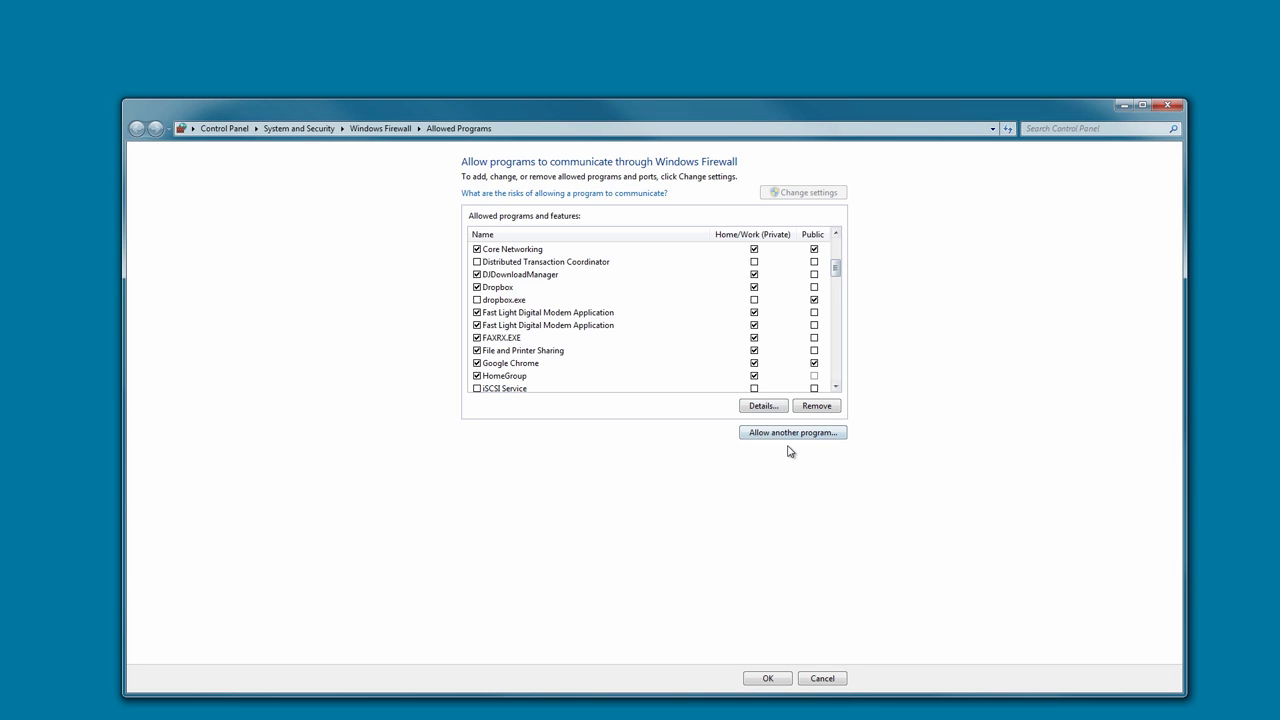
Add Remote Utility to the Windows 7 firewall's allowed programs list.
click(789, 437)
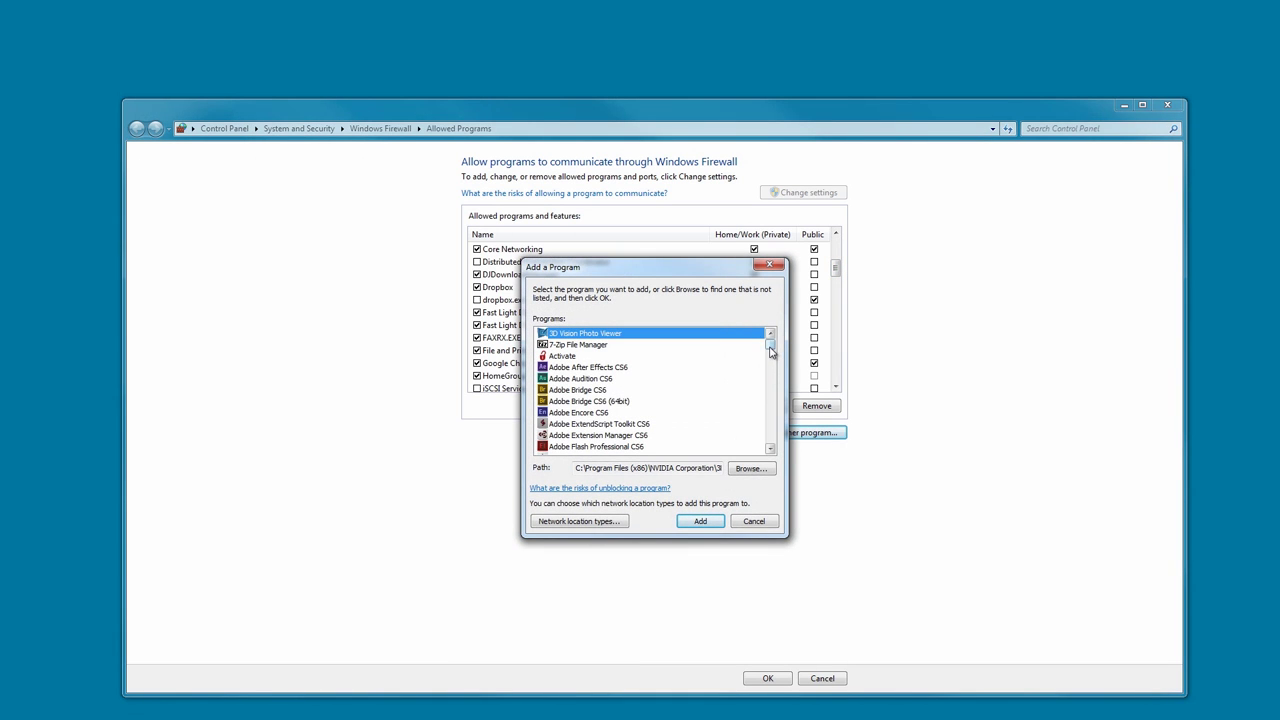
click(769, 344)
drag(769, 349, 770, 408)
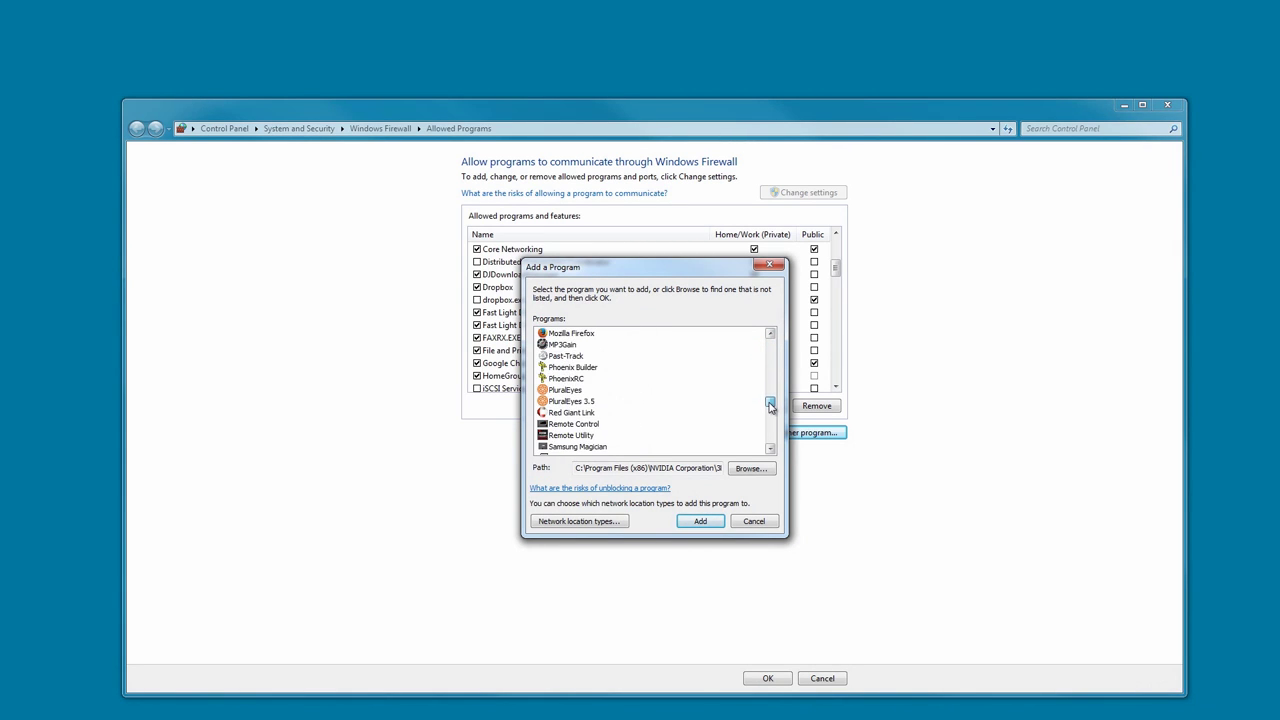
click(576, 435)
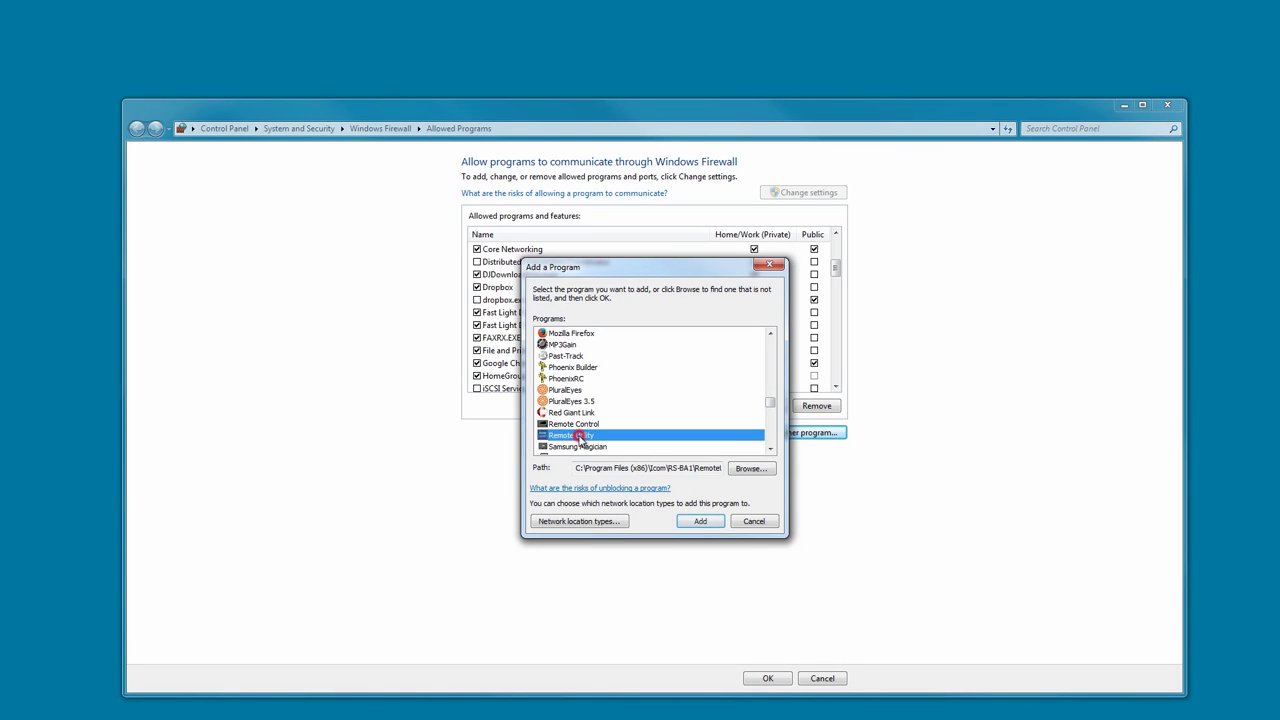
click(700, 525)
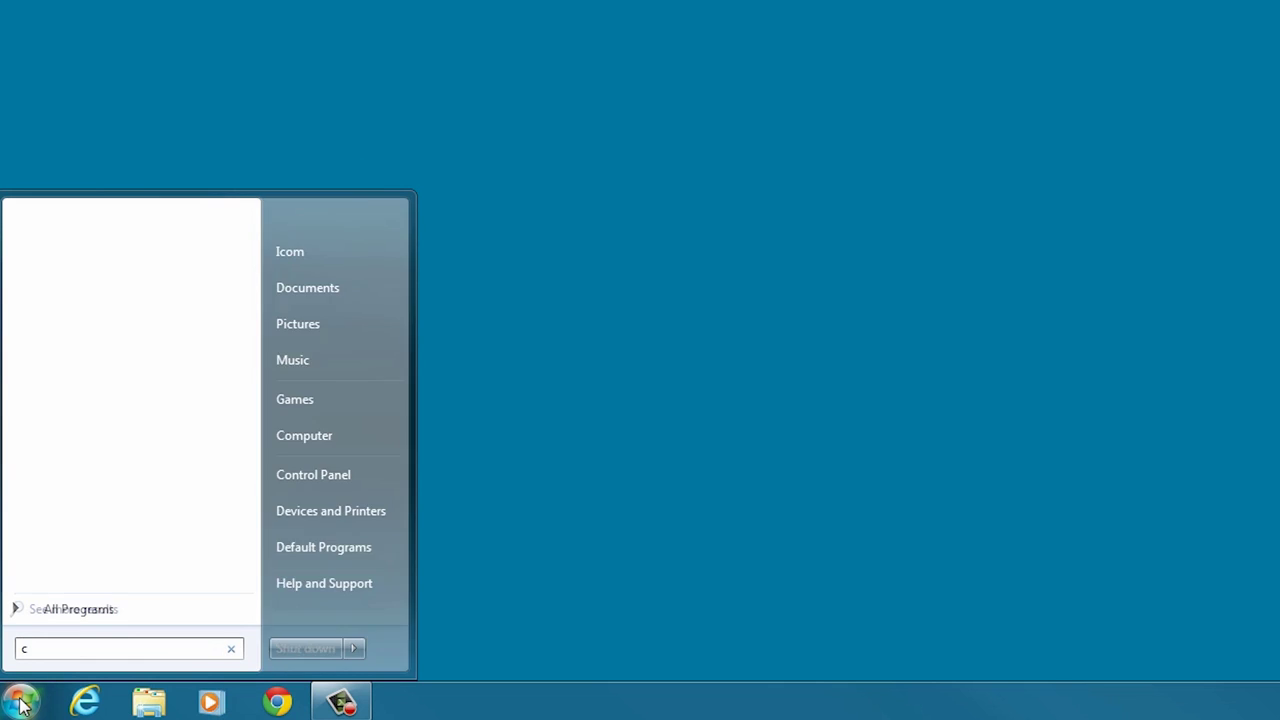
Run ipconfig /all in an enlarged command prompt to read IPv4 address 192.168.1.15, then close it.
text(md)
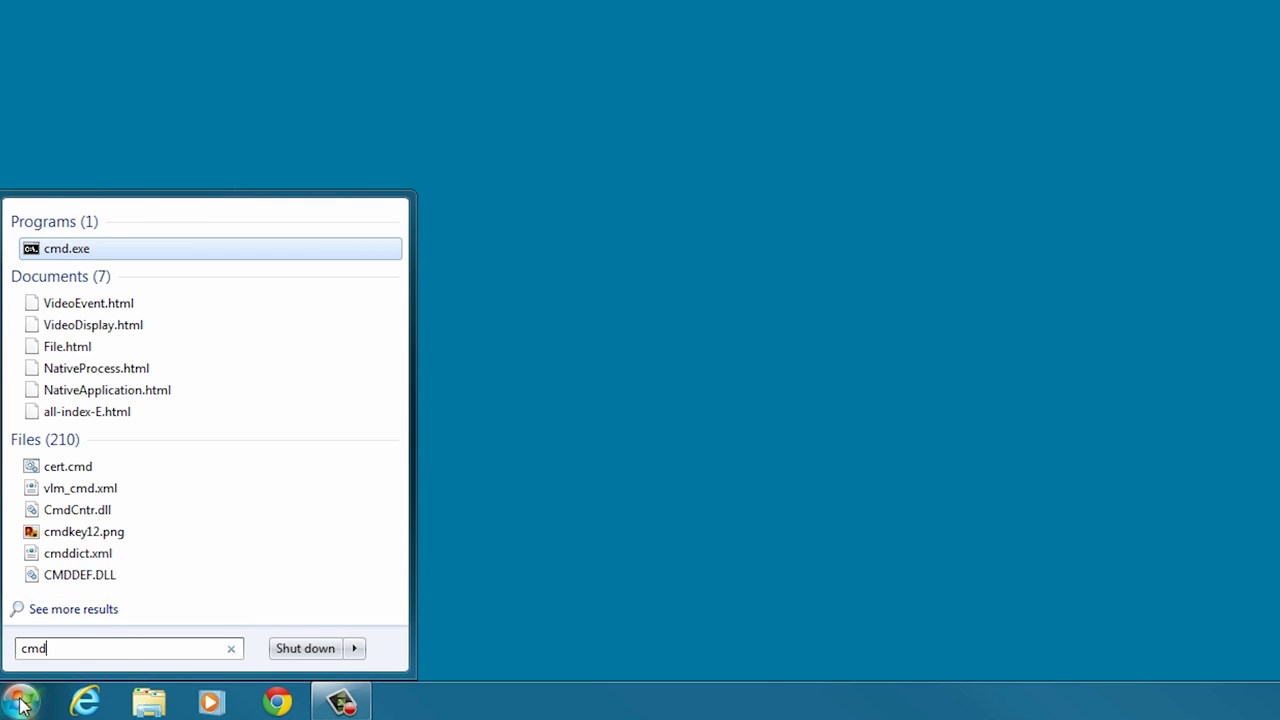
key(Return)
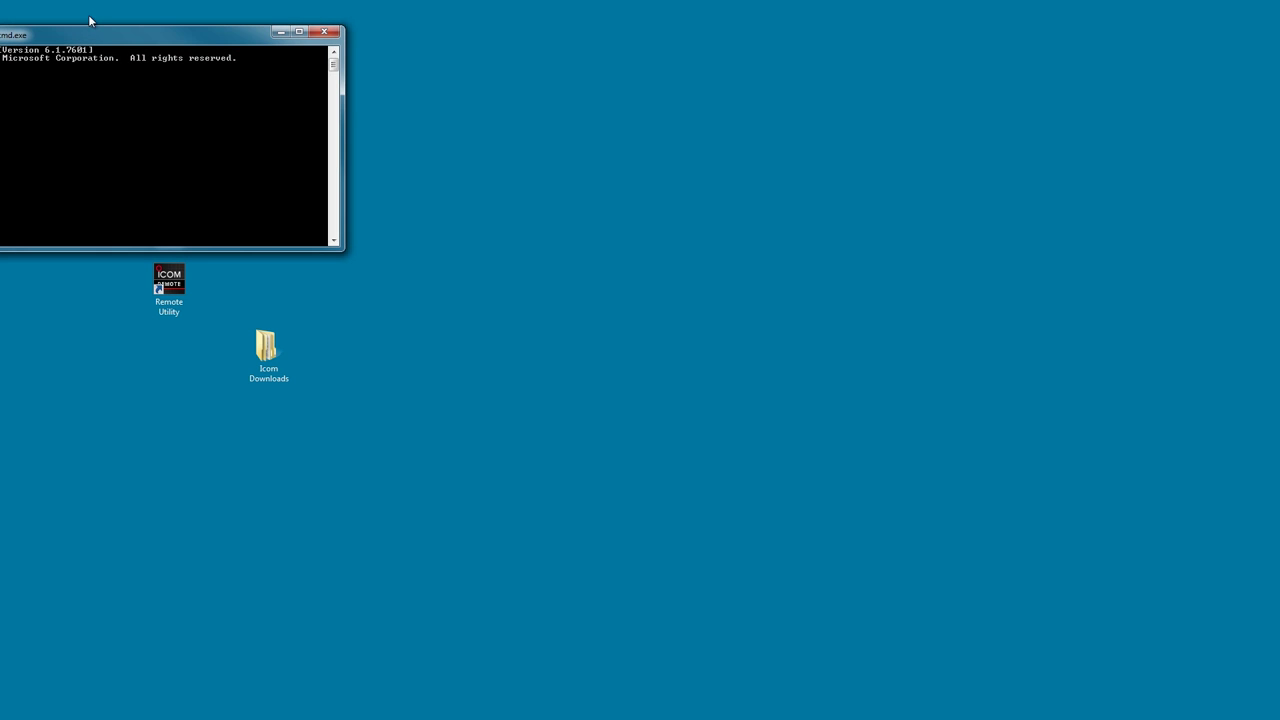
drag(88, 35, 588, 70)
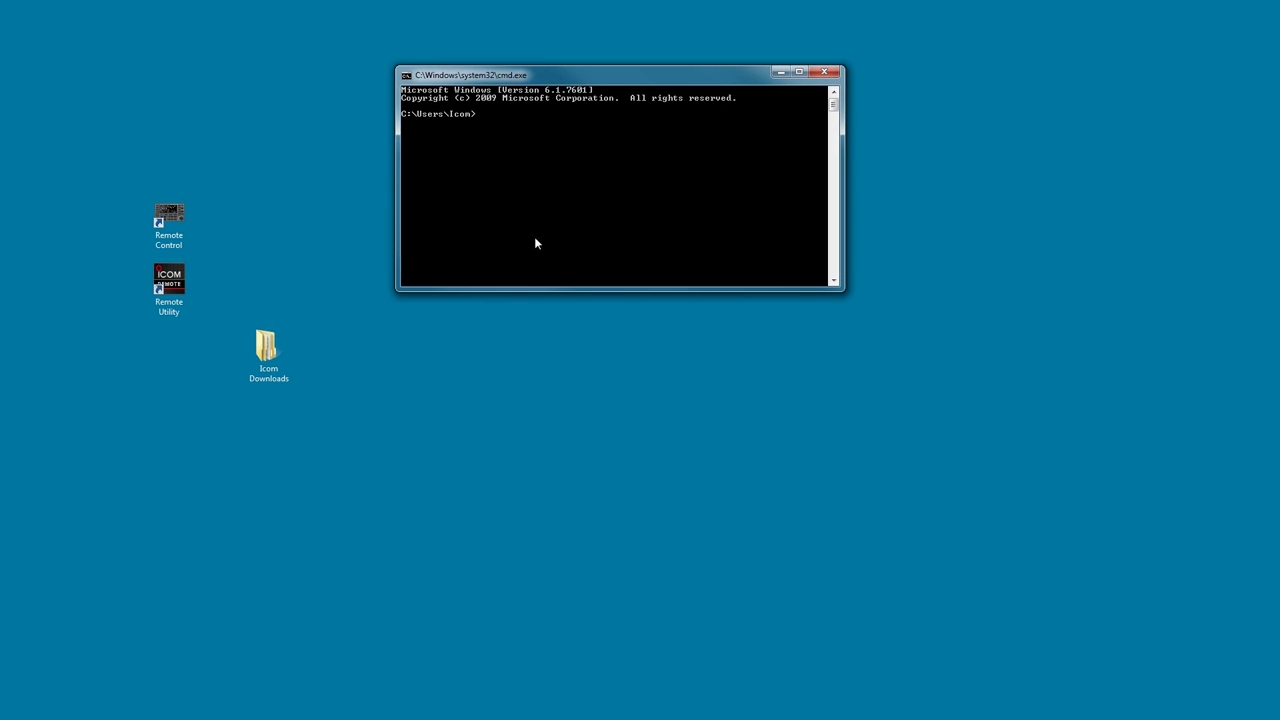
drag(535, 289, 508, 660)
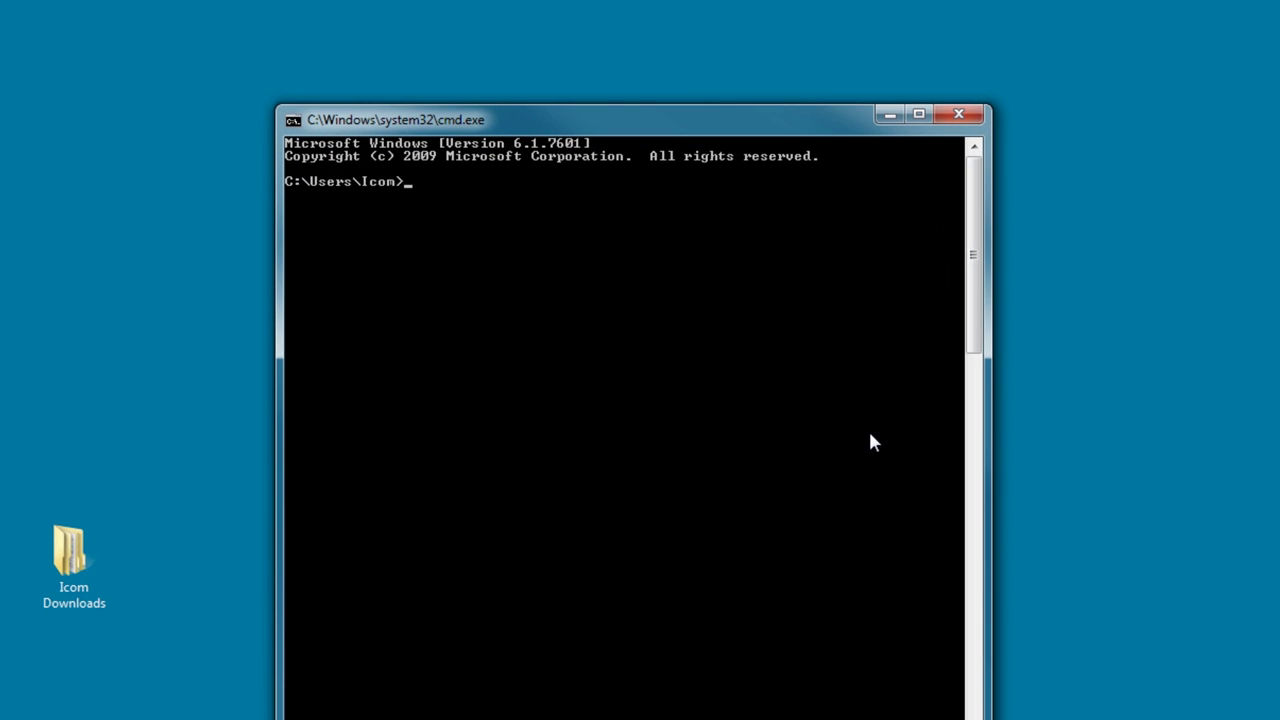
text(ipconfig /all)
key(Return)
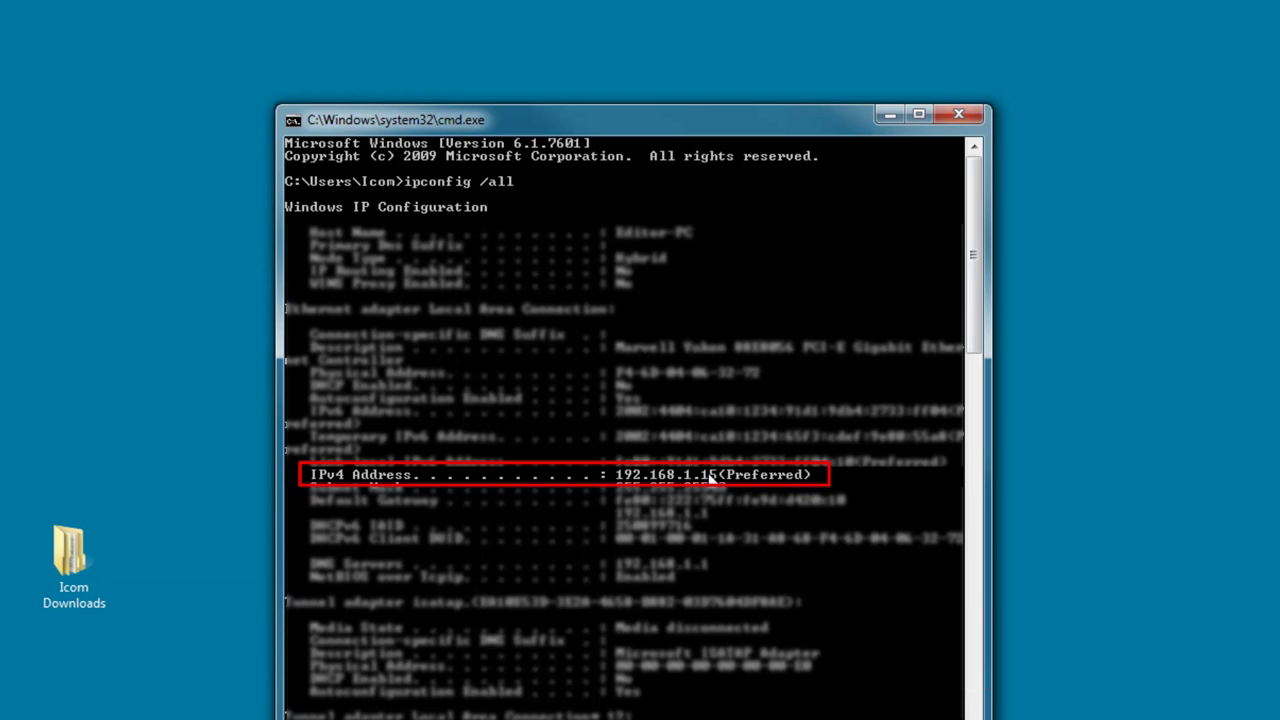
click(961, 116)
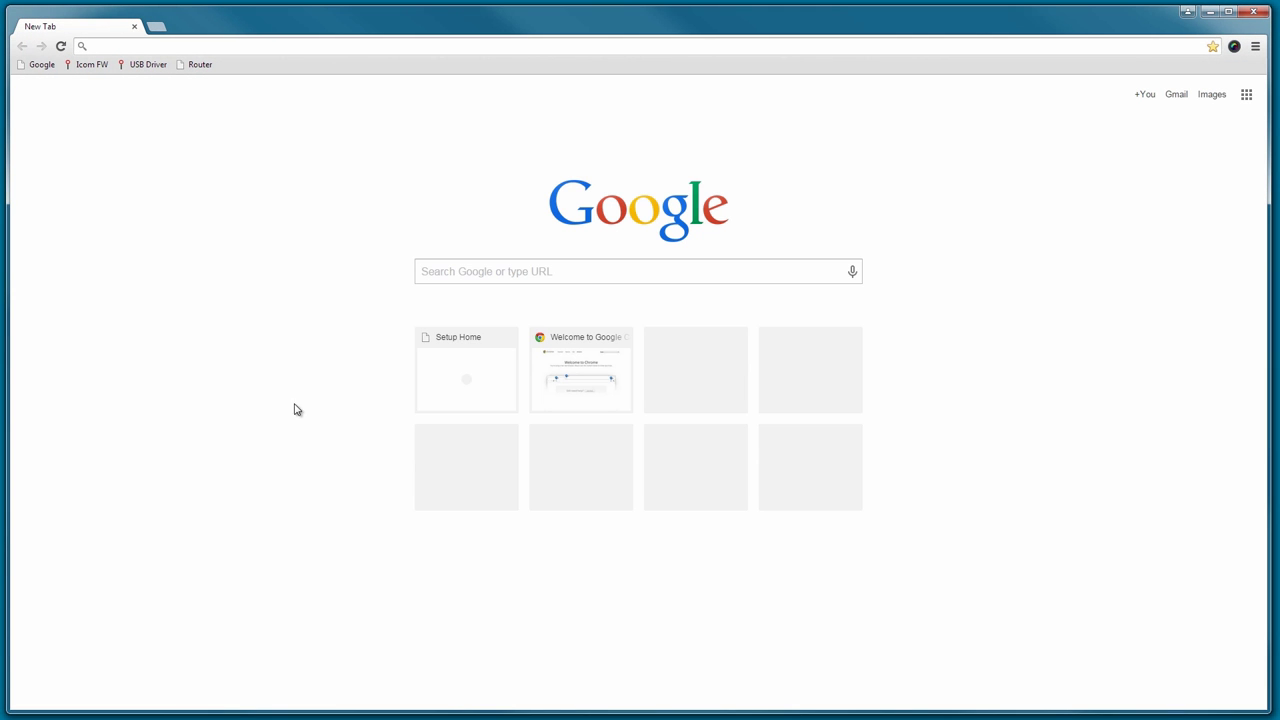
Open the Router bookmark at 192.168.1.1 and log in with the router's admin password.
click(200, 65)
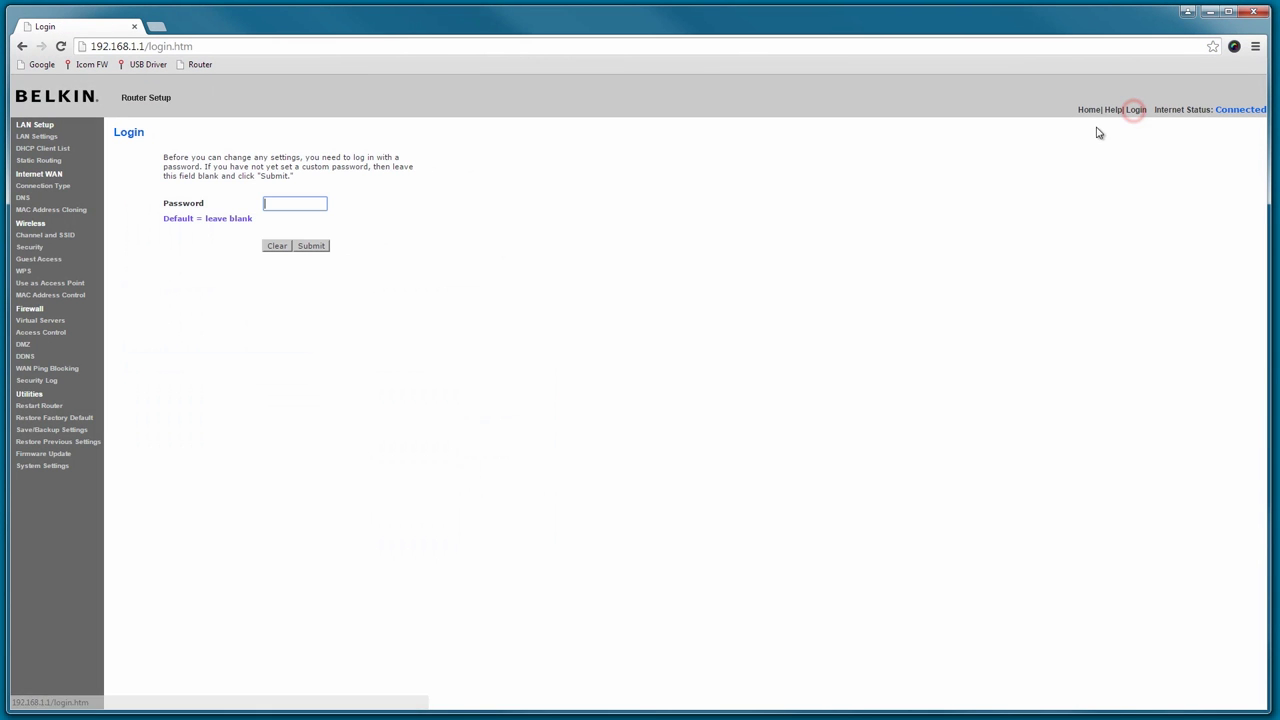
text(•••••••)
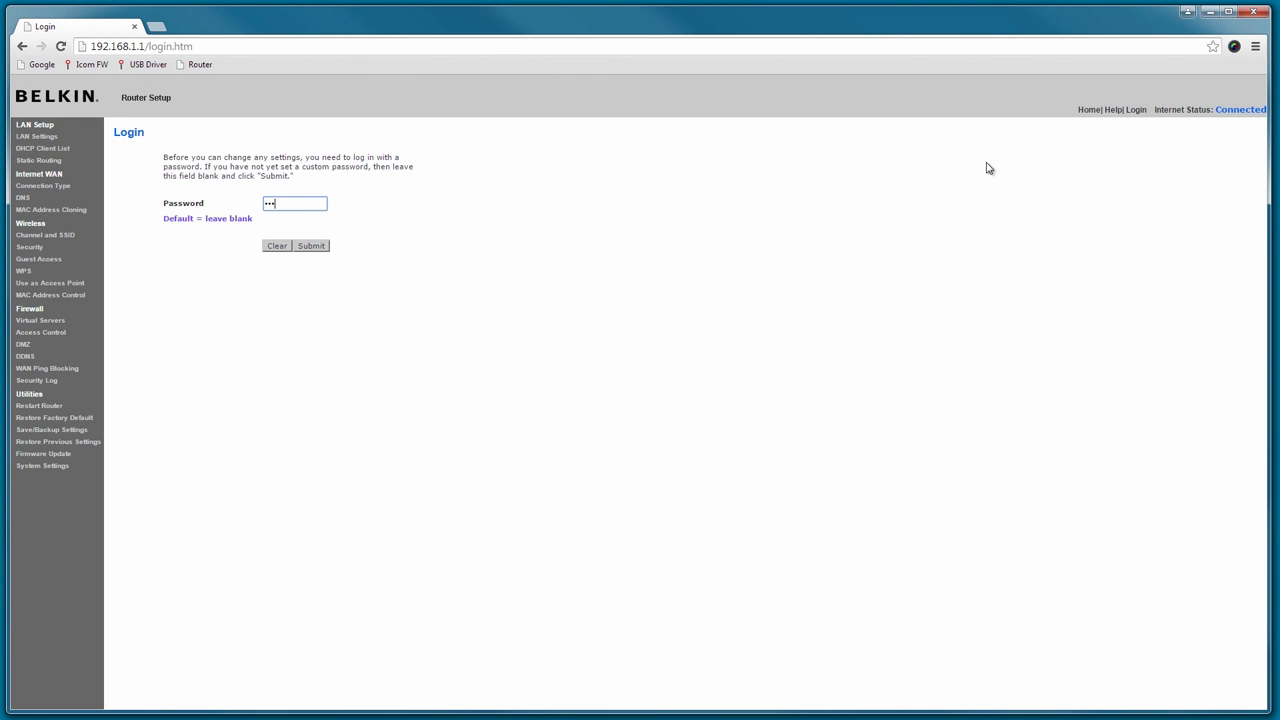
key(Return)
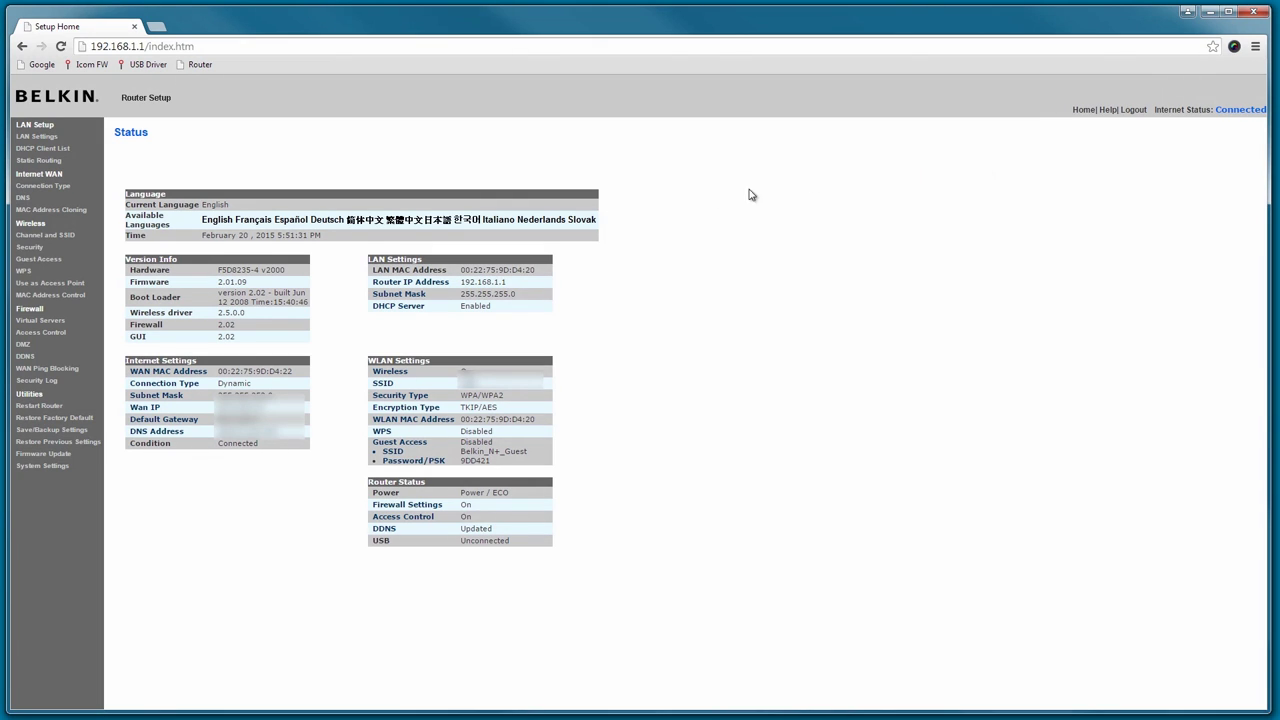
In Virtual Servers, enable row 14 with description RS-BA1 and inbound ports 50001–50003.
click(36, 325)
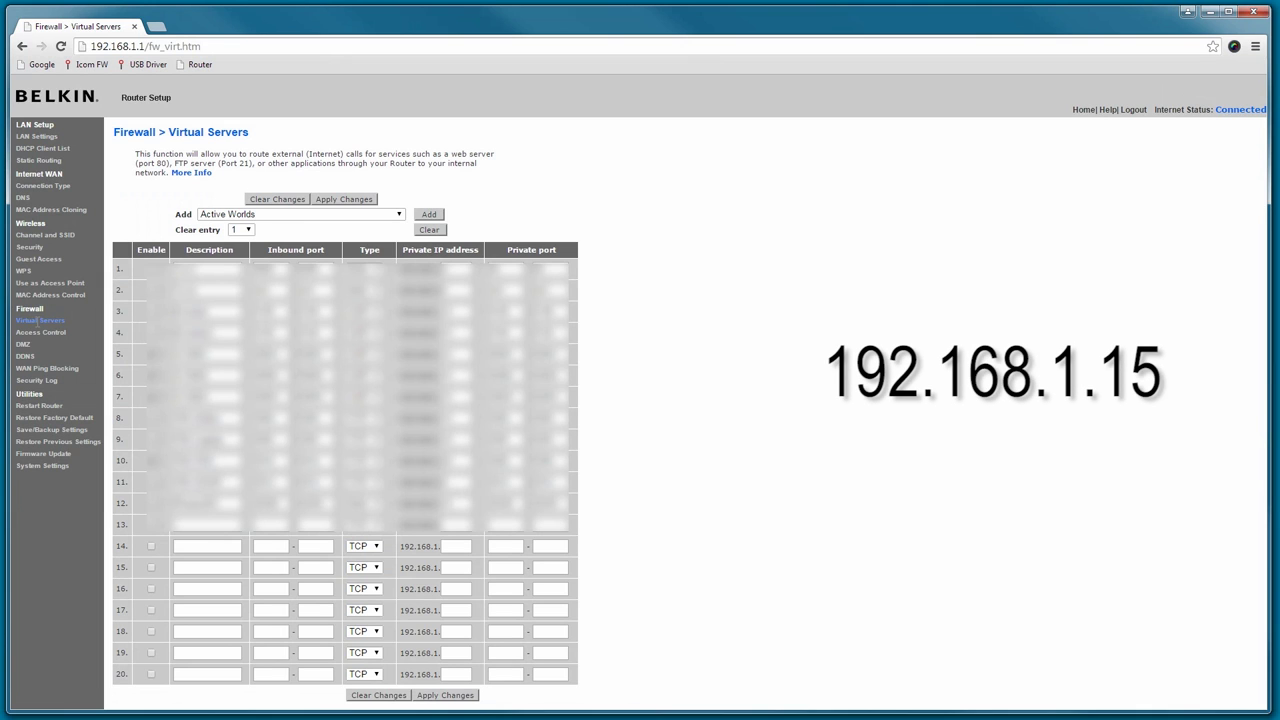
click(152, 549)
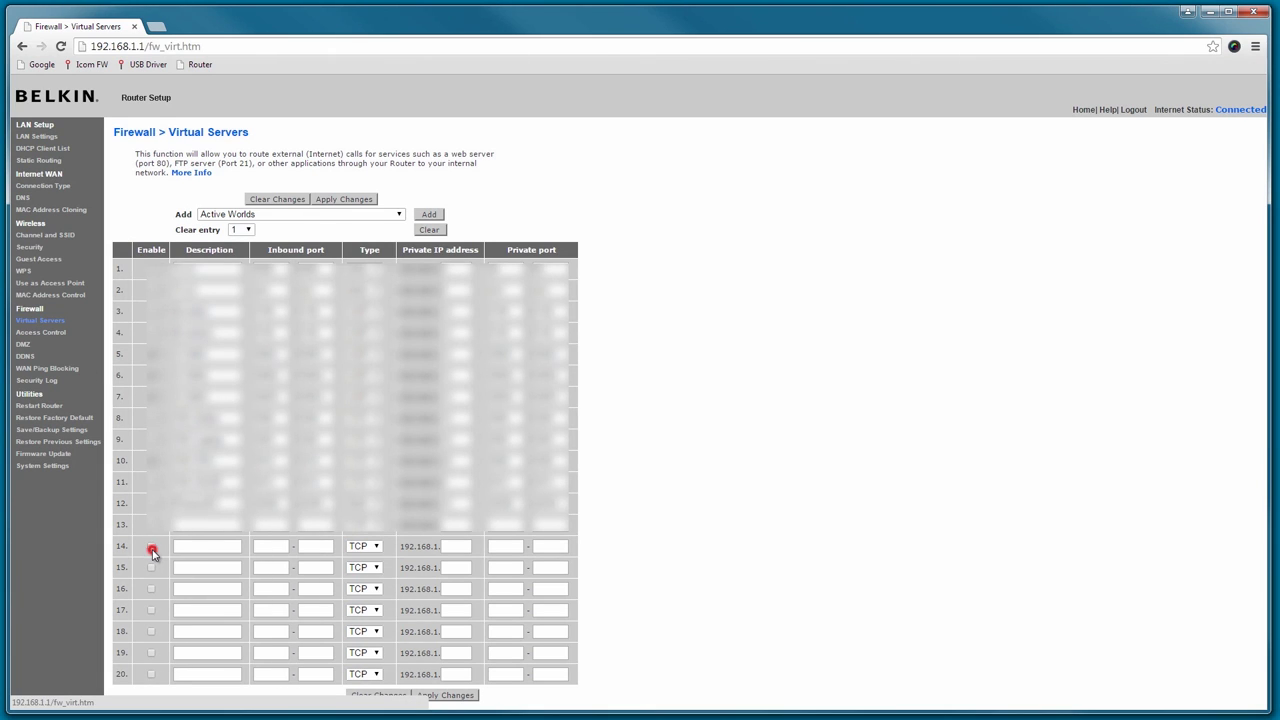
click(180, 546)
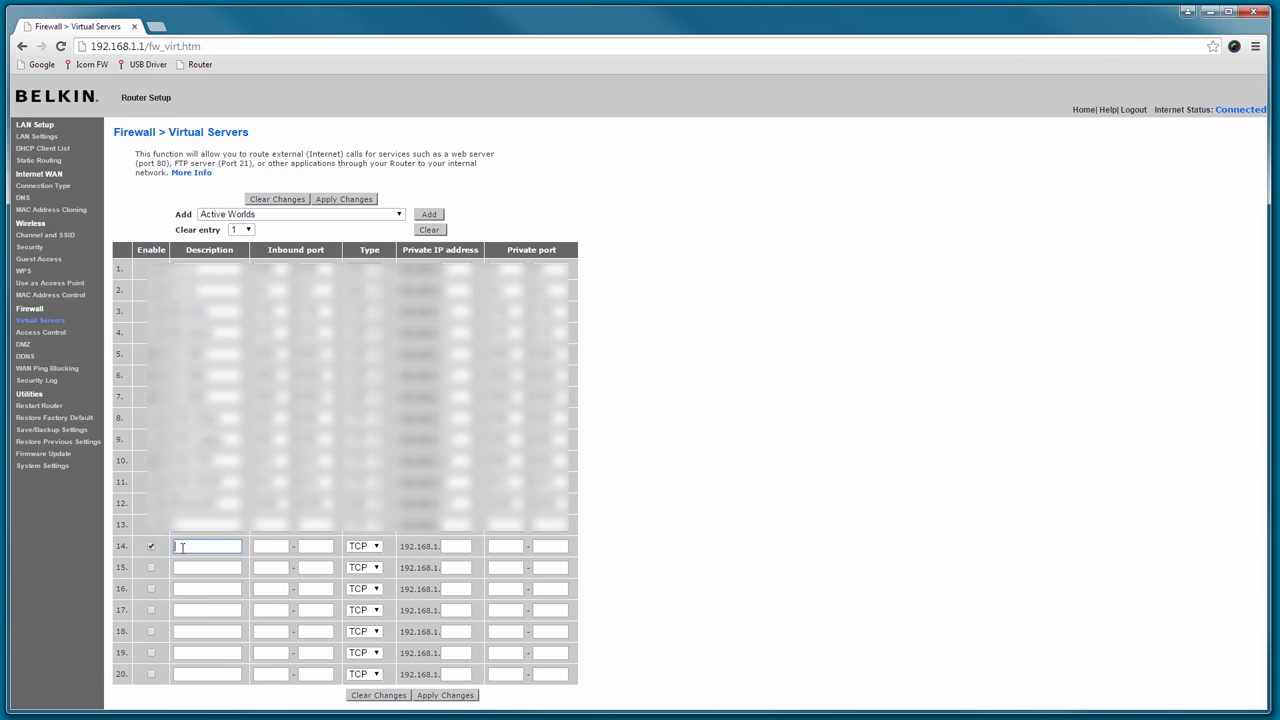
text(RS-BA1)
key(Tab)
text(50001)
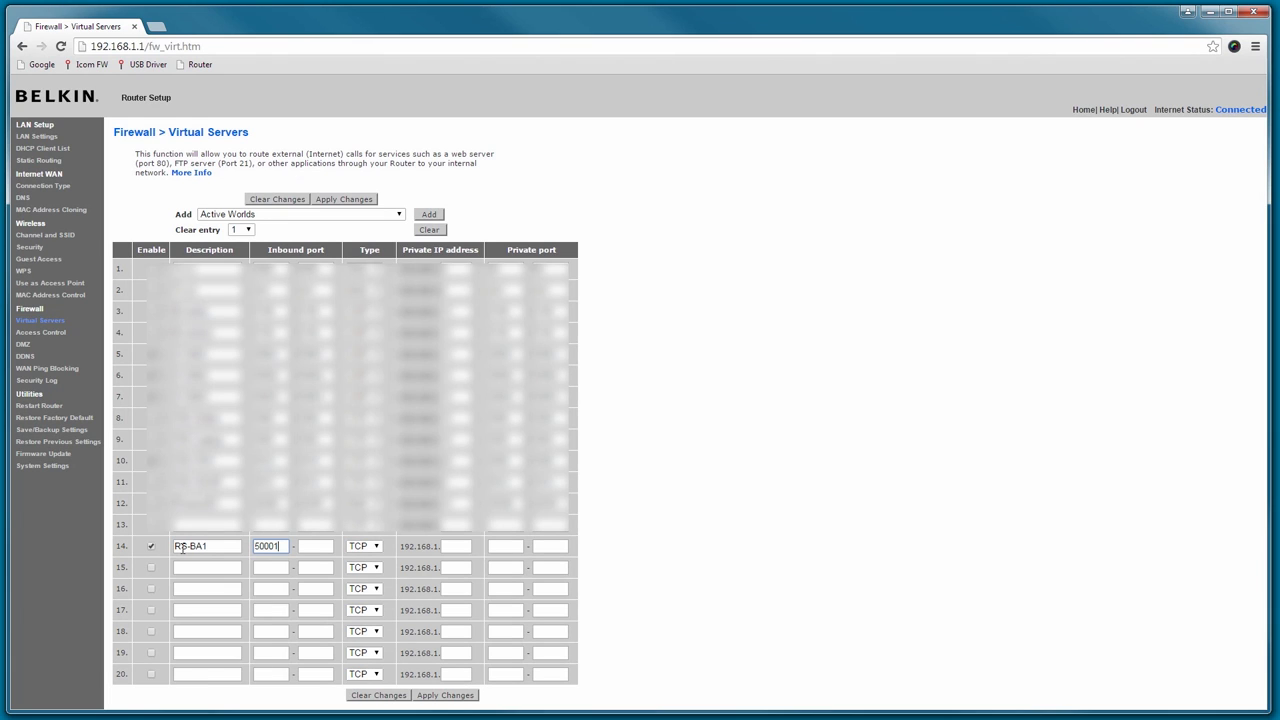
key(Tab)
text(5000)
Set row 14 to UDP, forwarding to 192.168.1.15 on private ports 50001–50003.
click(376, 547)
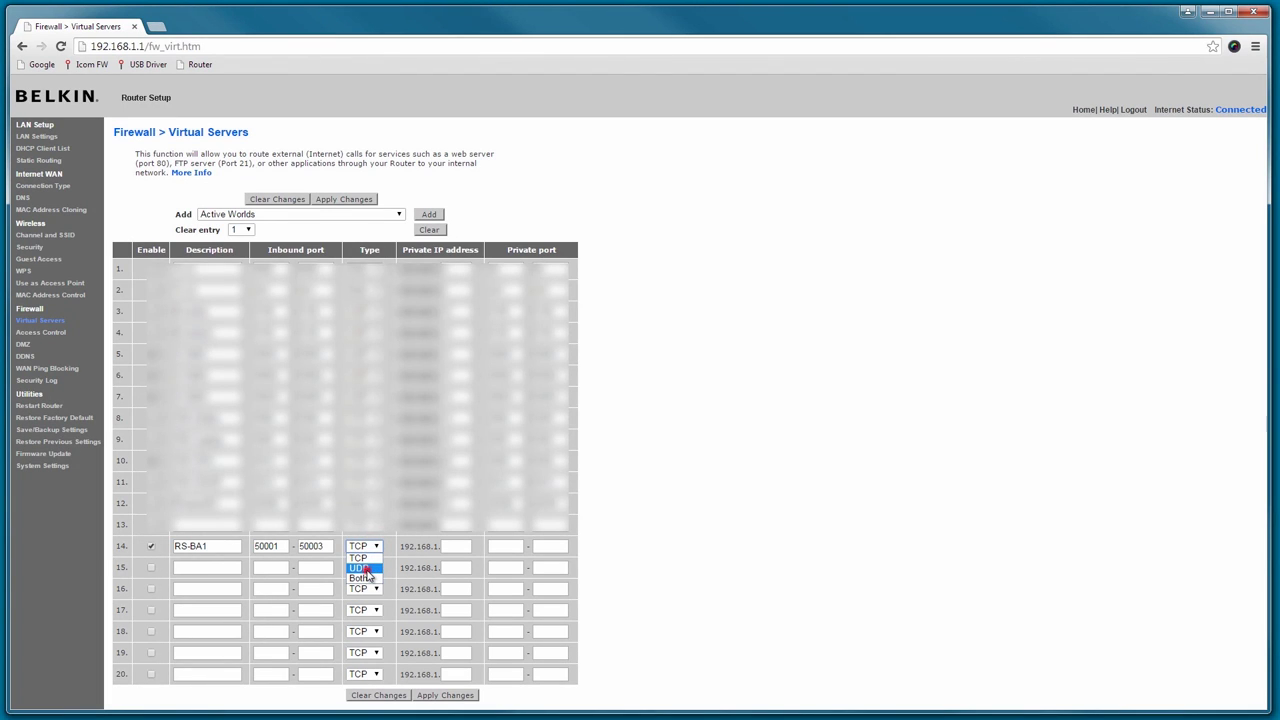
click(367, 569)
click(450, 546)
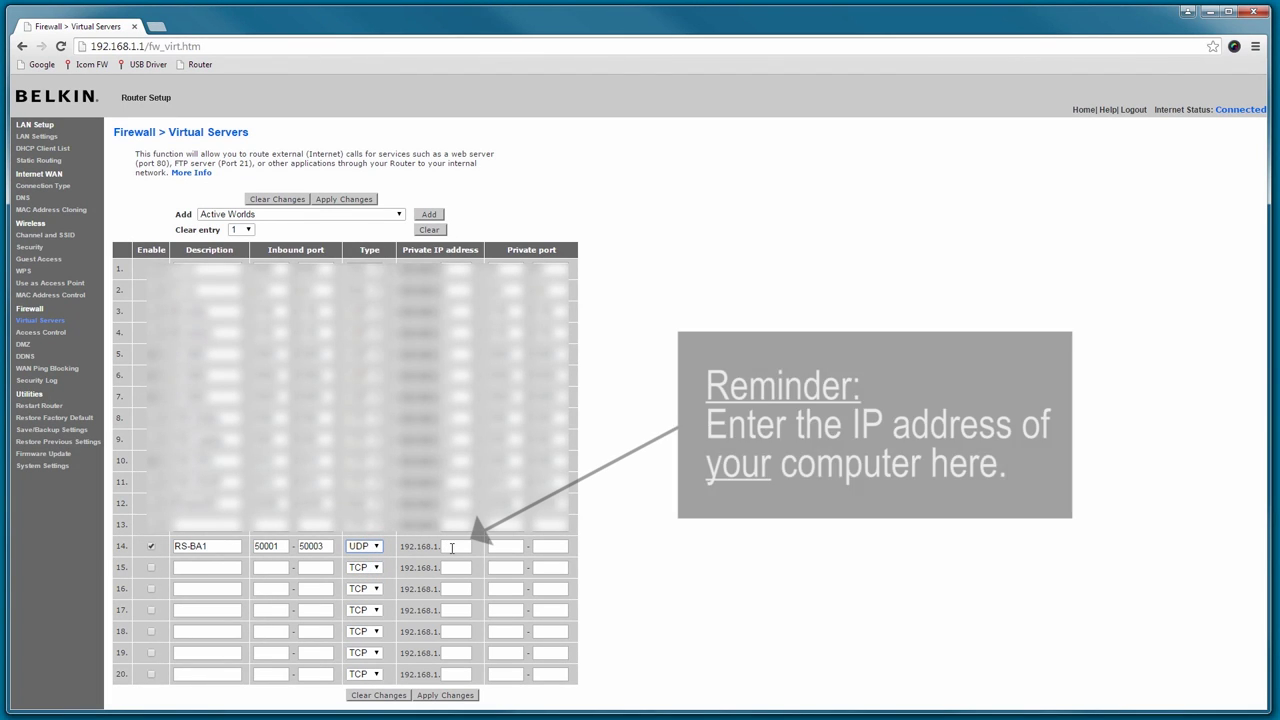
text(1)
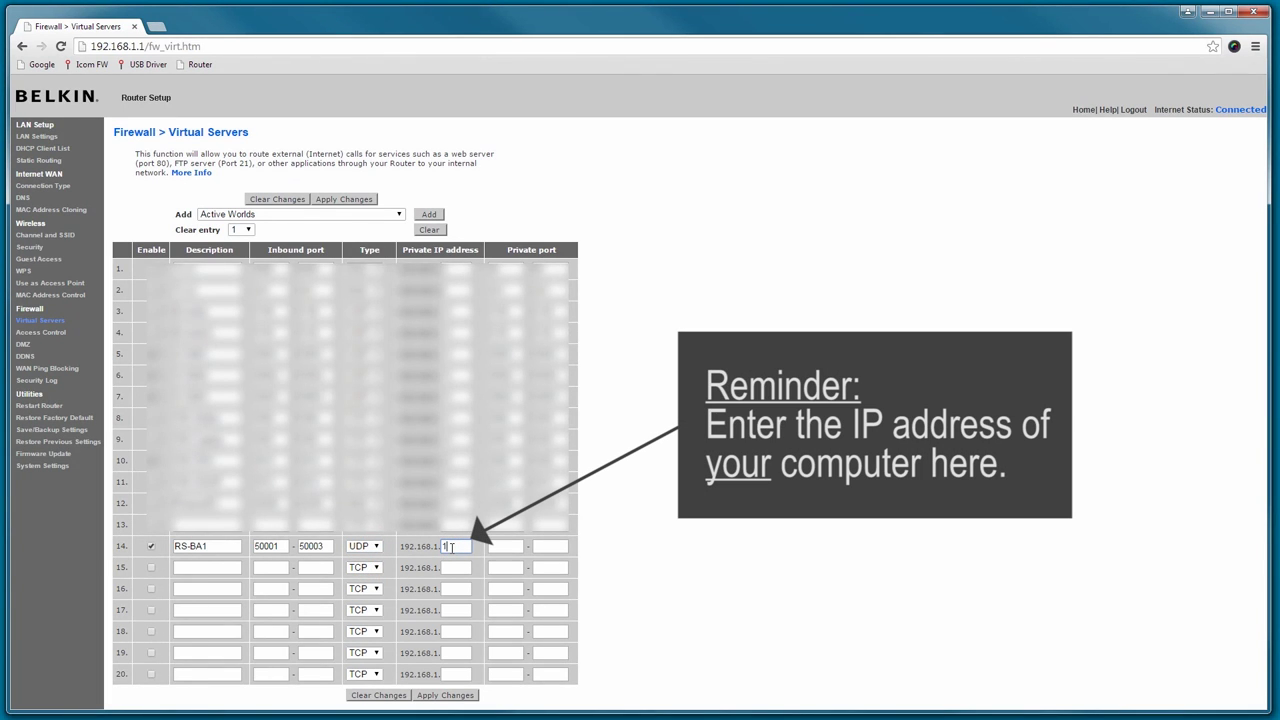
text(9)
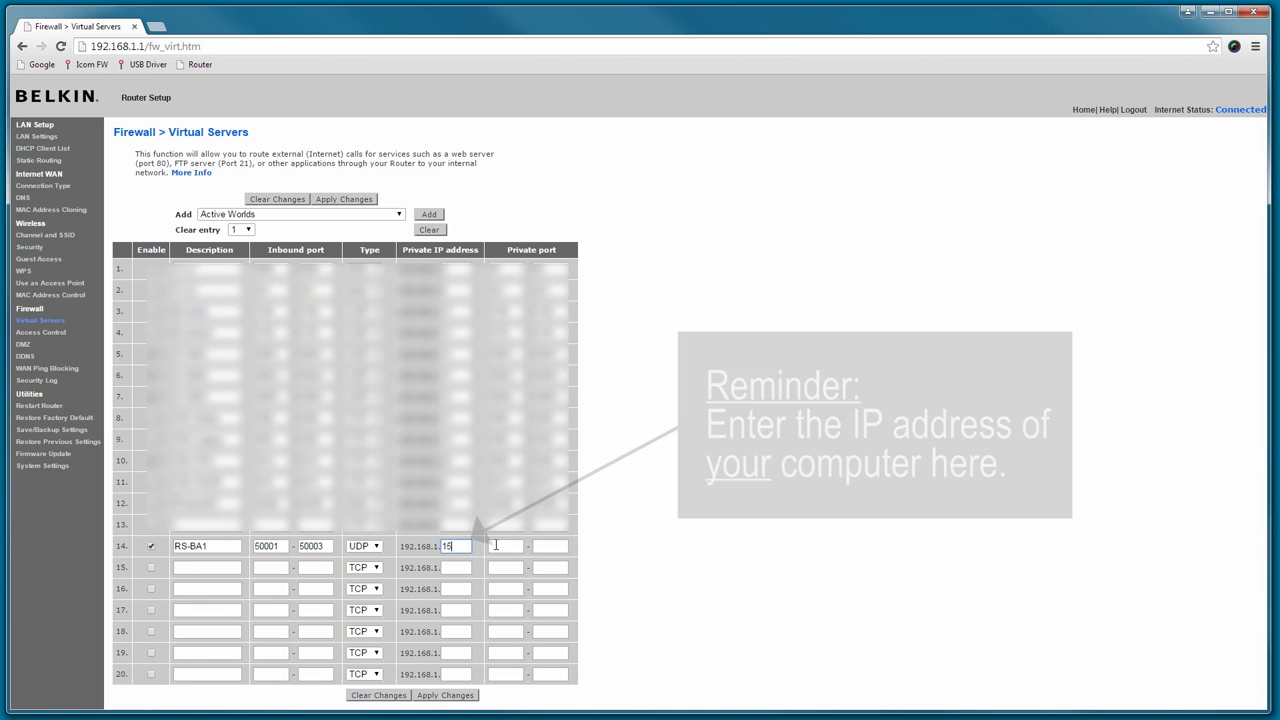
click(497, 545)
text(5)
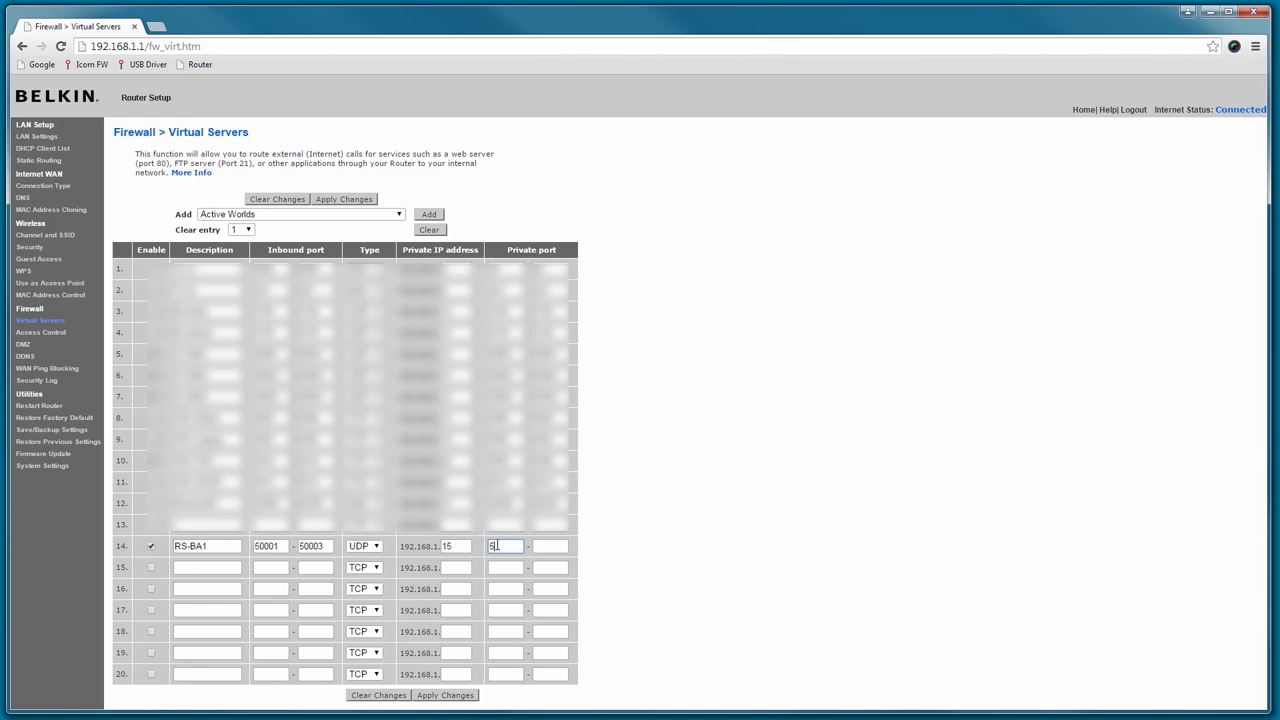
text(0001)
key(Tab)
text(50003)
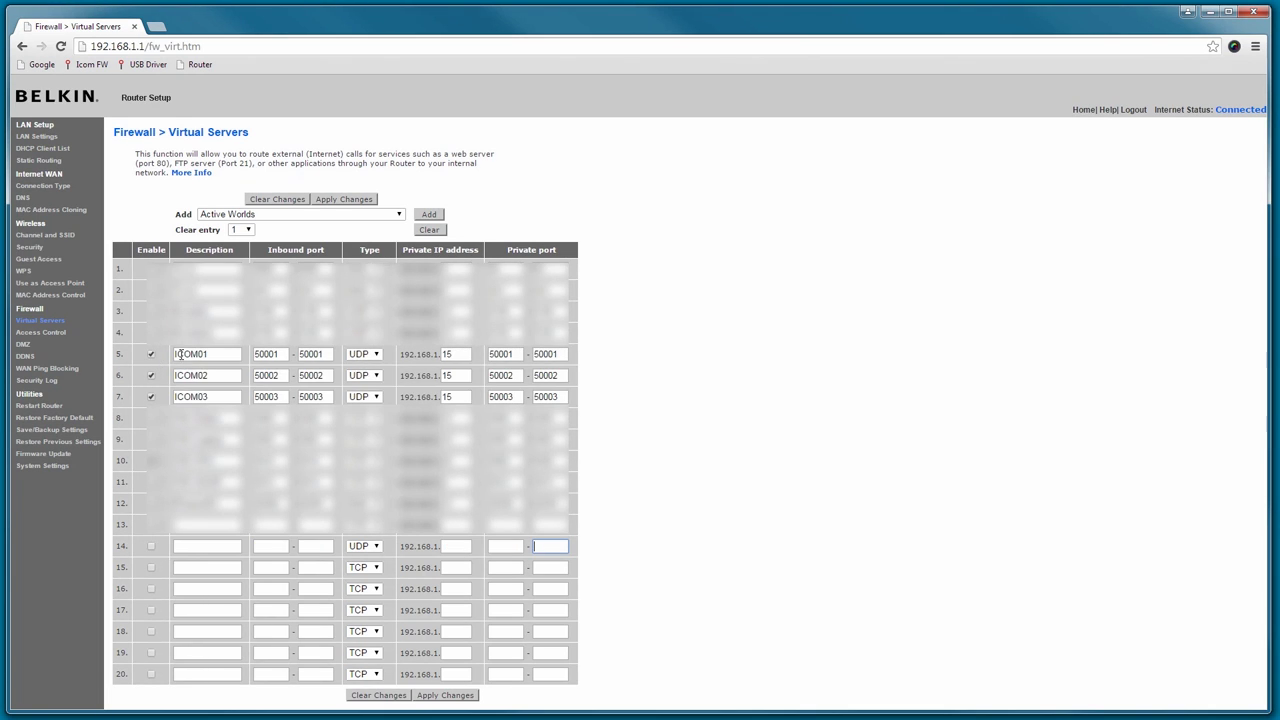
Review row 5's ICOM01 rule: port 50001 inbound and private, to IP ending 15.
double_click(180, 354)
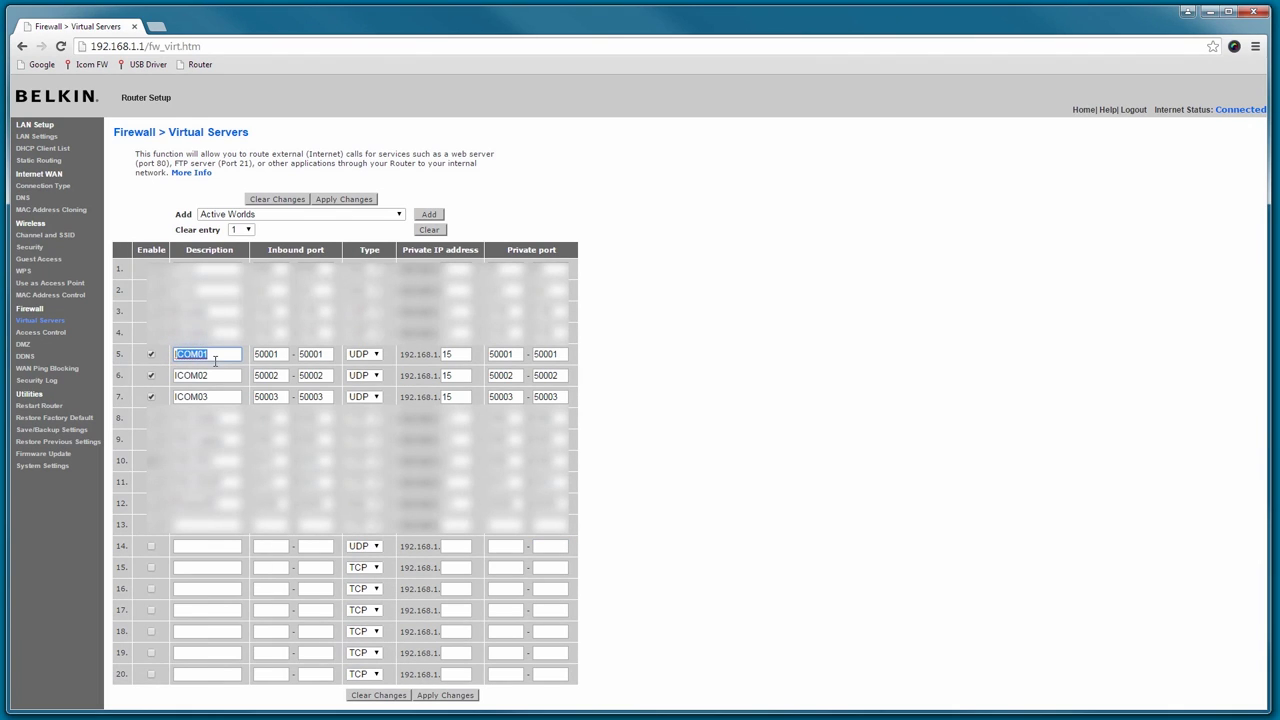
drag(252, 354, 283, 354)
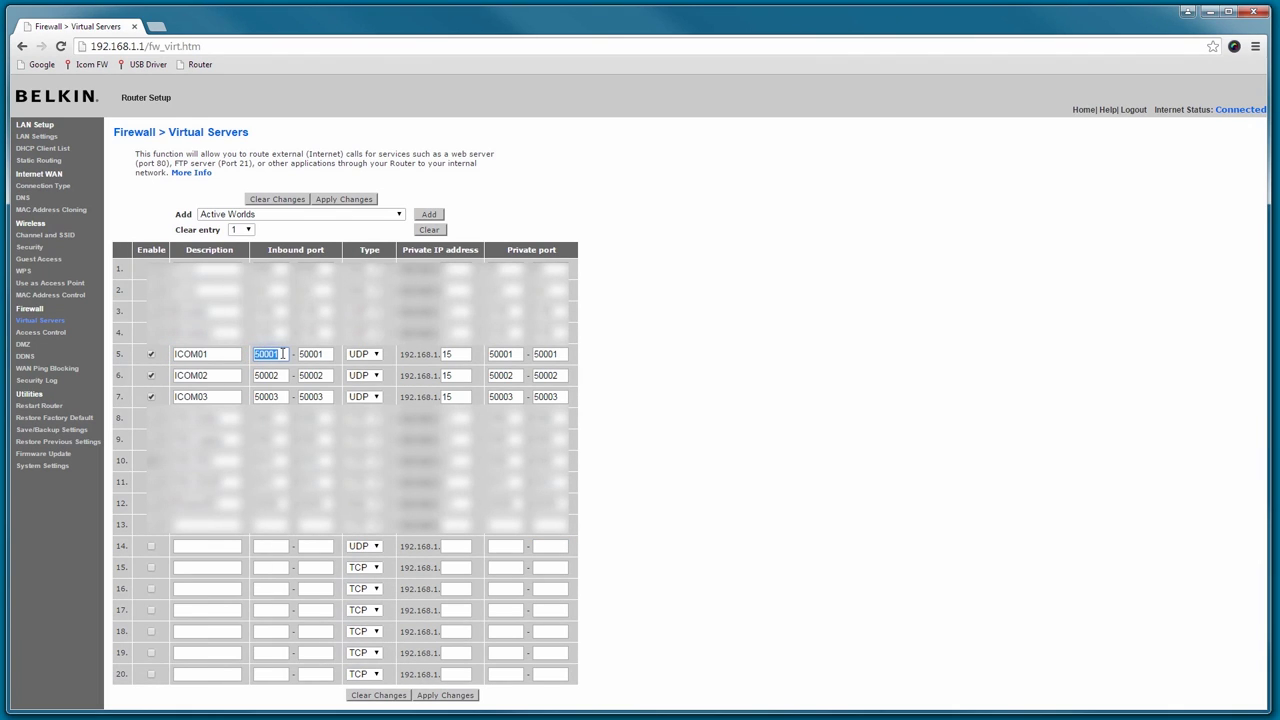
double_click(300, 354)
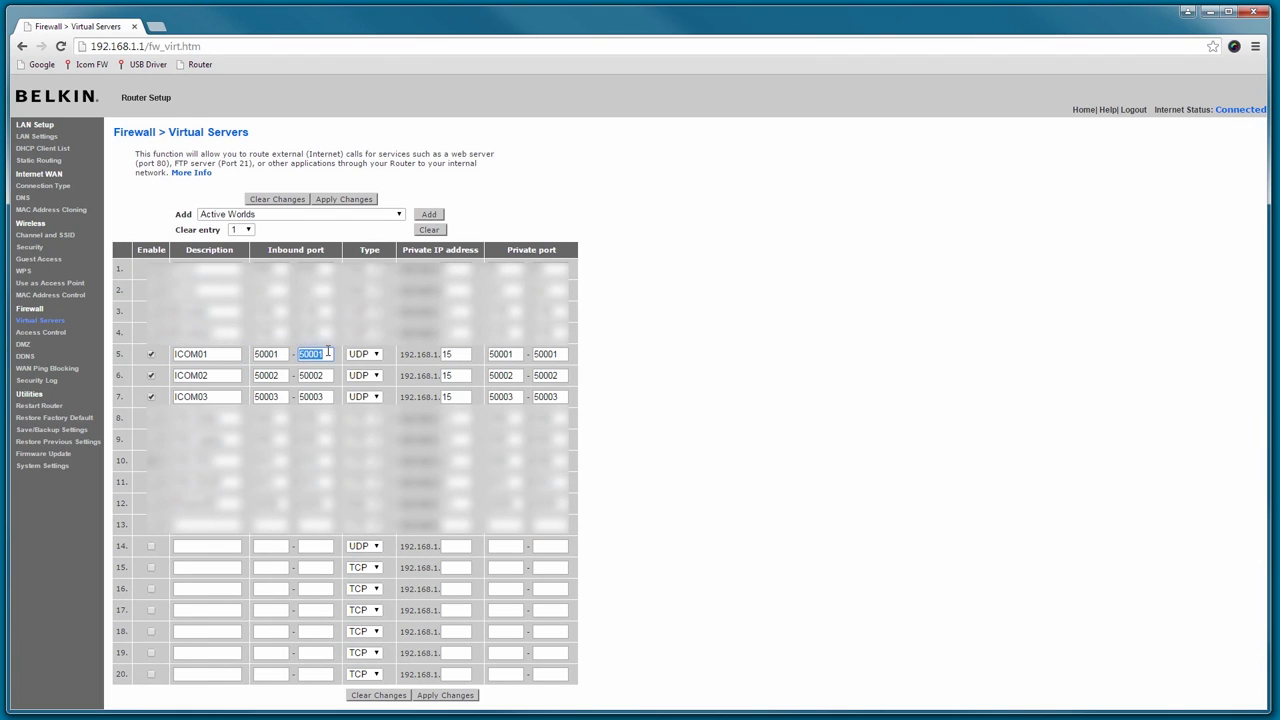
double_click(446, 354)
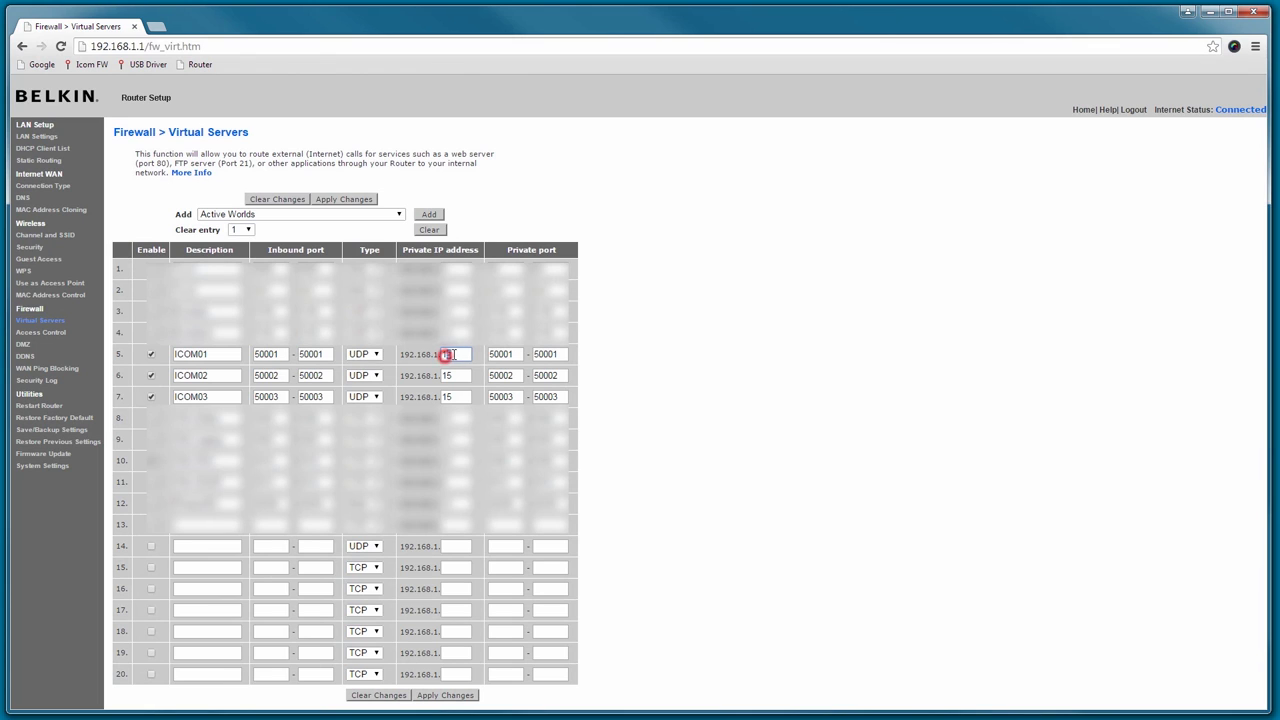
click(485, 354)
double_click(518, 354)
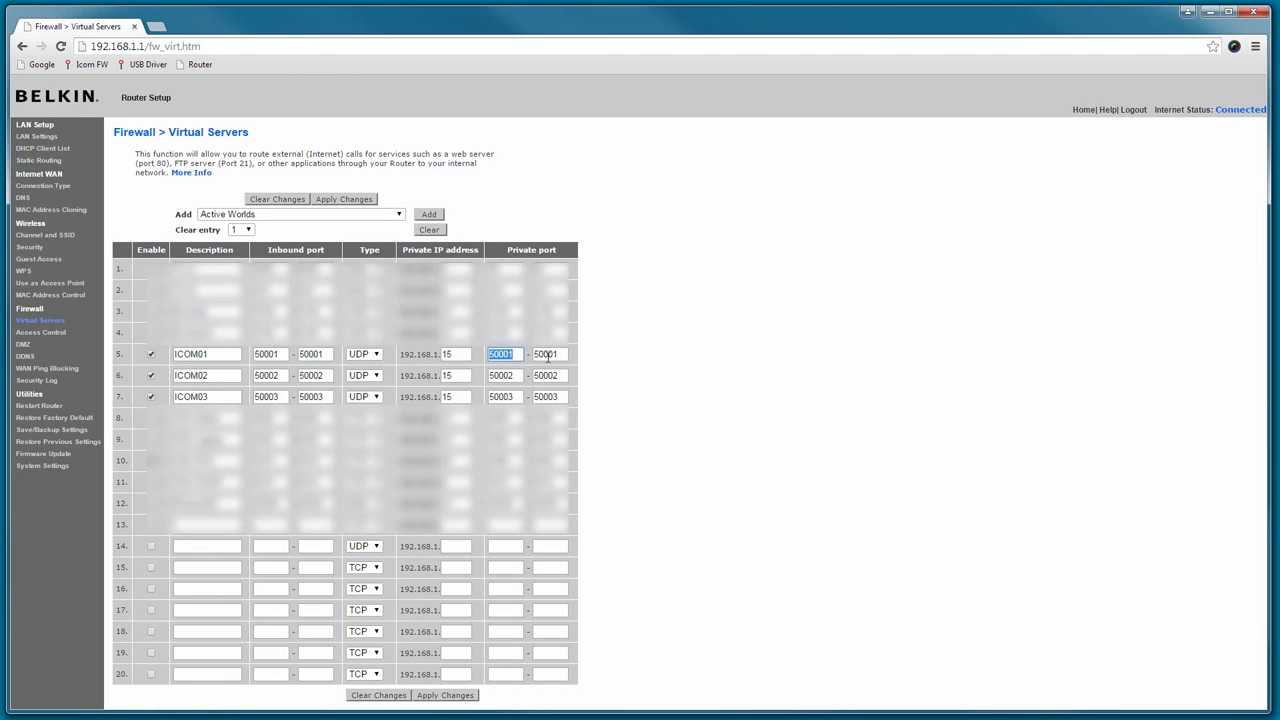
double_click(550, 354)
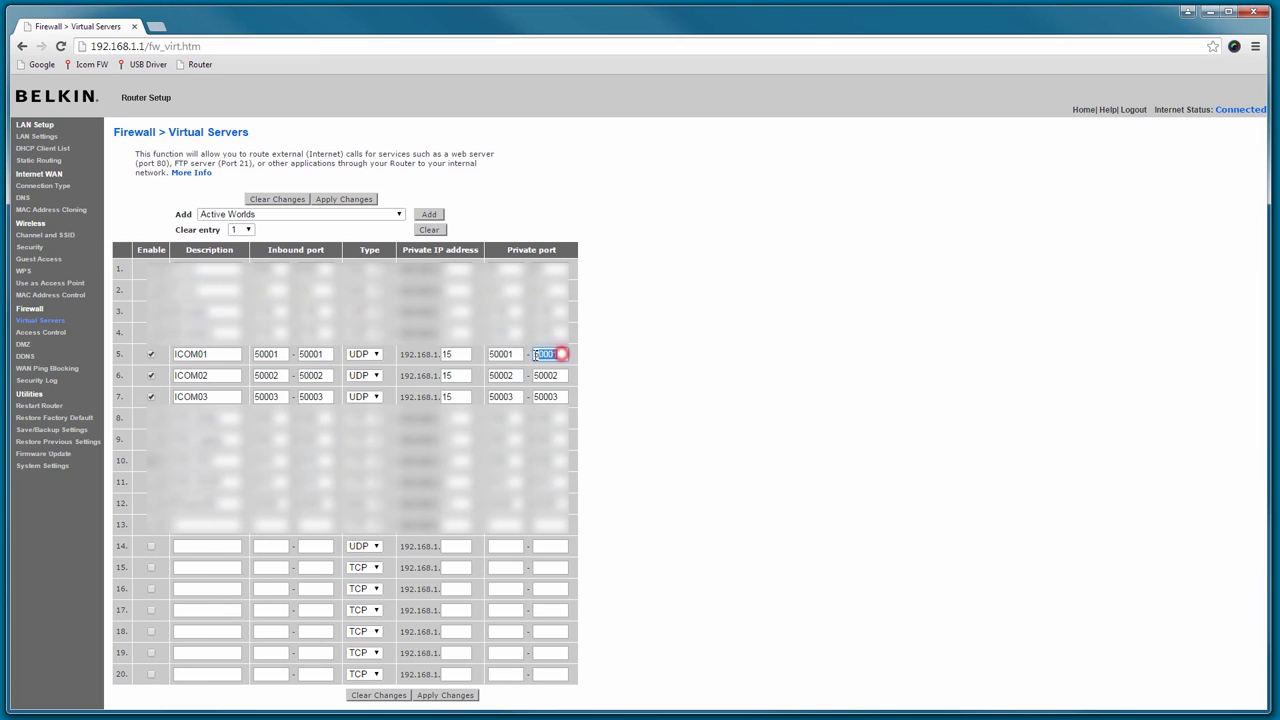
Check rows ICOM02 (port 50002) and ICOM03 (port 50003), then apply the changes to the router.
double_click(233, 375)
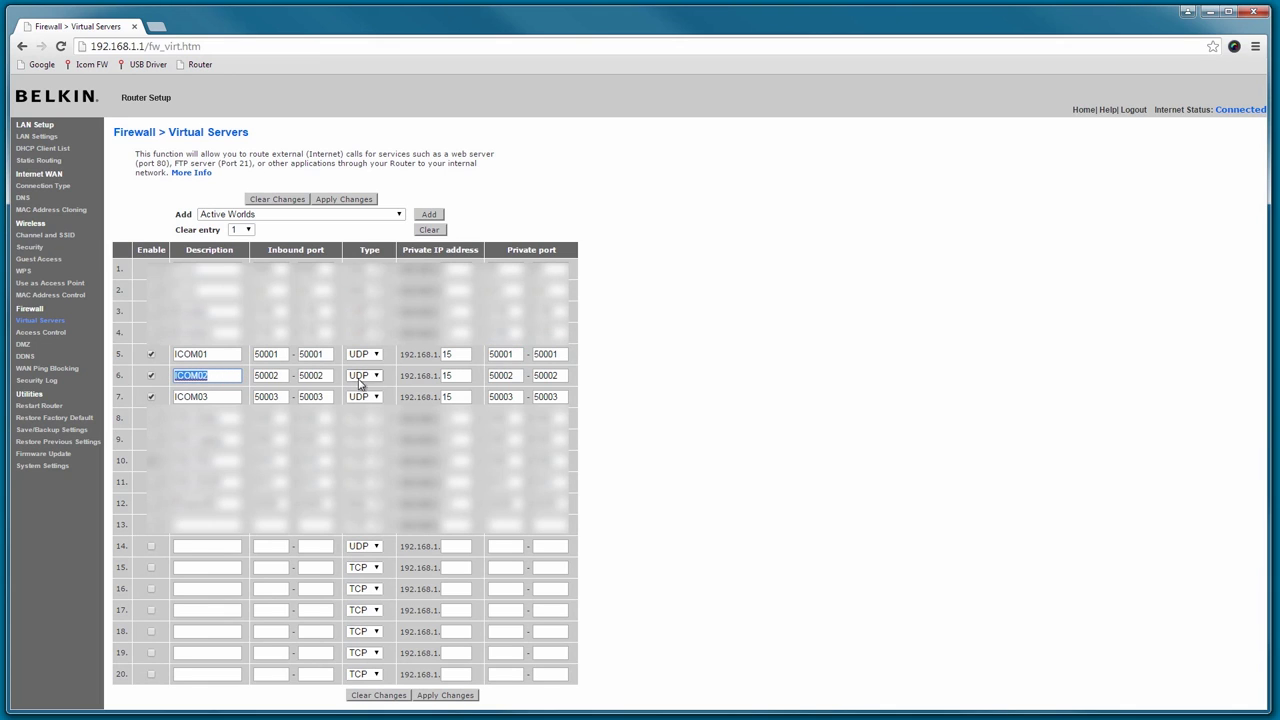
double_click(502, 375)
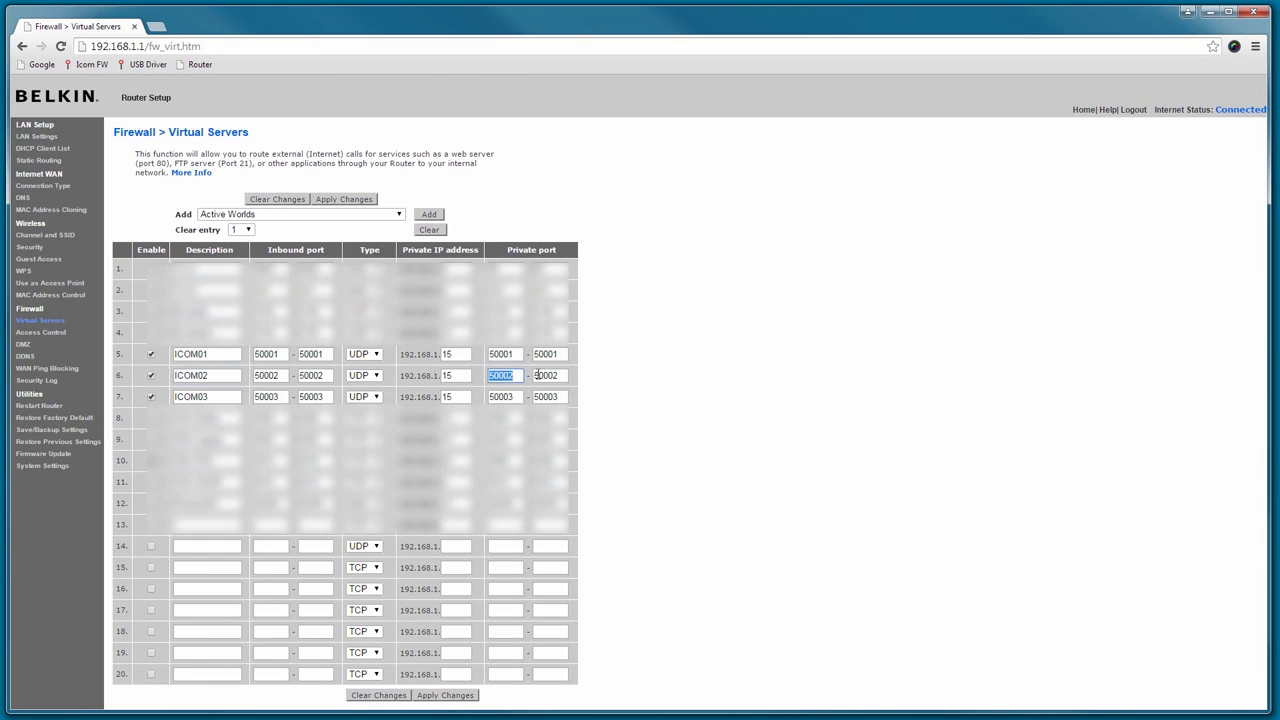
double_click(210, 397)
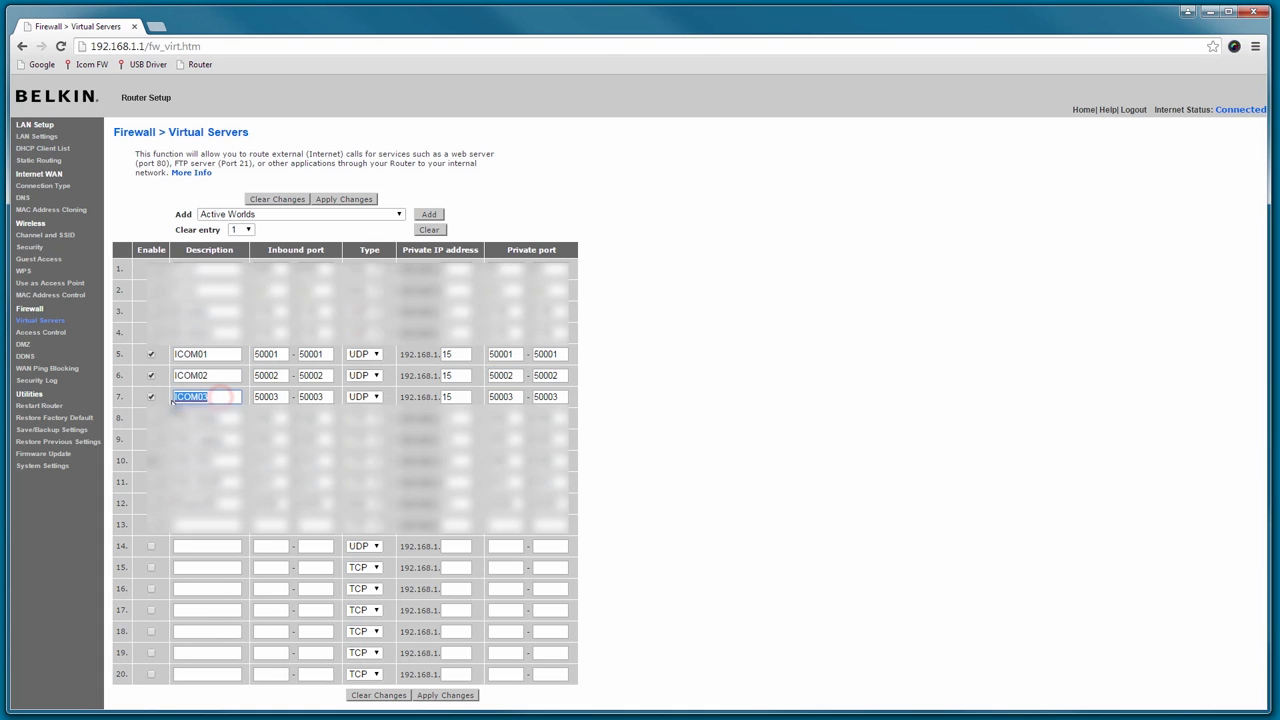
click(537, 398)
double_click(563, 402)
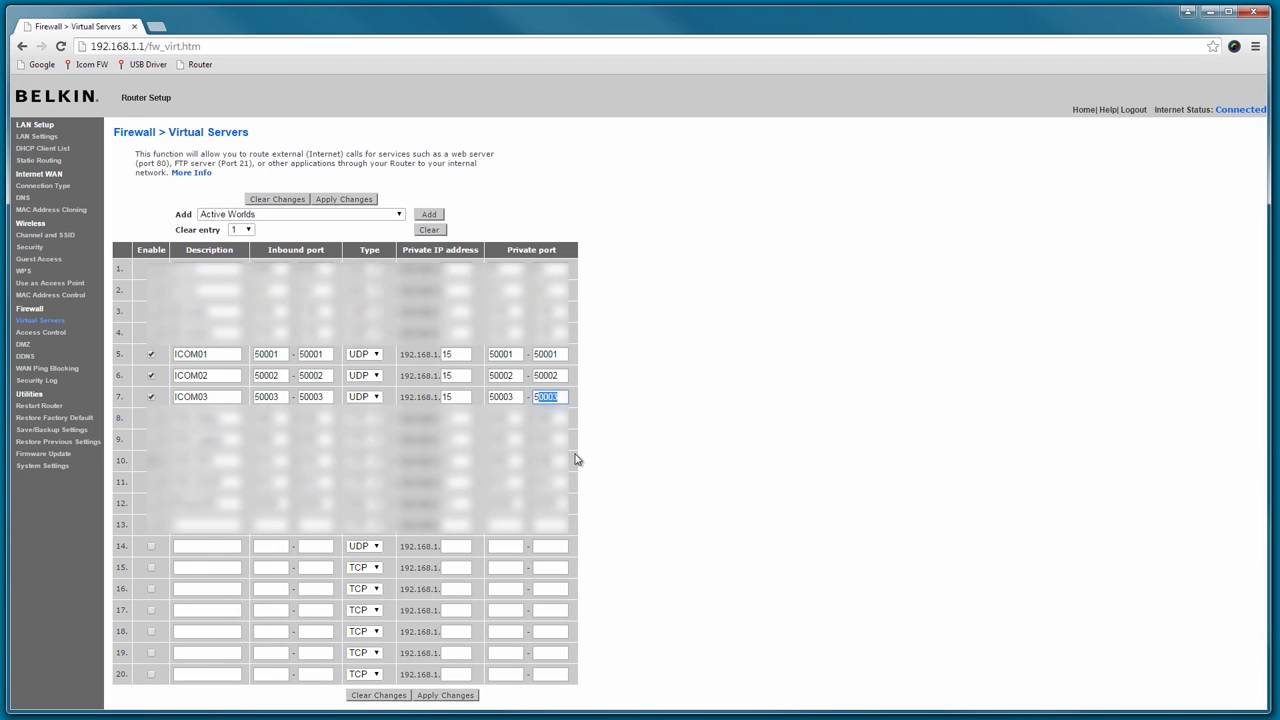
click(631, 480)
click(443, 697)
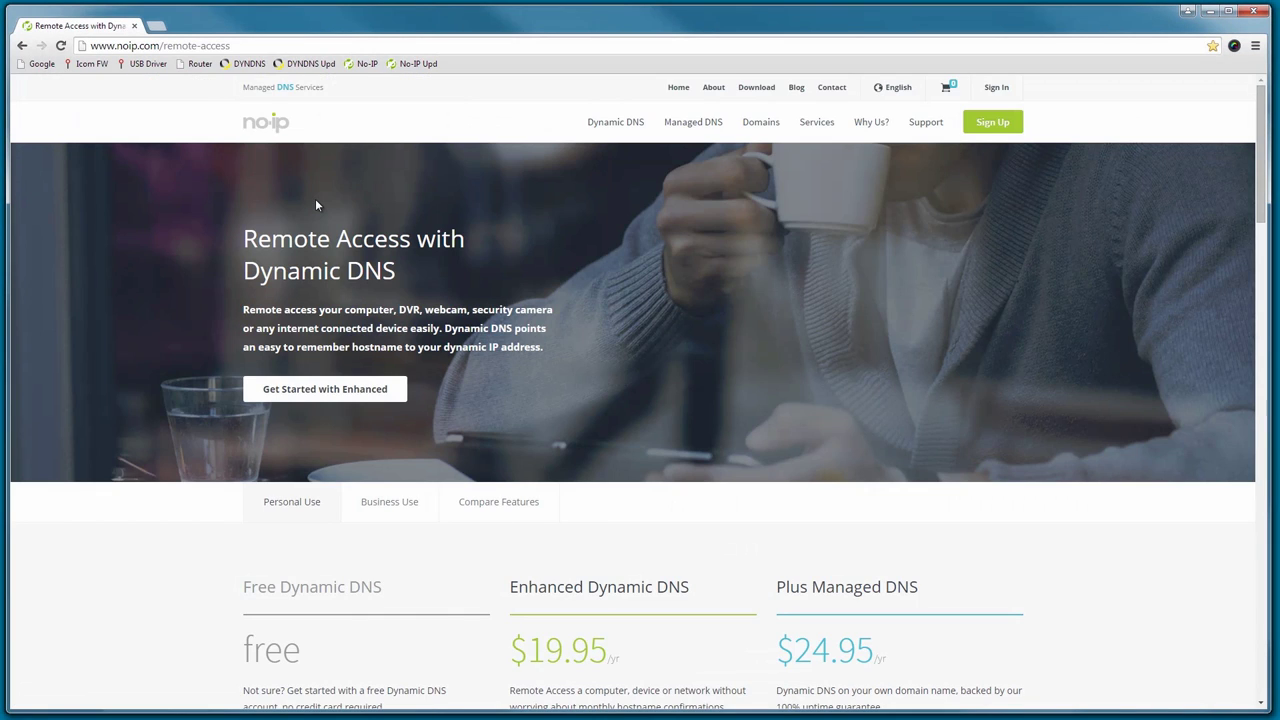
Browse Dyn's apps page, then go to No-IP's Windows Dynamic DNS Update Client download page.
scroll(315, 198, down, 2)
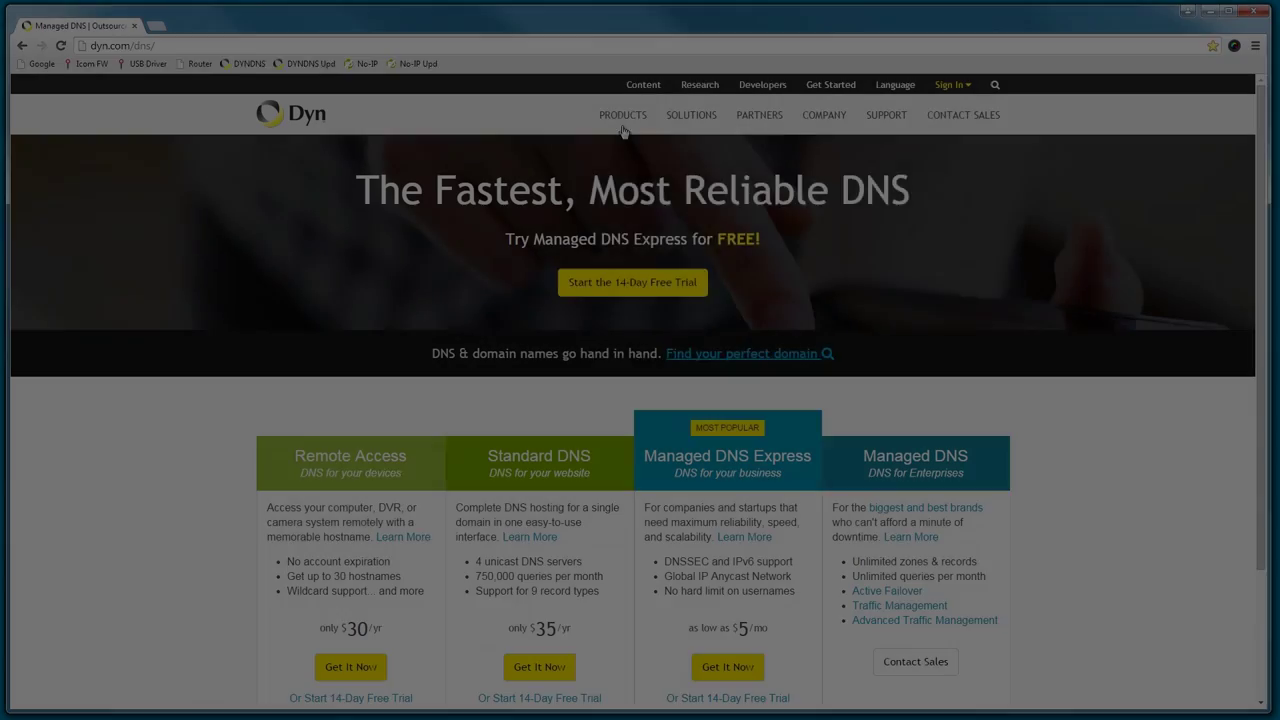
mouse_move(622, 115)
click(905, 426)
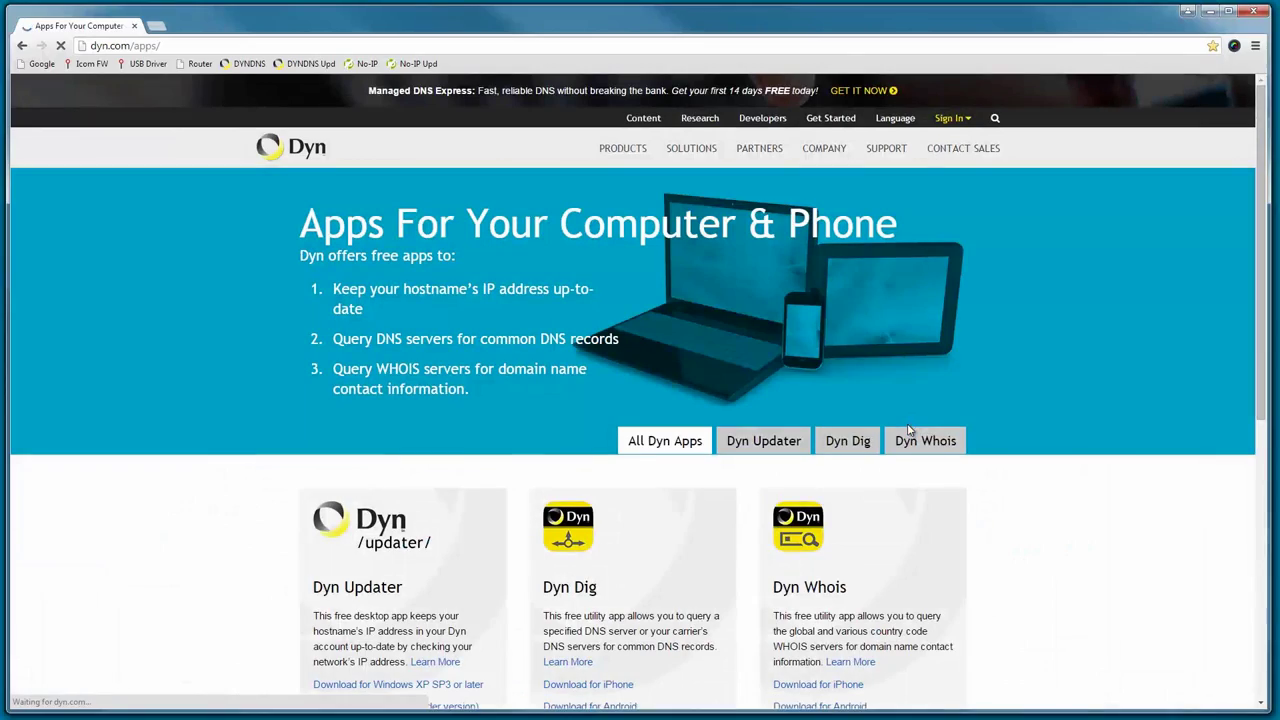
scroll(457, 450, down, 1)
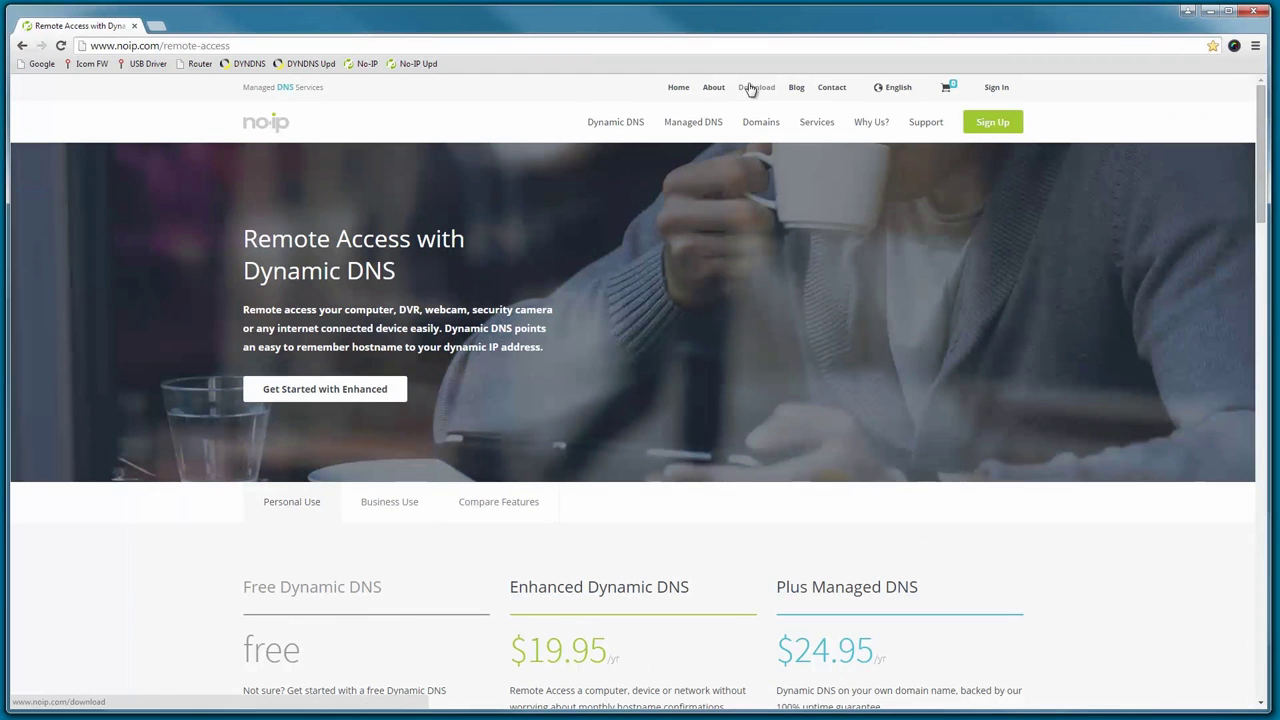
click(752, 88)
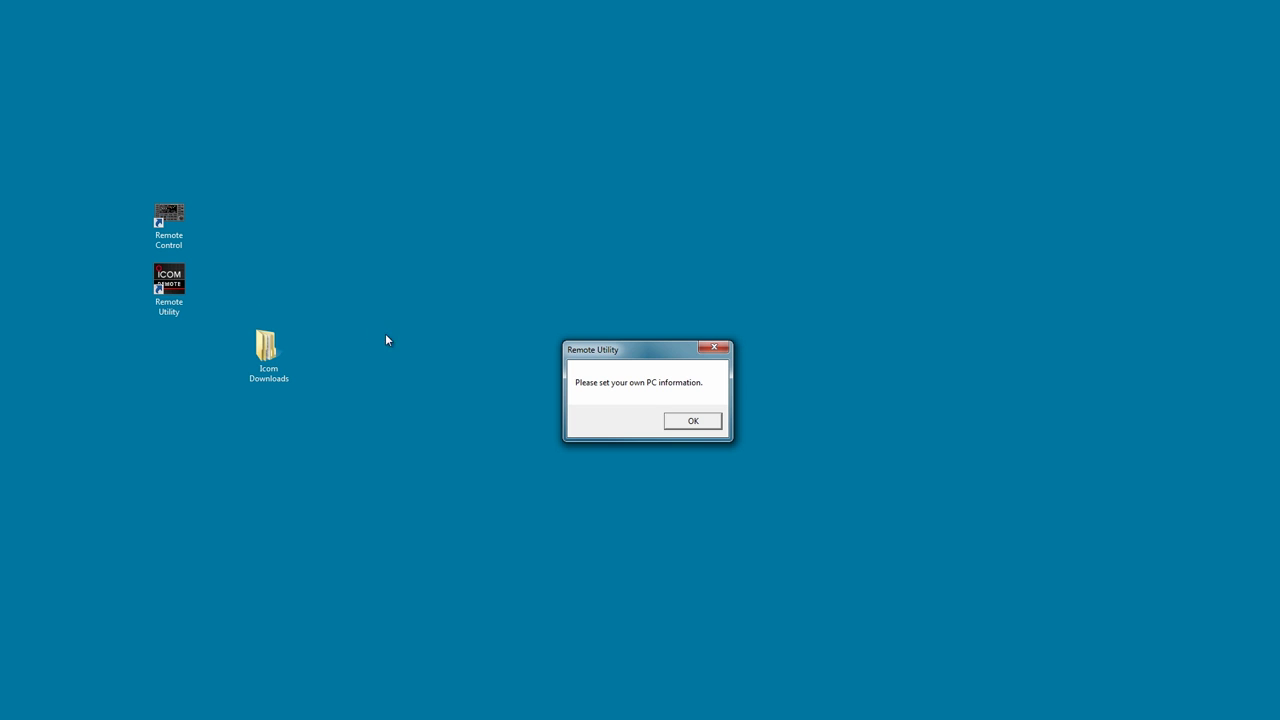
Give this PC a callsign-based name ending in -Remote, set the line to FTTH, and apply.
click(693, 421)
text(N3)
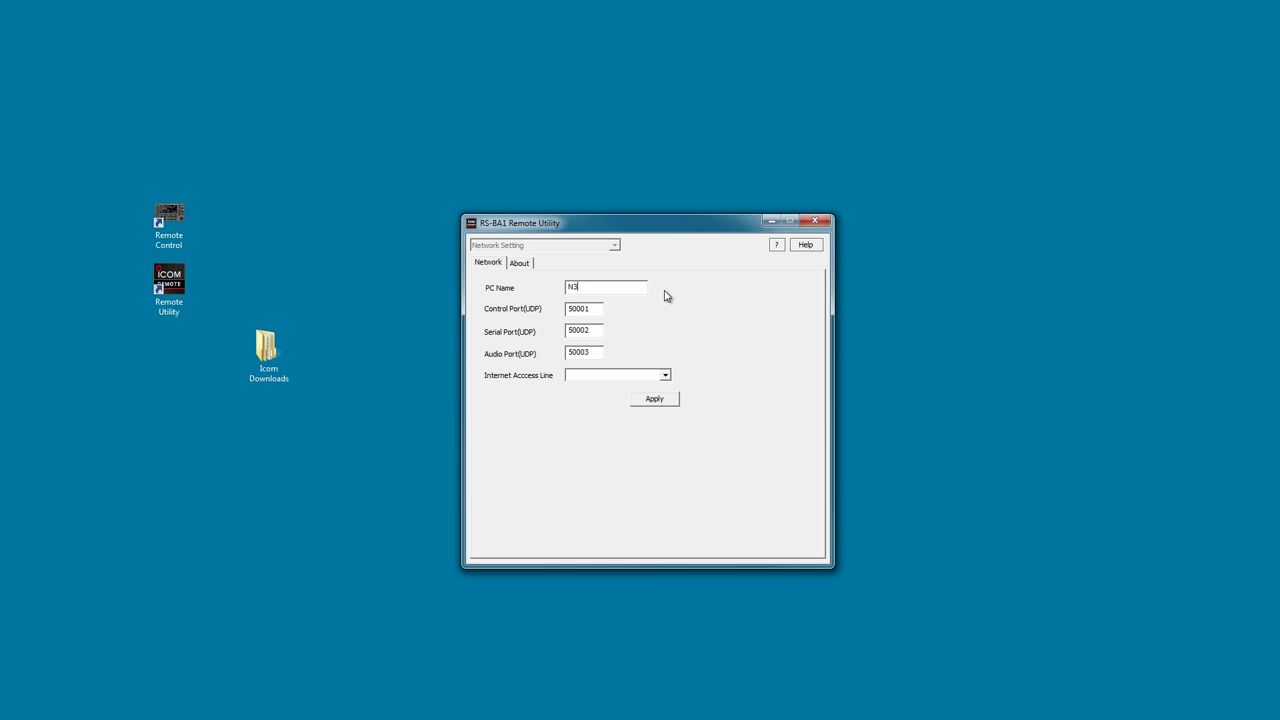
text(JF-Remote)
click(665, 375)
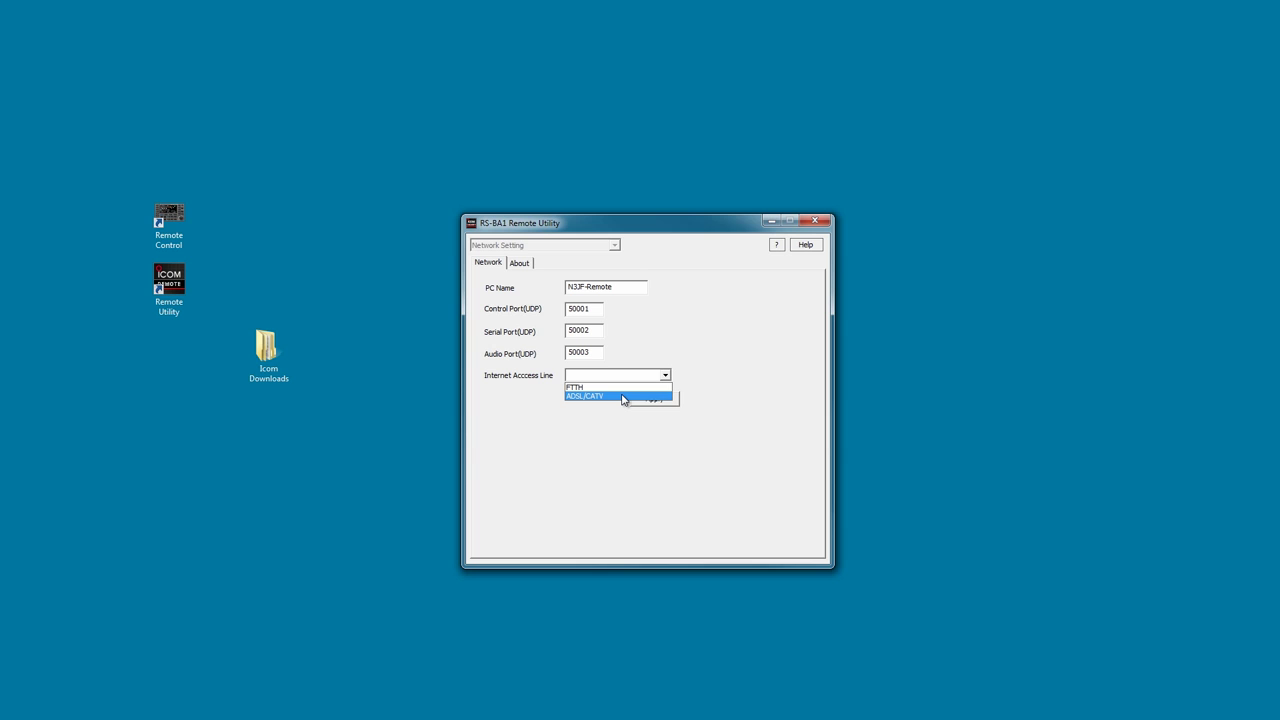
click(618, 388)
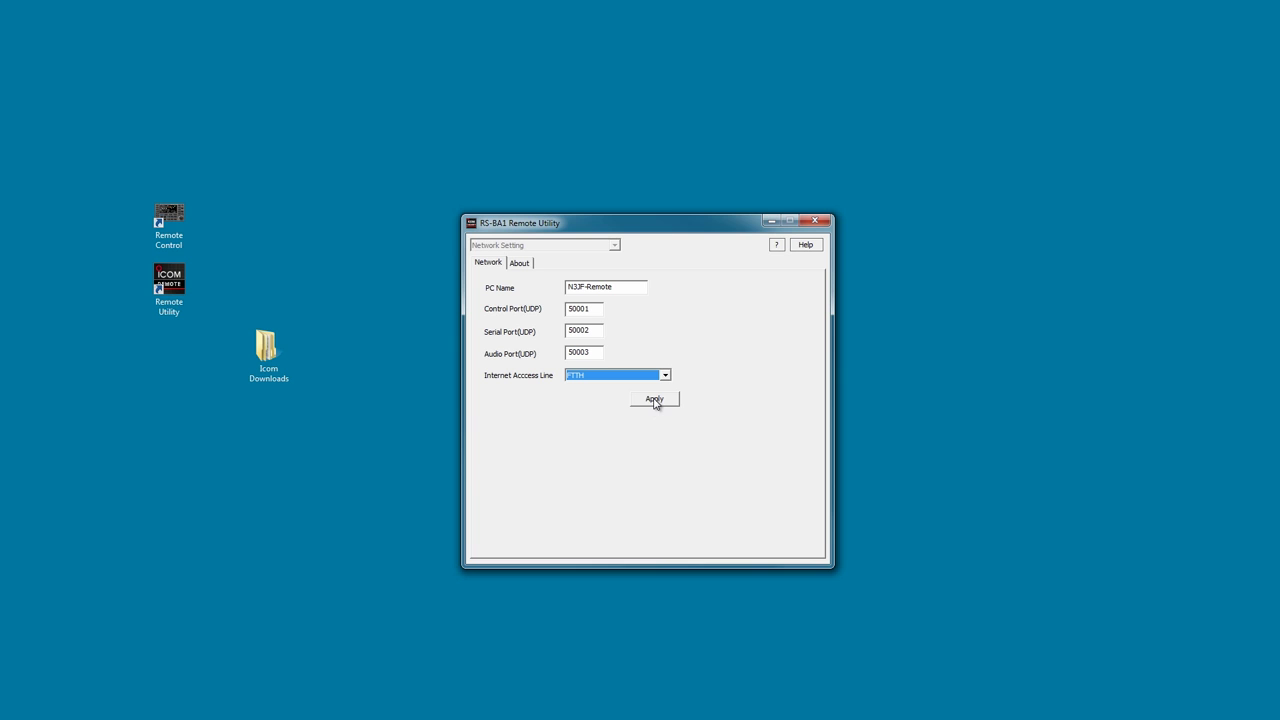
click(655, 400)
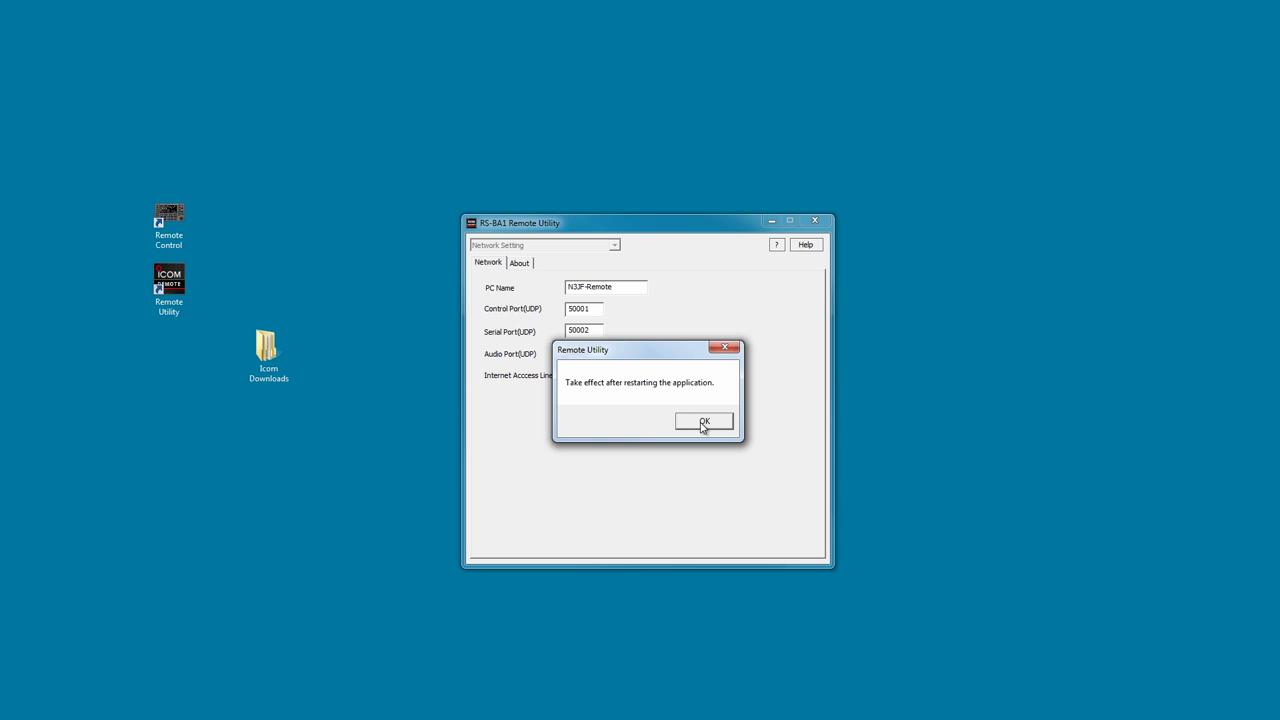
click(703, 423)
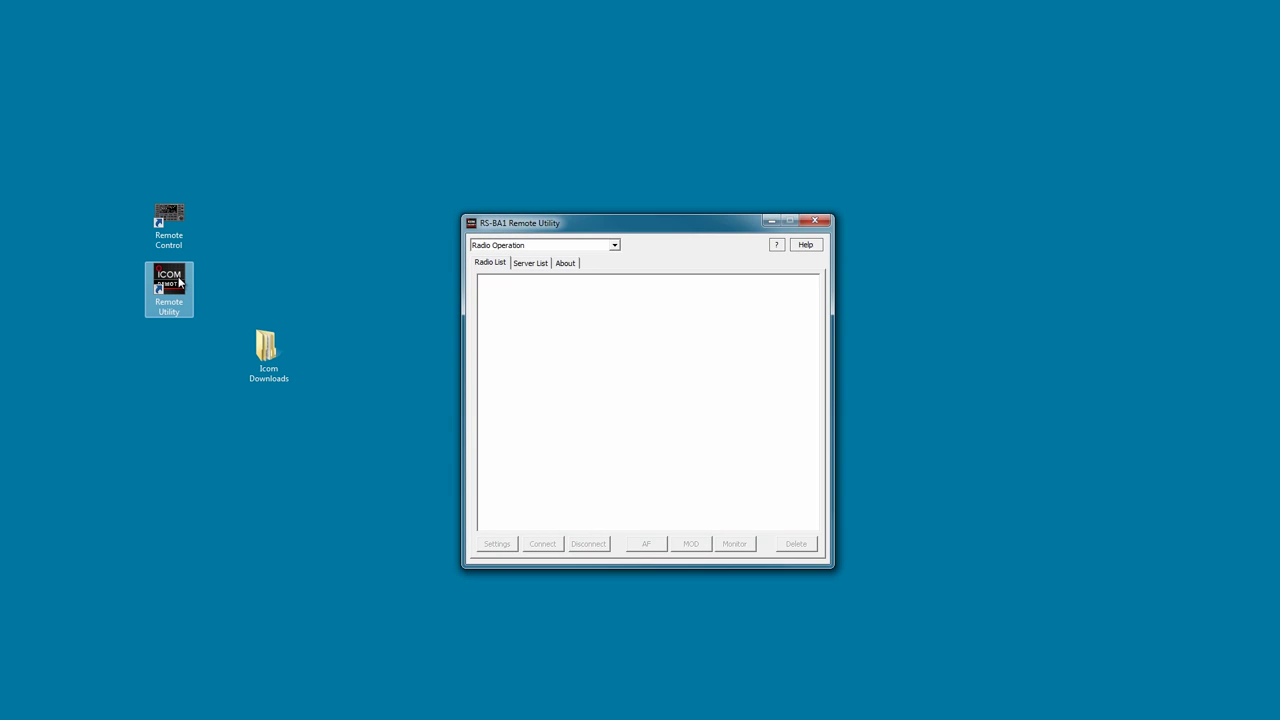
Switch to Server Setting, add an administrator user with ID and password, then begin adding a radio.
click(507, 248)
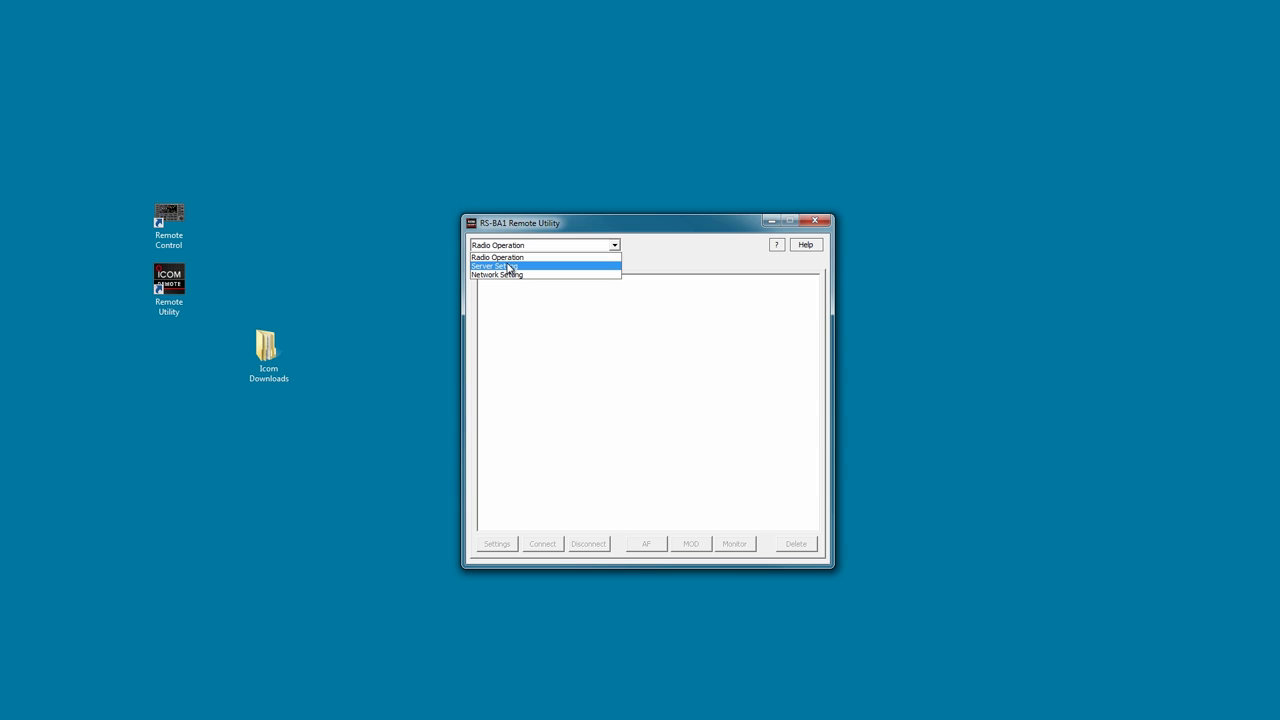
click(509, 267)
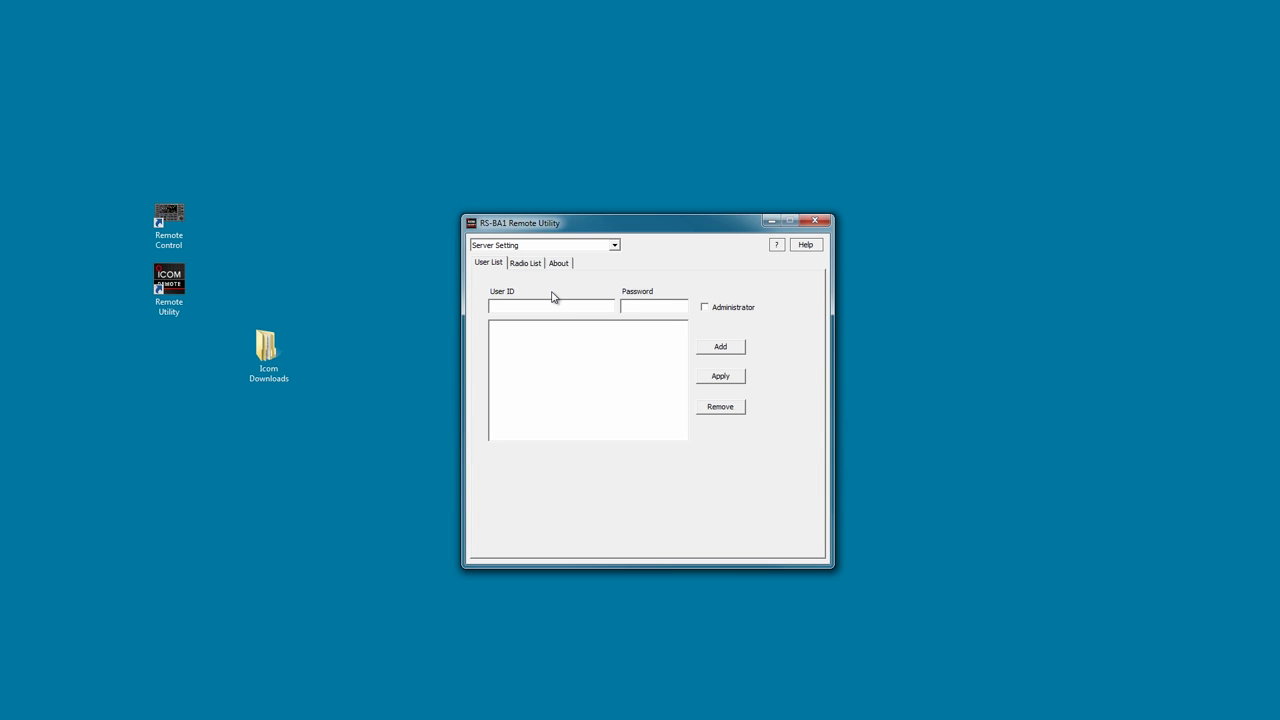
text(n3jf)
click(659, 305)
text(********)
click(712, 350)
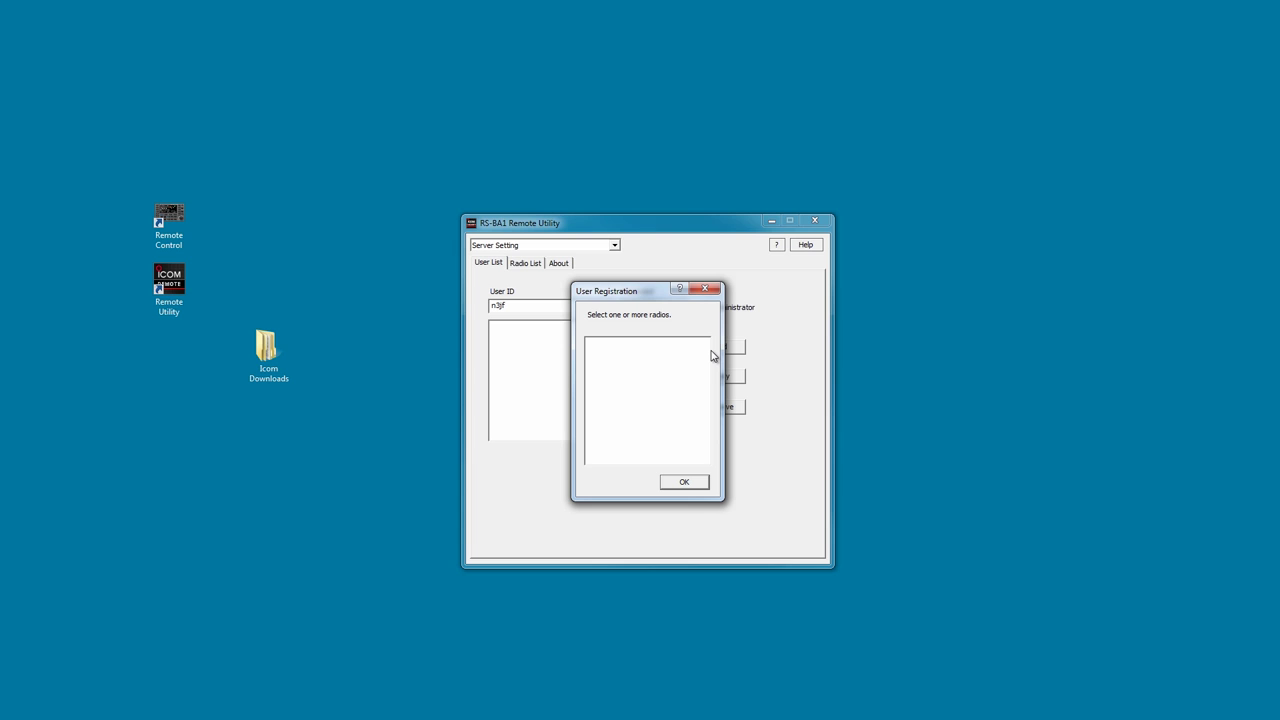
click(686, 483)
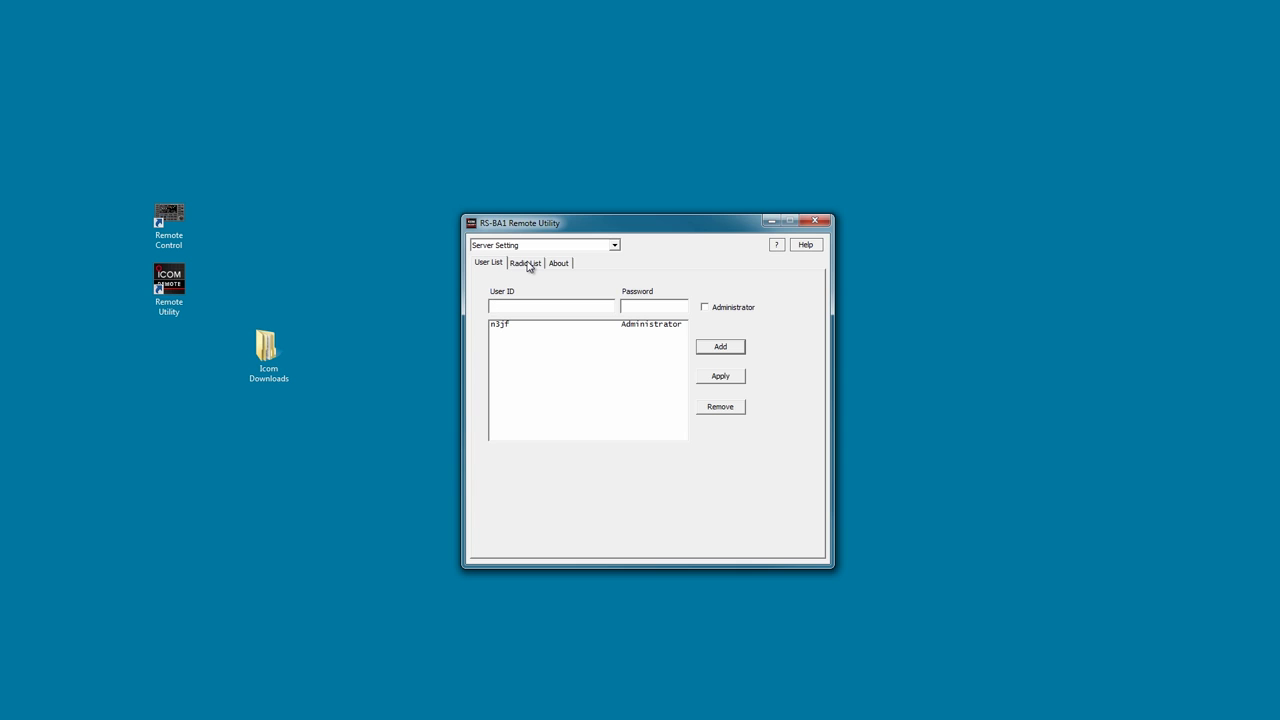
click(526, 263)
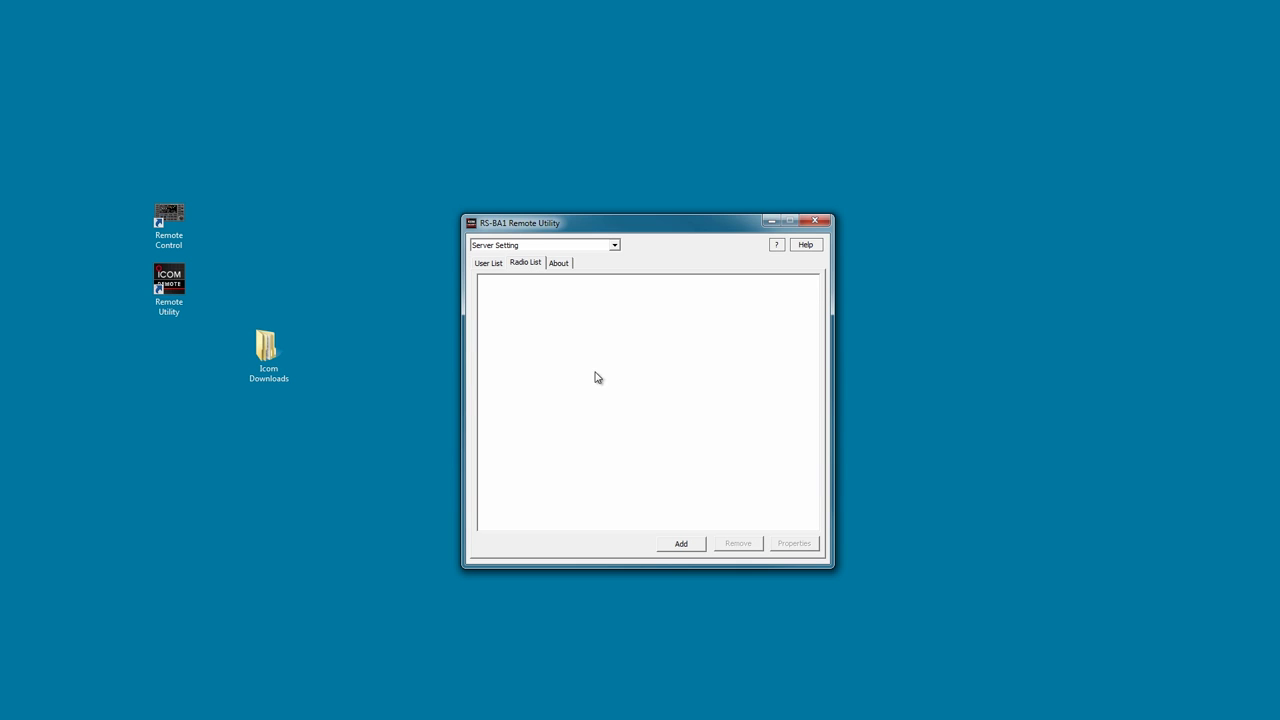
click(680, 546)
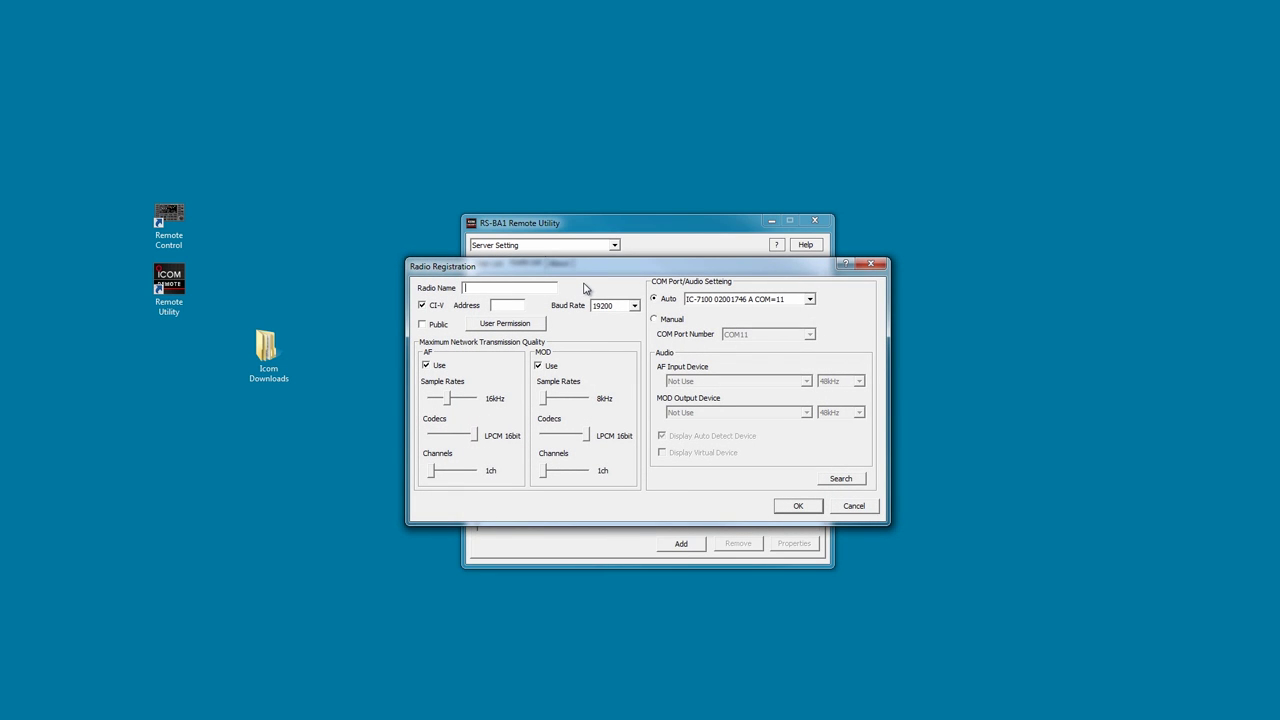
Enter IC-7100 as the new radio's name.
text(IC-7100)
Permit the registered user to operate the IC-7100 and confirm the permissions.
click(502, 326)
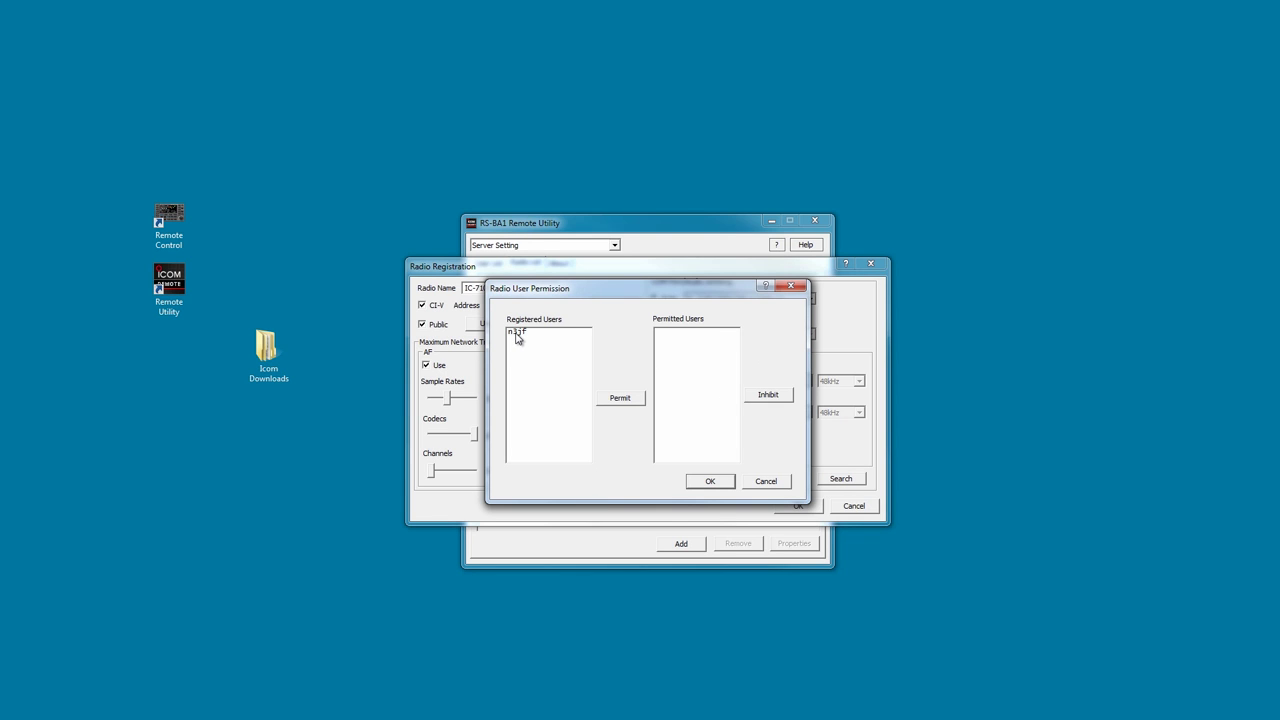
click(516, 334)
click(620, 398)
click(711, 482)
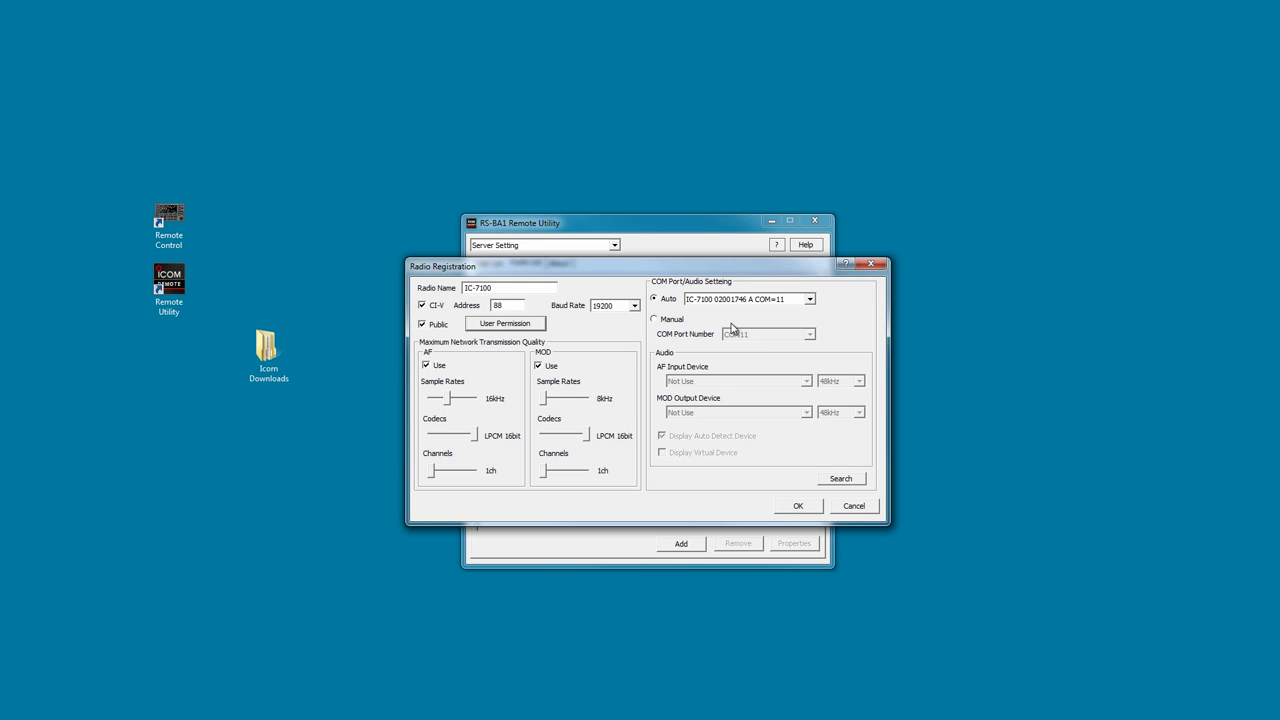
Save the IC-7100 registration as a Public radio at 19200bps, CI-V 88, COM port 11.
click(795, 512)
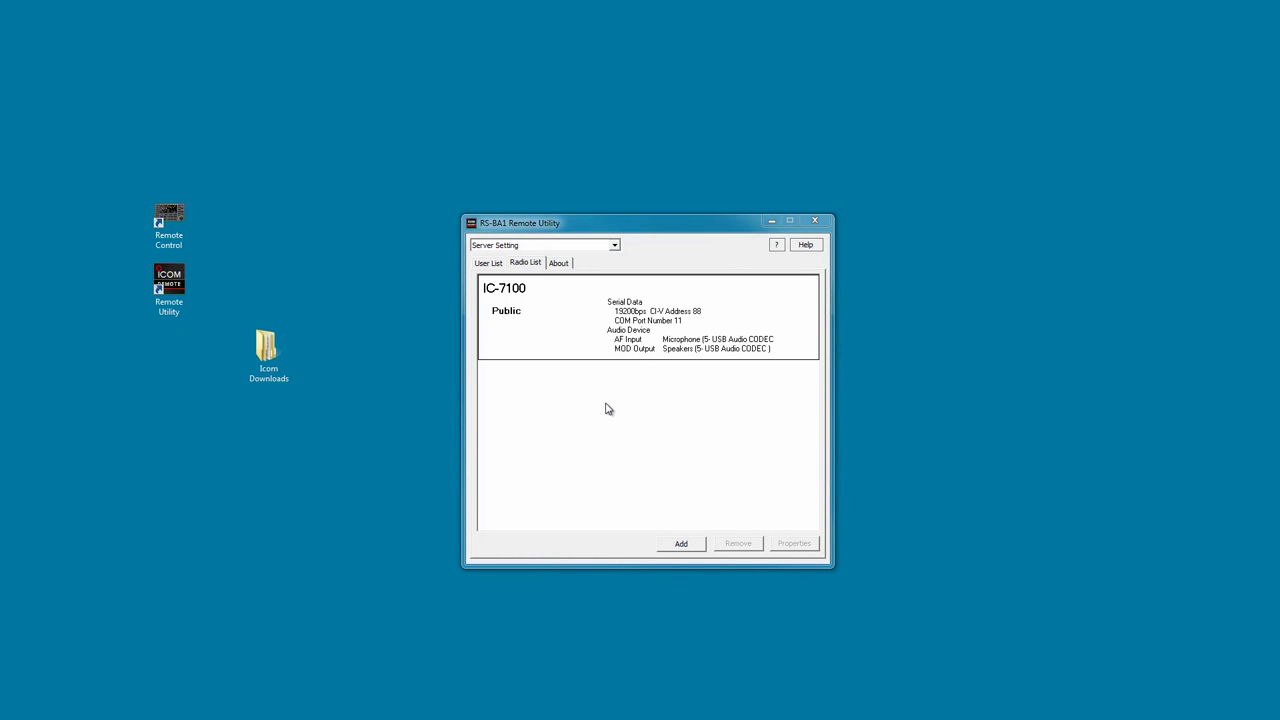
Switch to Radio Operation and save AF Output as Default Device, MOD Input as Microphone (USB Audio CODEC).
click(560, 247)
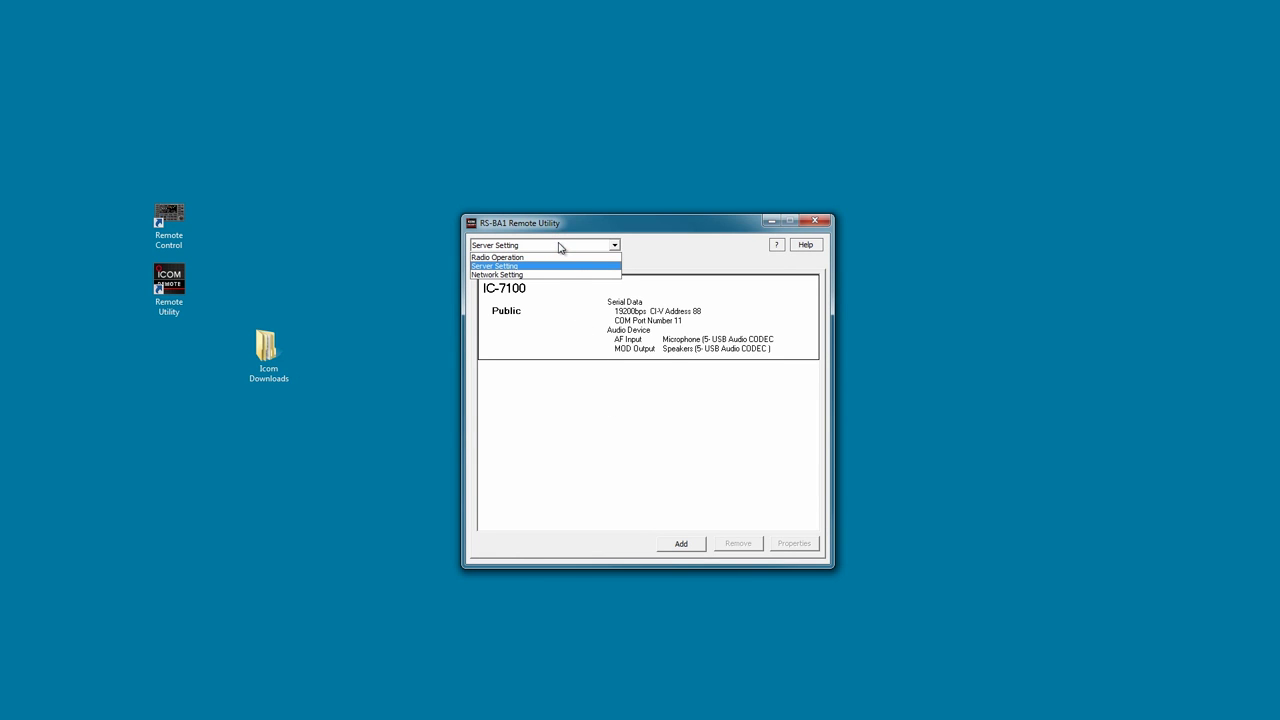
click(553, 258)
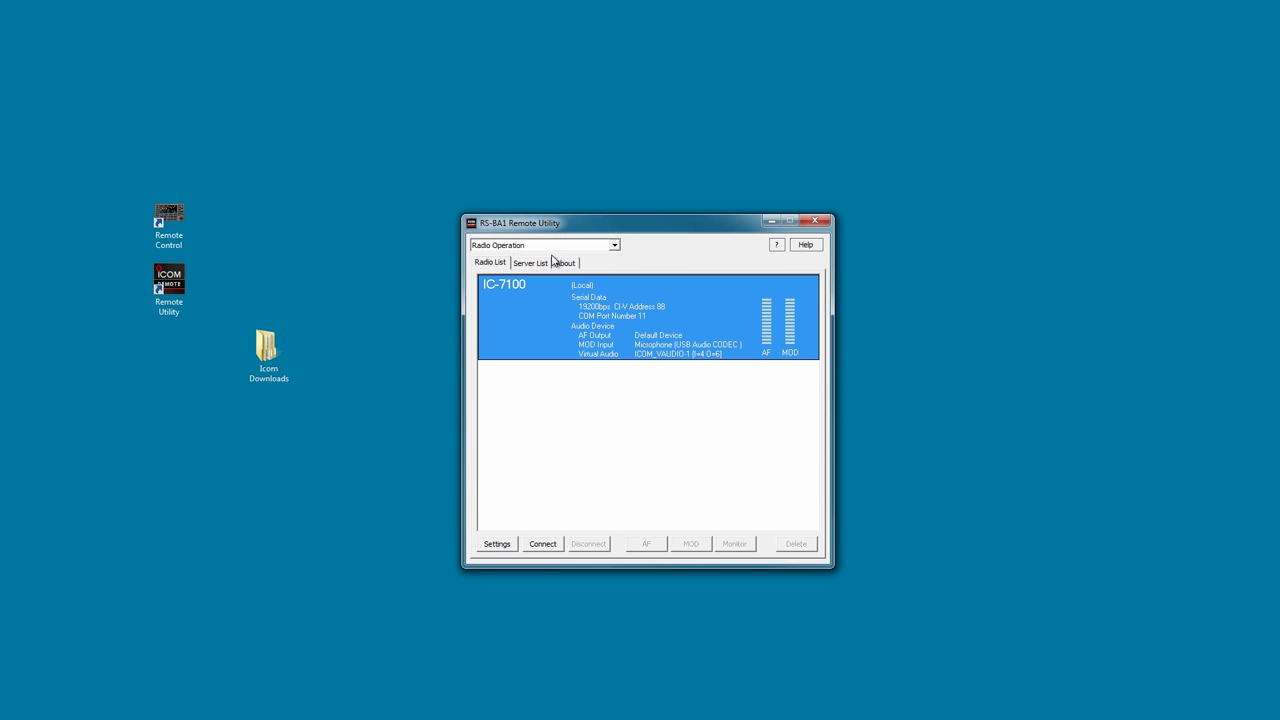
click(497, 544)
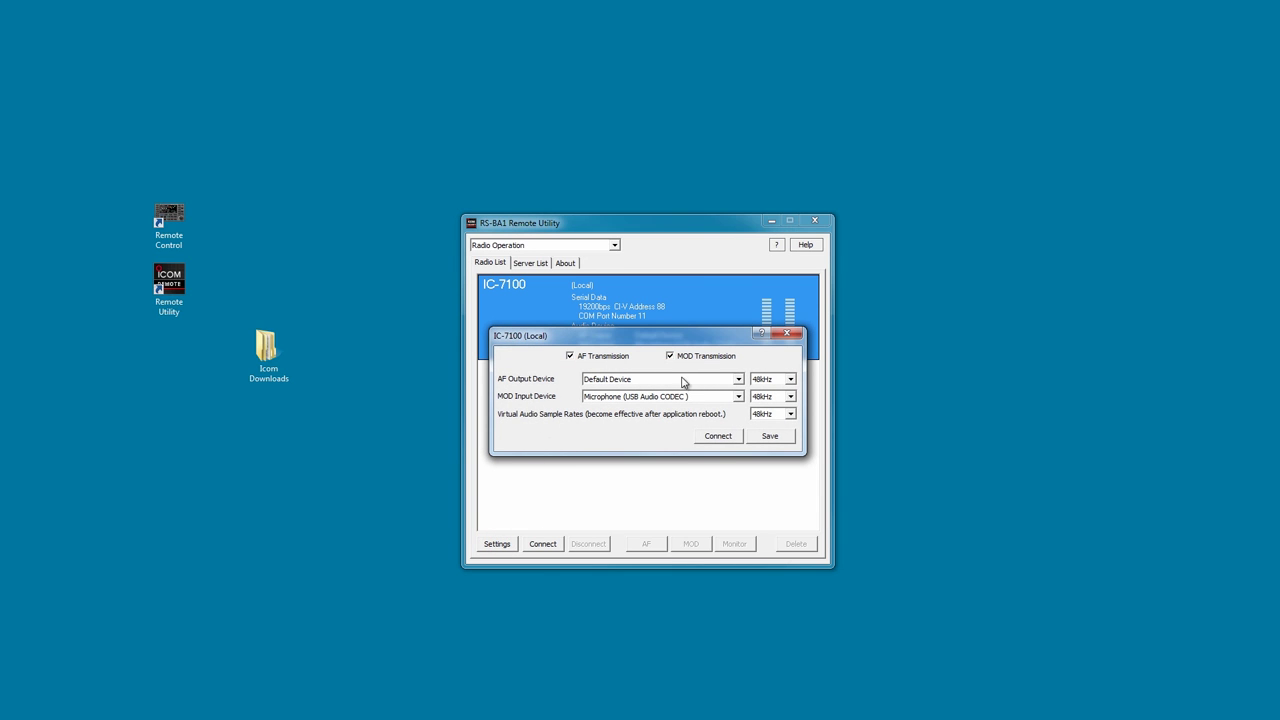
click(739, 382)
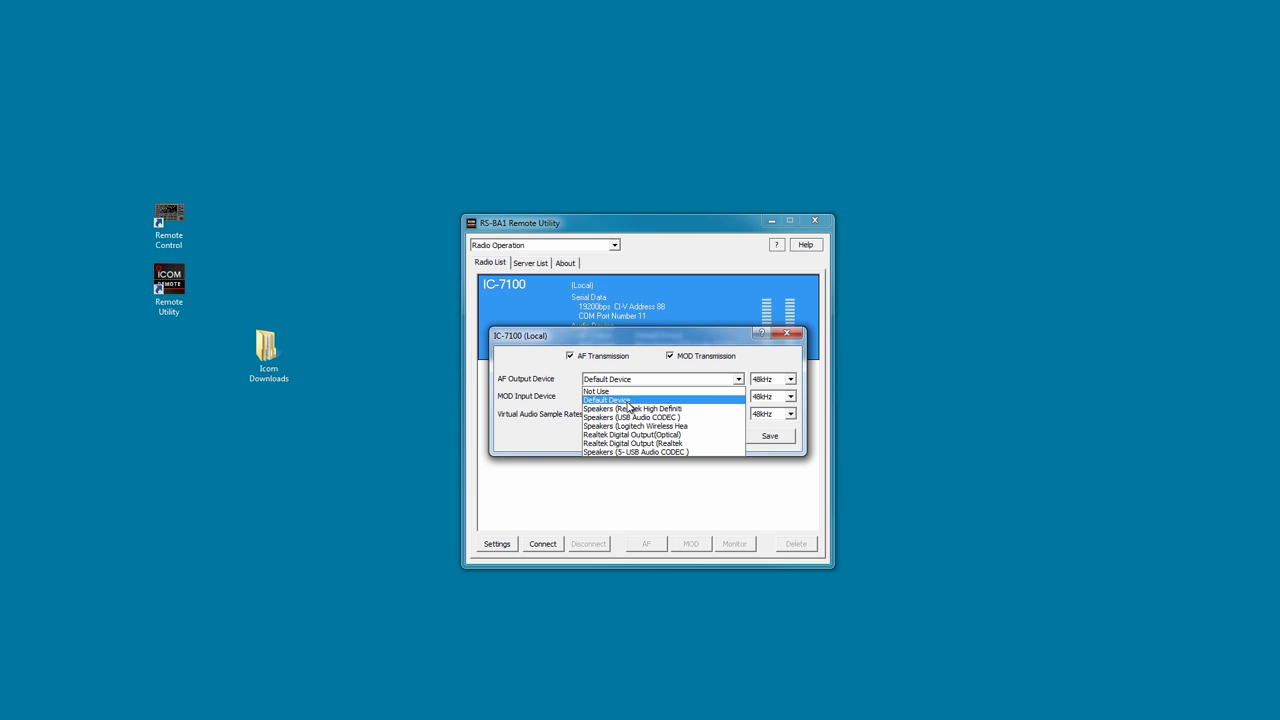
click(628, 401)
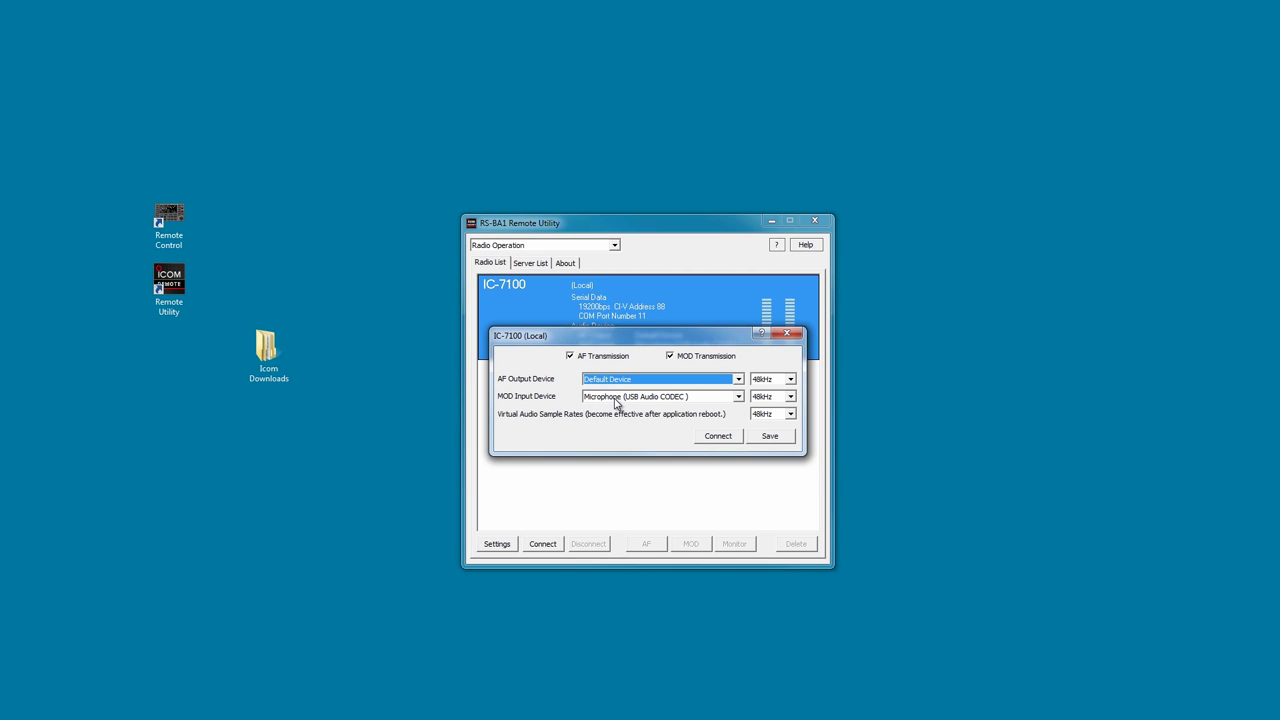
click(737, 397)
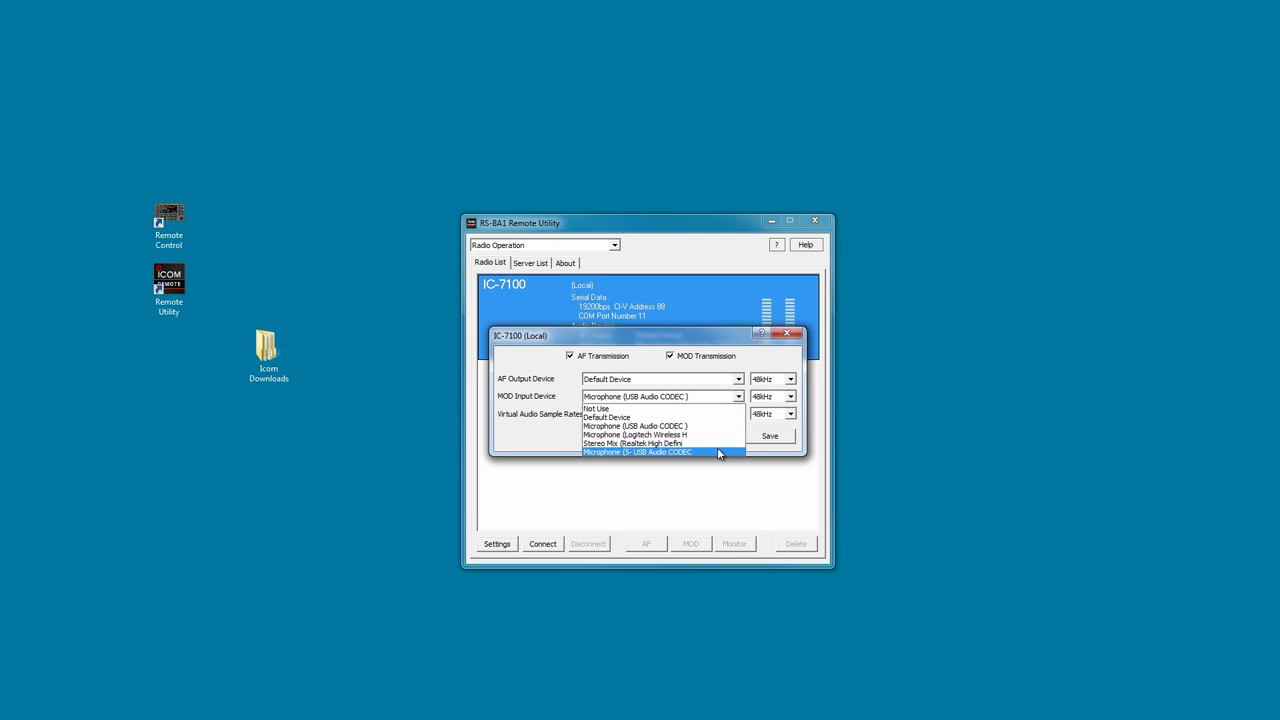
click(706, 427)
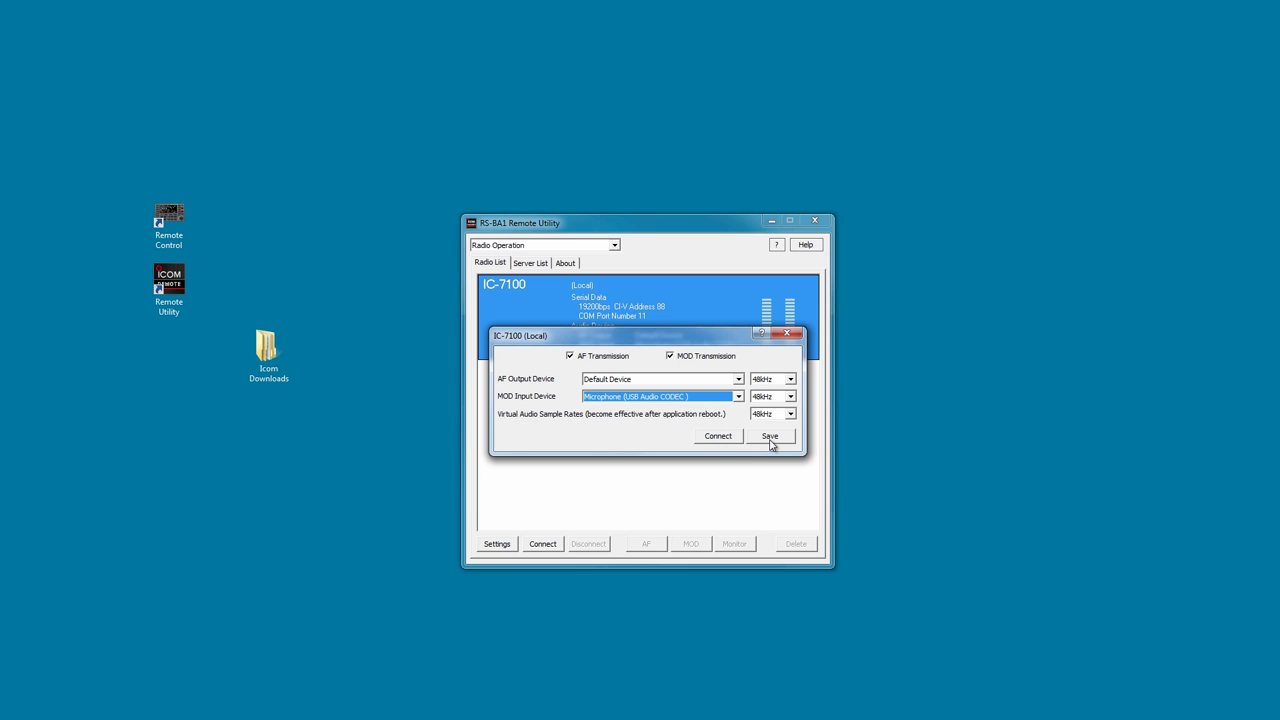
click(770, 438)
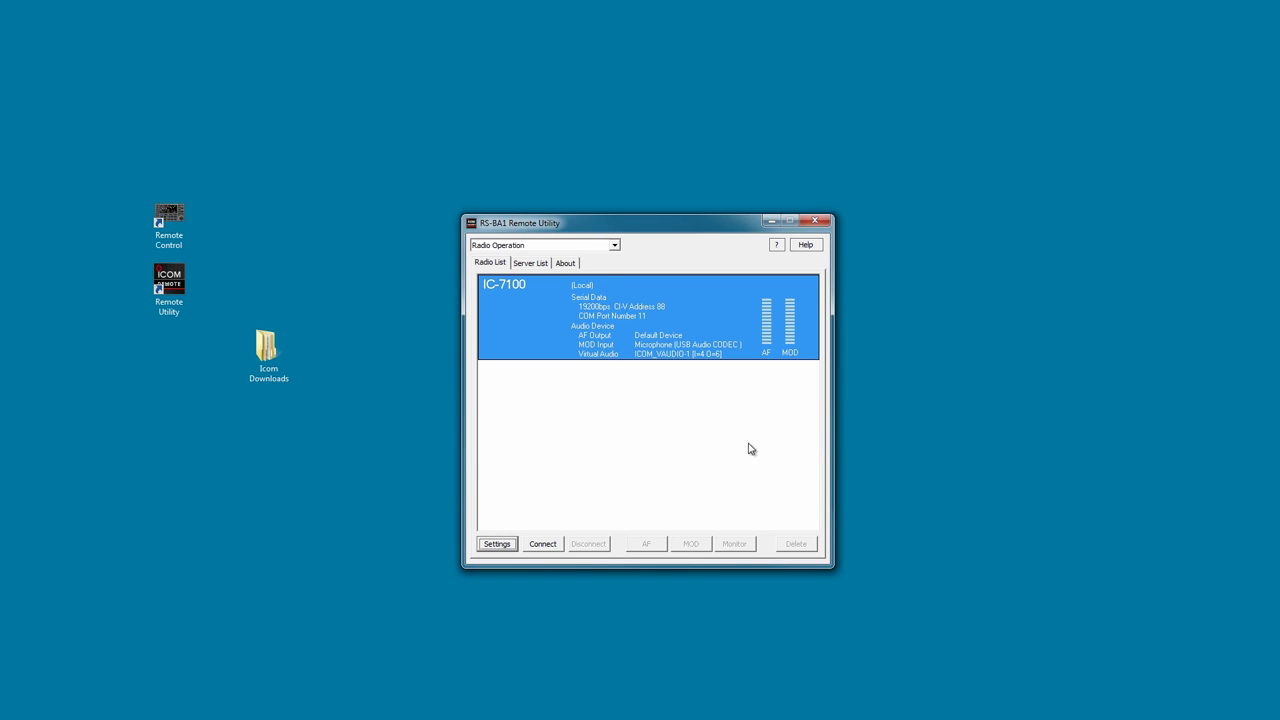
Connect to the local IC-7100 and lower its AF volume to +0.50dB.
click(542, 544)
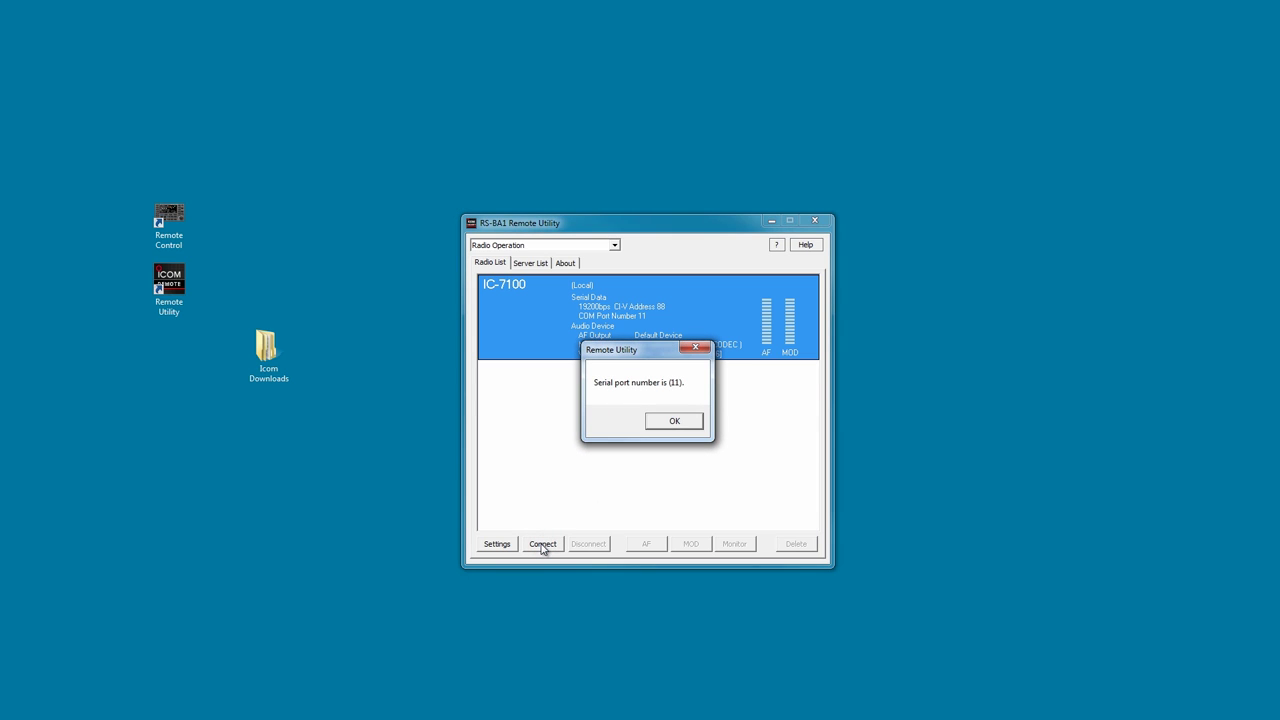
click(679, 422)
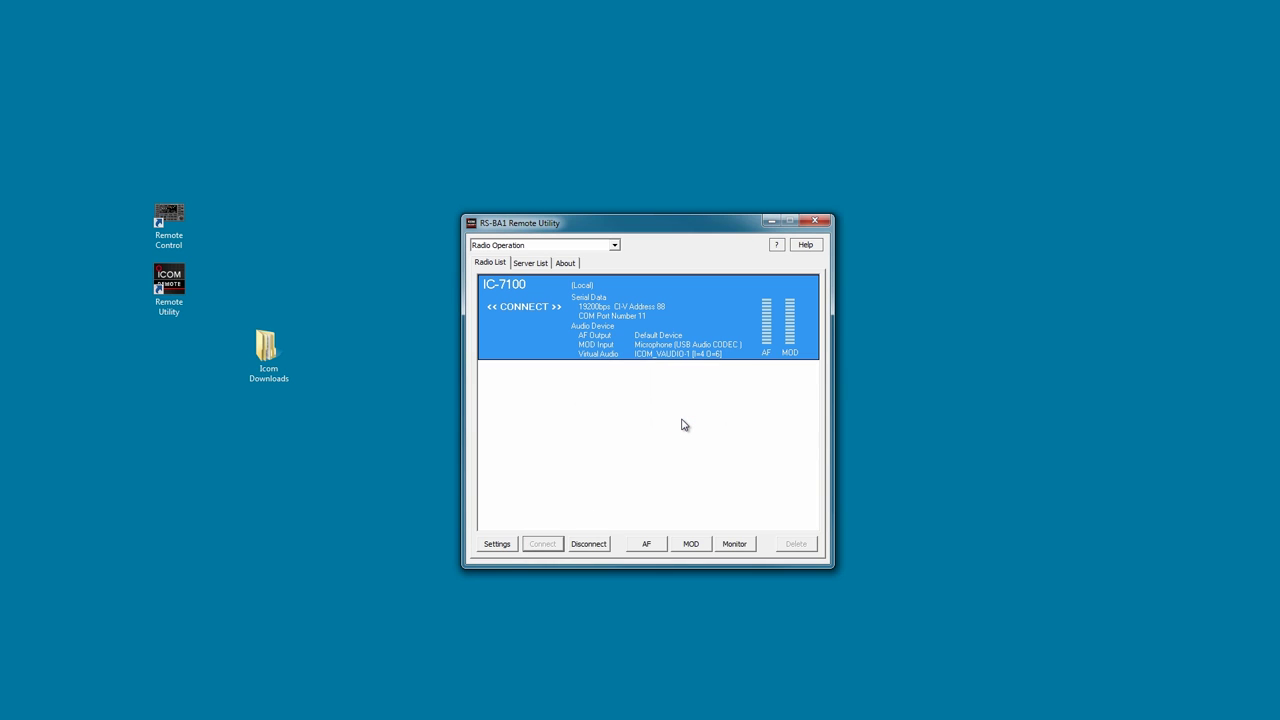
click(648, 545)
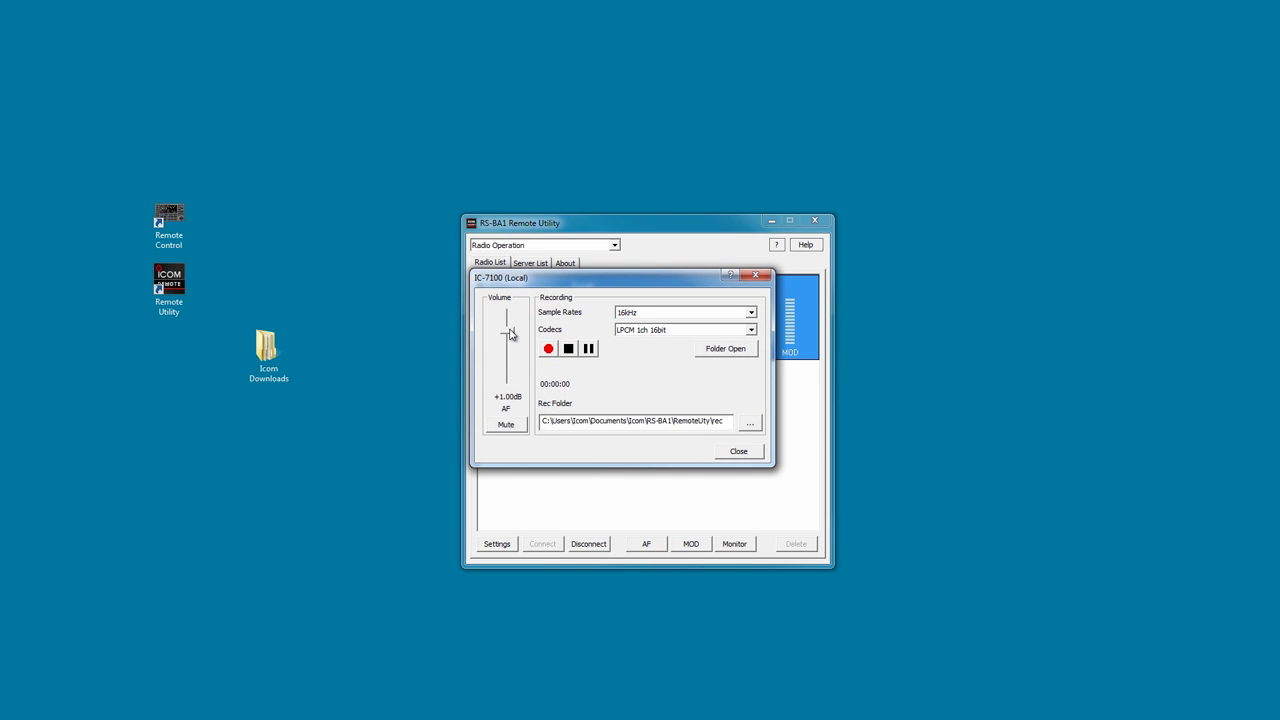
drag(511, 334, 514, 327)
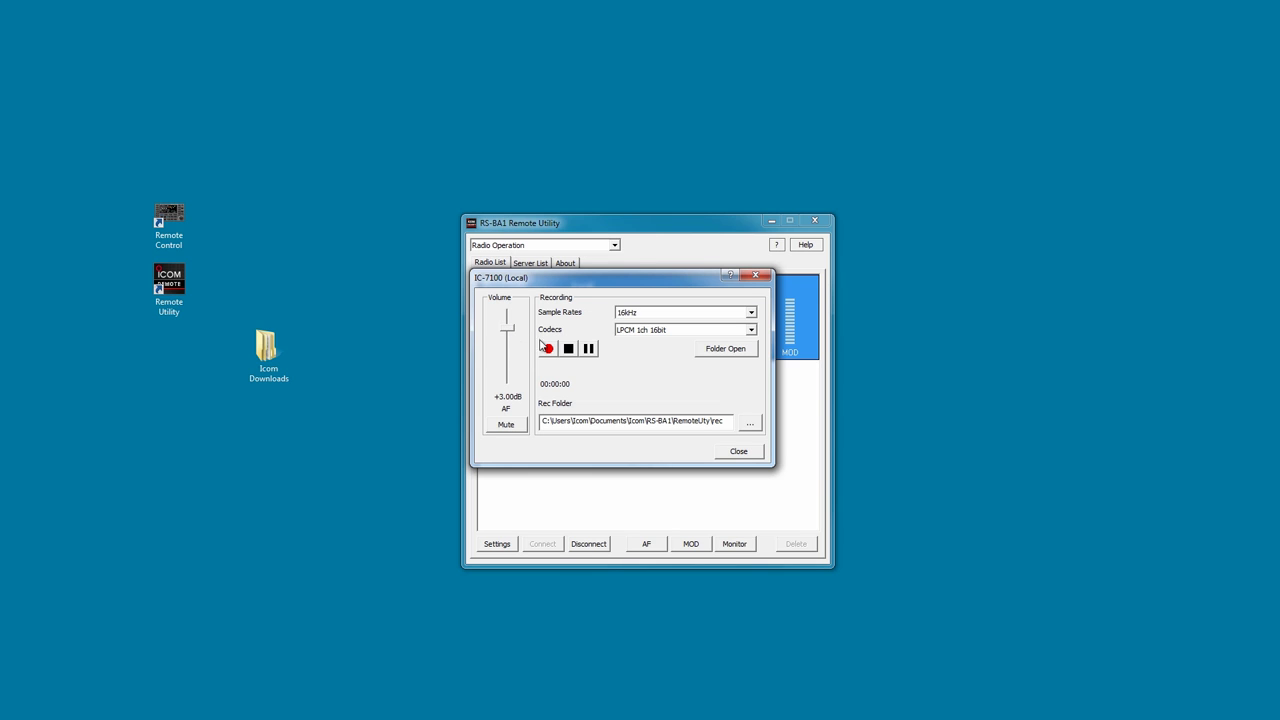
click(741, 453)
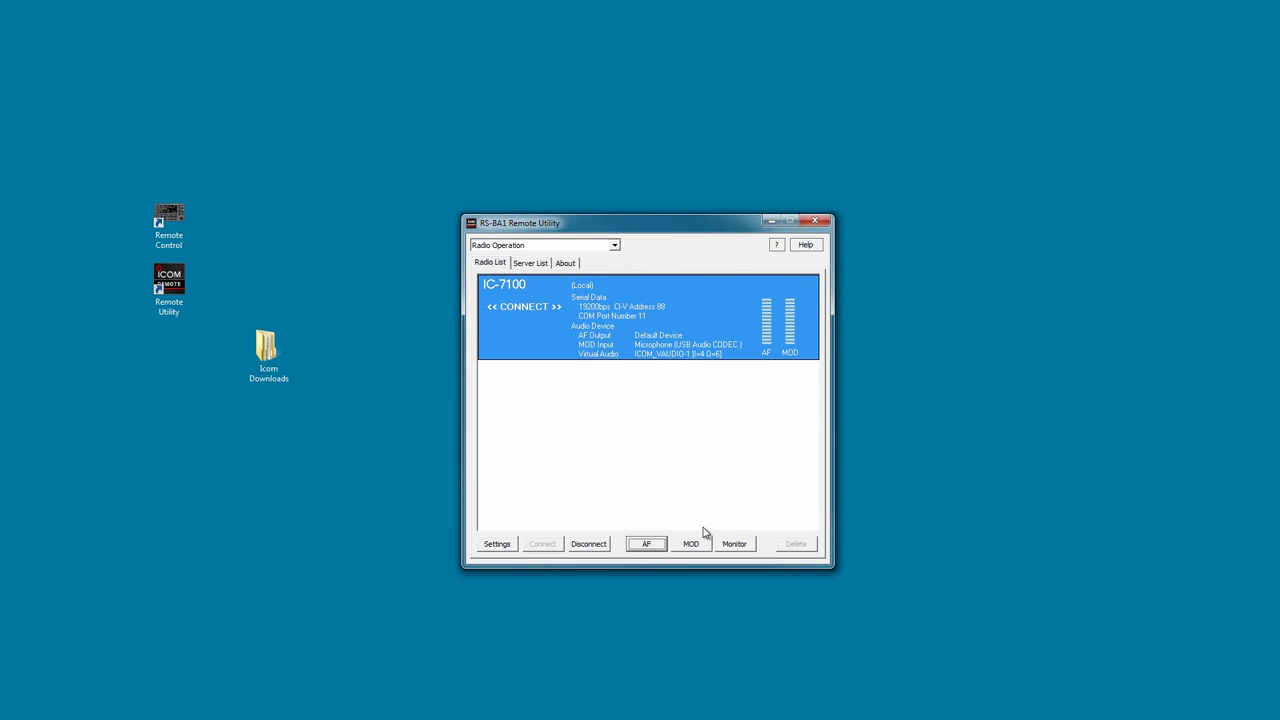
Raise the mic volume to +7.75dB, then disconnect the radio.
click(692, 545)
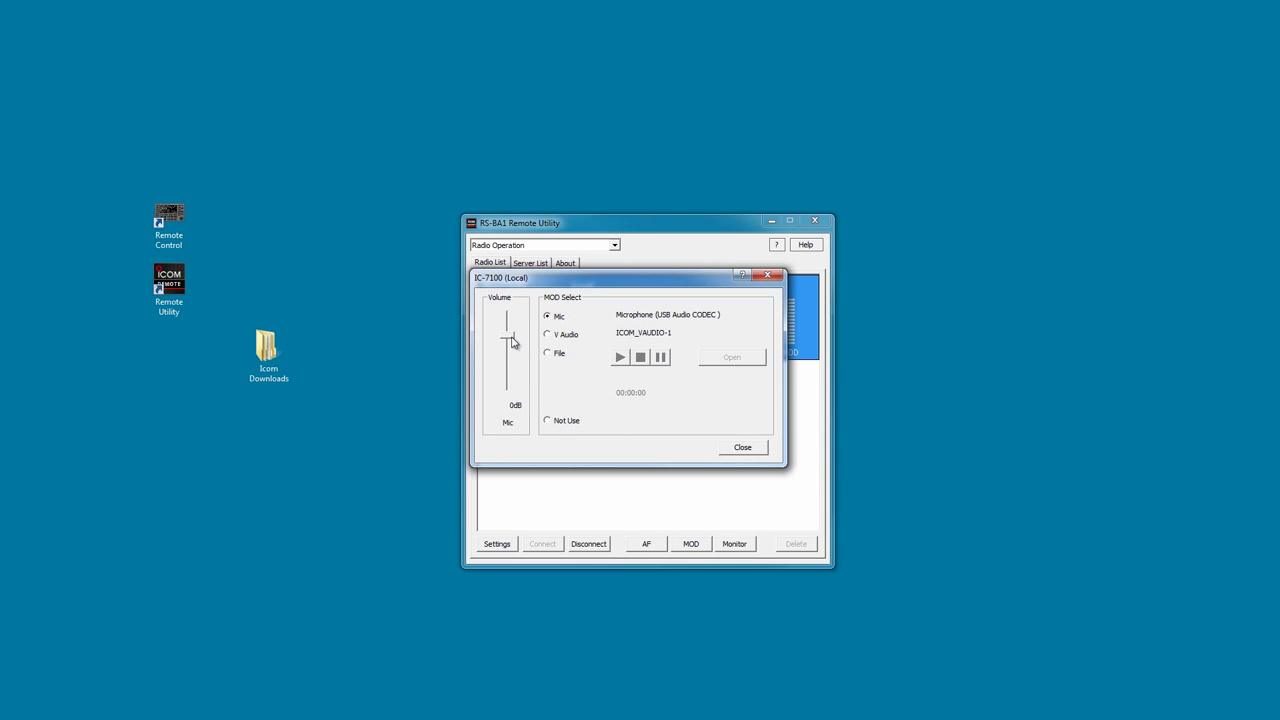
drag(510, 338, 510, 333)
click(743, 447)
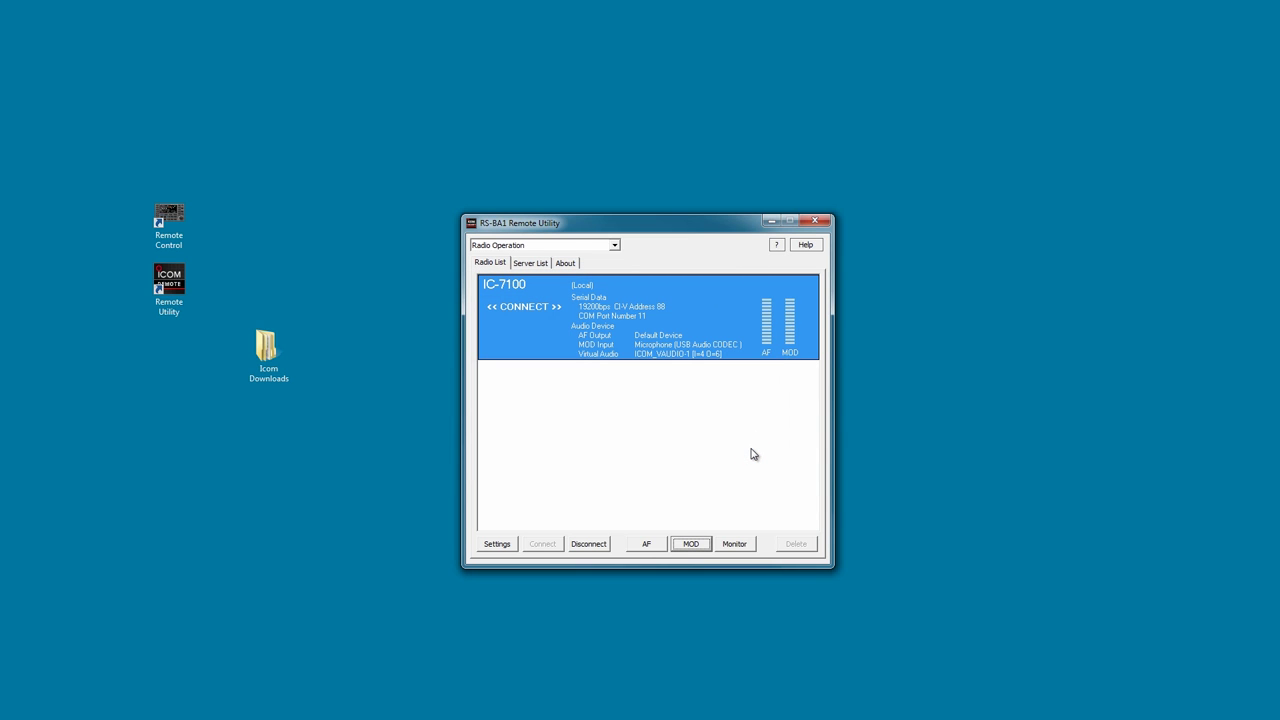
click(585, 545)
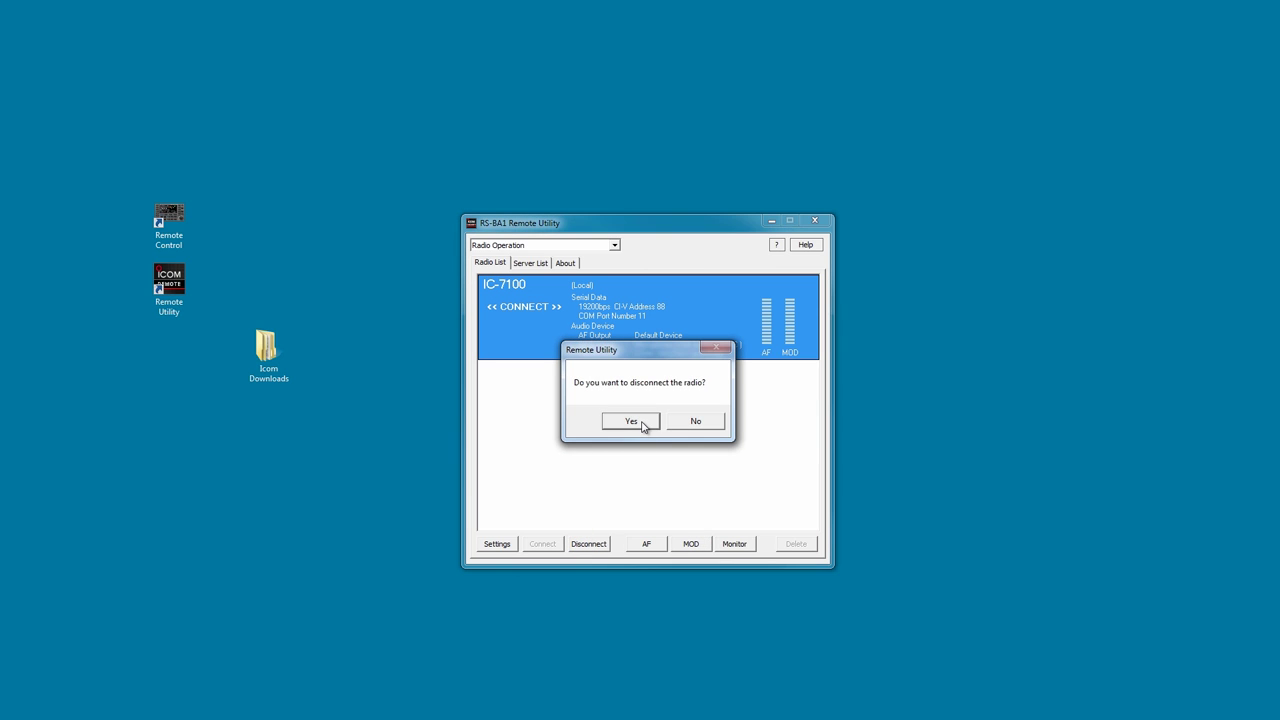
click(631, 421)
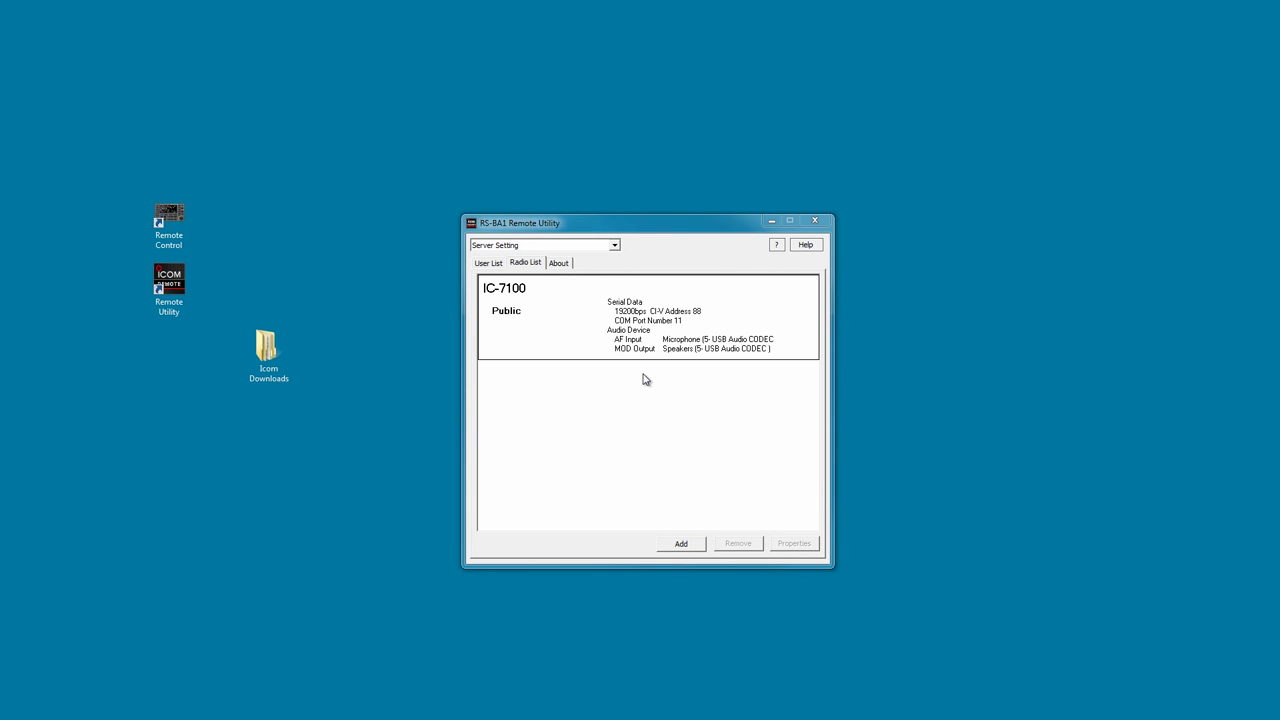
Close the RS-BA1 Remote Utility window.
click(821, 225)
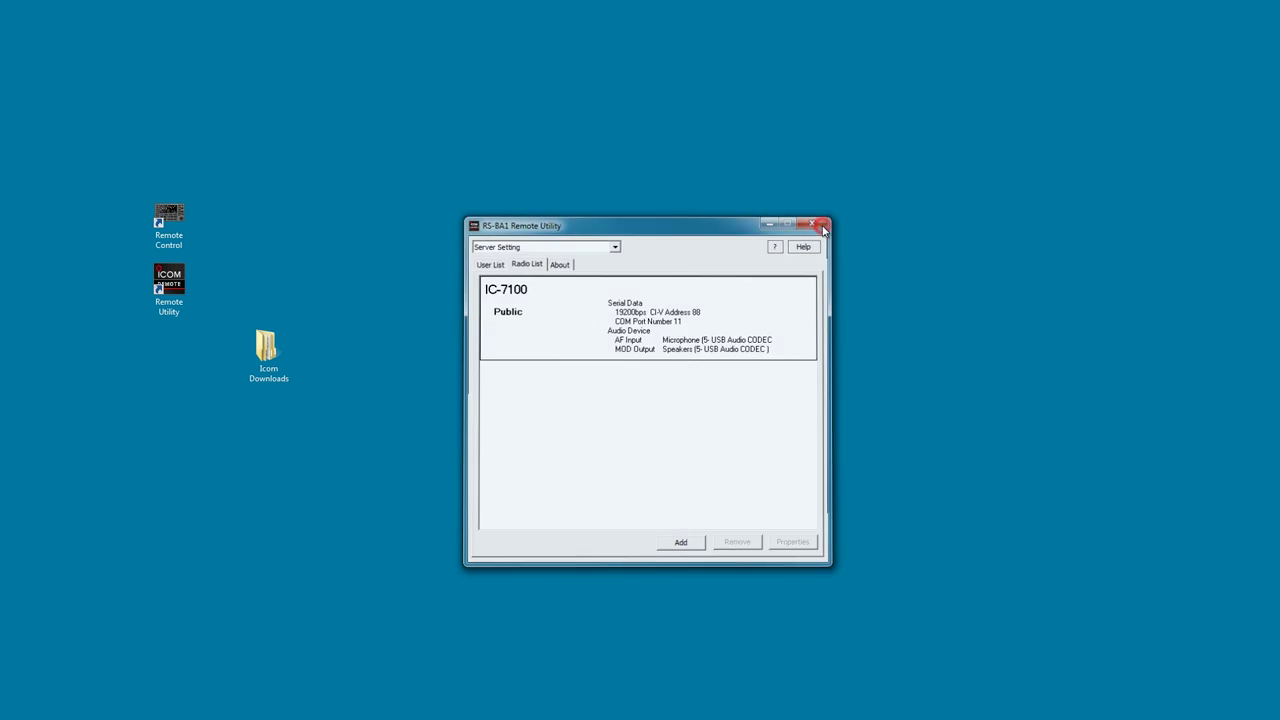
Launch Remote Control and set the Connect Setting model to IC-7100 on COM port 11.
double_click(167, 231)
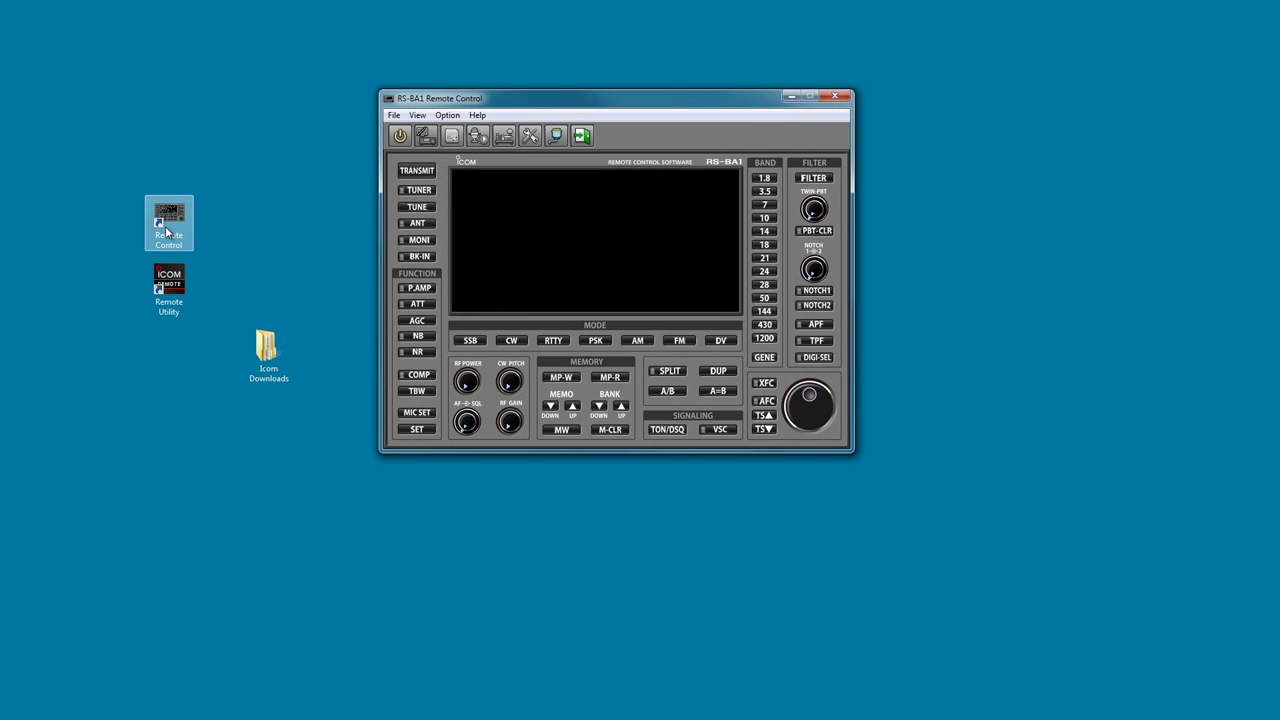
click(447, 115)
click(469, 131)
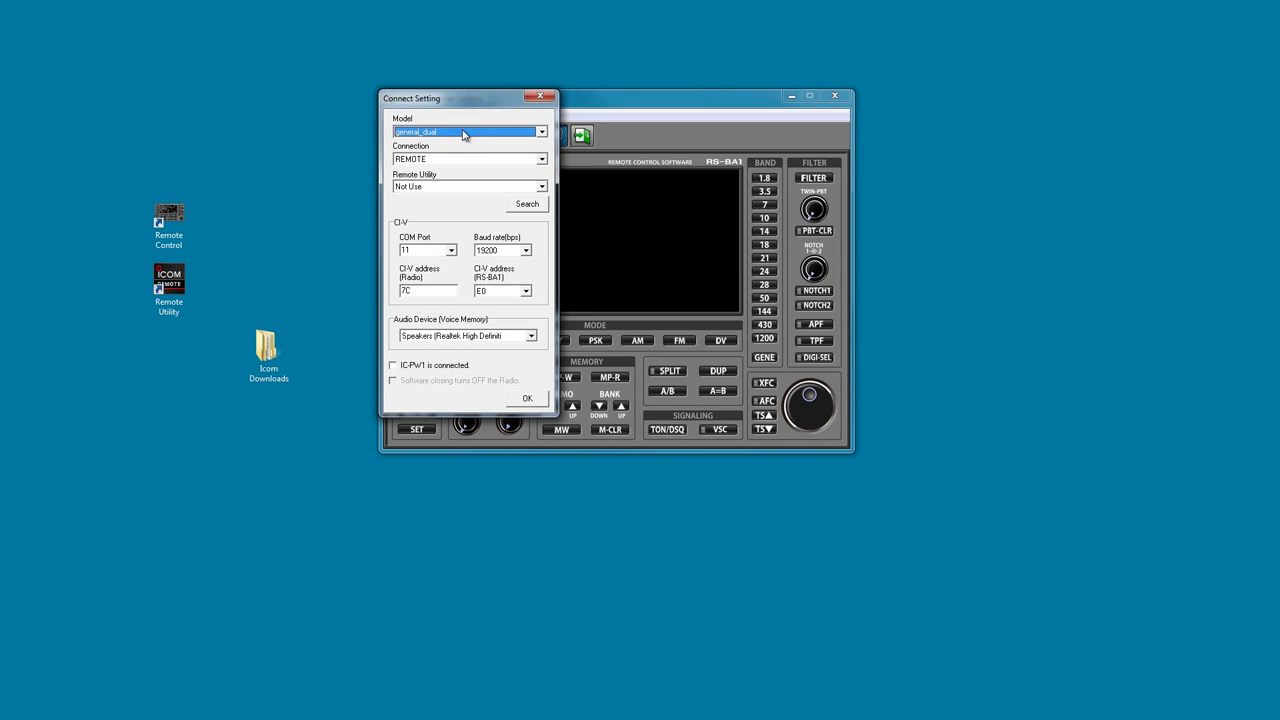
click(463, 132)
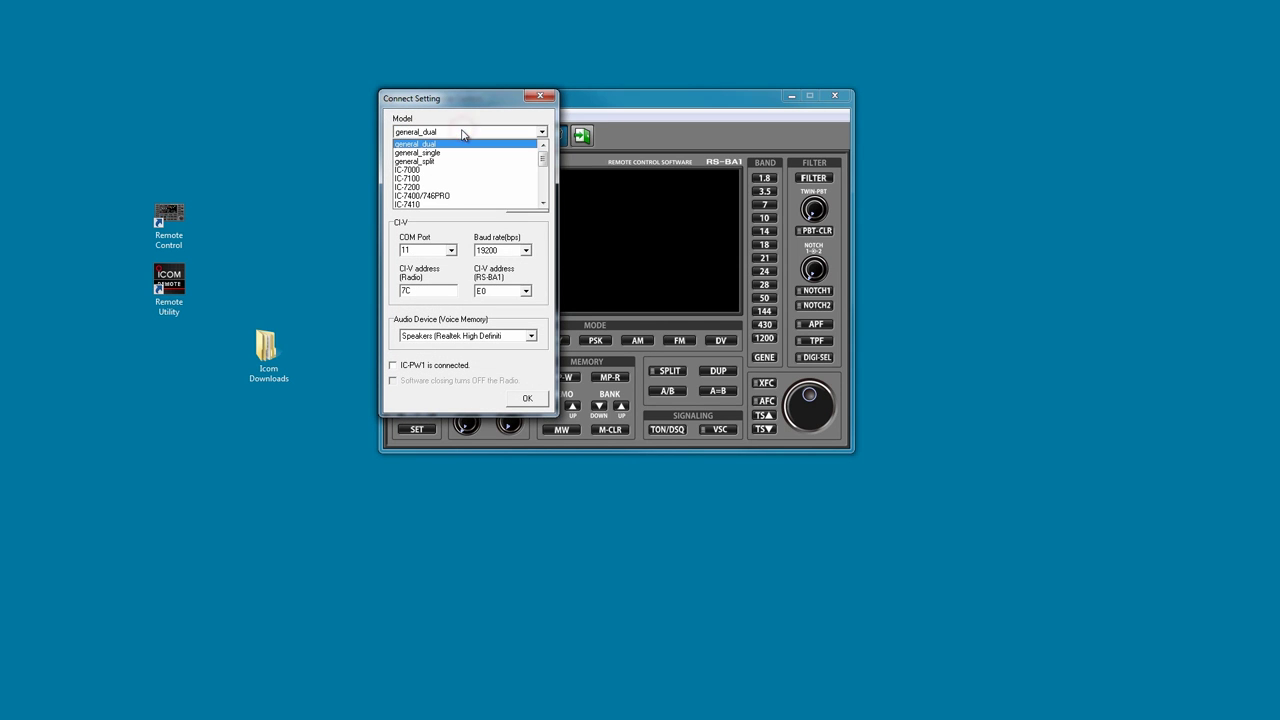
click(418, 180)
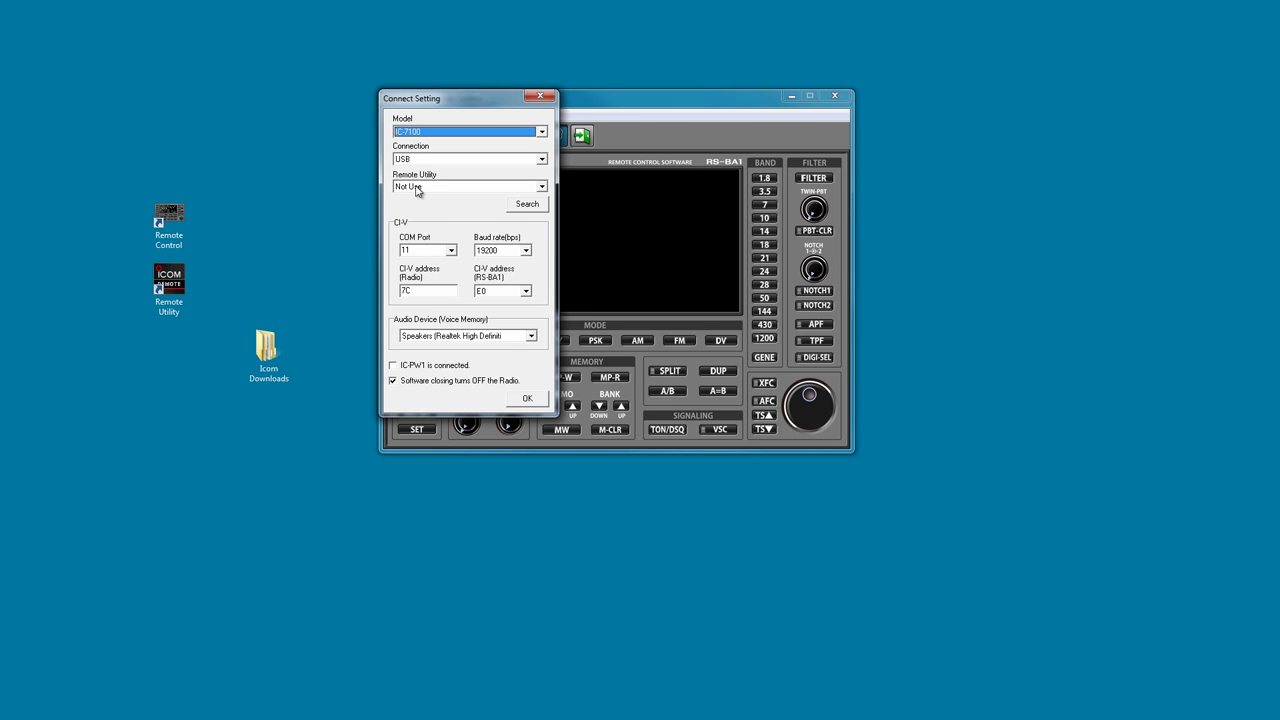
click(448, 252)
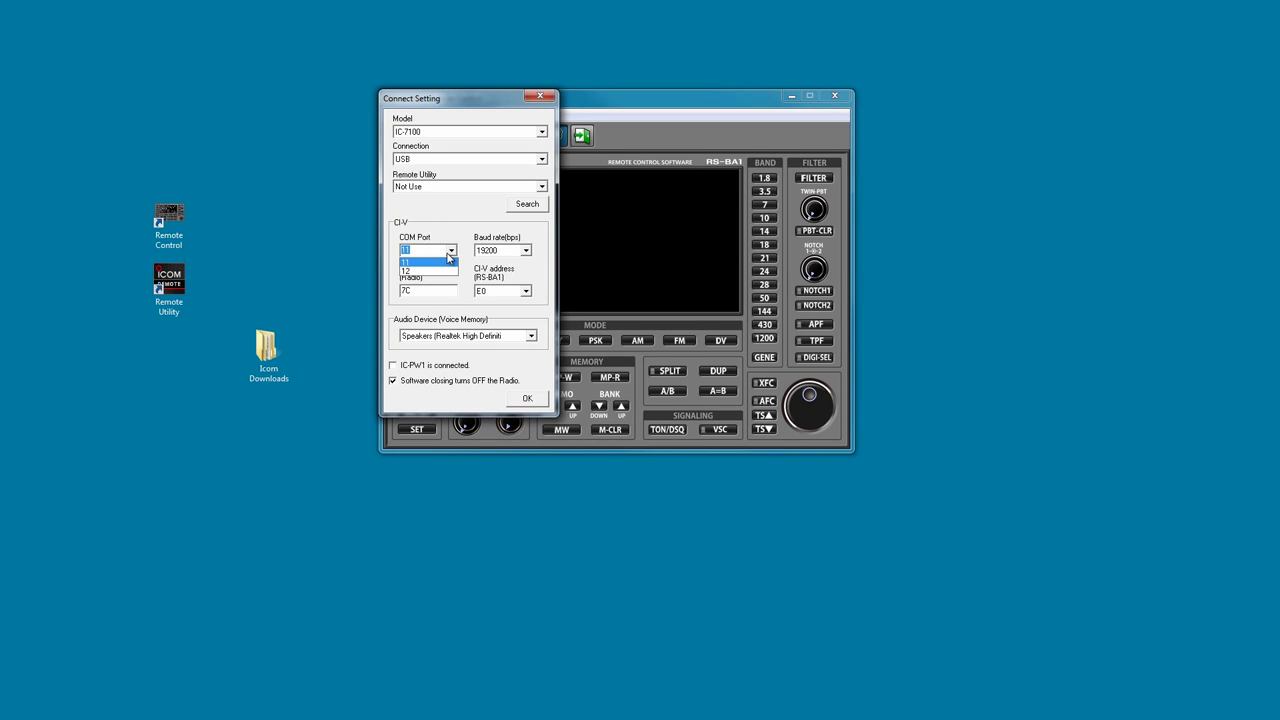
click(448, 252)
Enter radio CI-V address 88, pick Realtek speakers for voice memory, and save the settings.
drag(422, 290, 389, 297)
text(88)
click(500, 288)
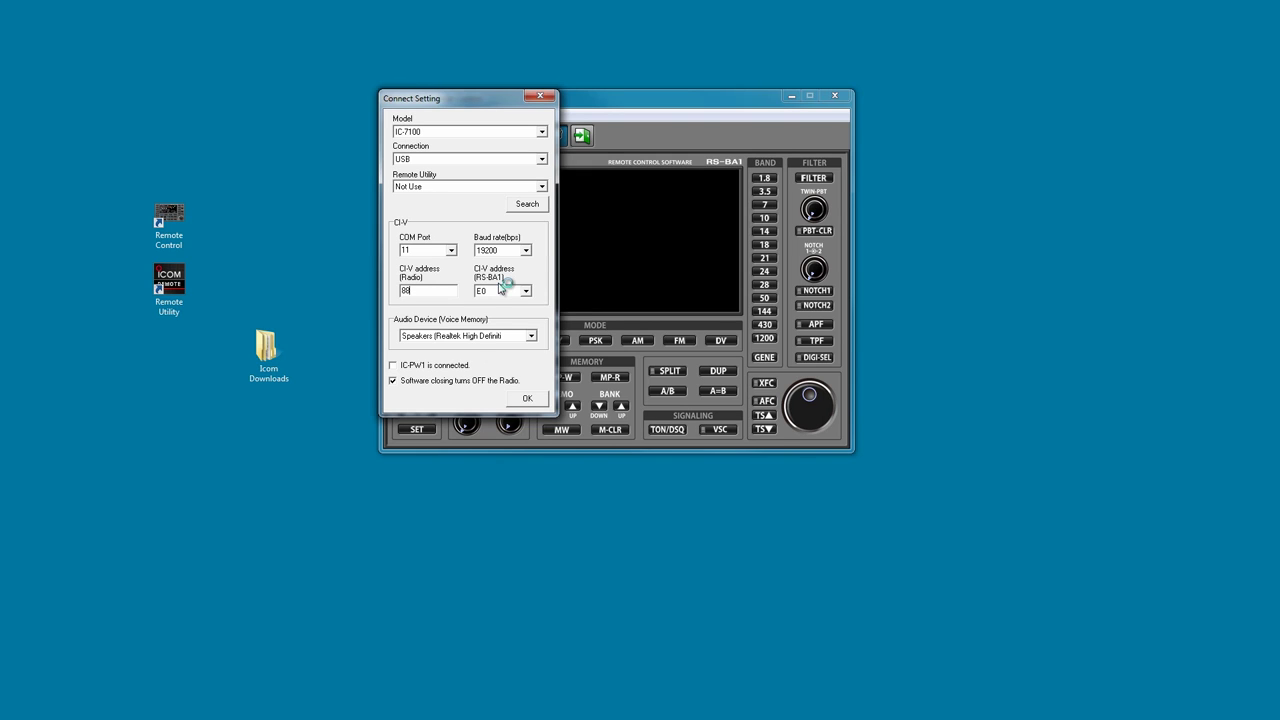
click(484, 335)
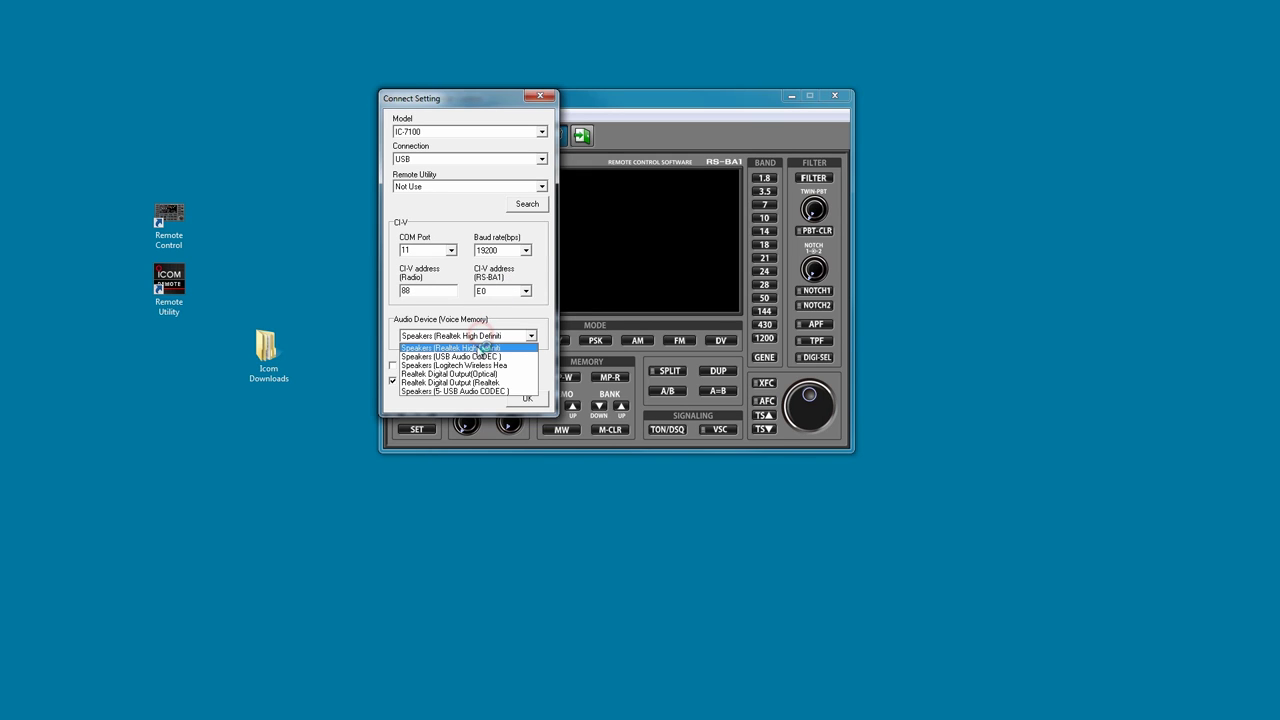
click(476, 348)
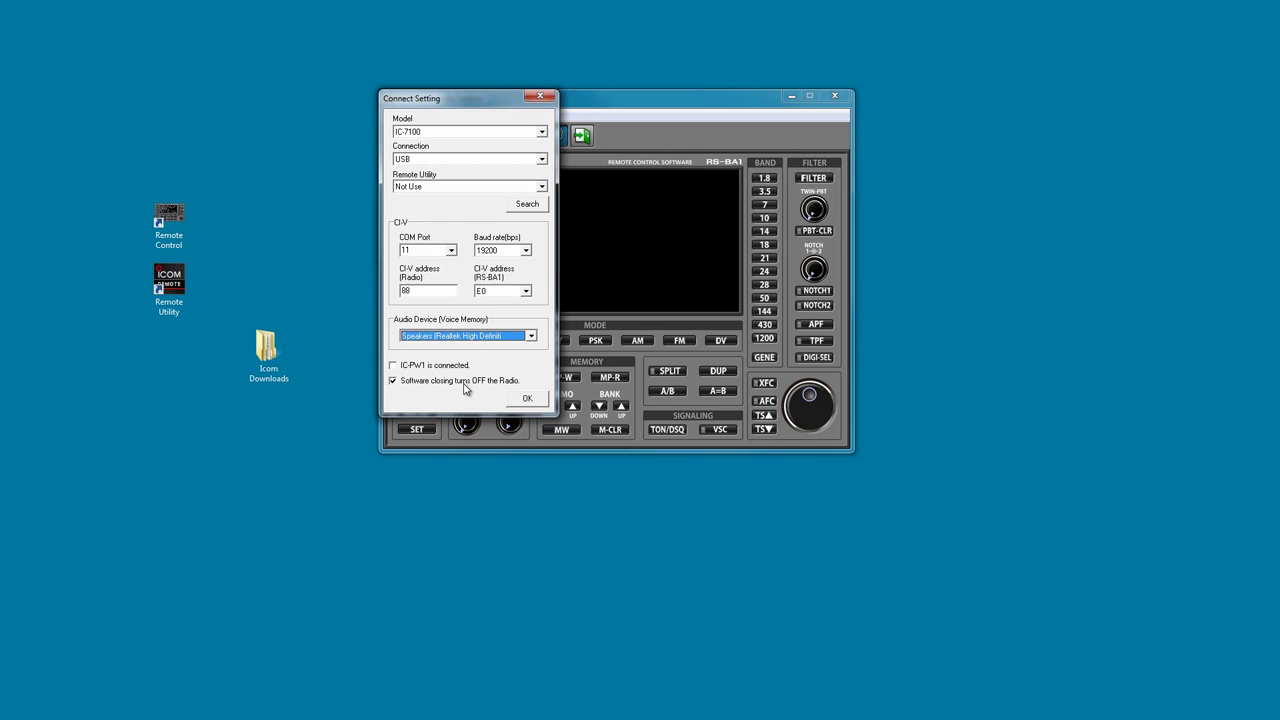
click(527, 399)
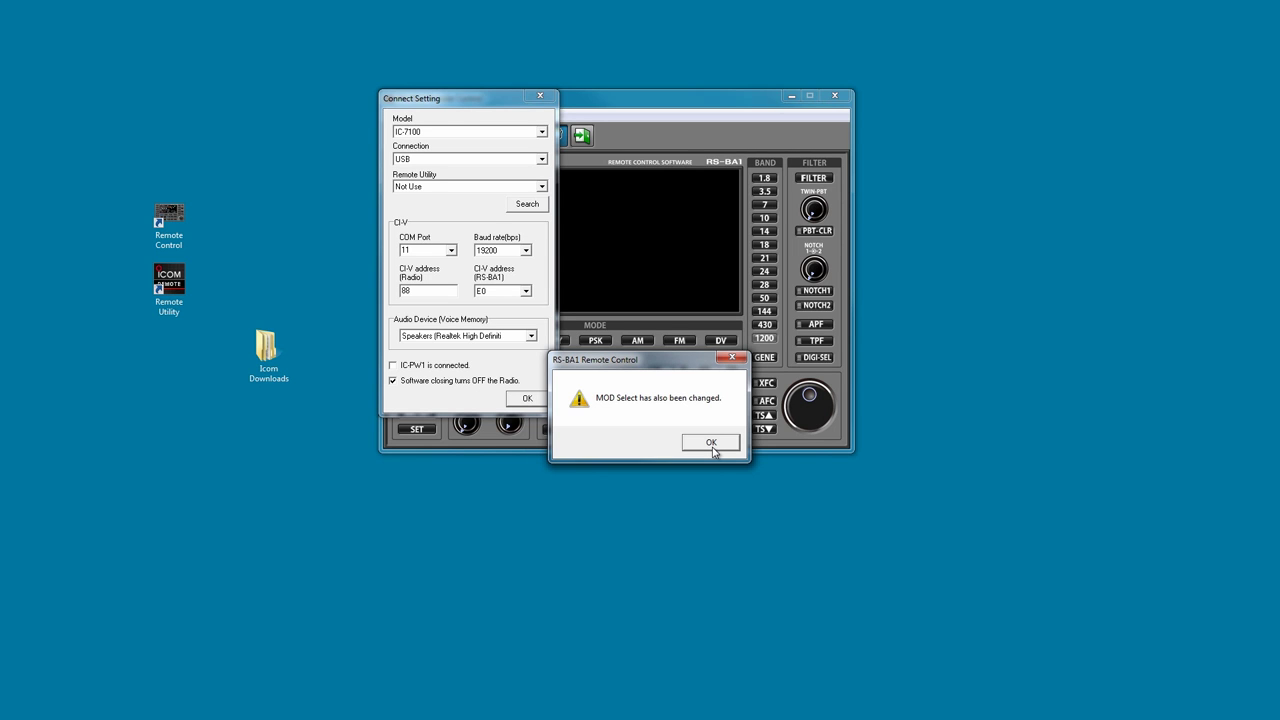
click(713, 450)
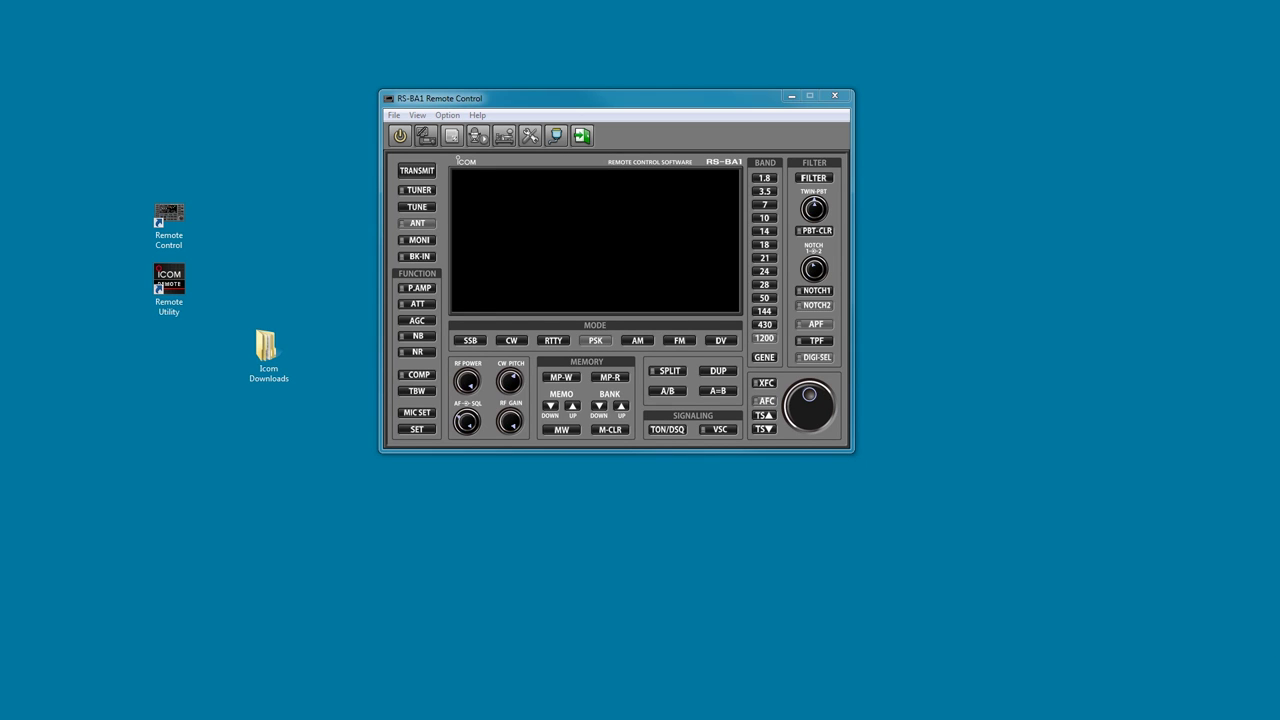
Power on and connect to the IC-7100, bringing up 7.270.000 in LSB.
click(401, 136)
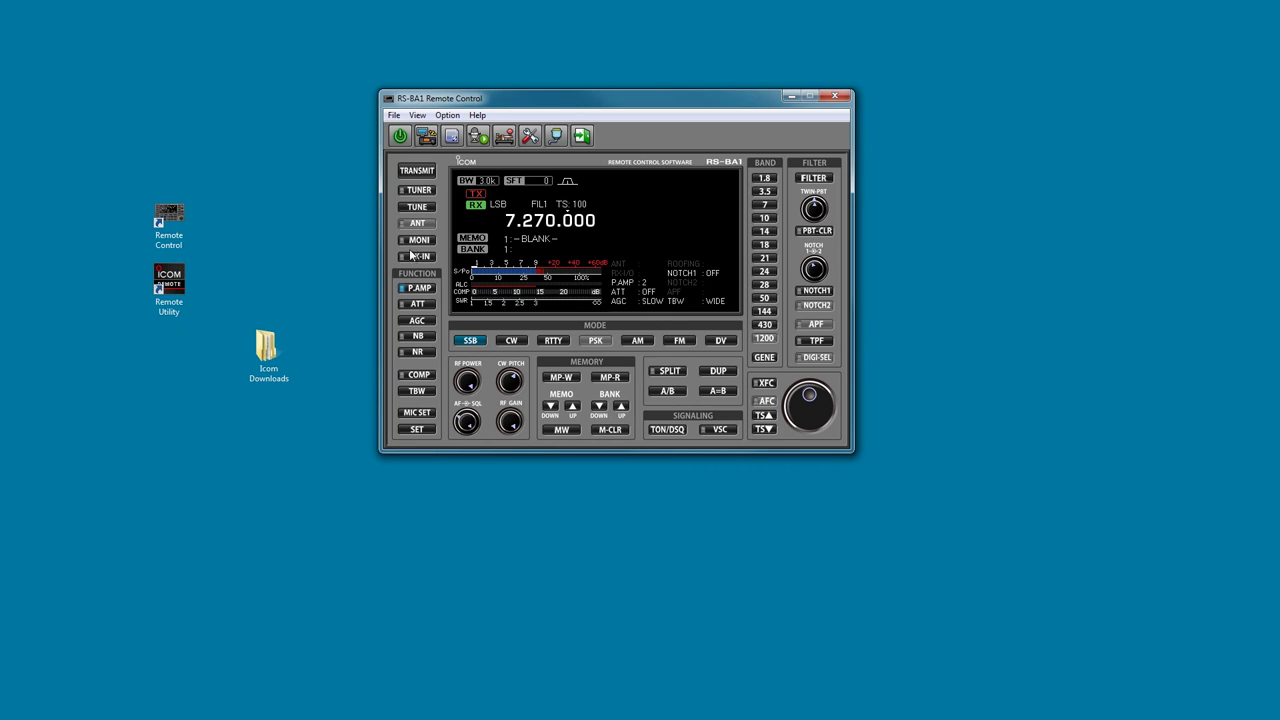
Cycle P.AMP to 2, ATT back to off, AGC to slow, NB on, and toggle NR on then off.
click(404, 288)
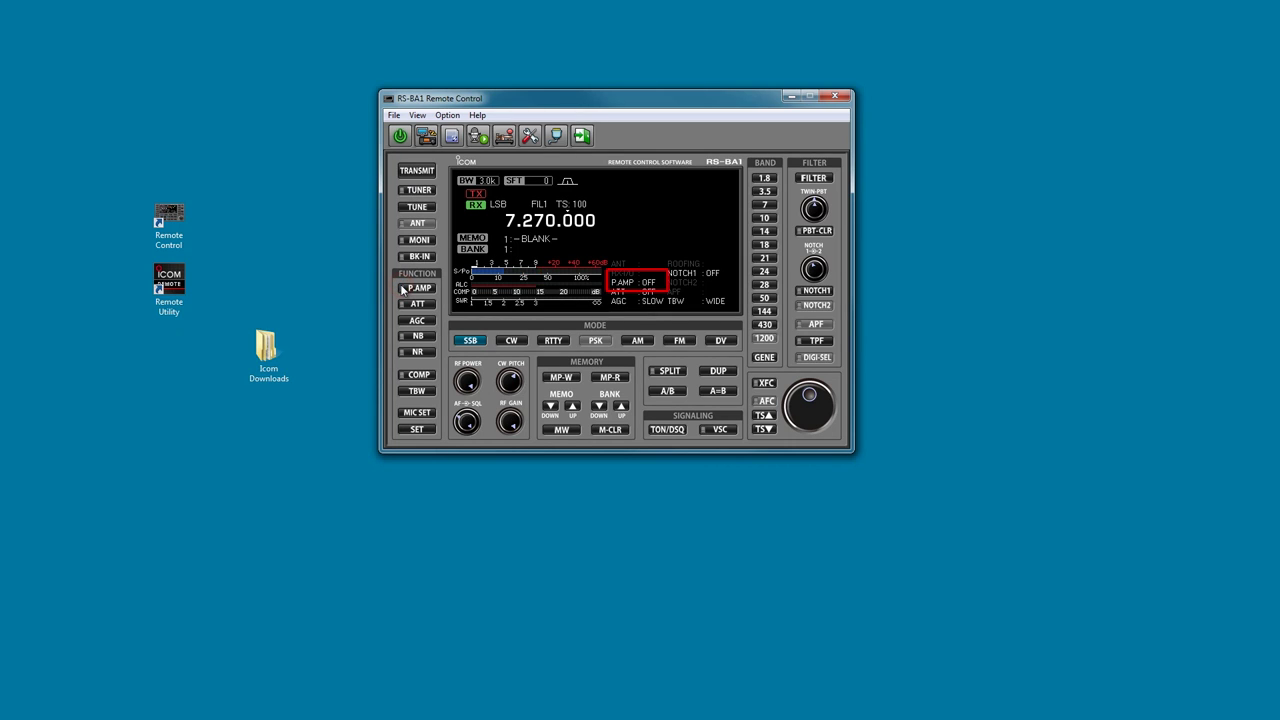
click(404, 288)
click(404, 288)
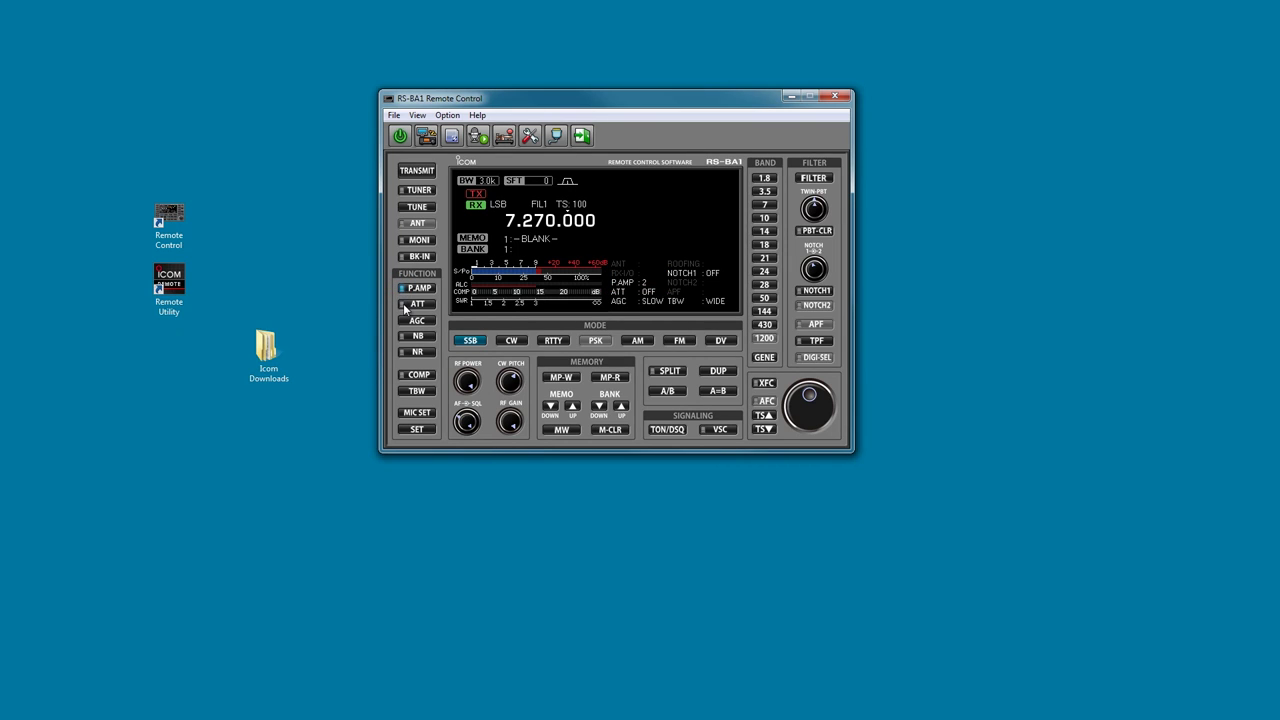
click(404, 310)
click(404, 310)
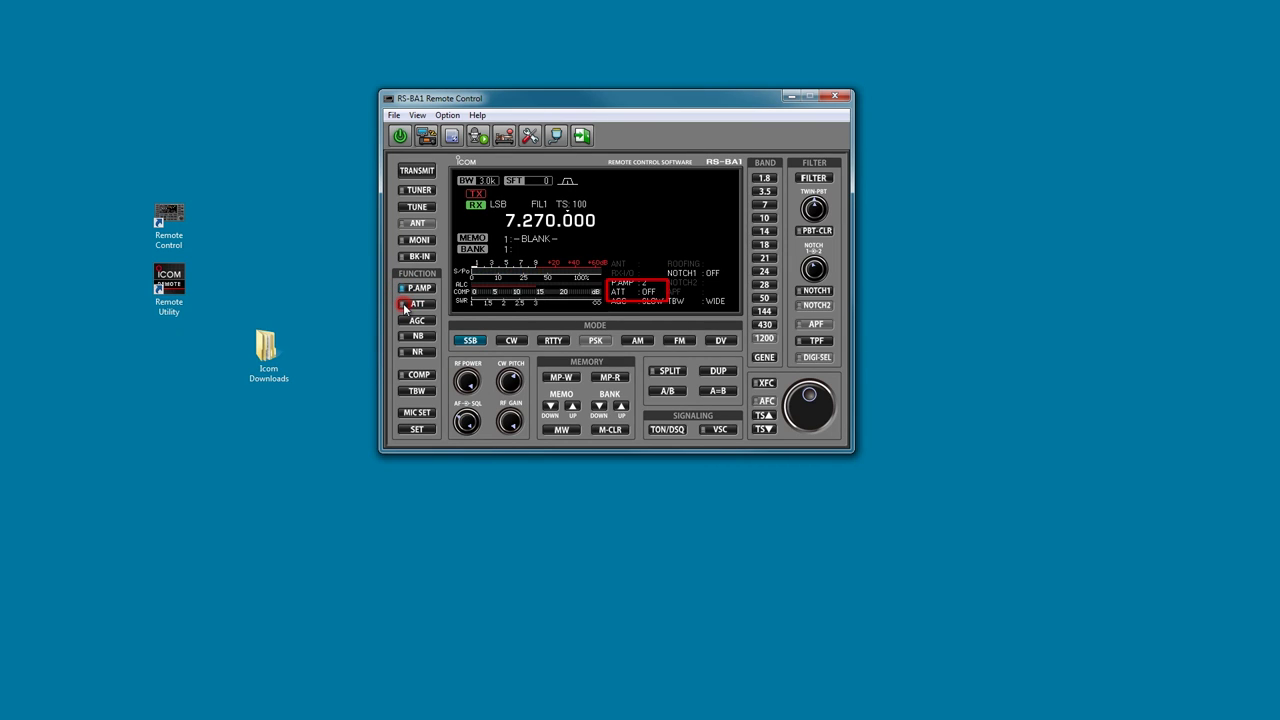
click(405, 321)
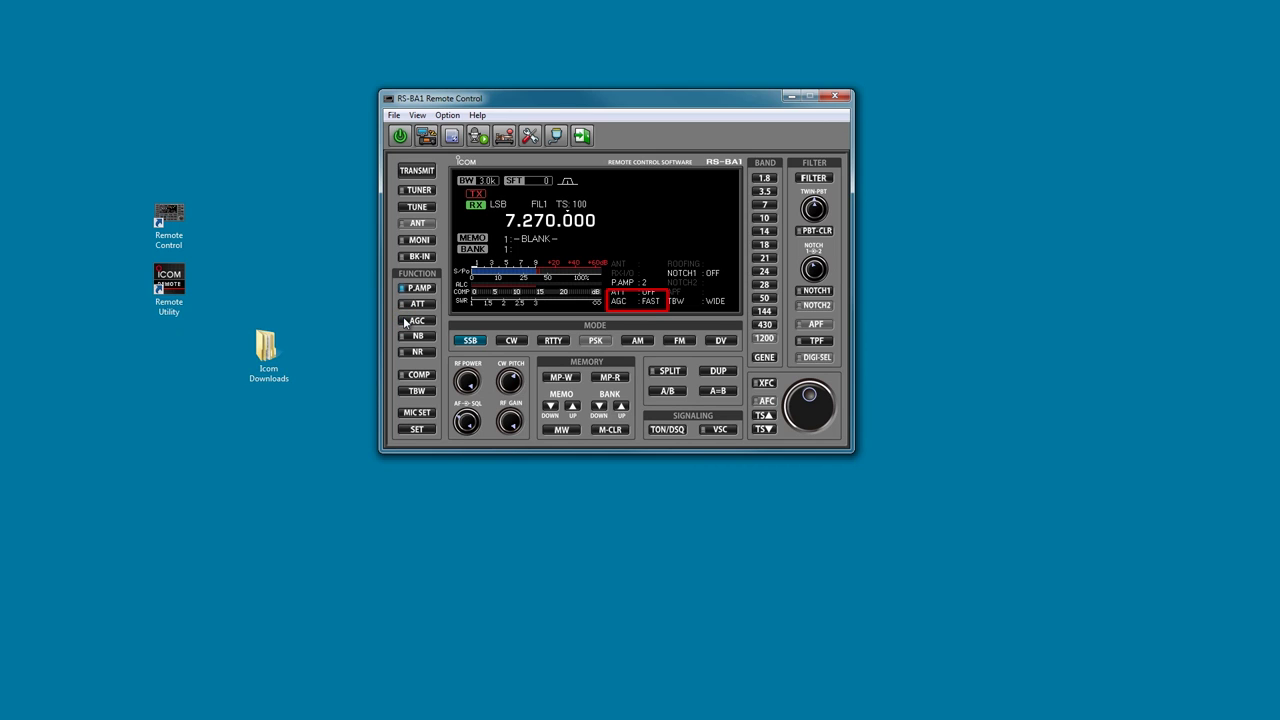
click(405, 321)
click(413, 337)
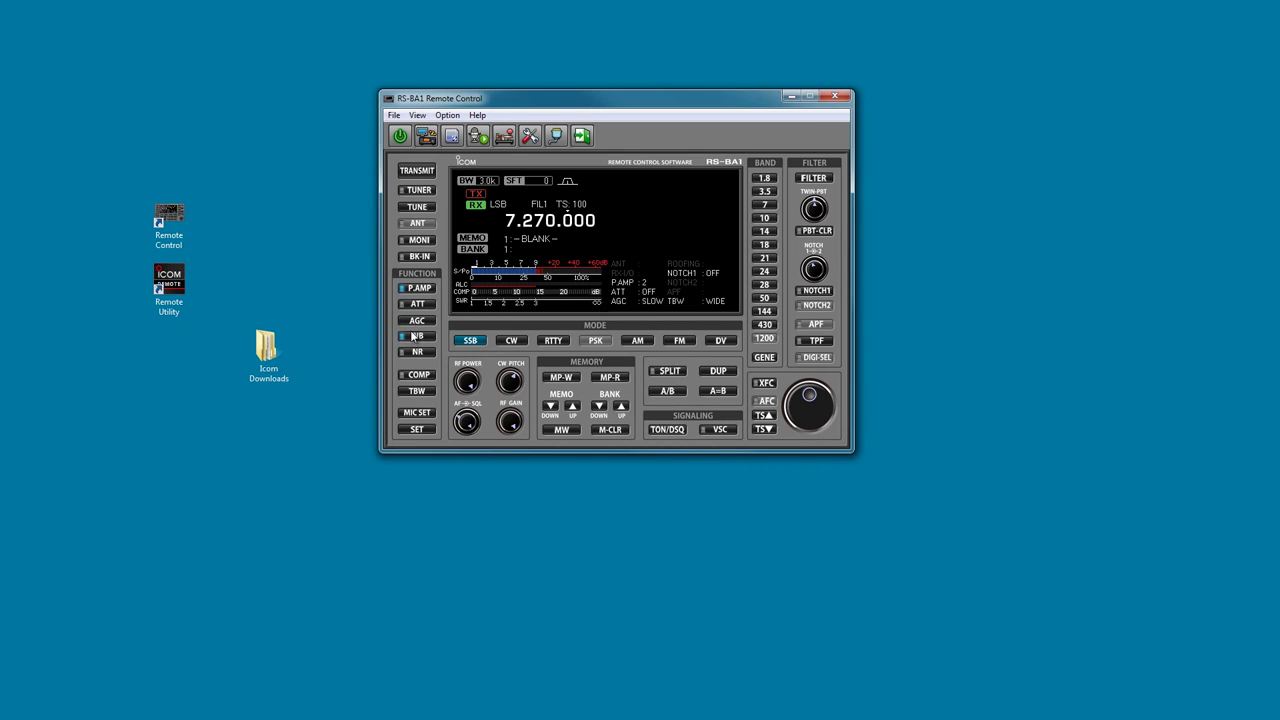
click(414, 352)
click(402, 353)
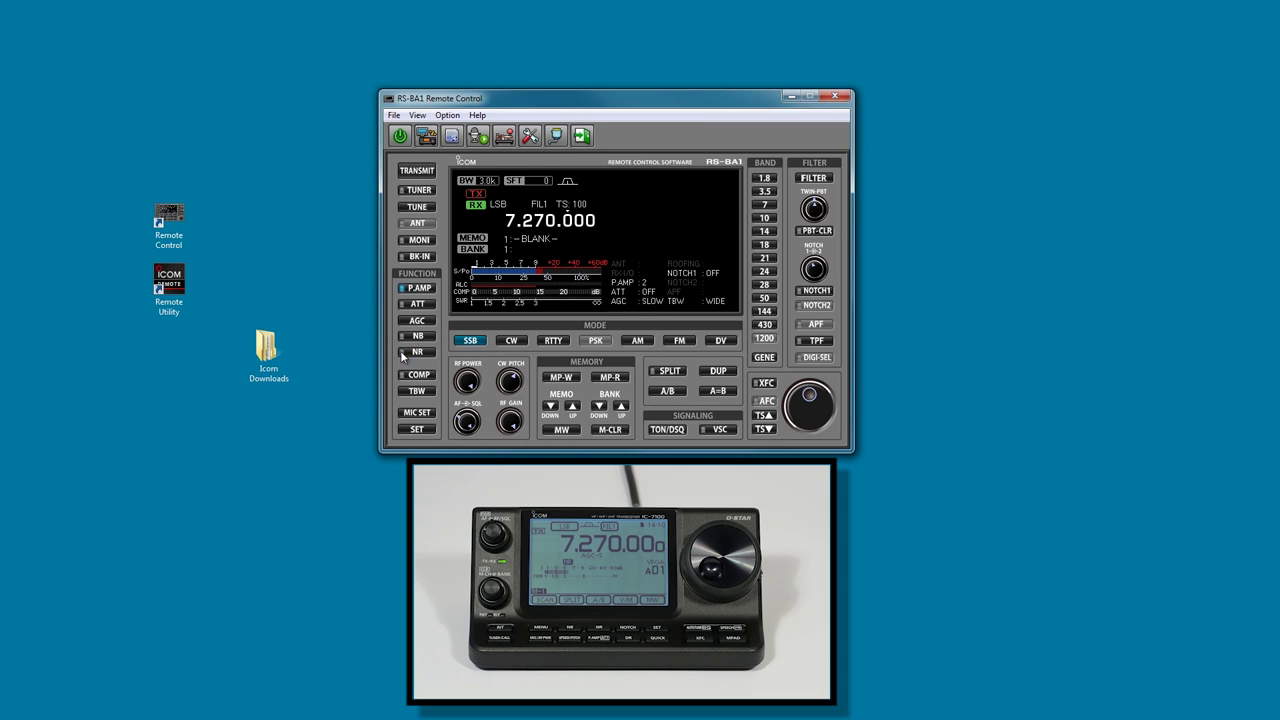
Step through the 1.8, 3.5, 14, 21 and 28 MHz bands, ending on 7 MHz.
click(770, 179)
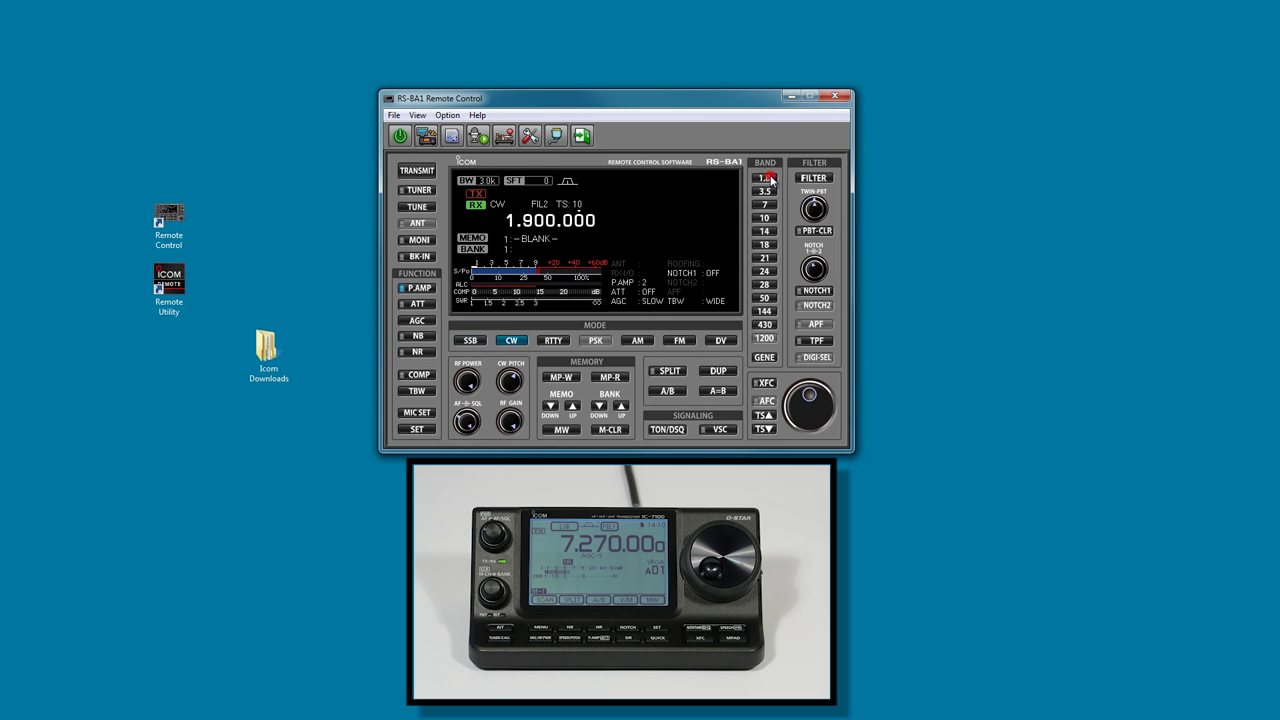
click(765, 193)
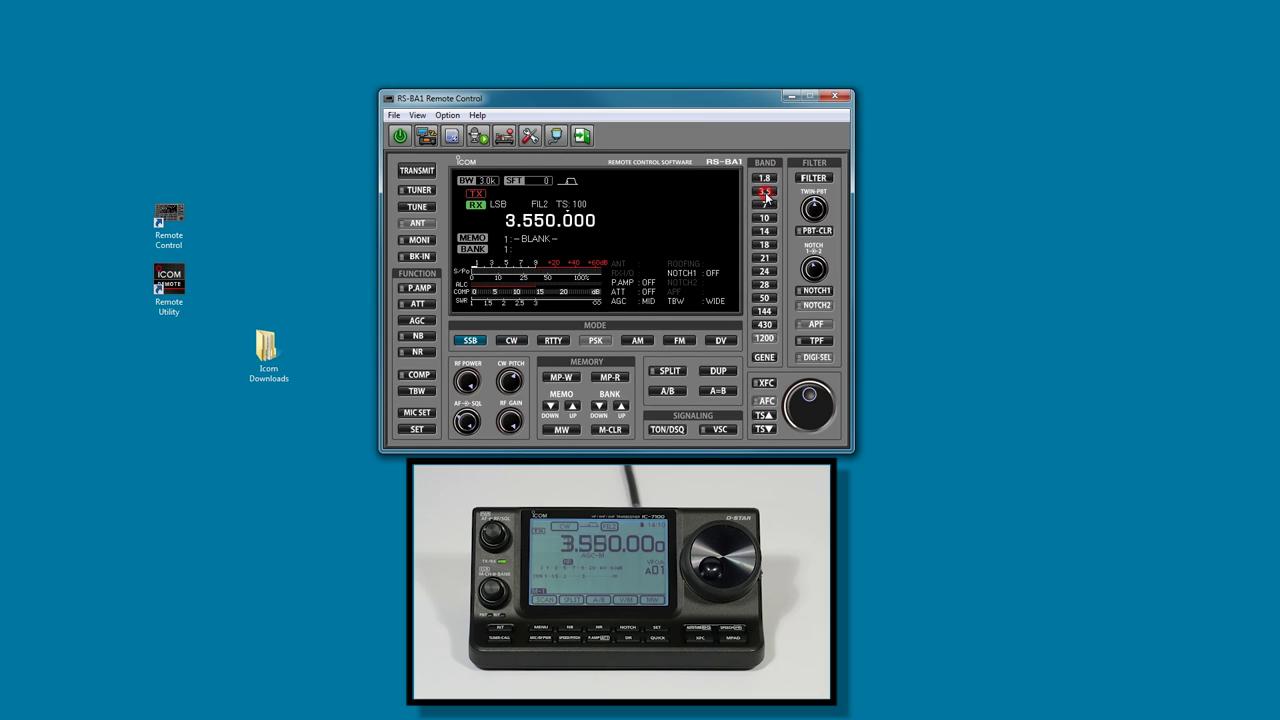
click(765, 232)
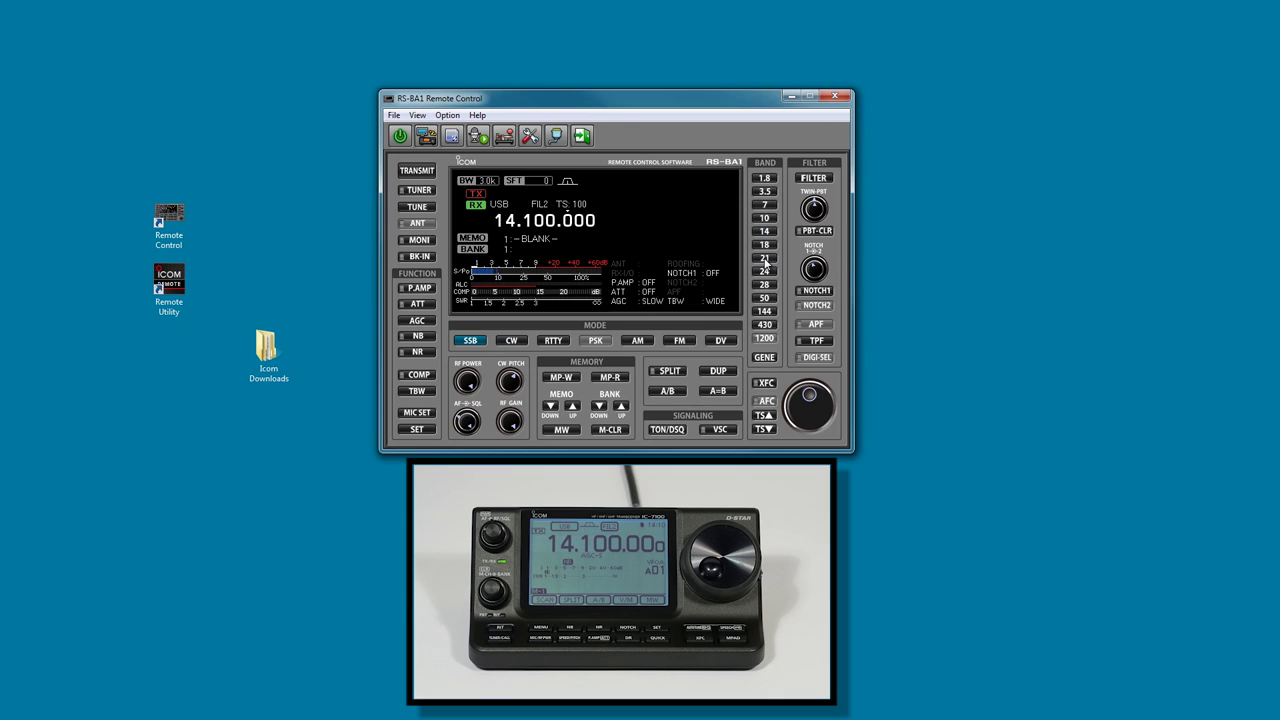
click(765, 258)
click(764, 286)
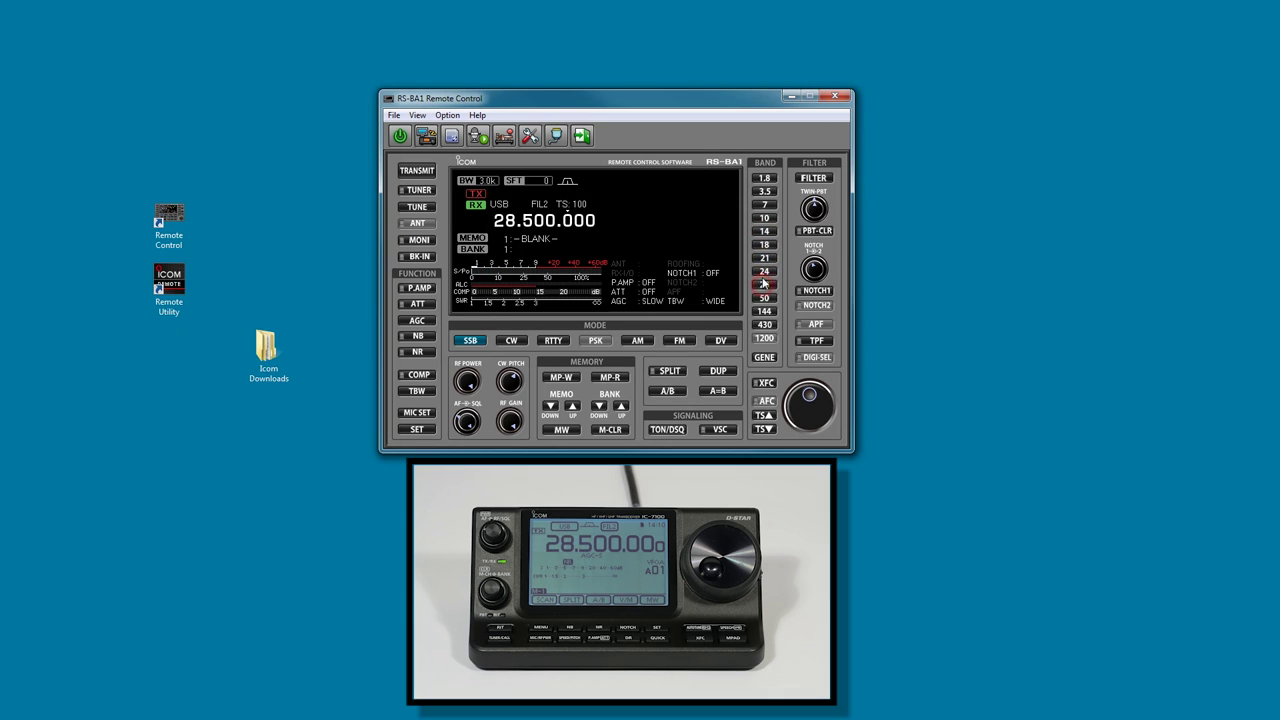
click(765, 206)
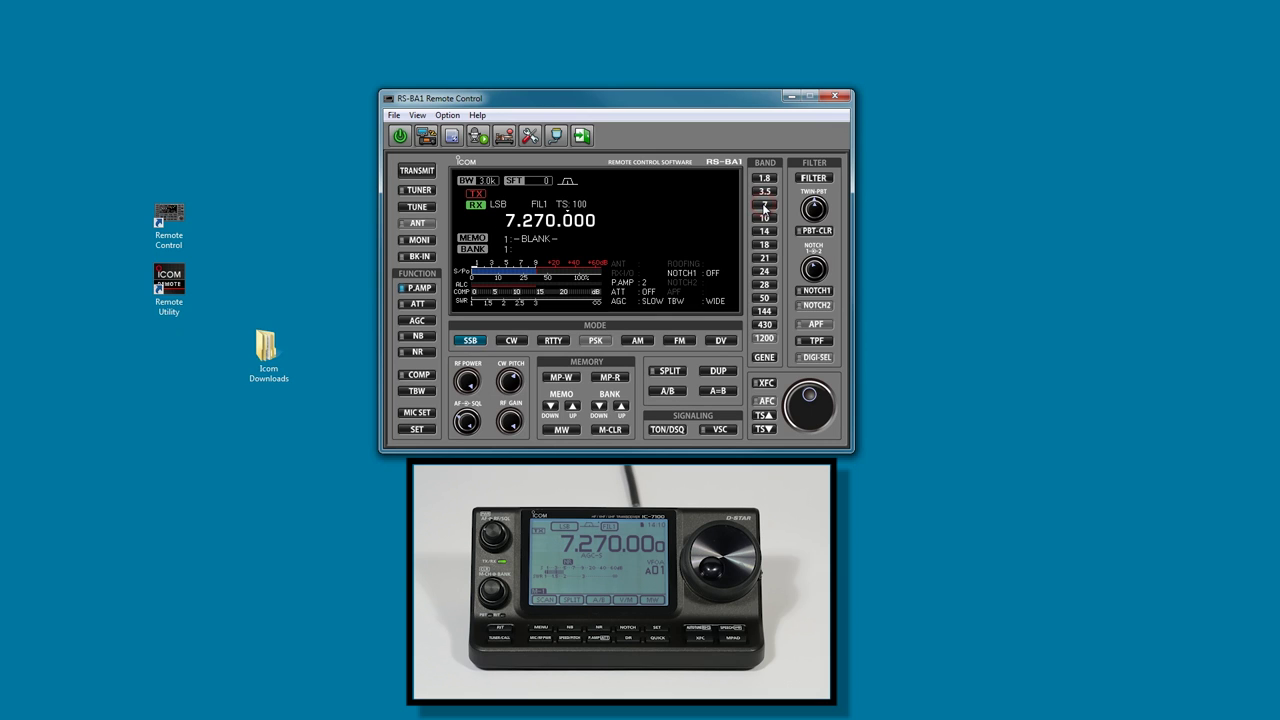
Try CW, RTTY, AM, FM and DV modes, return to LSB, and step the filter to FIL2.
click(510, 341)
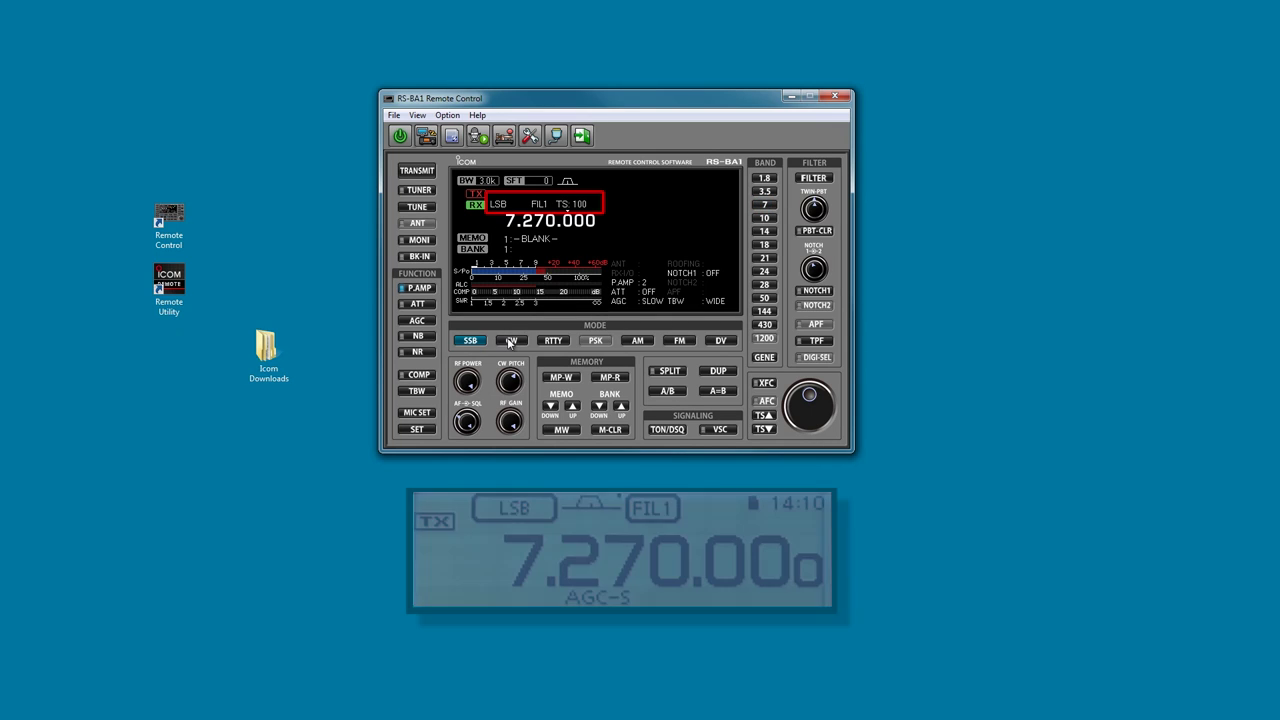
click(553, 342)
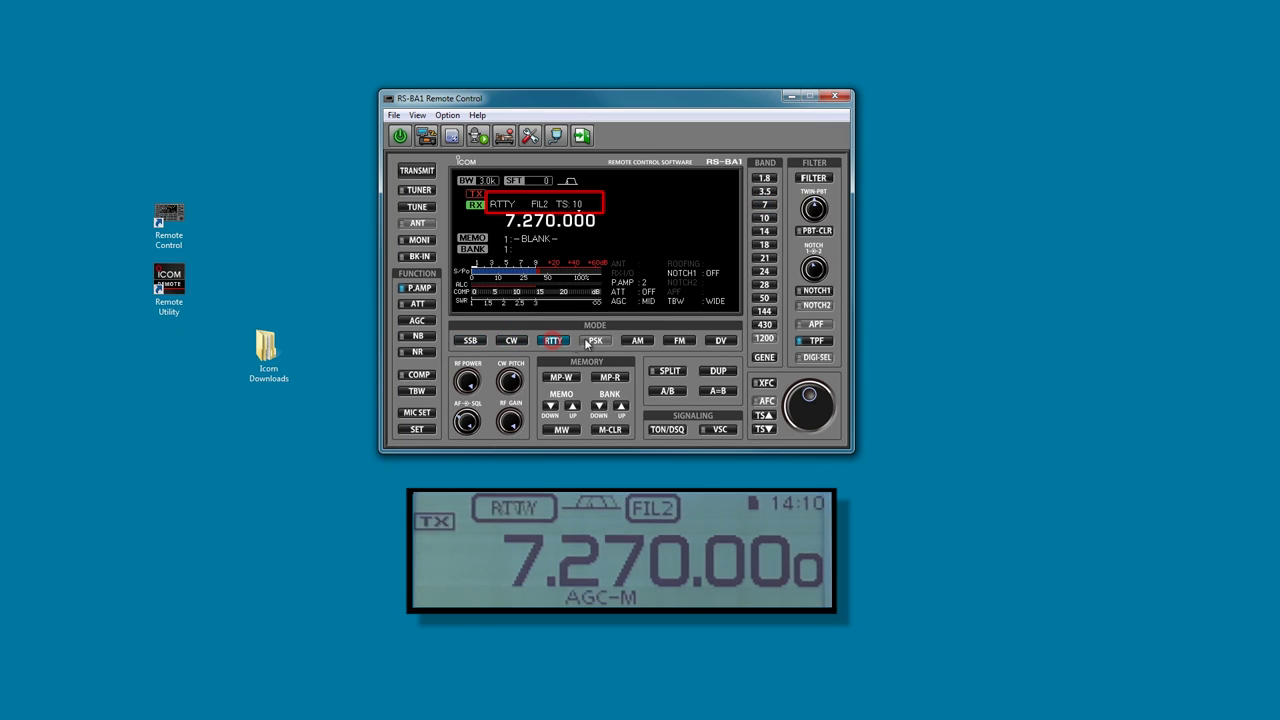
click(638, 341)
click(677, 342)
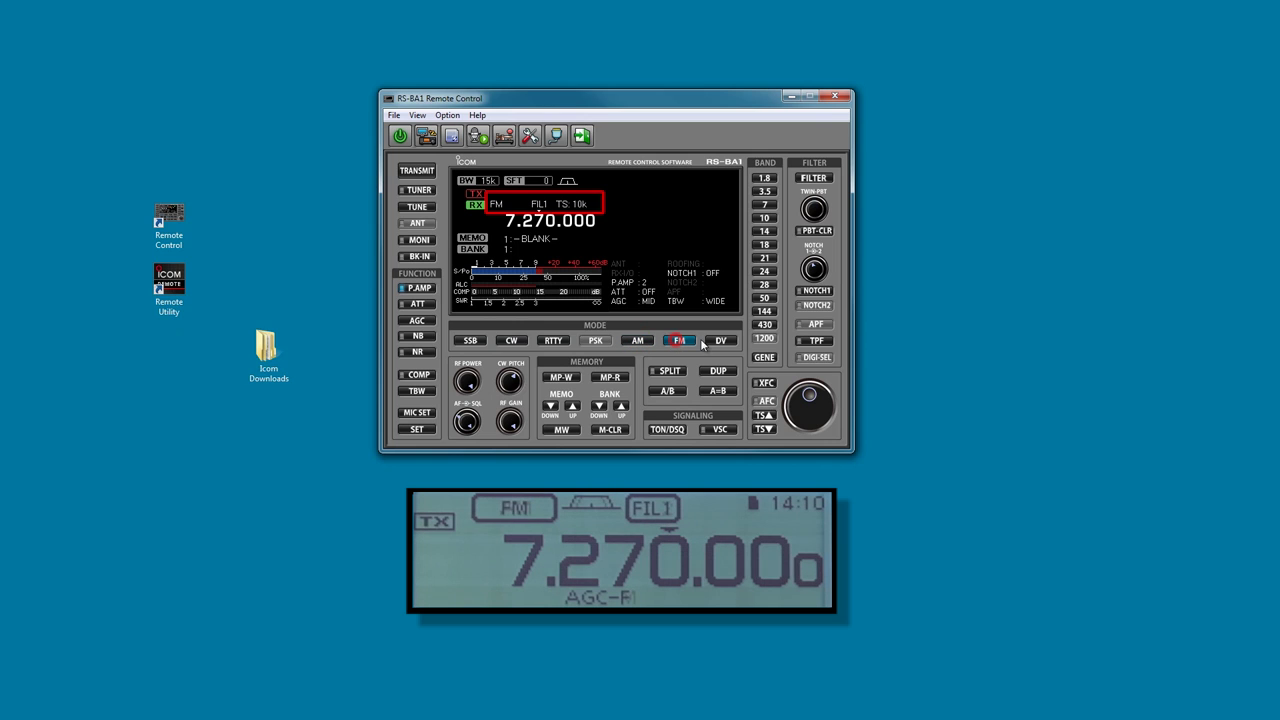
click(720, 341)
click(470, 342)
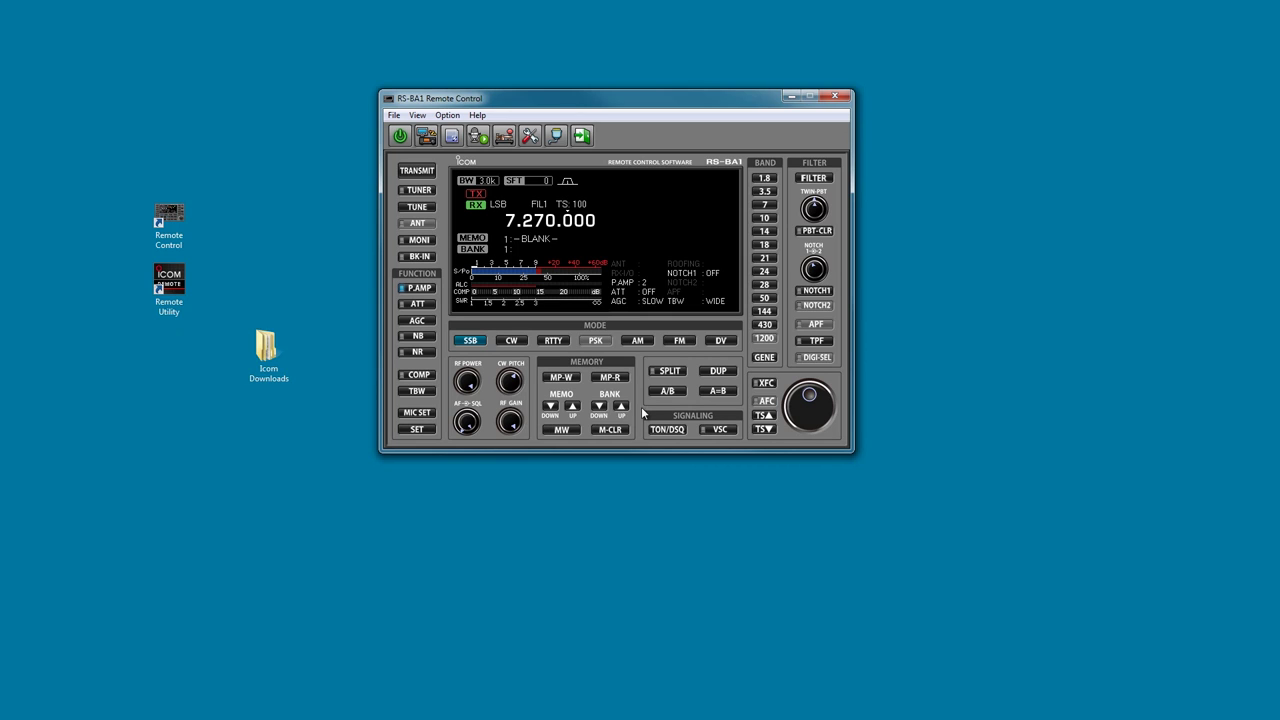
click(813, 179)
click(813, 179)
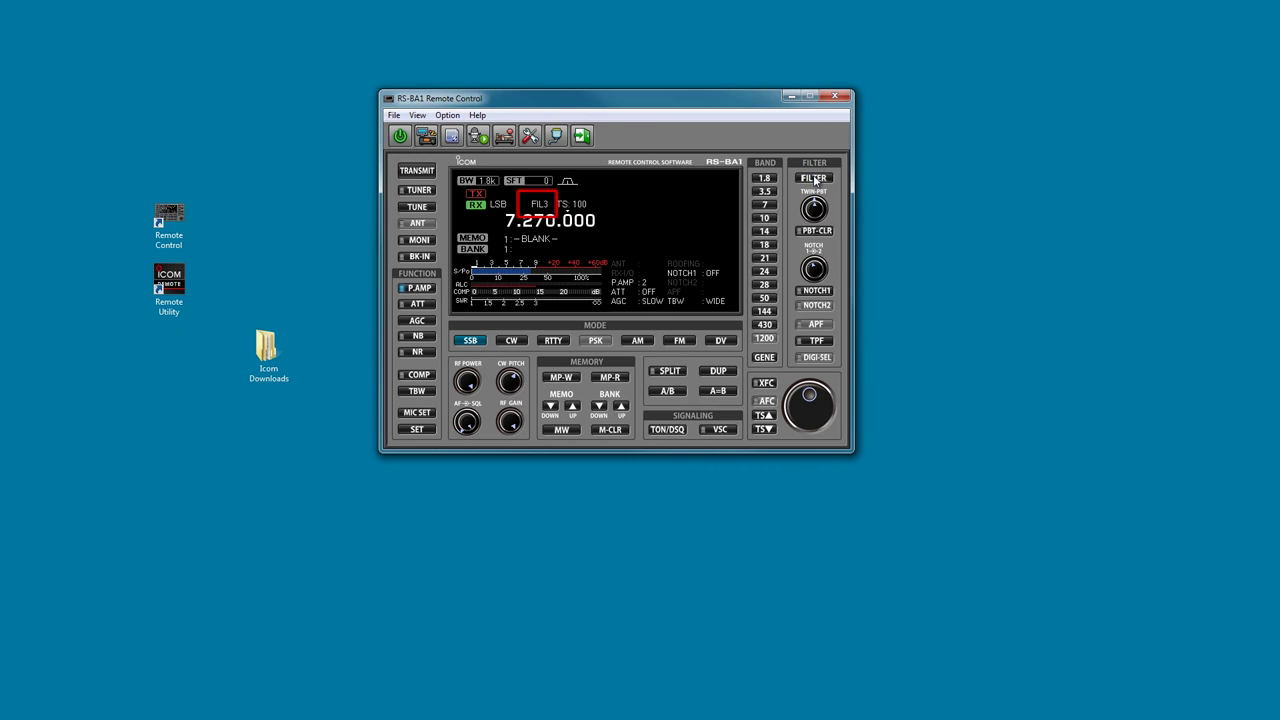
click(814, 180)
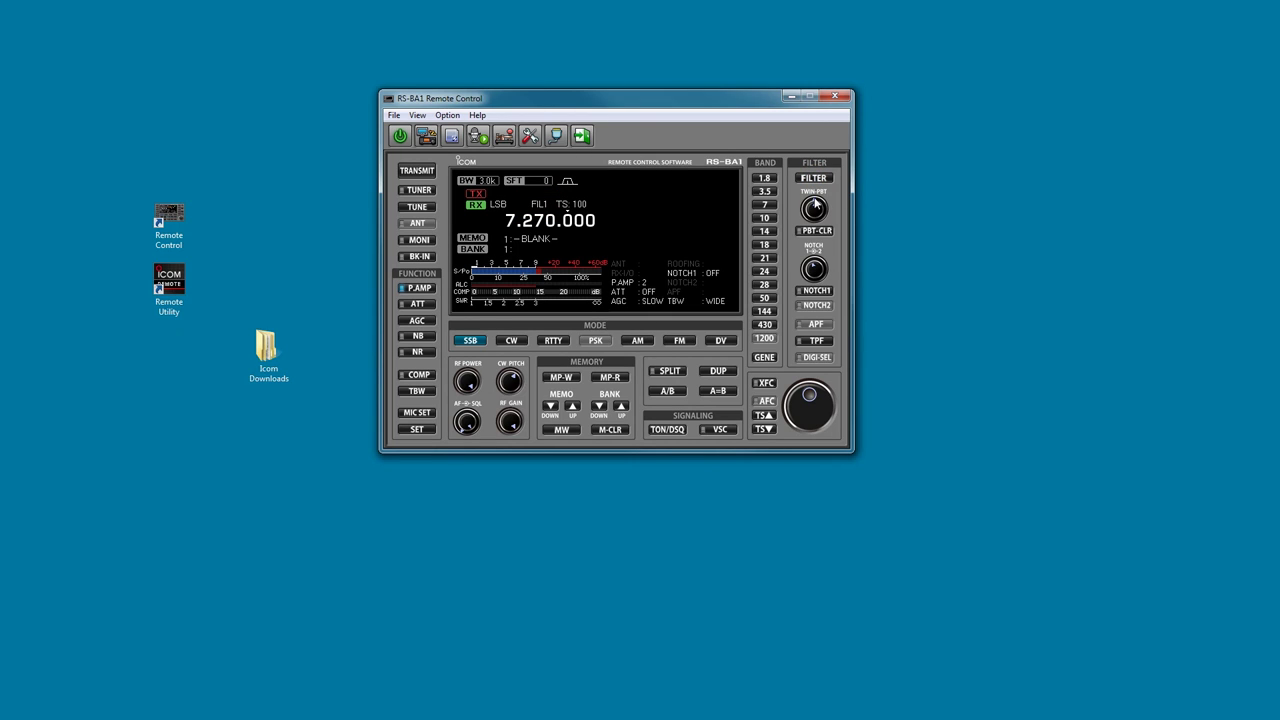
scroll(814, 203, down, 5)
scroll(820, 208, down, 5)
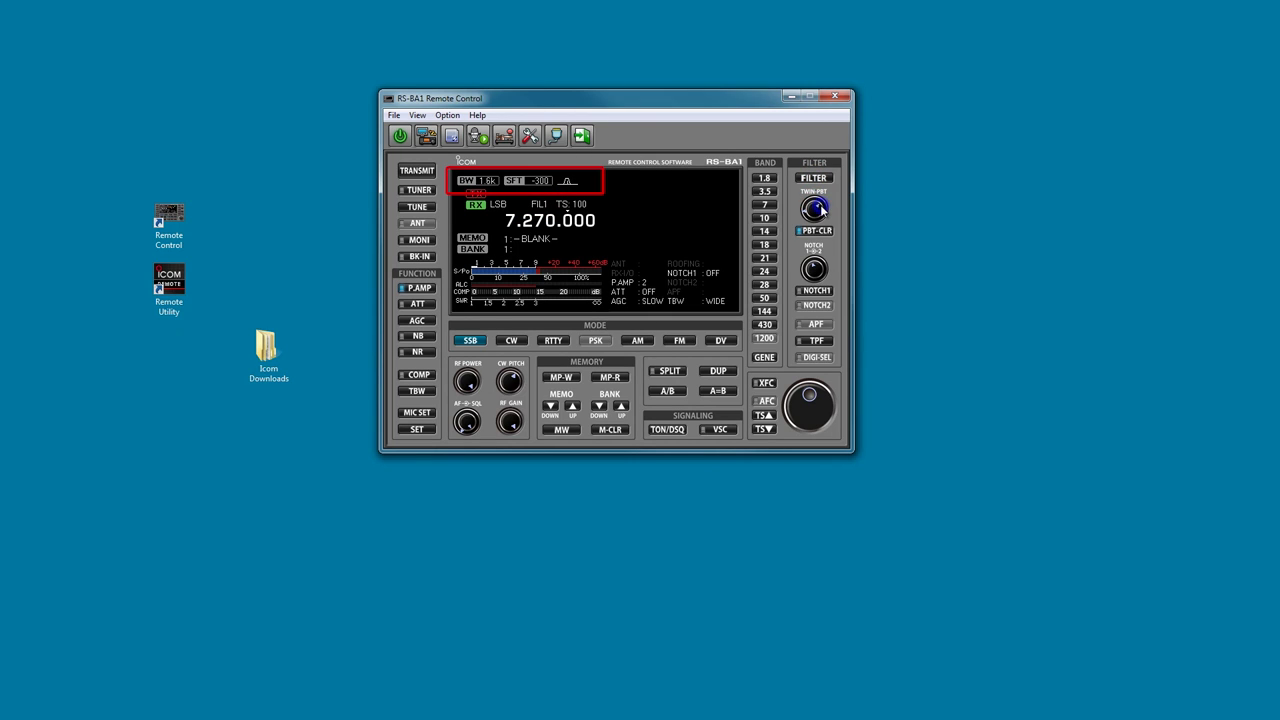
click(811, 234)
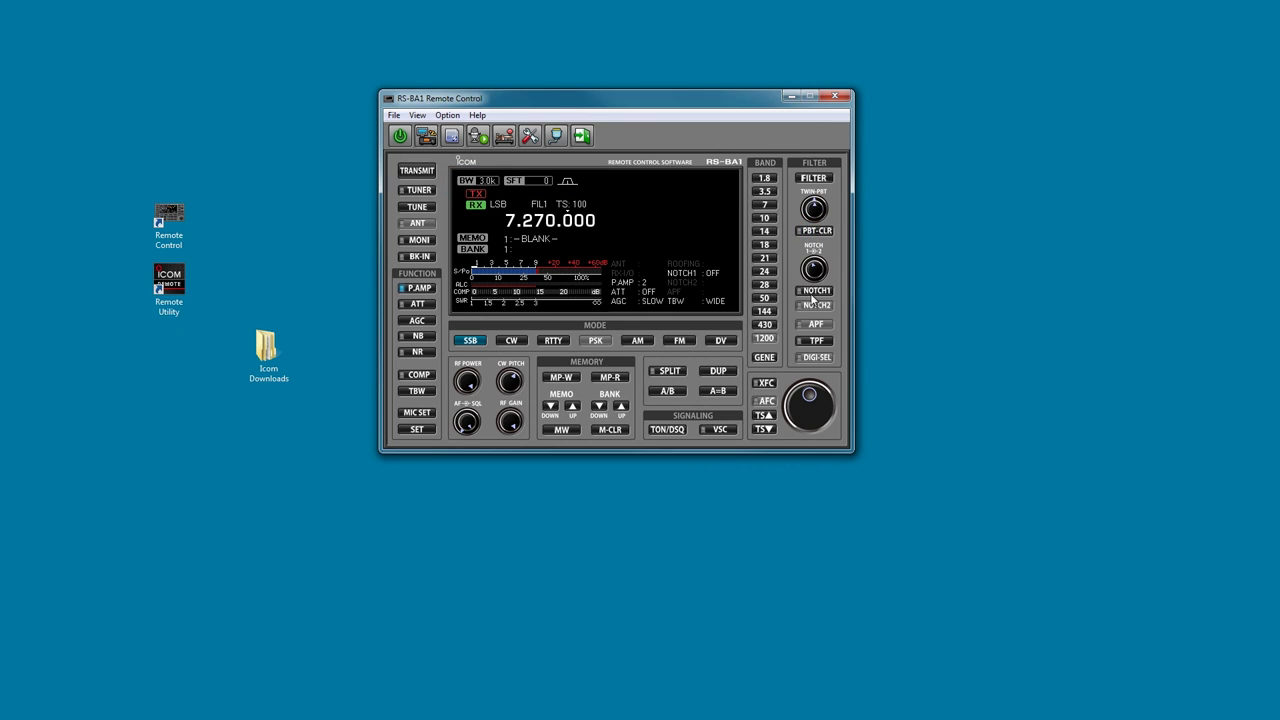
click(815, 291)
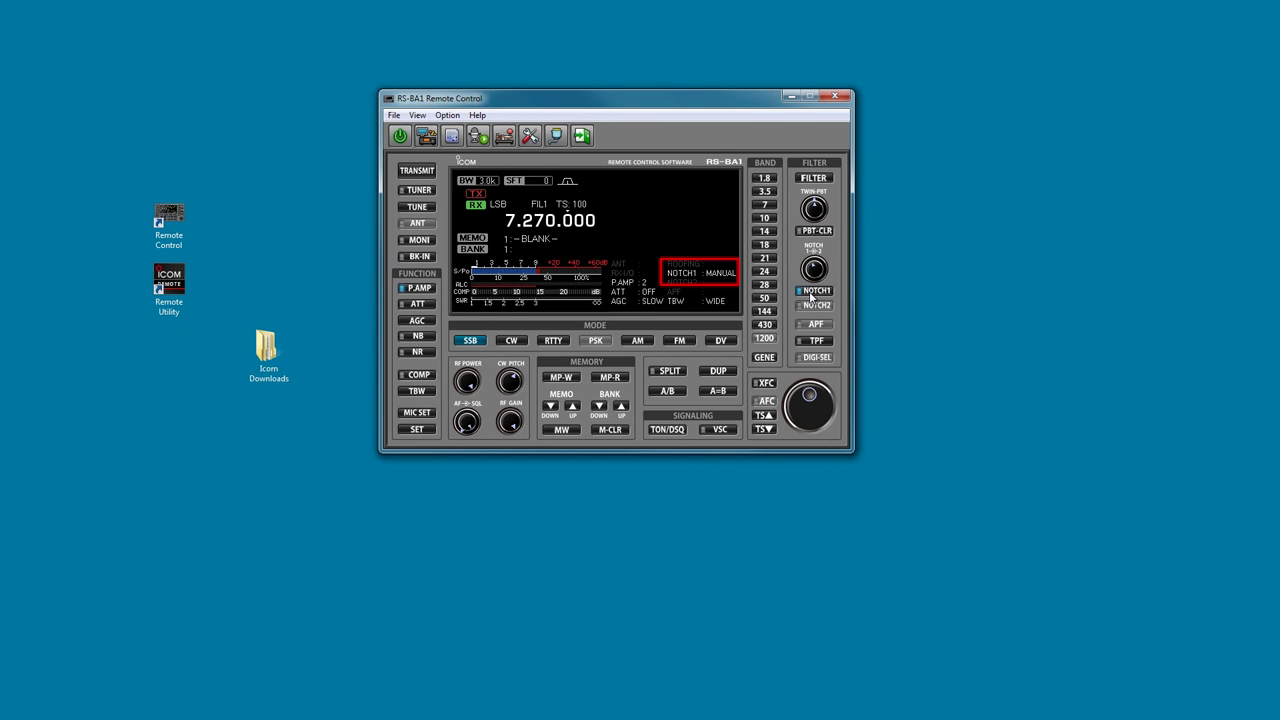
click(812, 292)
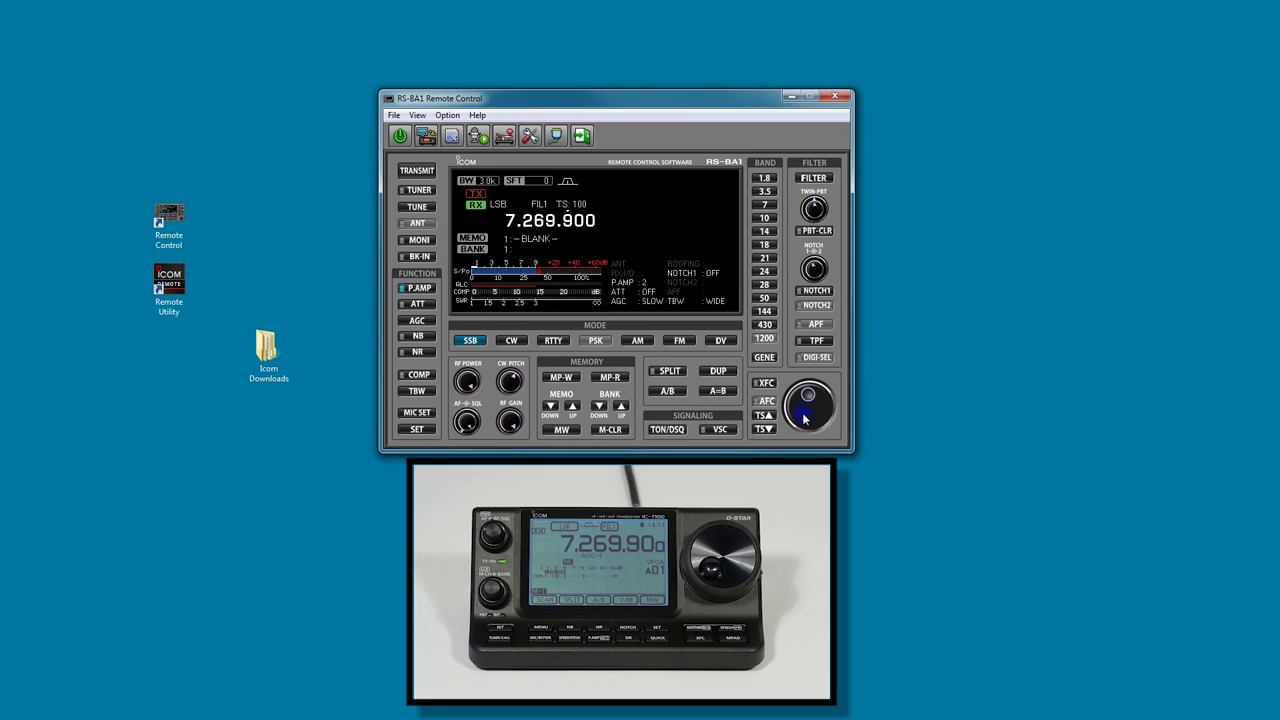
scroll(805, 420, up, 1)
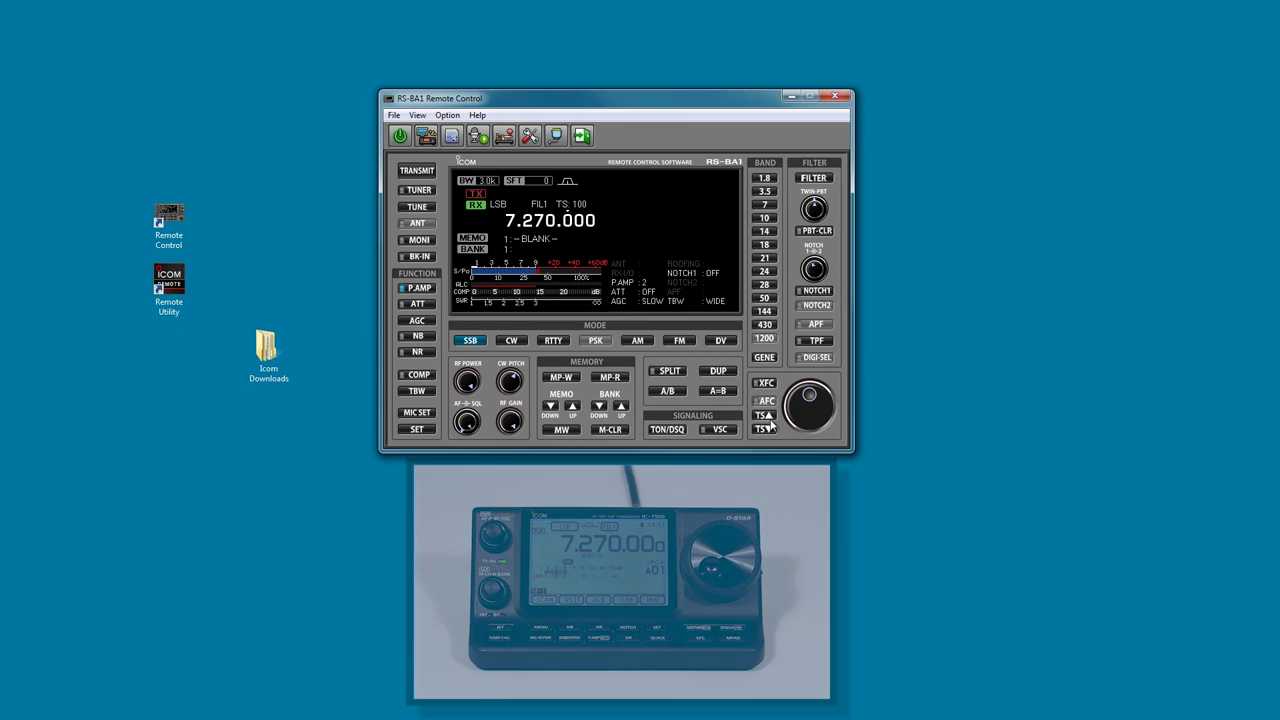
Set the tuning step to 10 Hz and turn the dial back to 7.270.000.
click(765, 416)
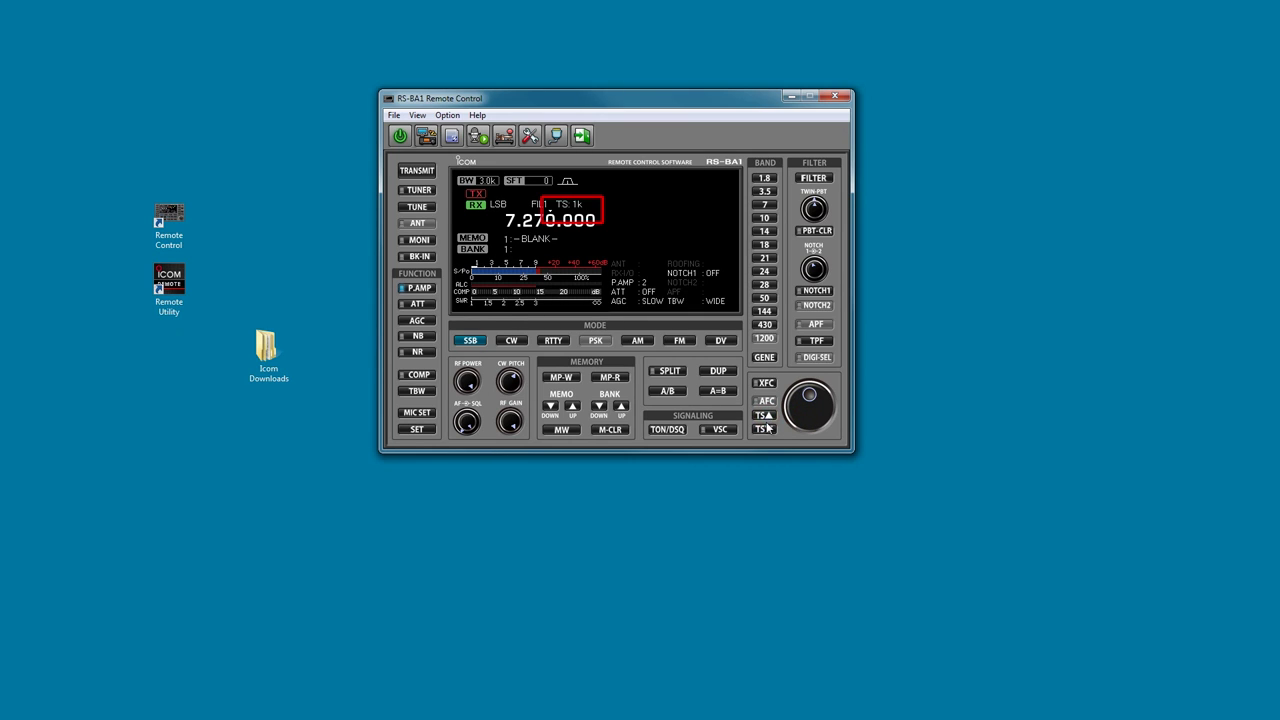
click(765, 430)
click(765, 430)
scroll(812, 397, up, 1)
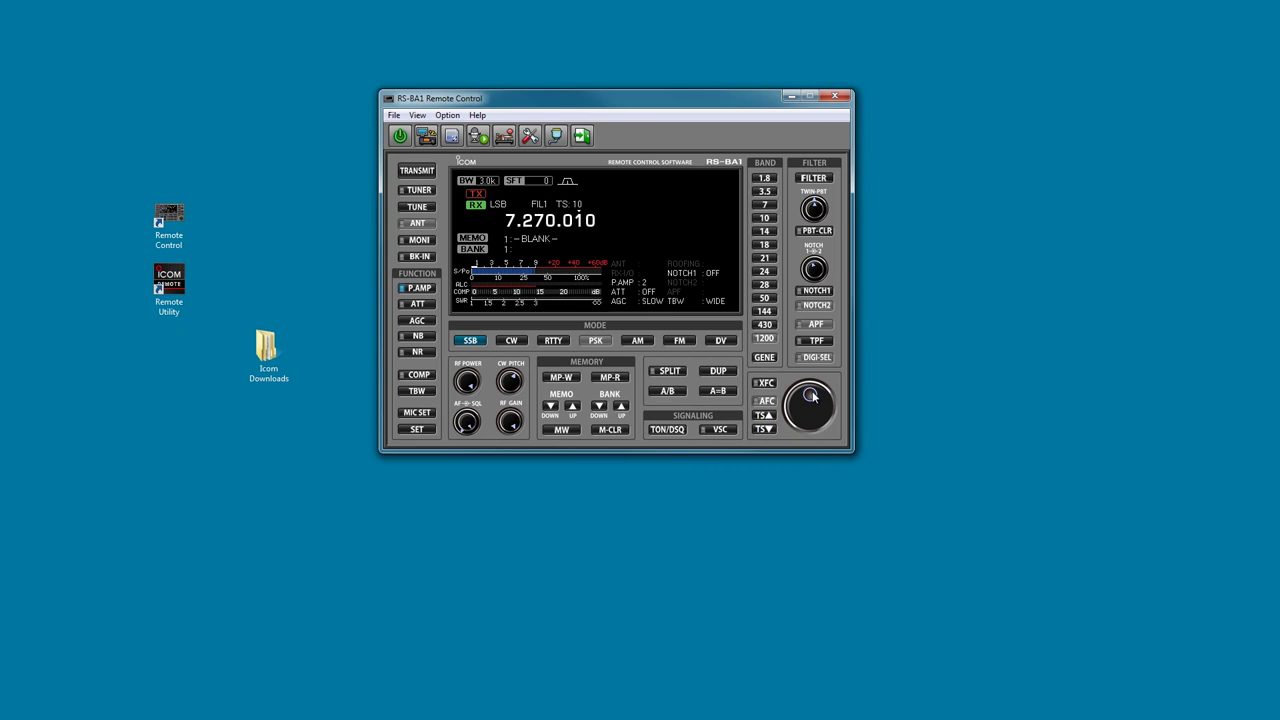
scroll(812, 397, up, 4)
scroll(814, 397, up, 11)
scroll(814, 397, down, 8)
scroll(814, 397, down, 6)
scroll(813, 397, down, 2)
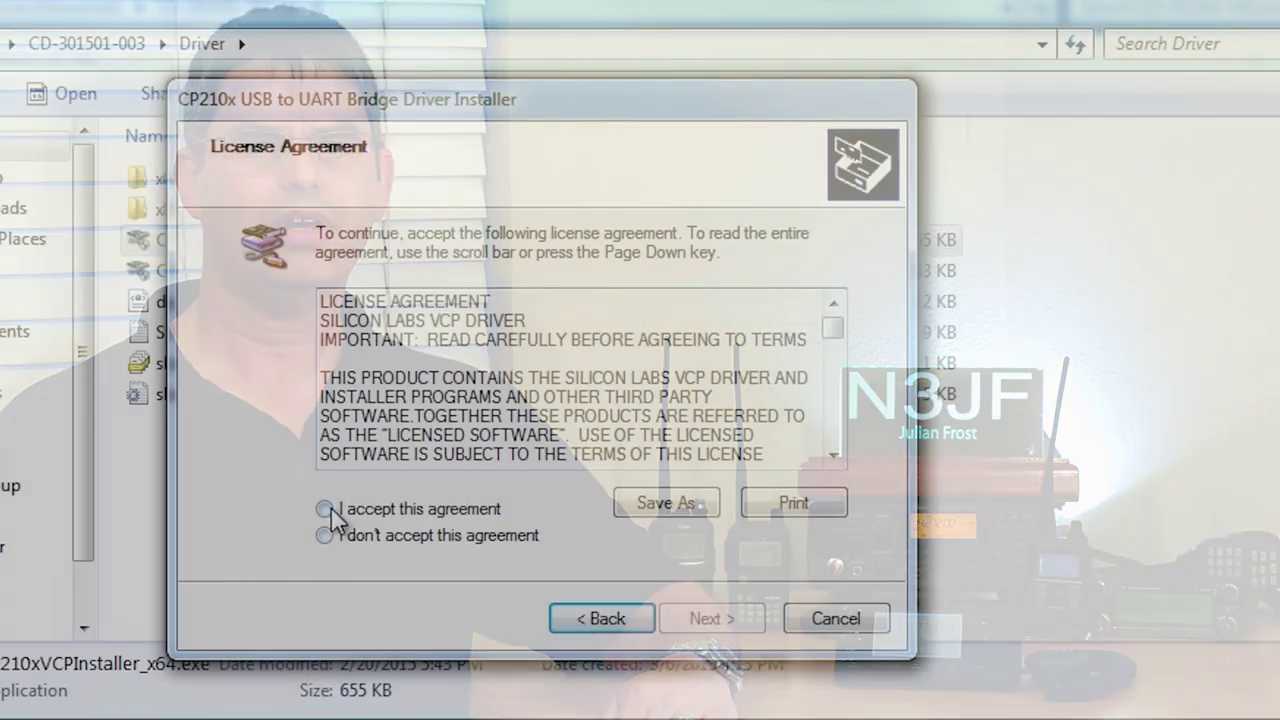
Accept the CP210x USB to UART driver installer's license agreement.
click(325, 508)
Finish the CP210x driver install and launch setup.exe from the disc's RSBA1 folder.
click(712, 618)
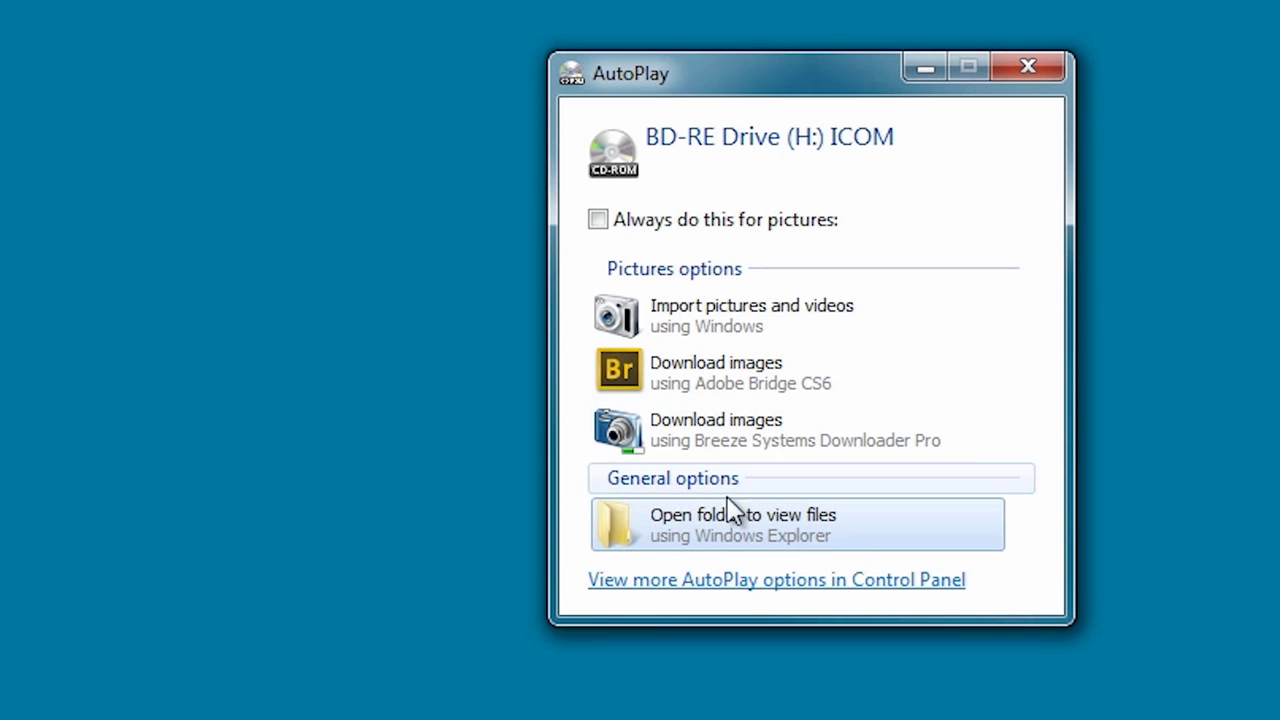
click(748, 520)
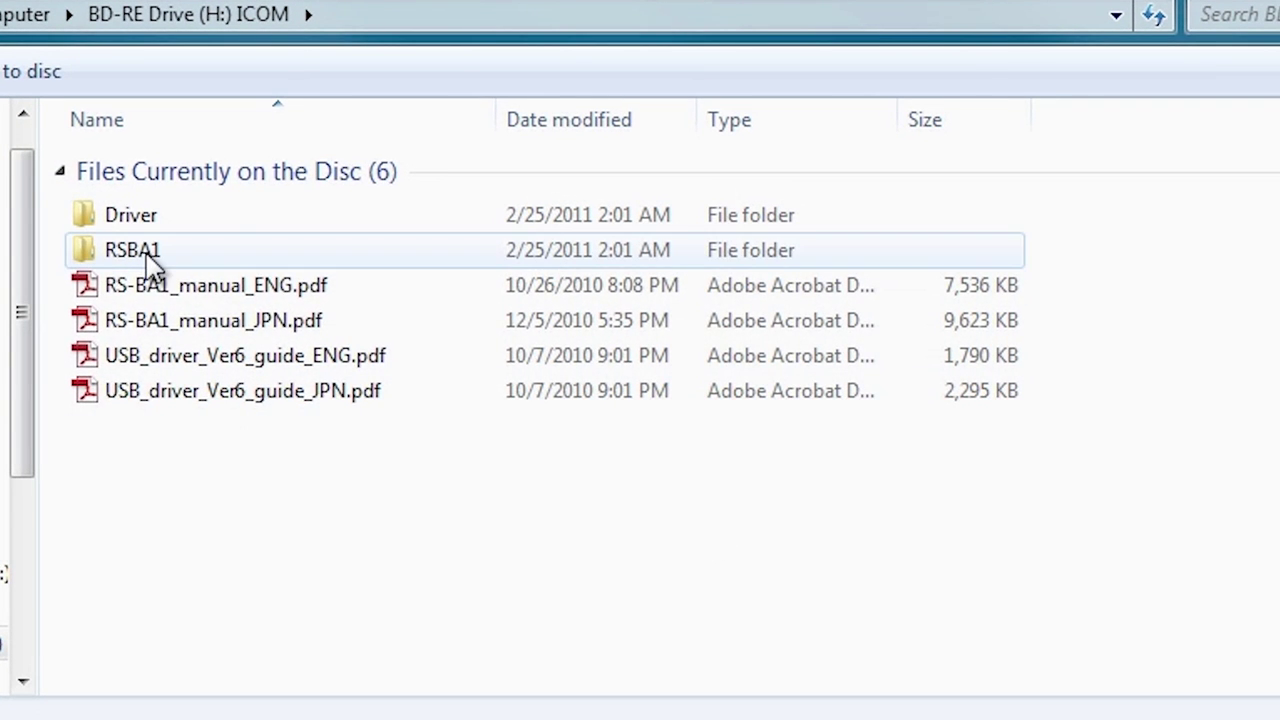
double_click(158, 257)
double_click(155, 468)
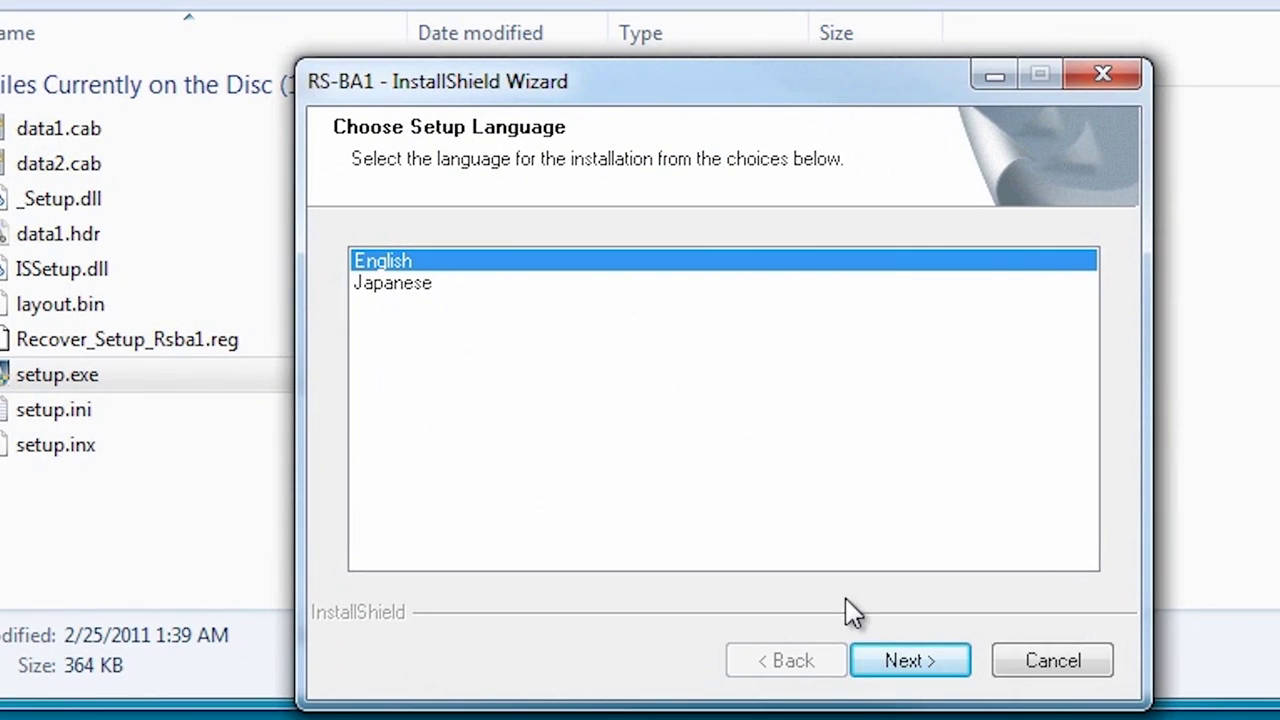
Choose English, accept the RS-BA1 license, and enter the user name and company.
click(900, 662)
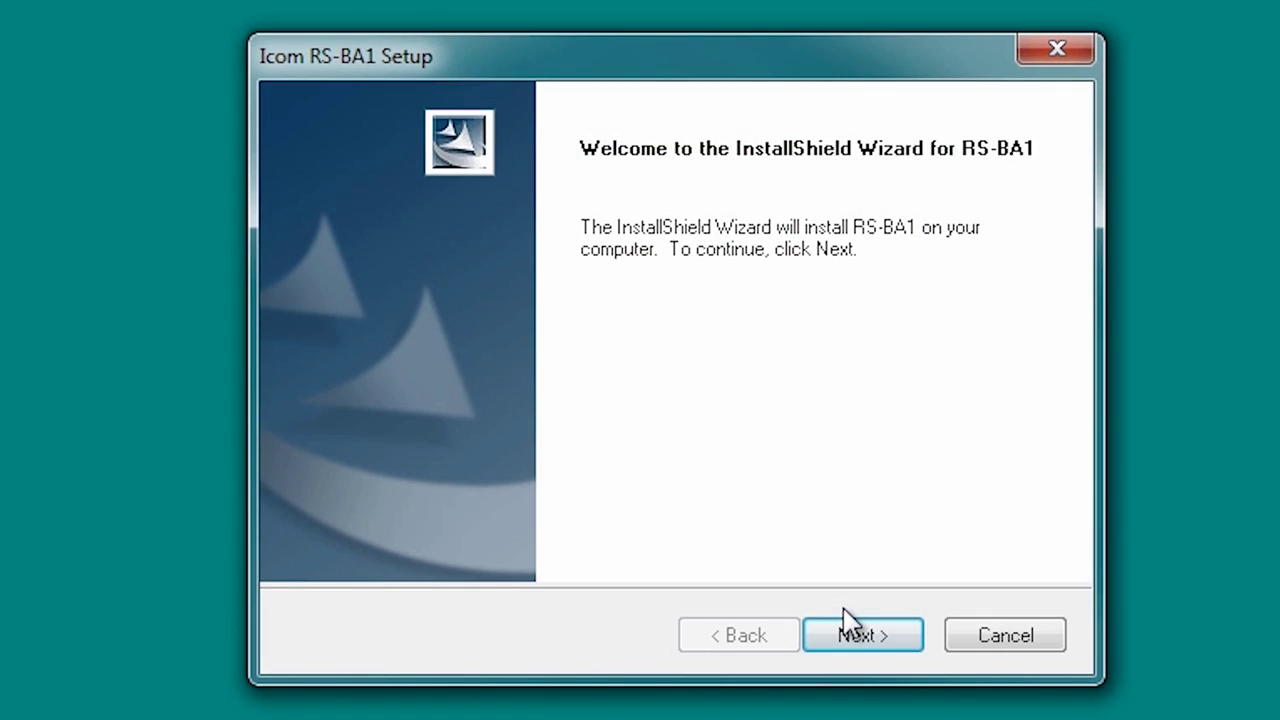
click(870, 636)
click(314, 511)
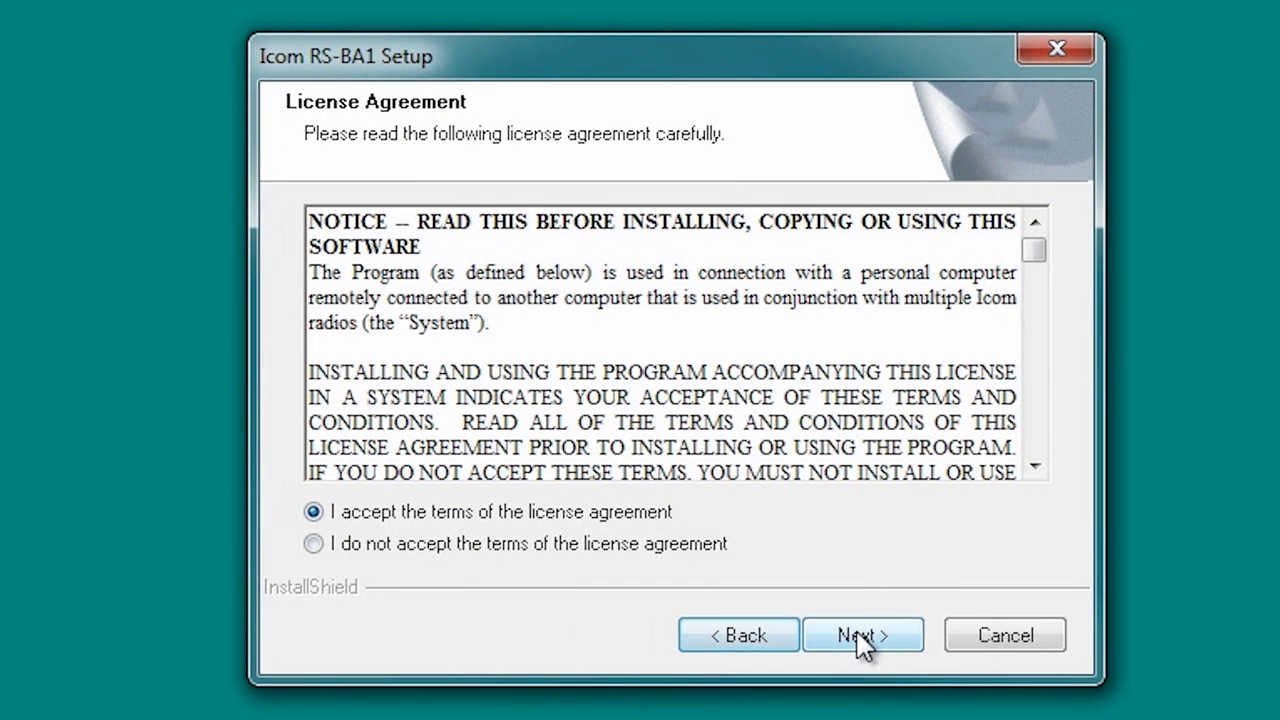
click(857, 636)
text(Julian Frost)
click(549, 409)
text(N)
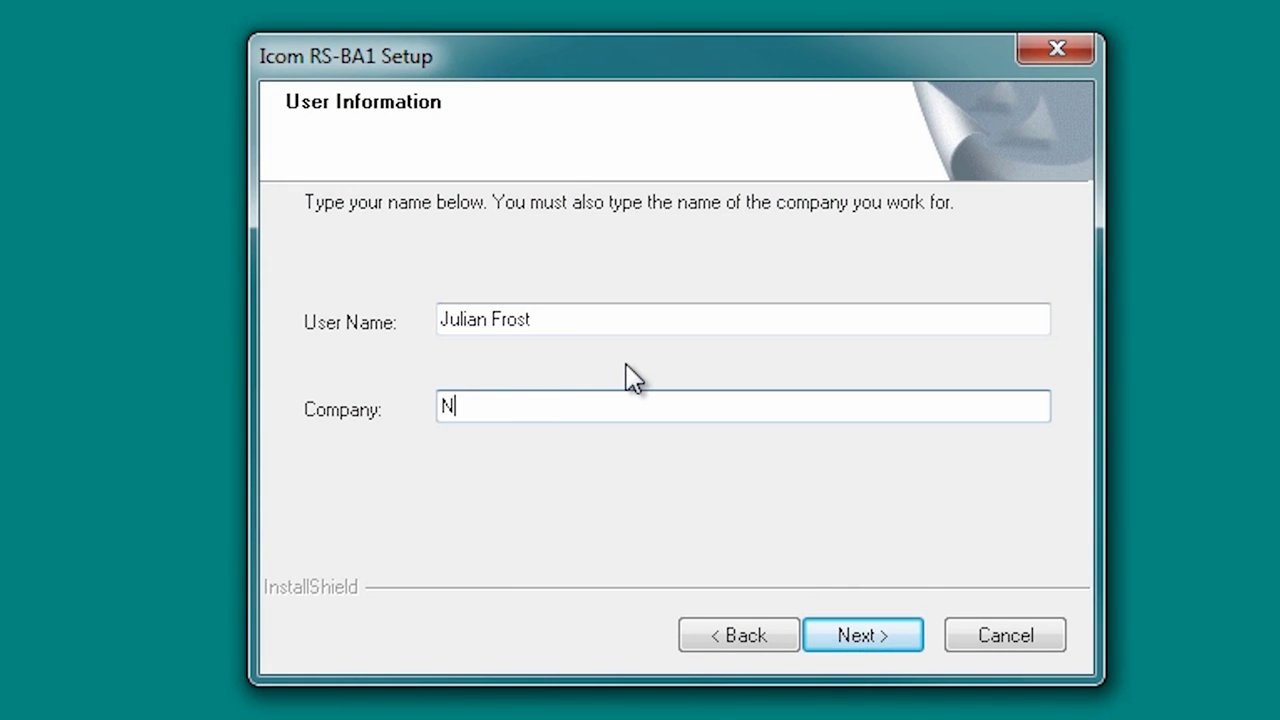
text(3JF)
click(863, 638)
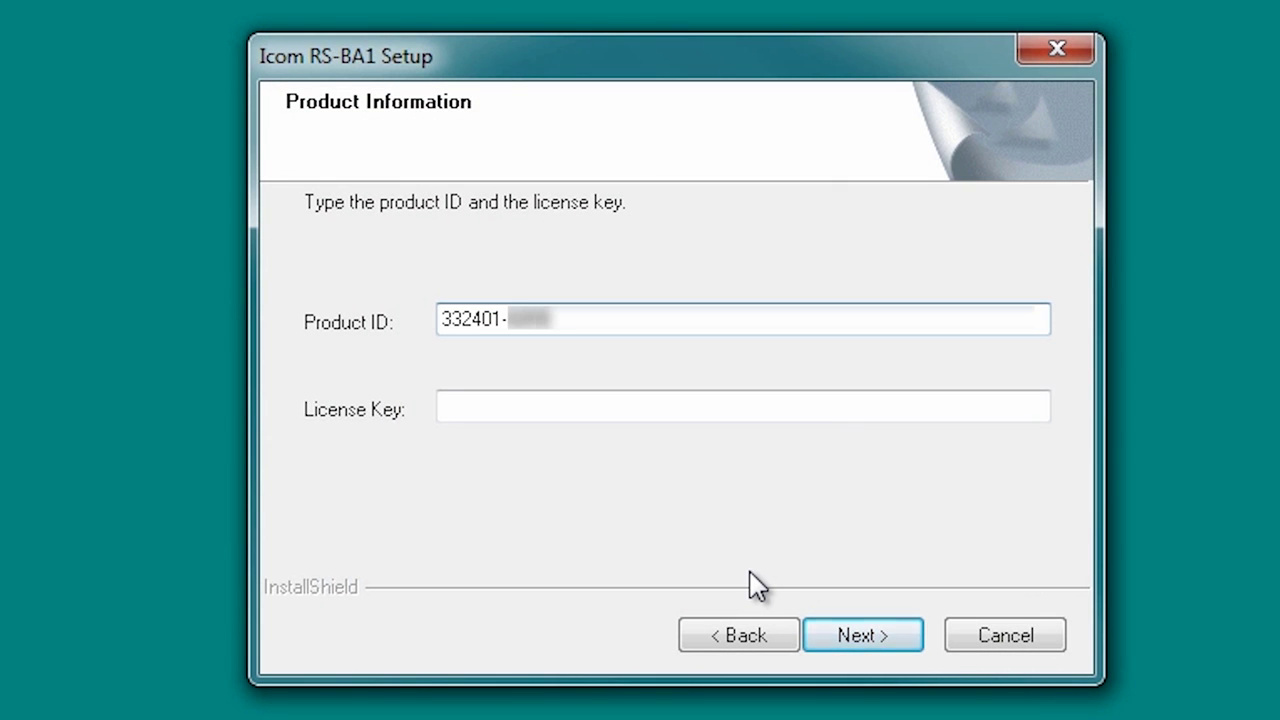
Enter the product ID and license key, then install RS-BA1 to the default folder.
key(Tab)
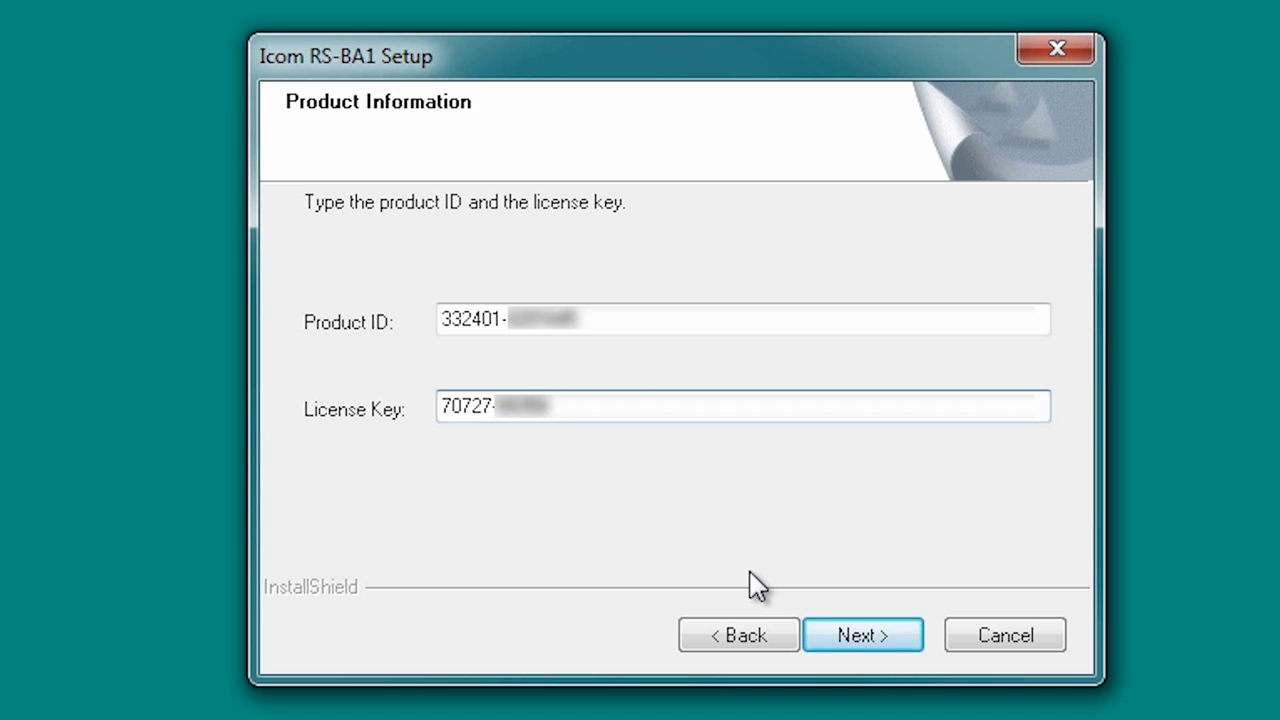
click(858, 639)
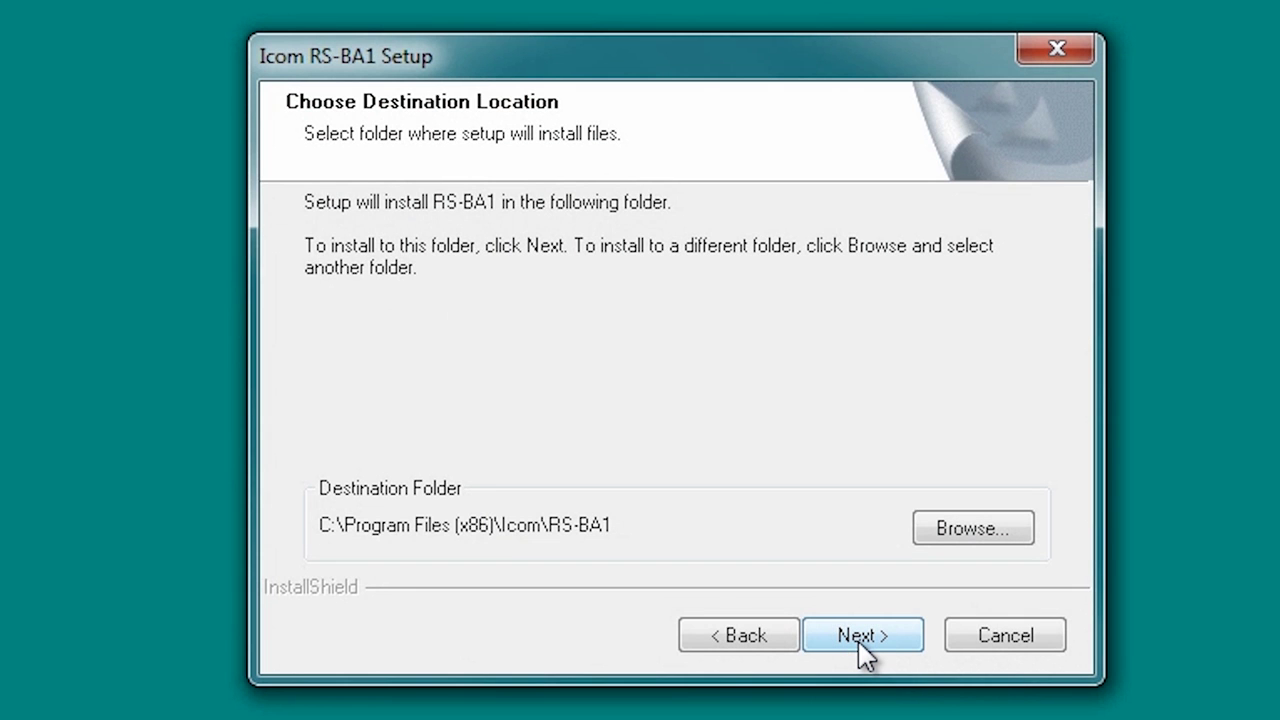
click(860, 645)
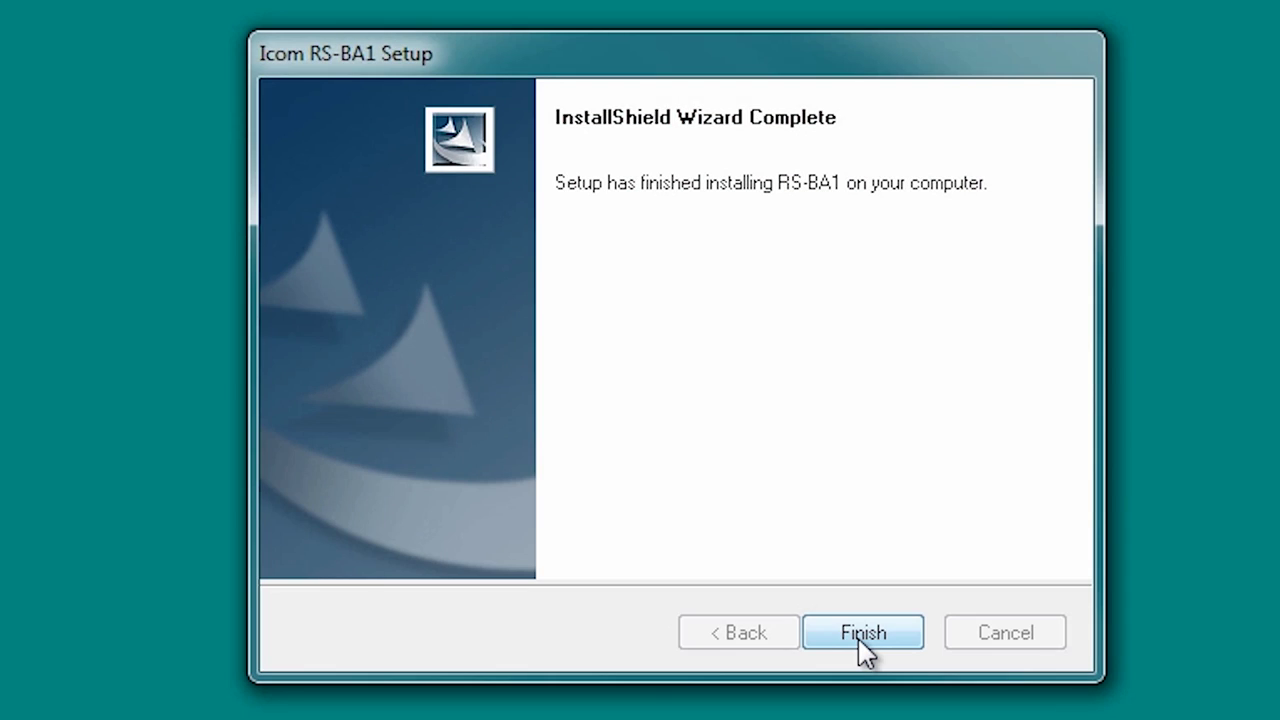
click(859, 641)
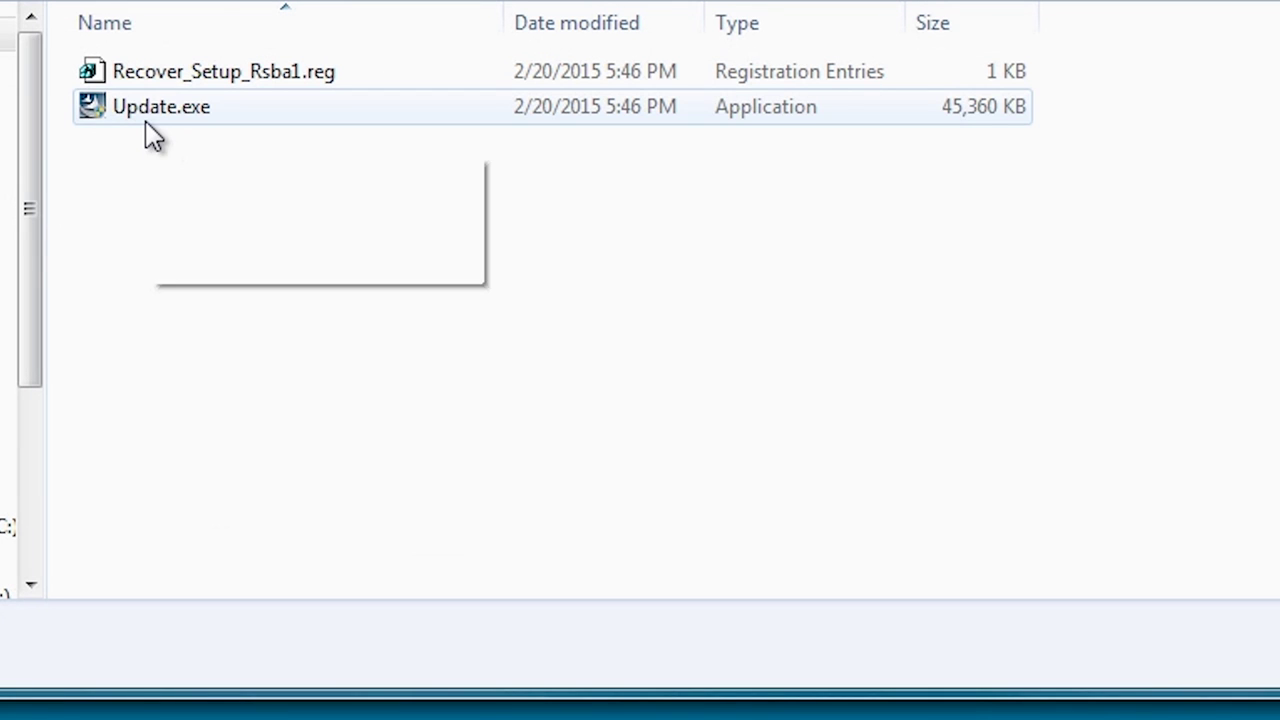
Run Update.exe, accept its license, and install the RS-BA1 version 1.70 update.
click(118, 127)
double_click(118, 128)
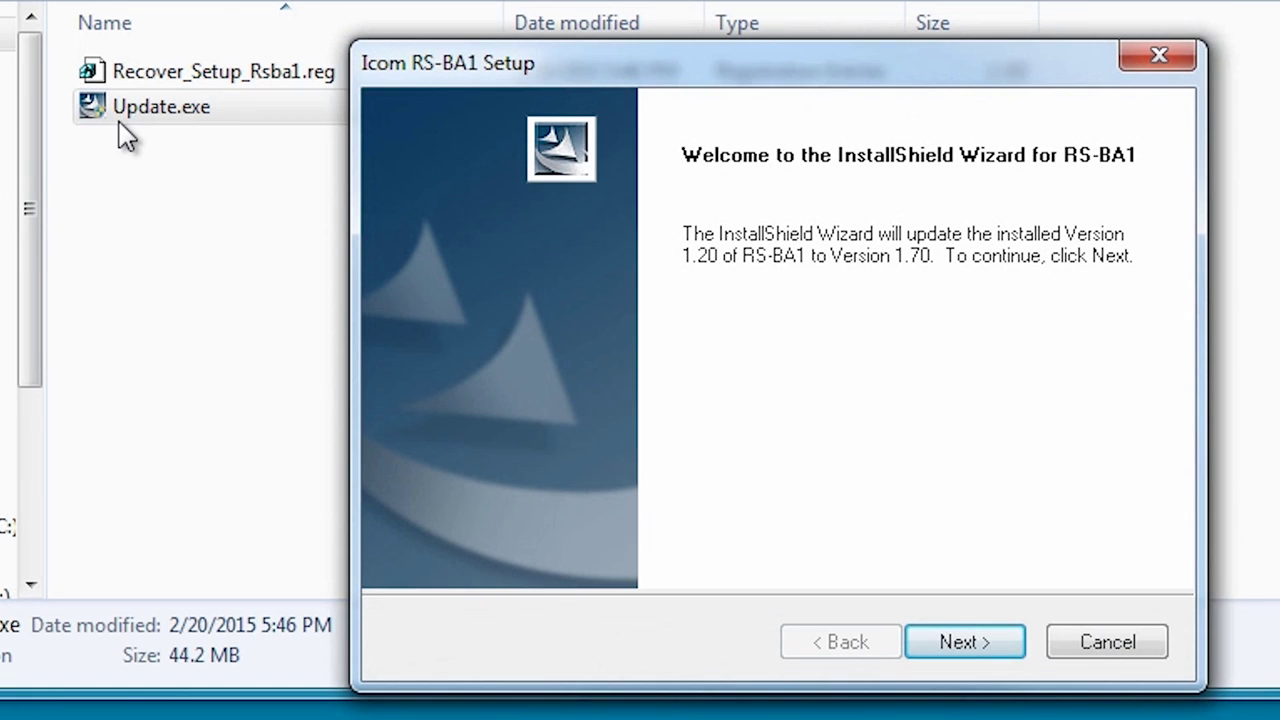
click(961, 645)
click(516, 524)
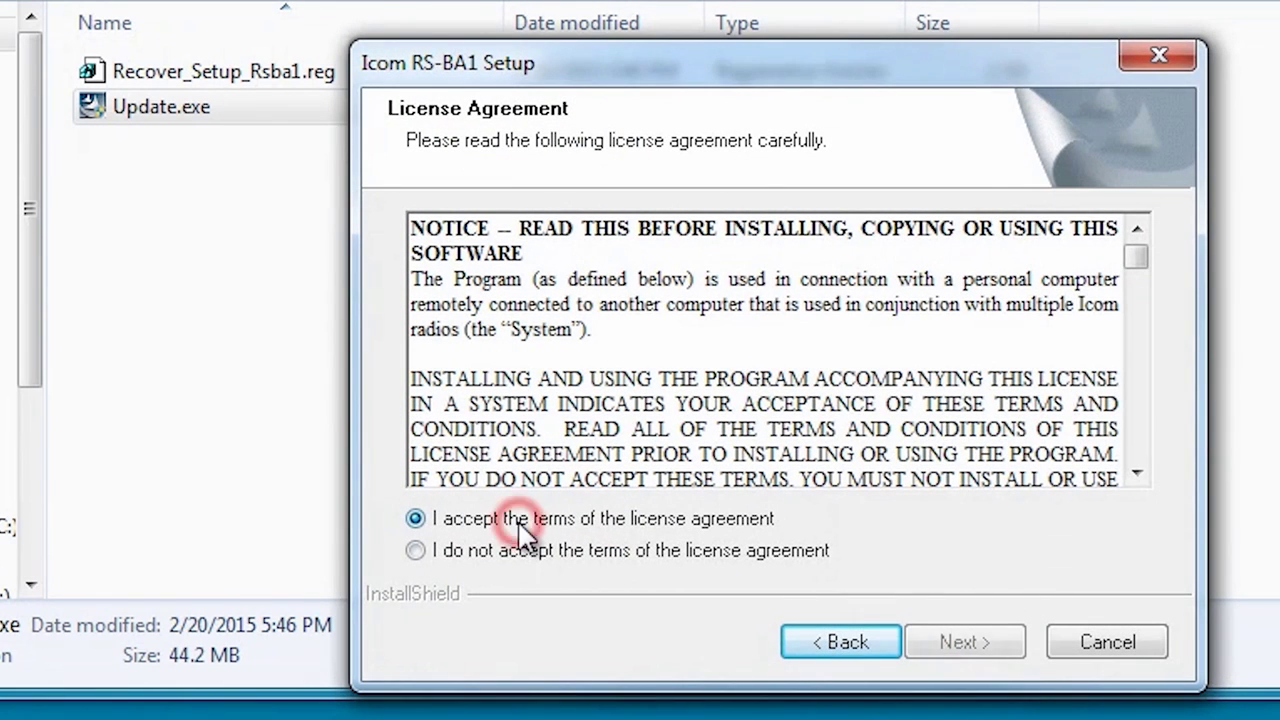
click(950, 646)
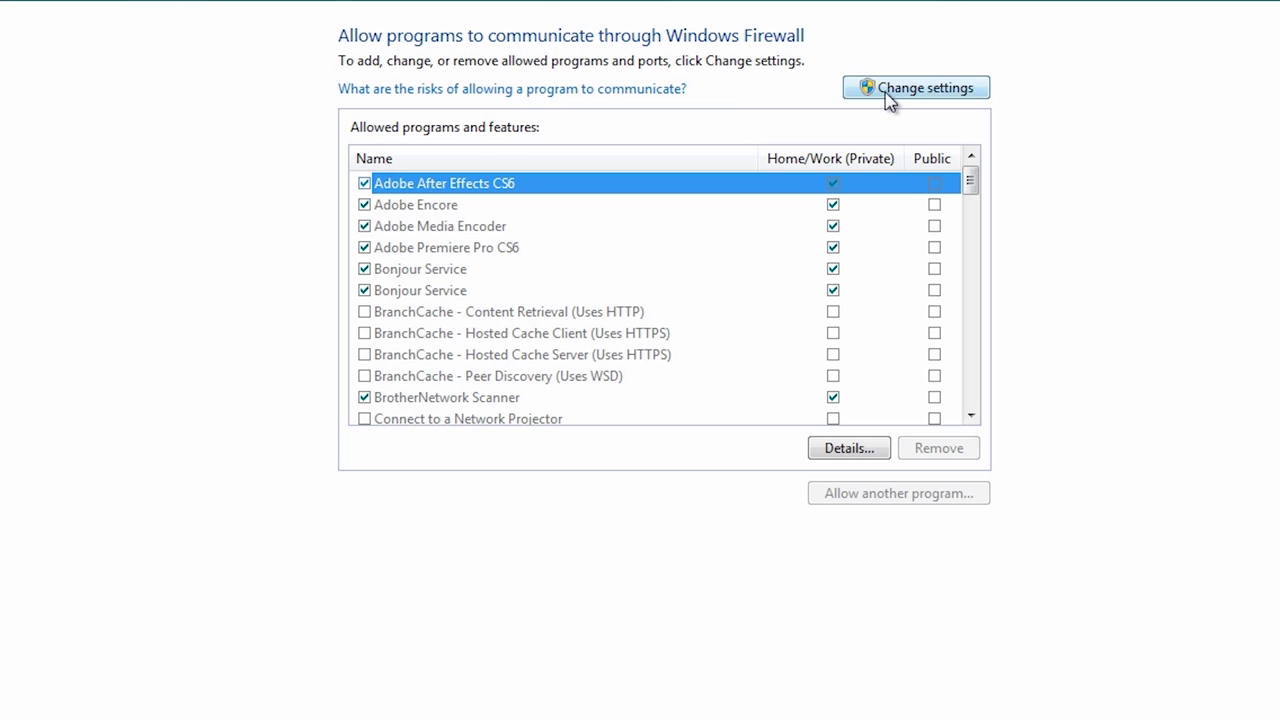
Add Remote Utility to Windows Firewall's allowed programs through Allow another program.
click(888, 96)
drag(973, 187, 969, 214)
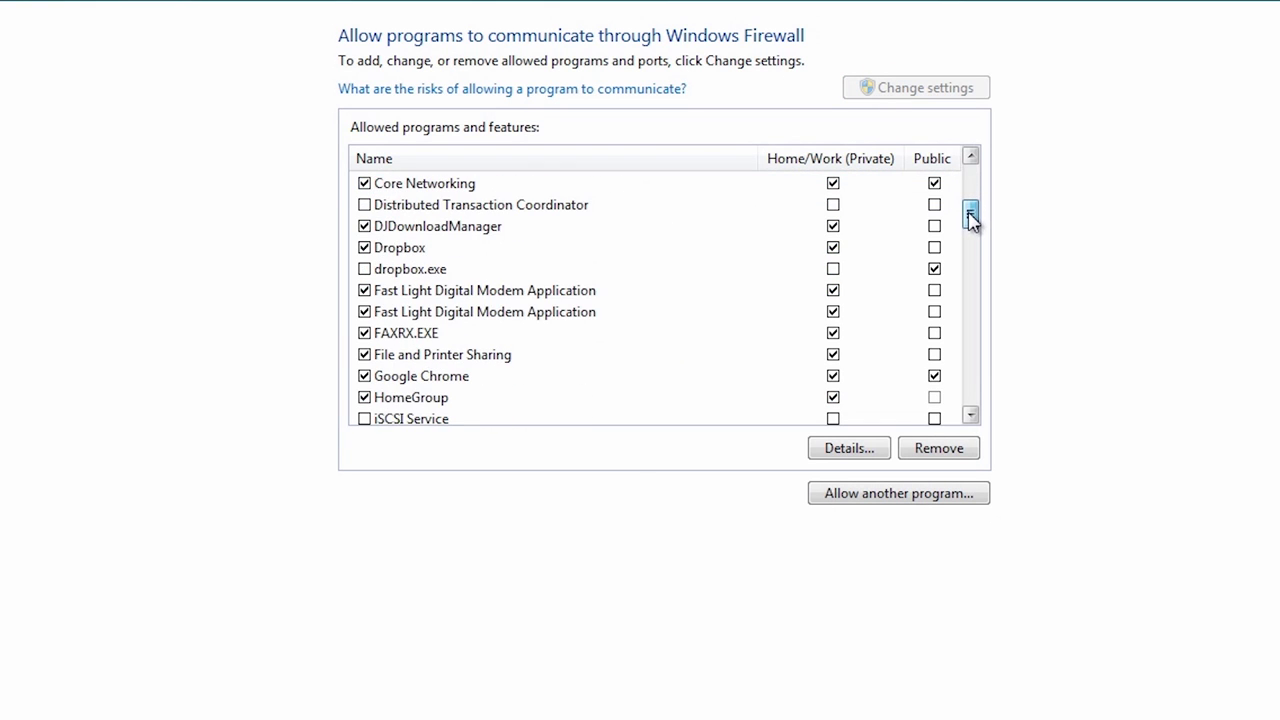
click(889, 503)
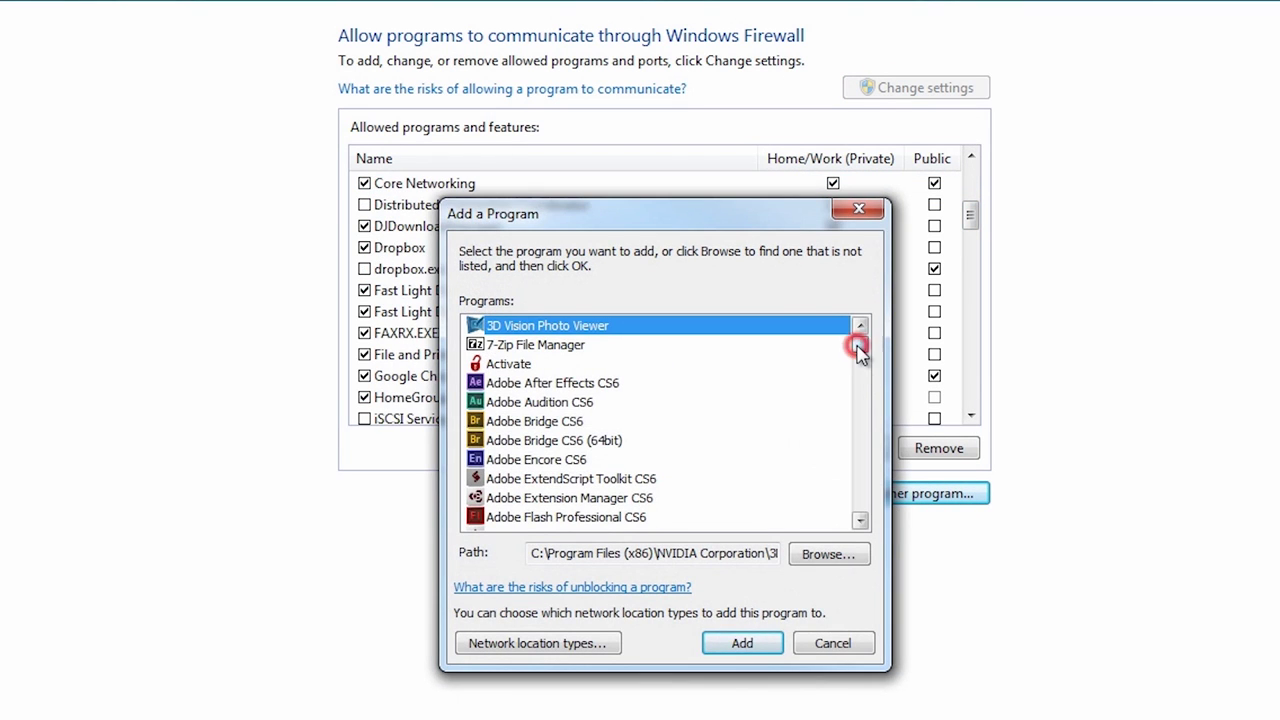
drag(858, 337, 862, 443)
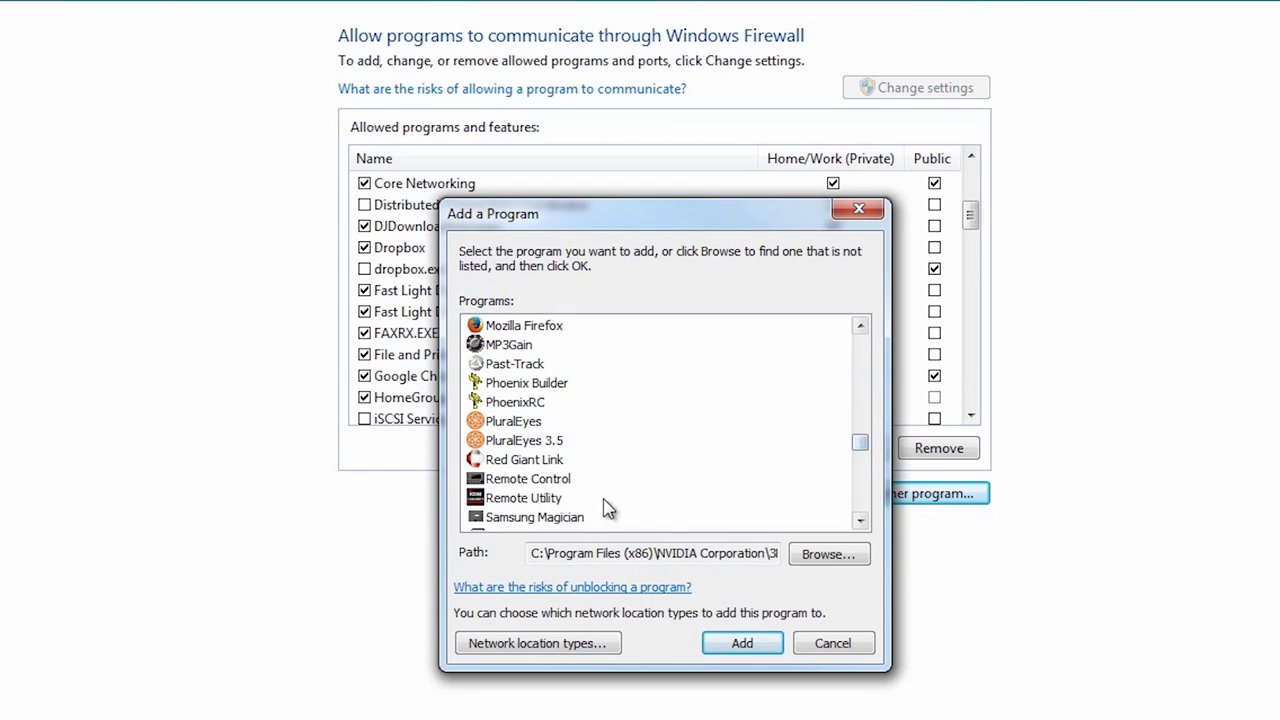
click(540, 500)
click(742, 645)
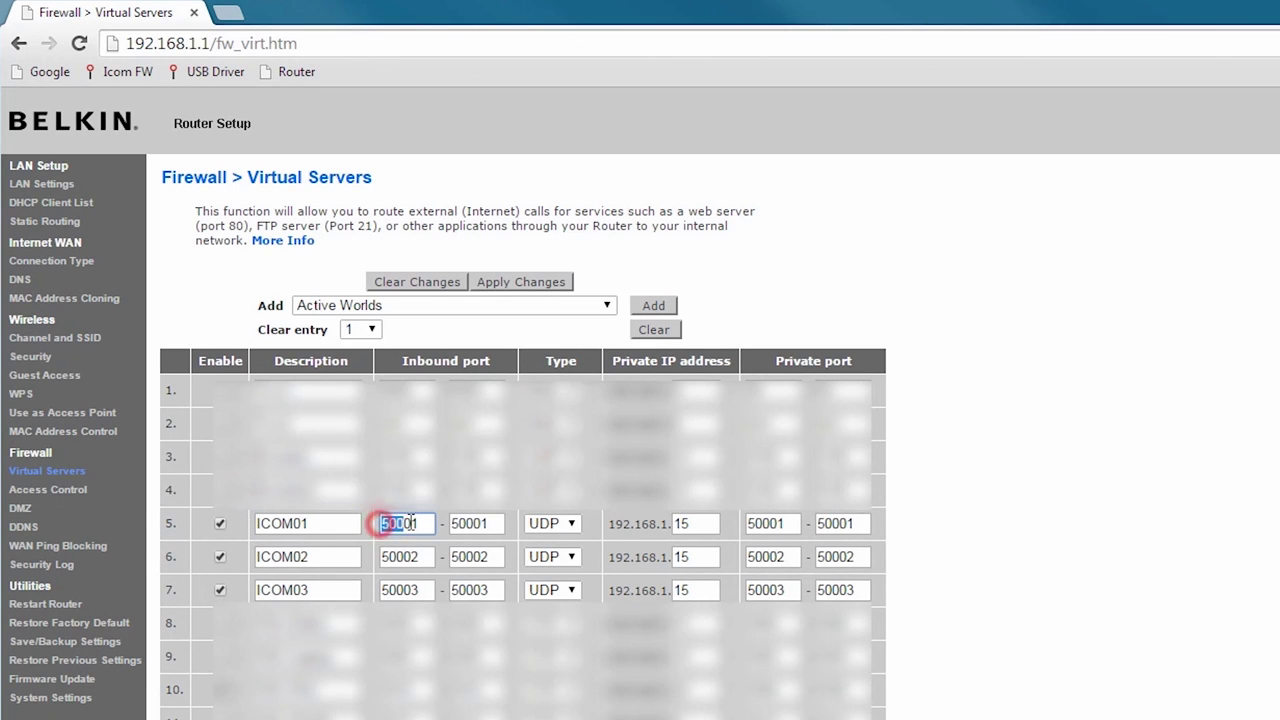
Review the ICOM01 row's inbound port 50001, private IP and private port 50001, then the ICOM02 row.
double_click(470, 523)
double_click(686, 523)
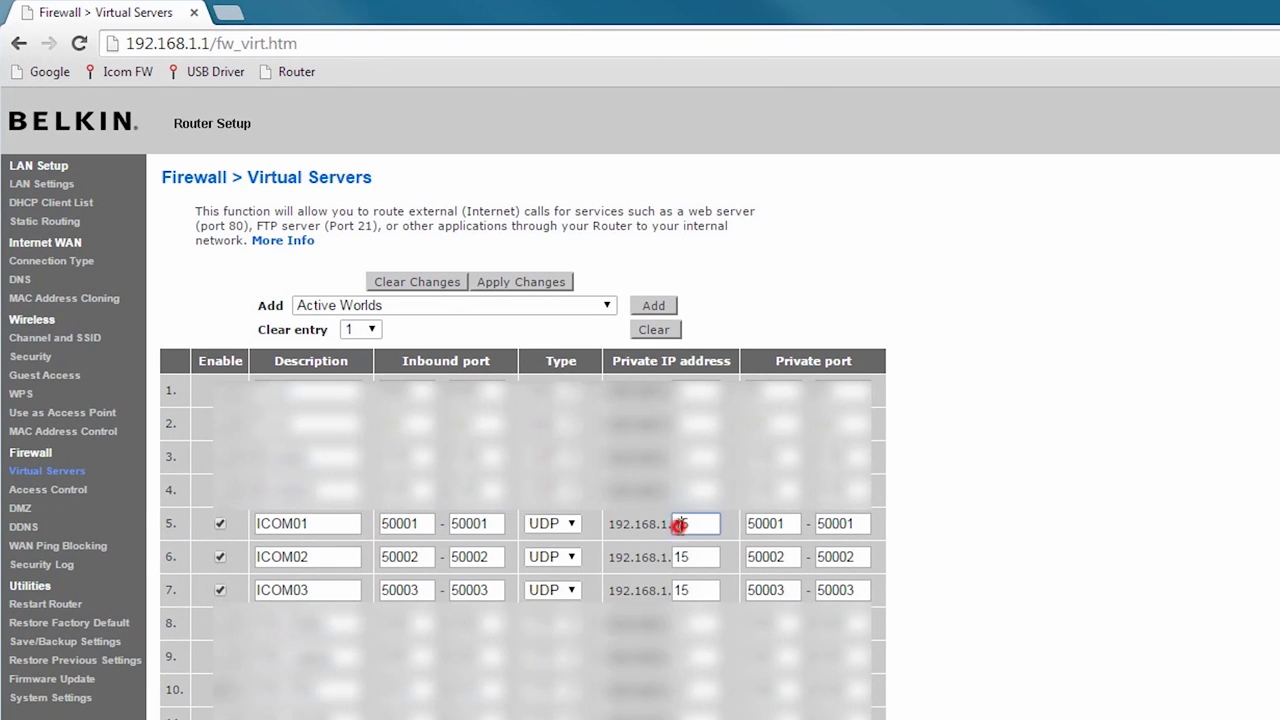
double_click(770, 523)
double_click(838, 523)
double_click(348, 557)
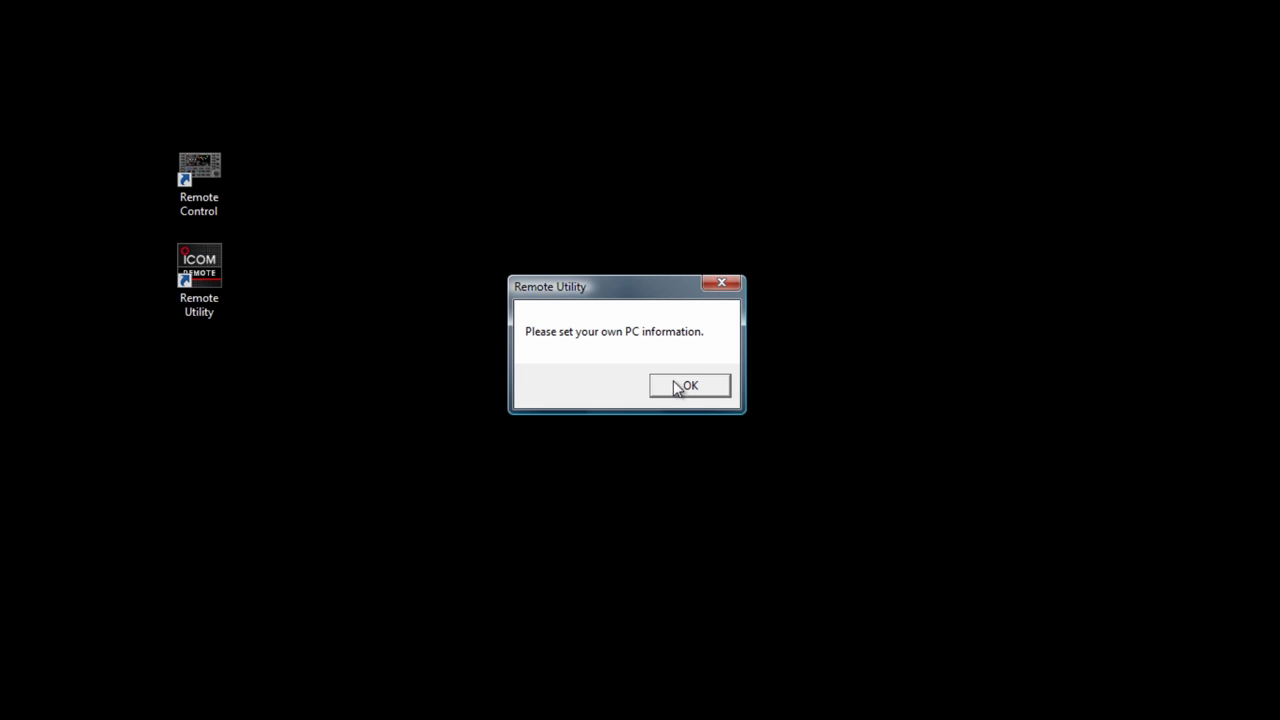
Enter the base-station PC name, choose FTTH as the access line, apply, and close the utility to restart.
click(680, 391)
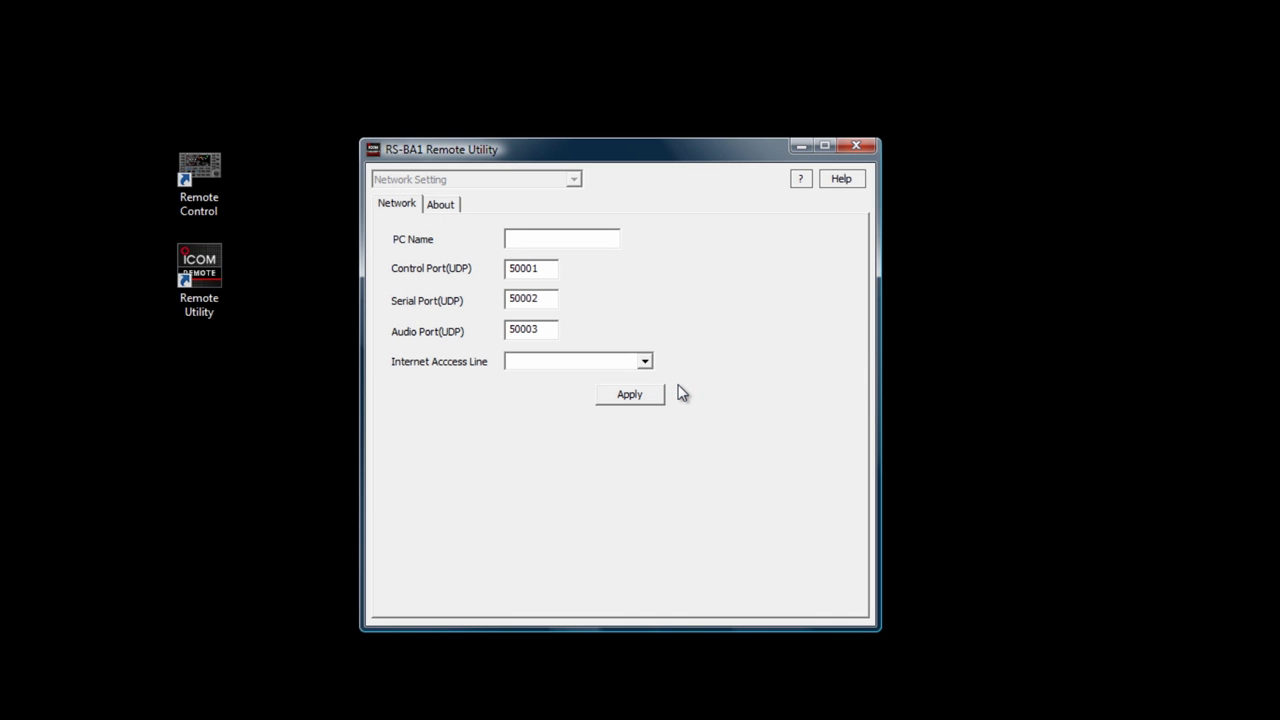
click(571, 243)
text(N3JF-Base)
click(532, 360)
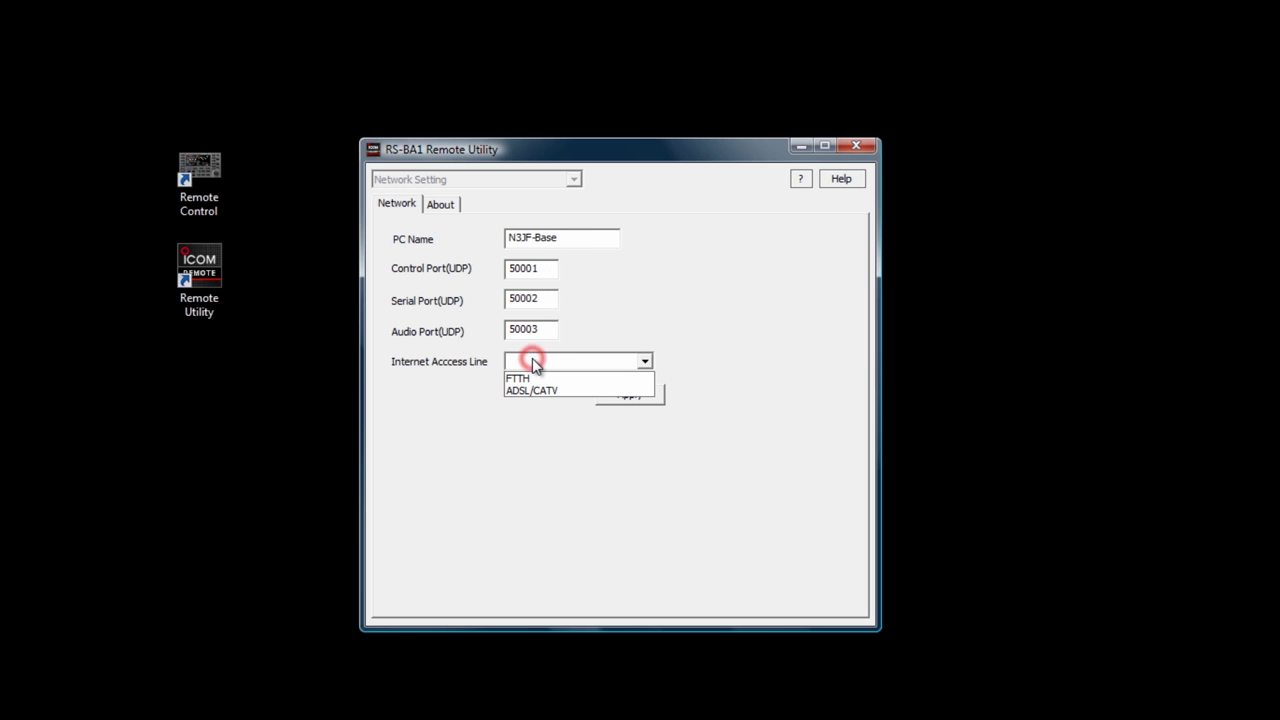
click(528, 379)
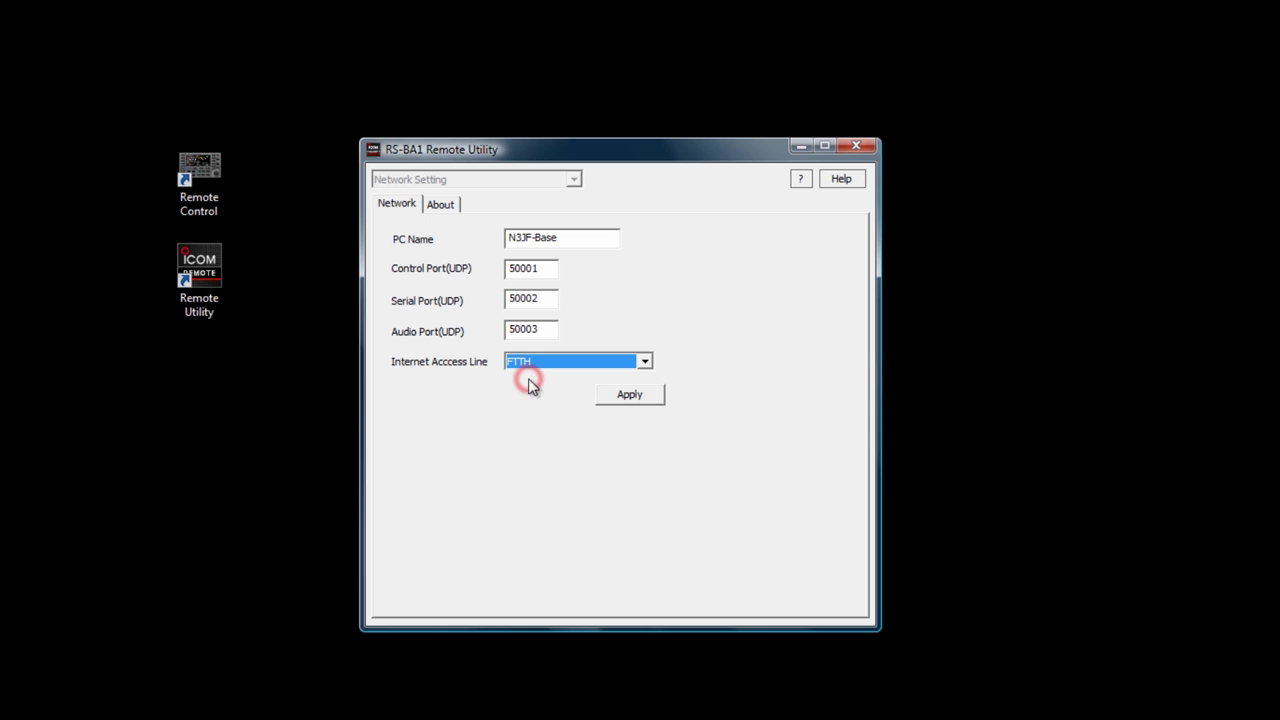
click(617, 394)
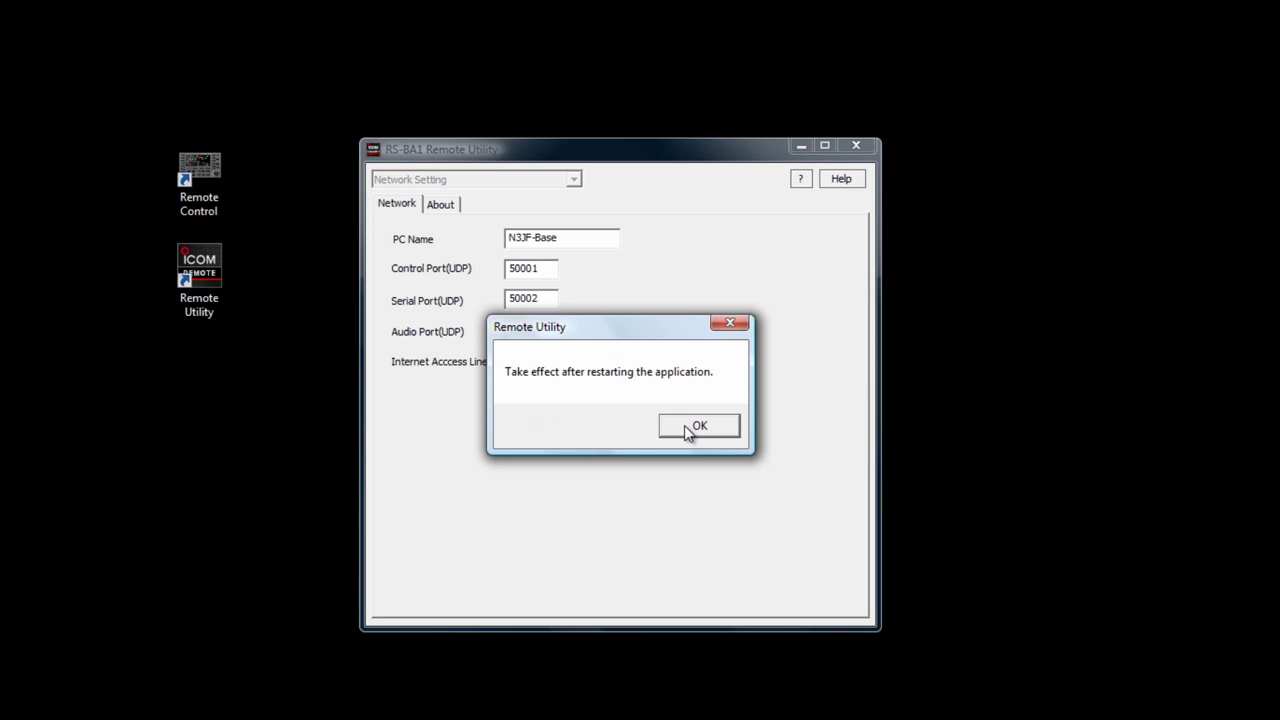
click(684, 425)
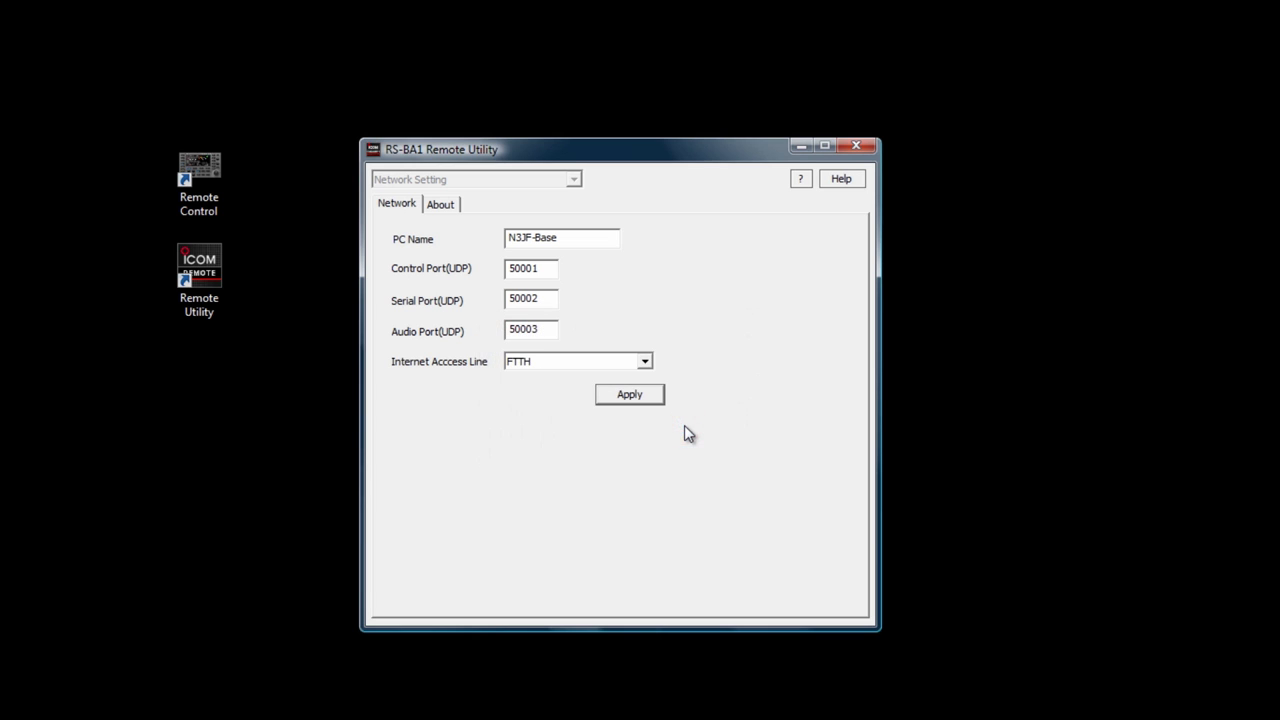
click(851, 150)
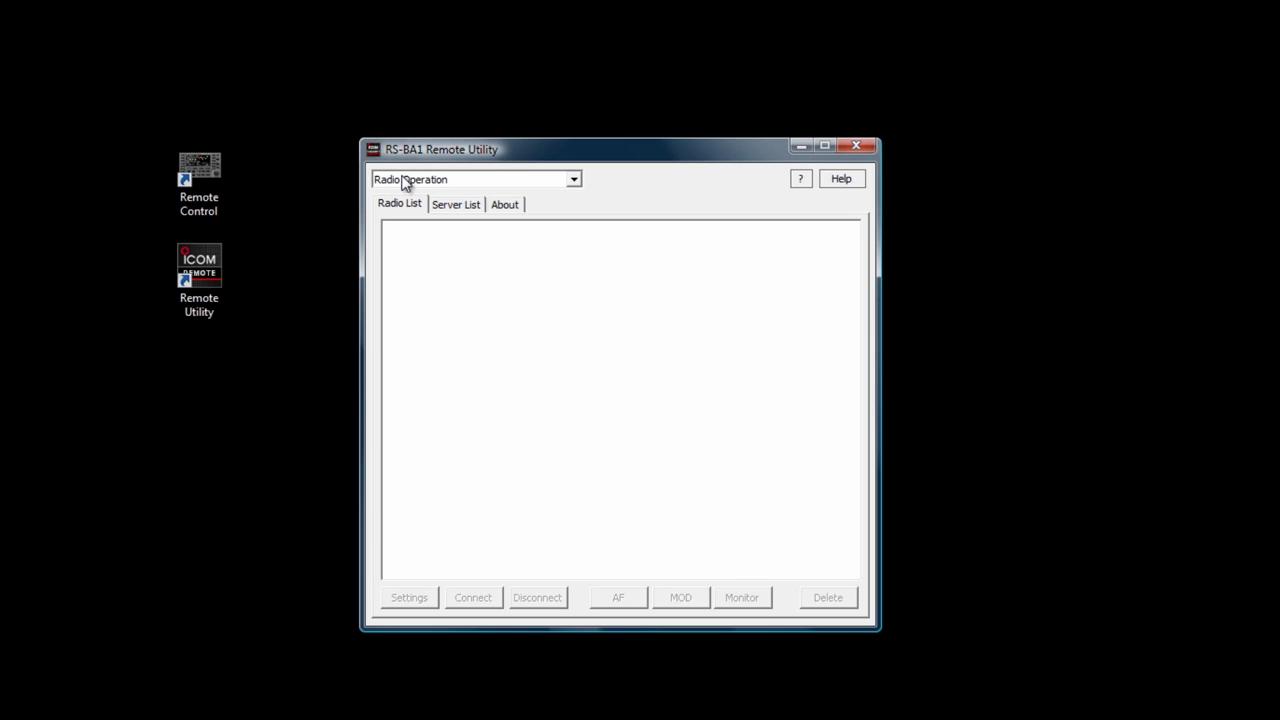
Add a server entry for rsba1.dyndns-remote.com with its description, login user ID and password.
click(447, 207)
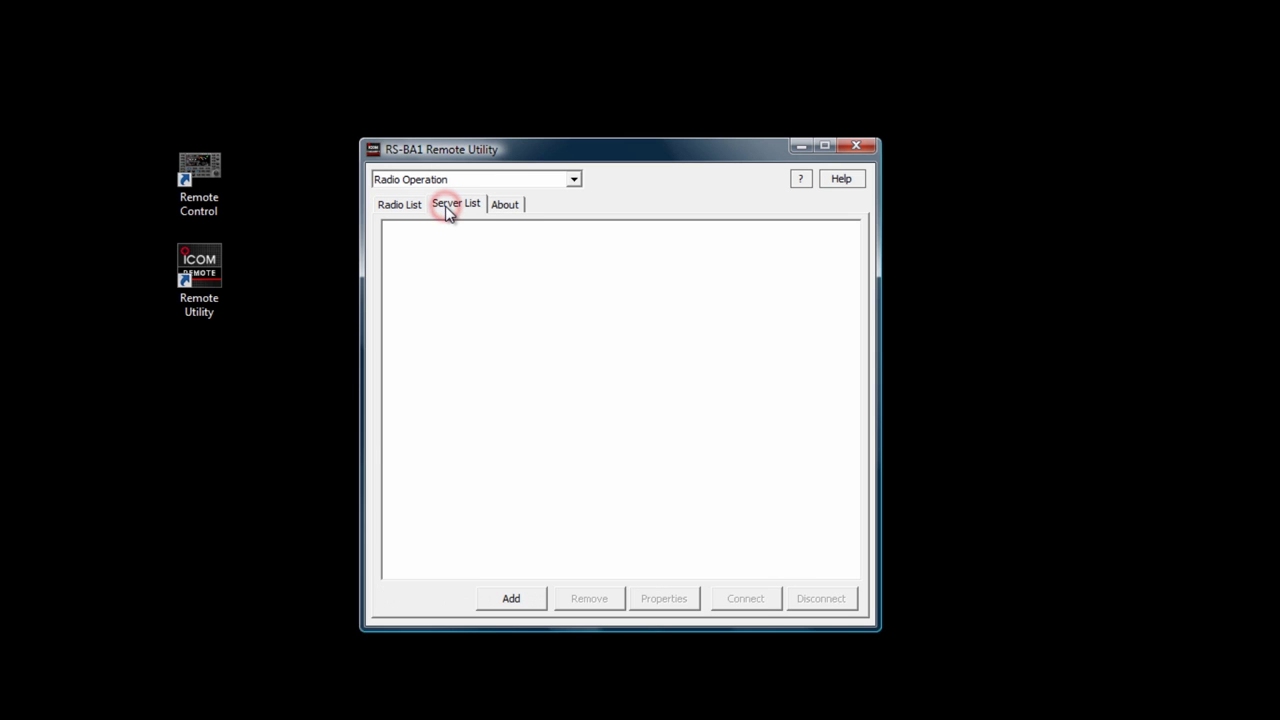
click(512, 600)
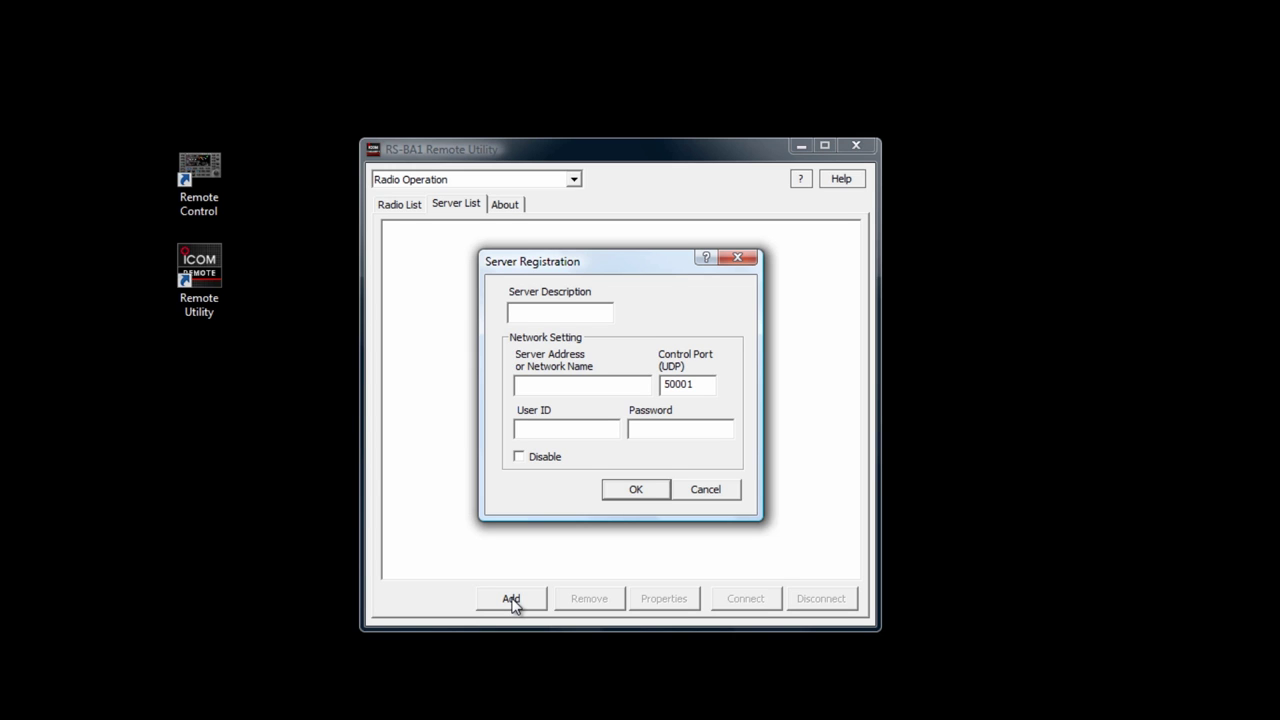
text(N3JF-Base)
click(561, 394)
text(rsba1.dyndns-remote.com)
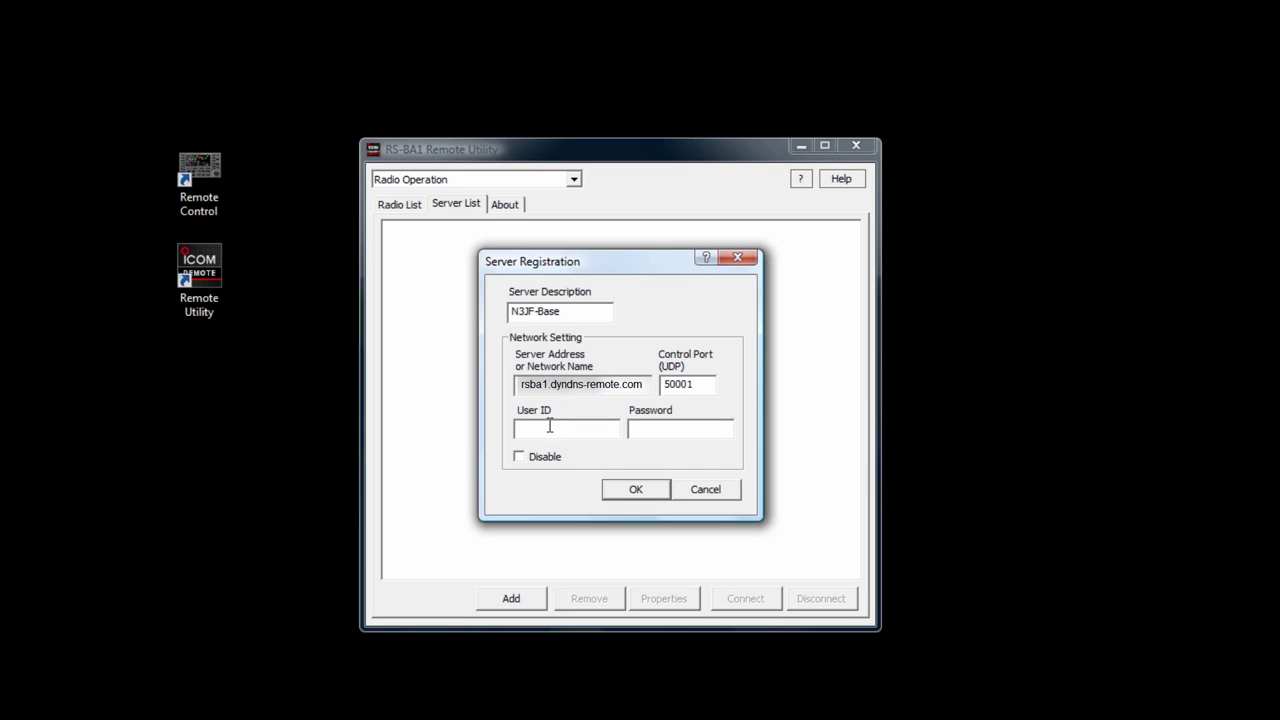
click(549, 427)
text(n3jf)
click(643, 429)
text(********)
click(634, 490)
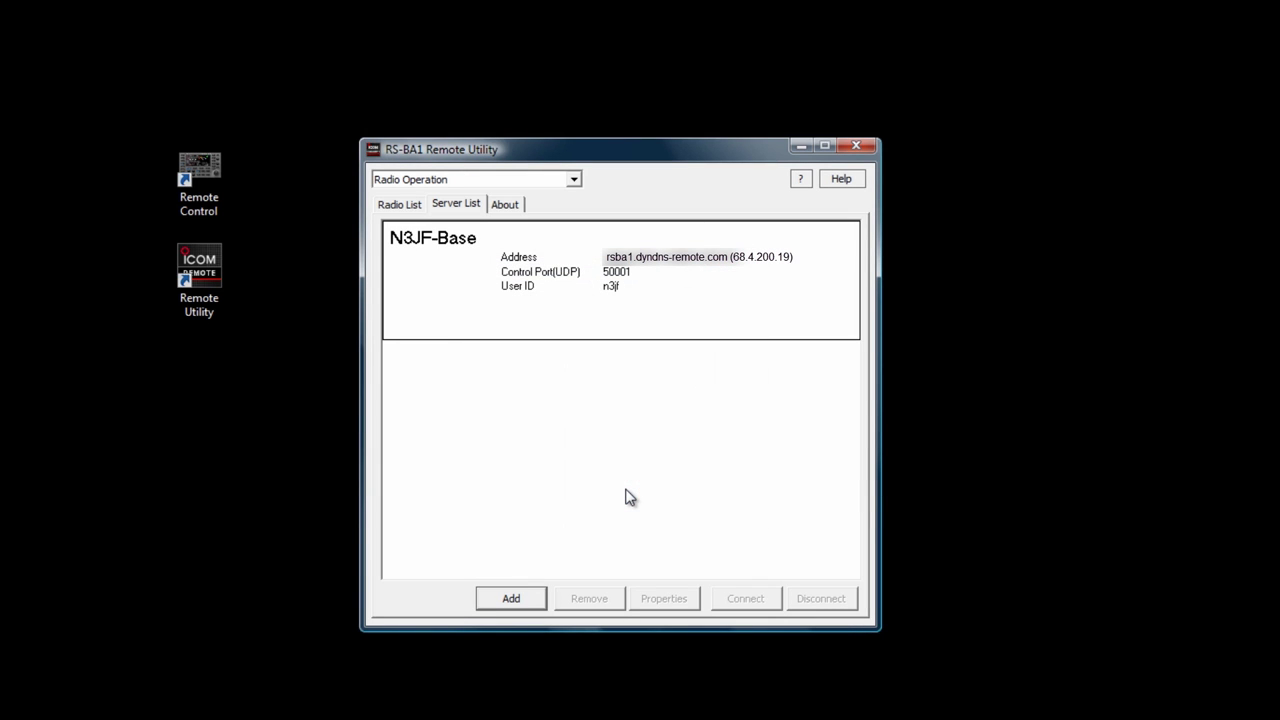
Check the base-station server's properties, connect to it, and view the Radio List.
click(524, 294)
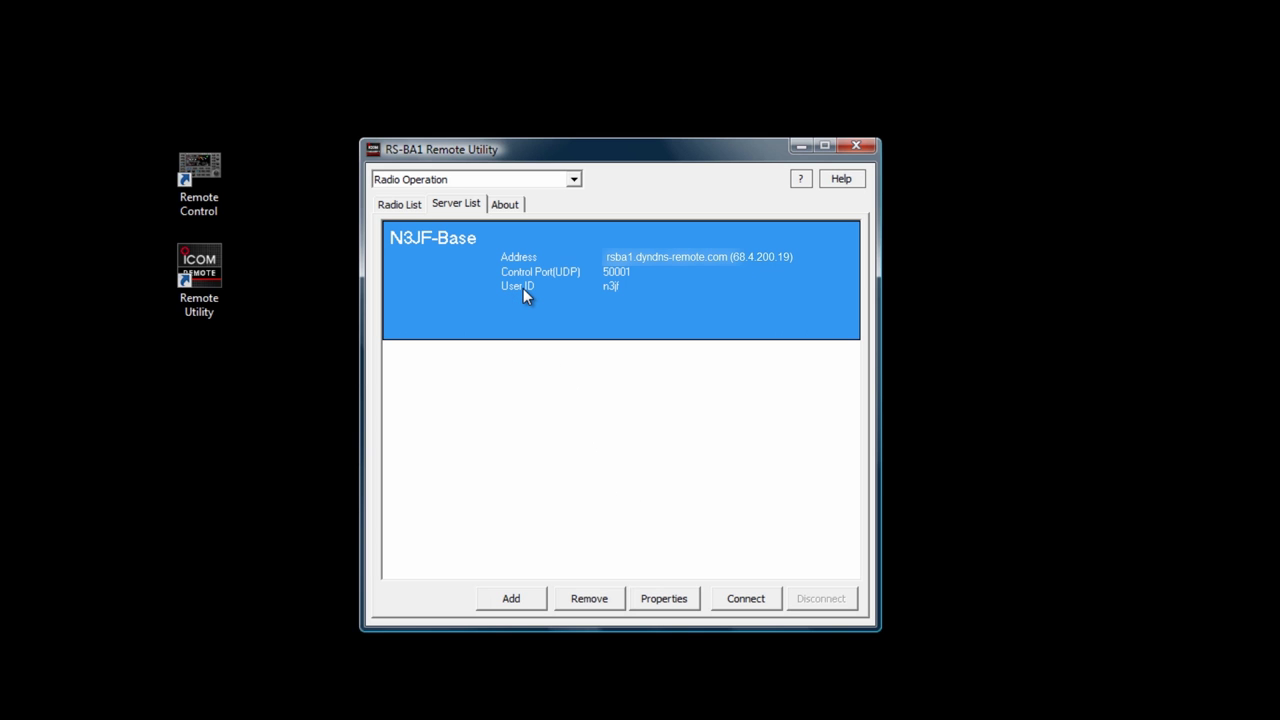
click(656, 602)
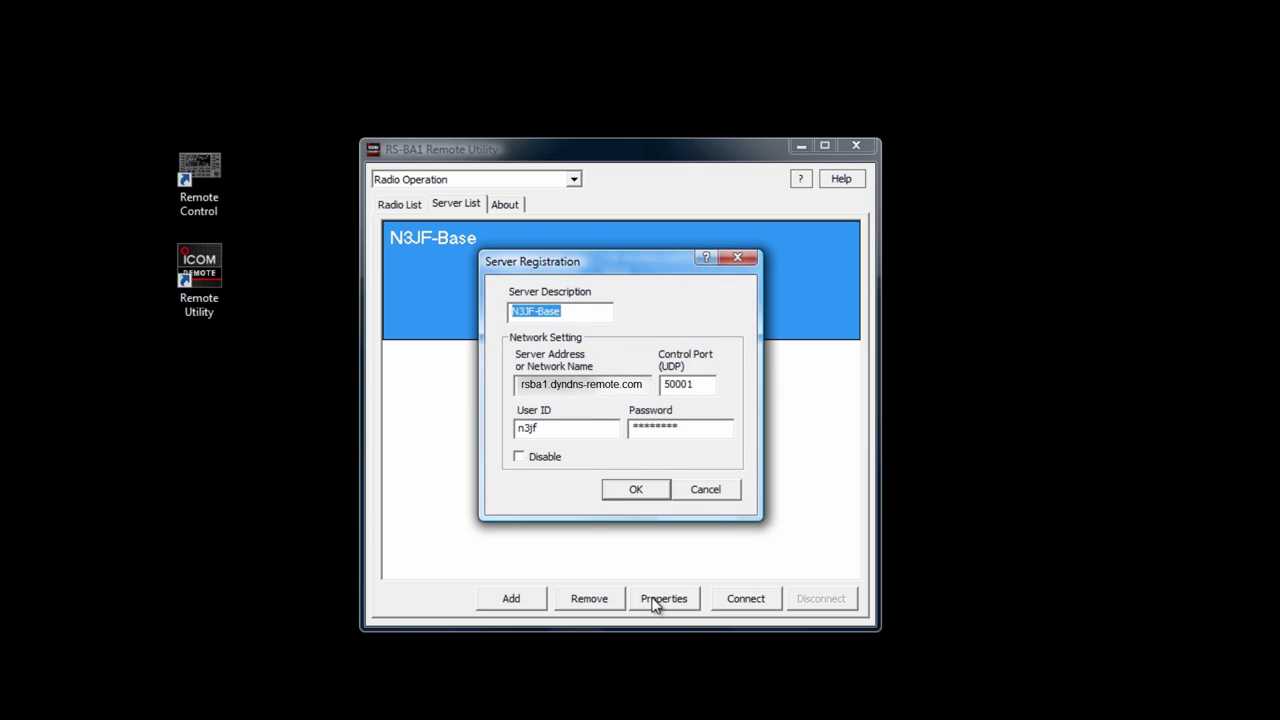
click(700, 497)
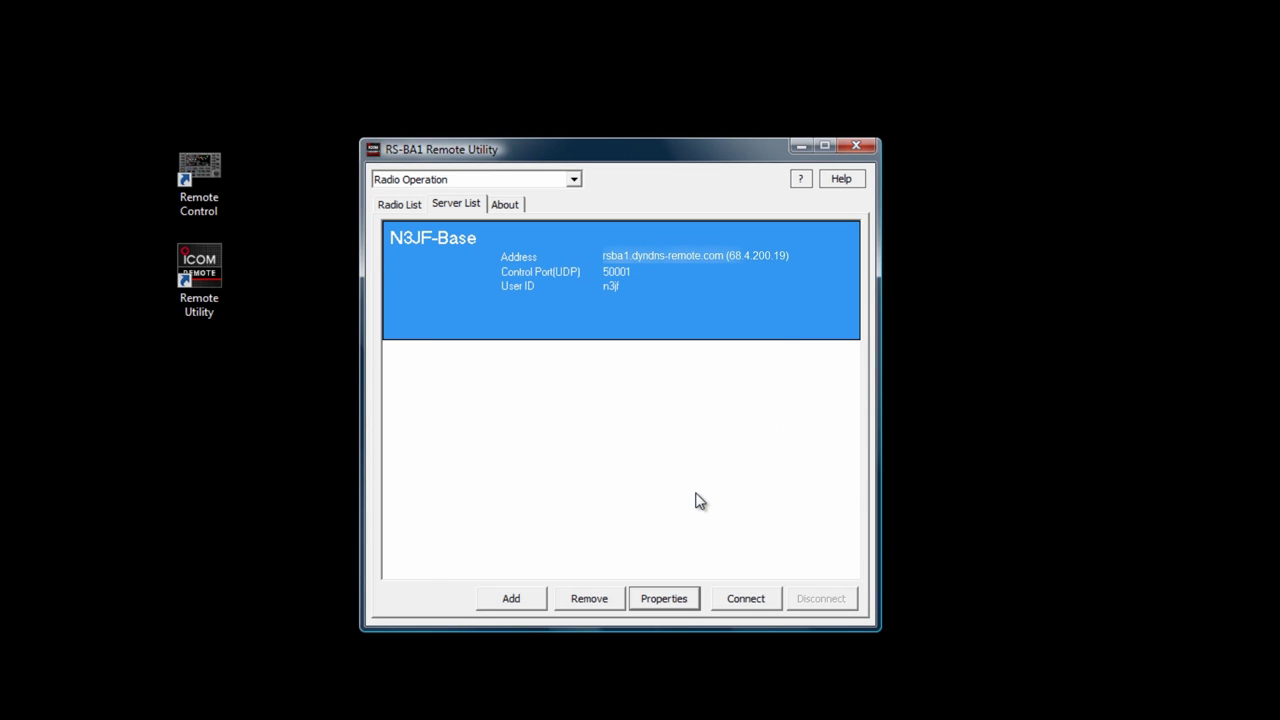
click(748, 599)
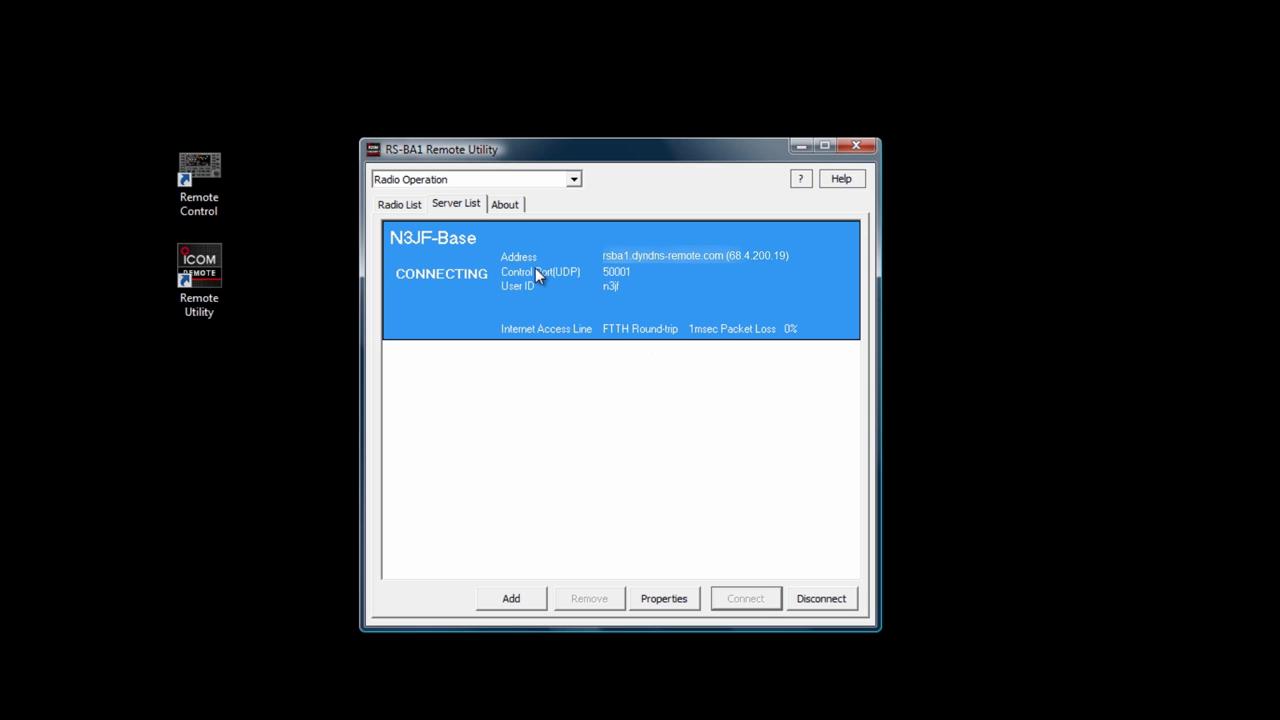
click(389, 208)
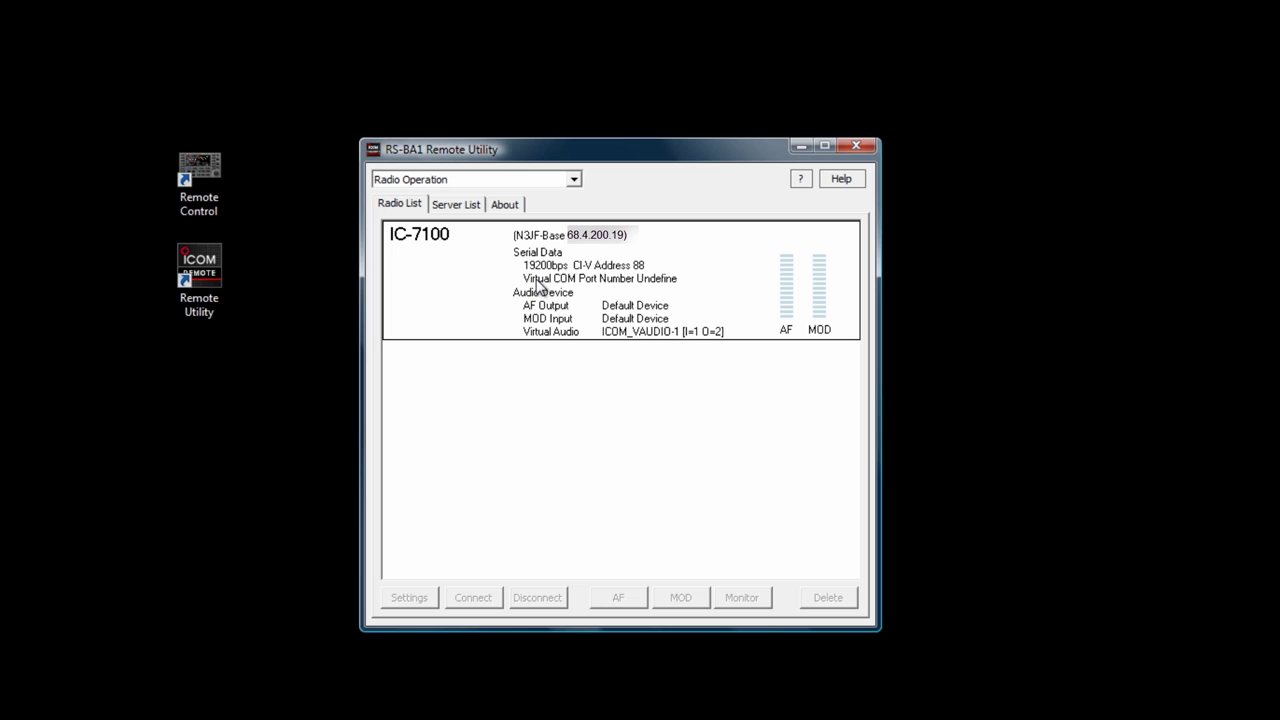
Set the IC-7100's virtual COM port number to COM8 and save its settings.
click(536, 280)
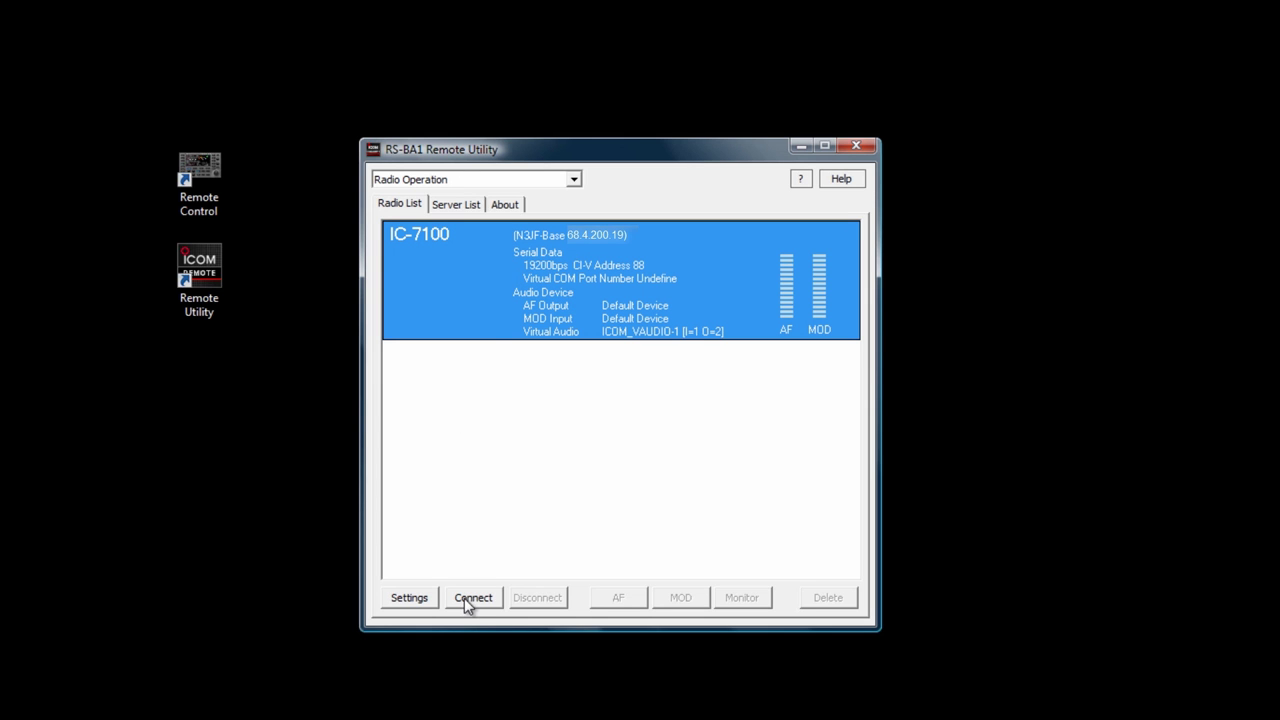
click(424, 598)
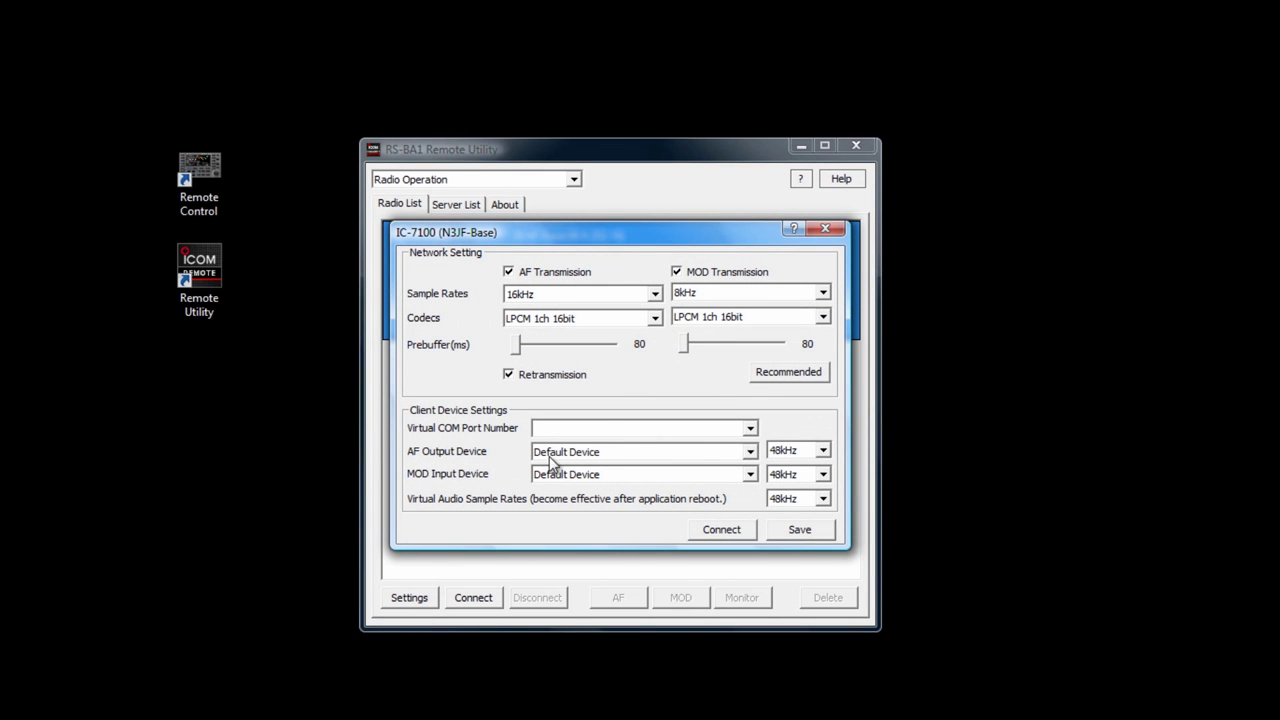
click(597, 431)
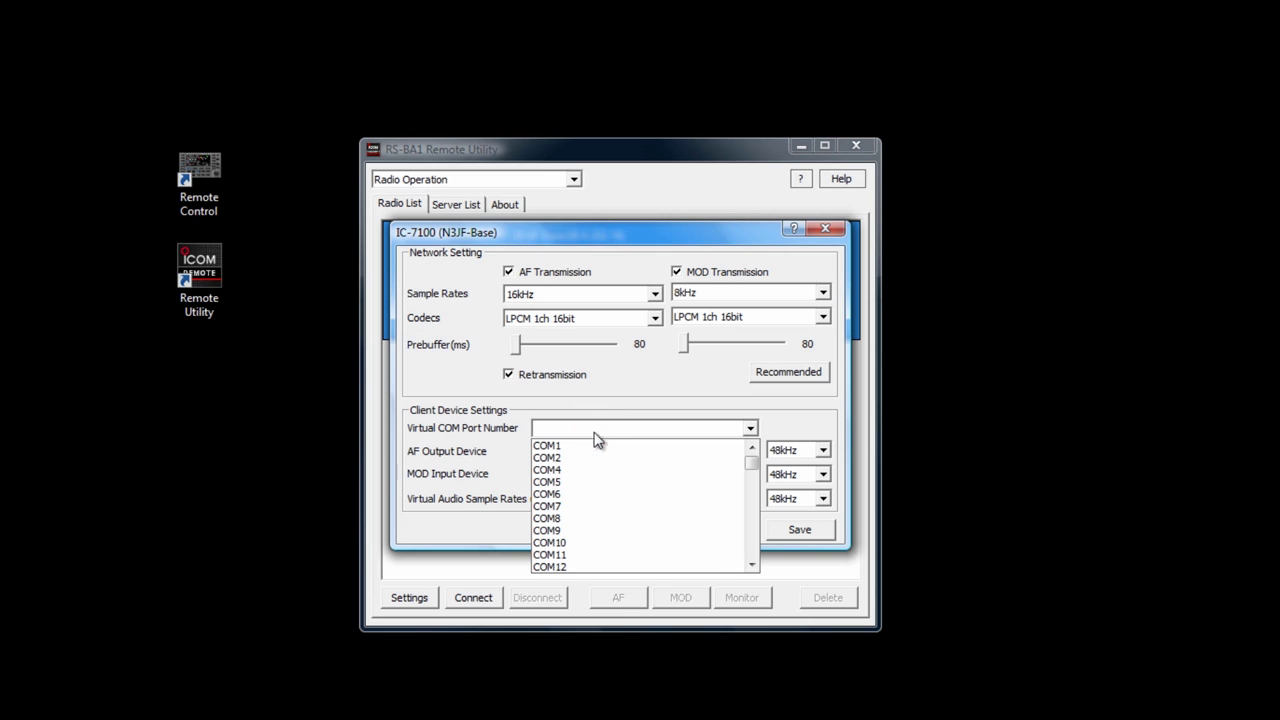
click(557, 519)
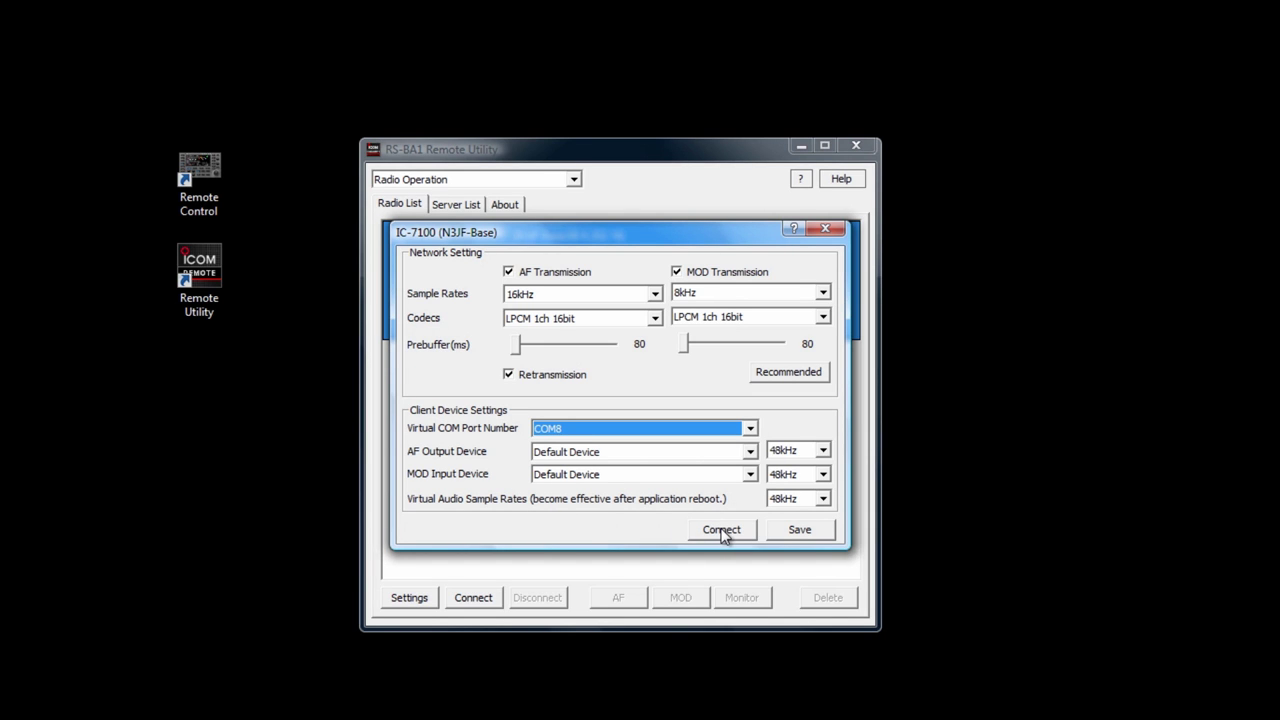
click(779, 530)
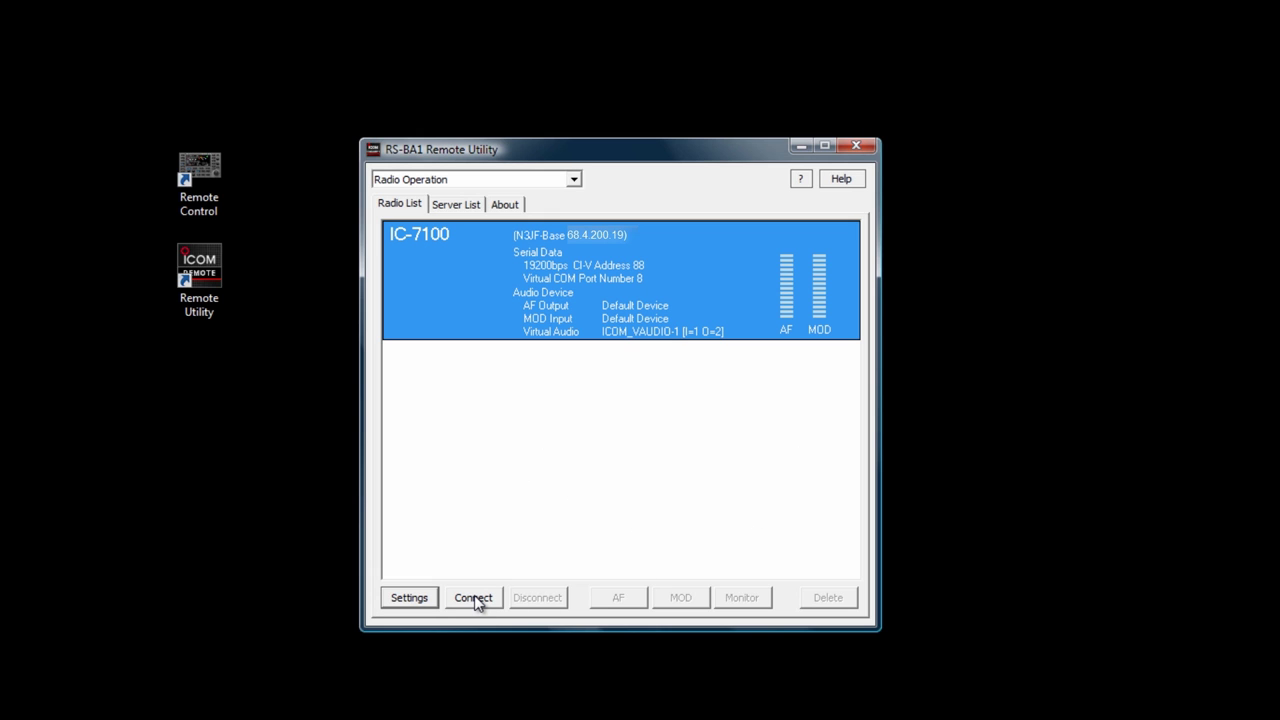
Connect to the IC-7100, acknowledge the virtual serial port notice, and launch RS-BA1 Remote Control.
click(474, 598)
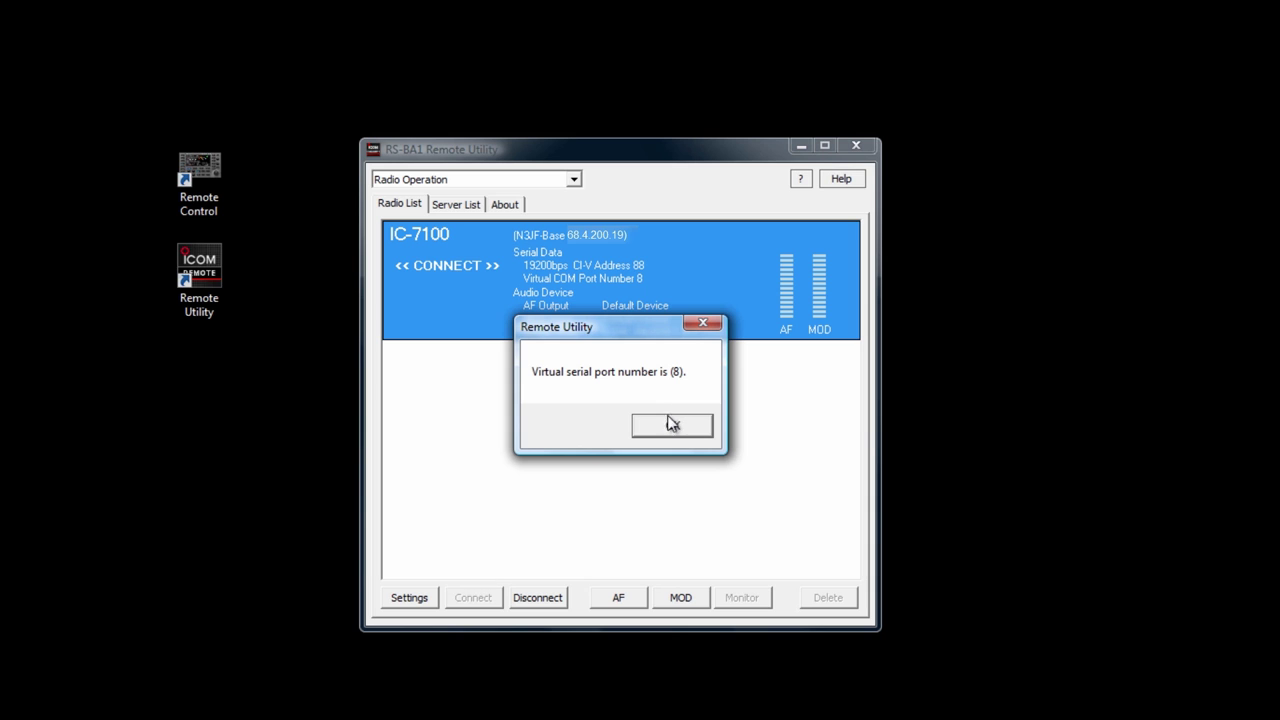
click(671, 428)
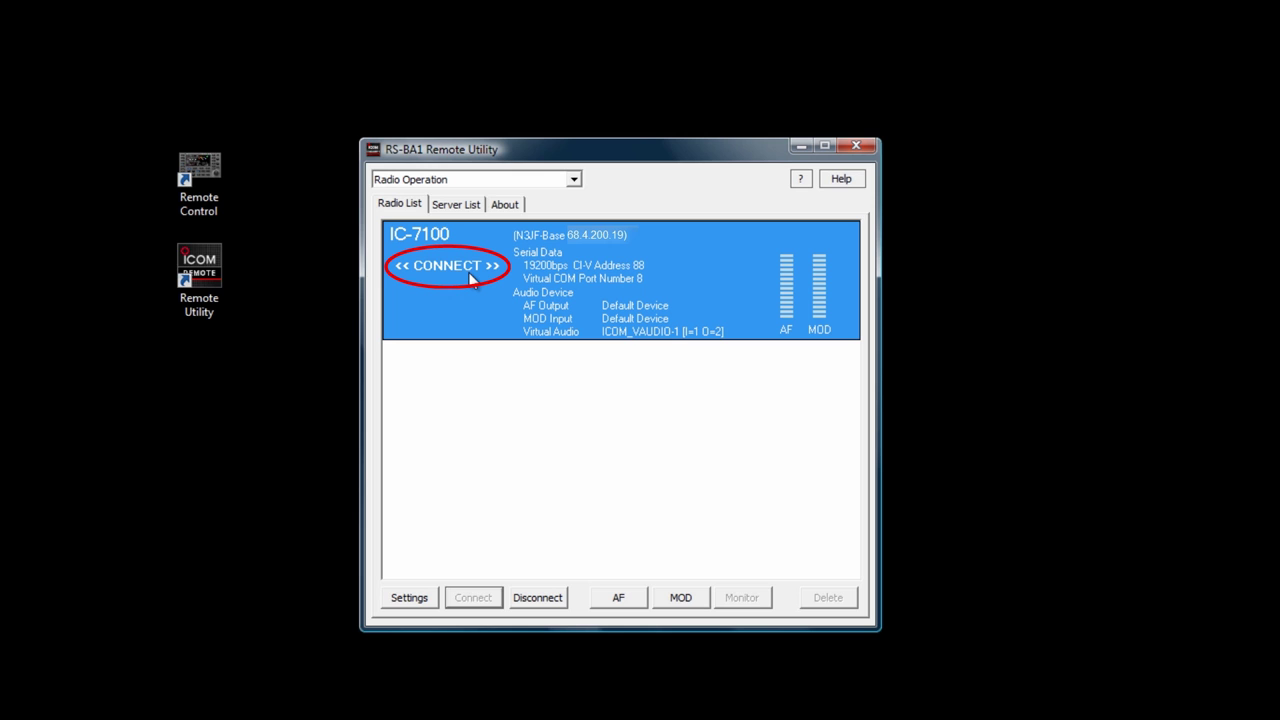
double_click(209, 167)
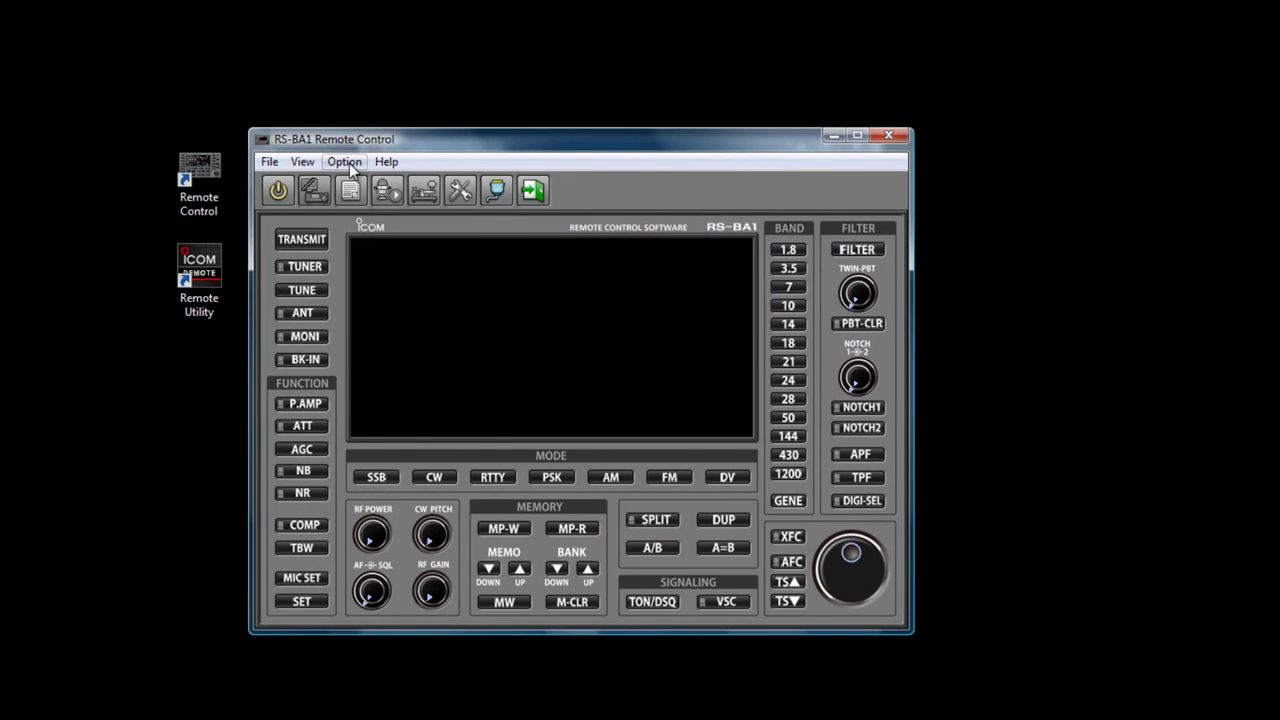
In Connect Setting, choose Model IC-7100, Connection REMOTE and the utility's IC-7100, then connect.
click(330, 161)
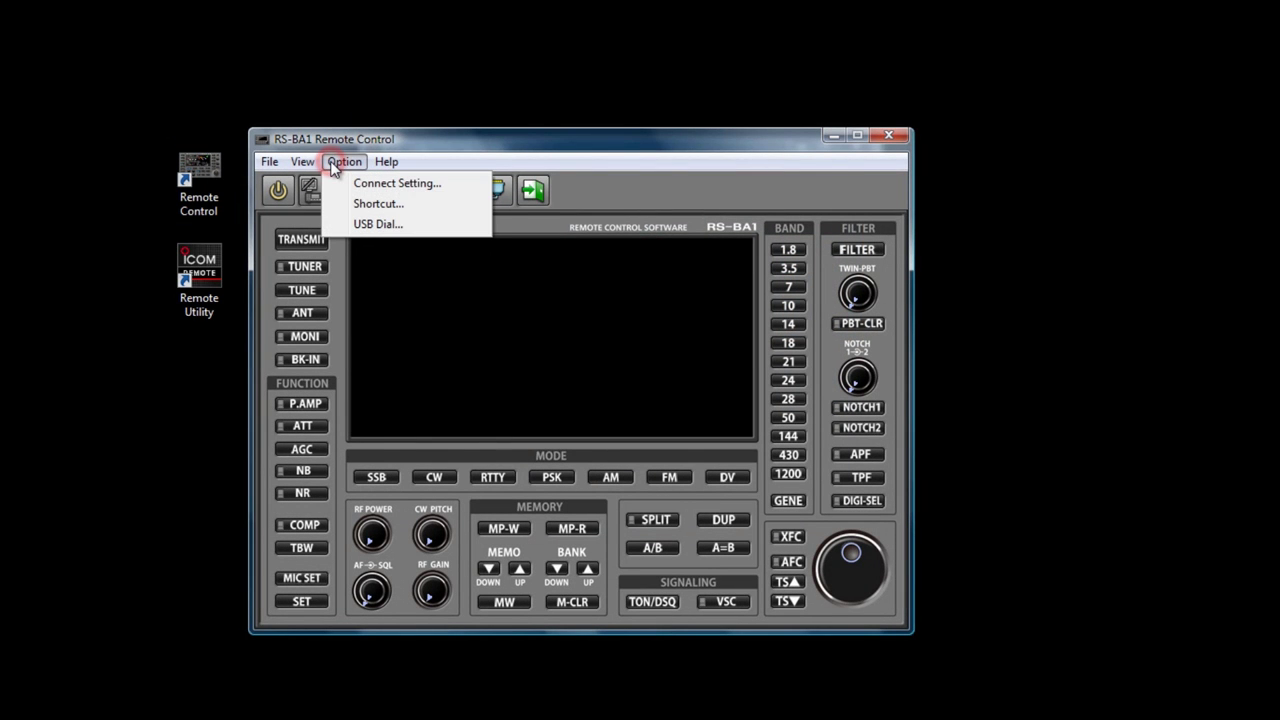
click(362, 186)
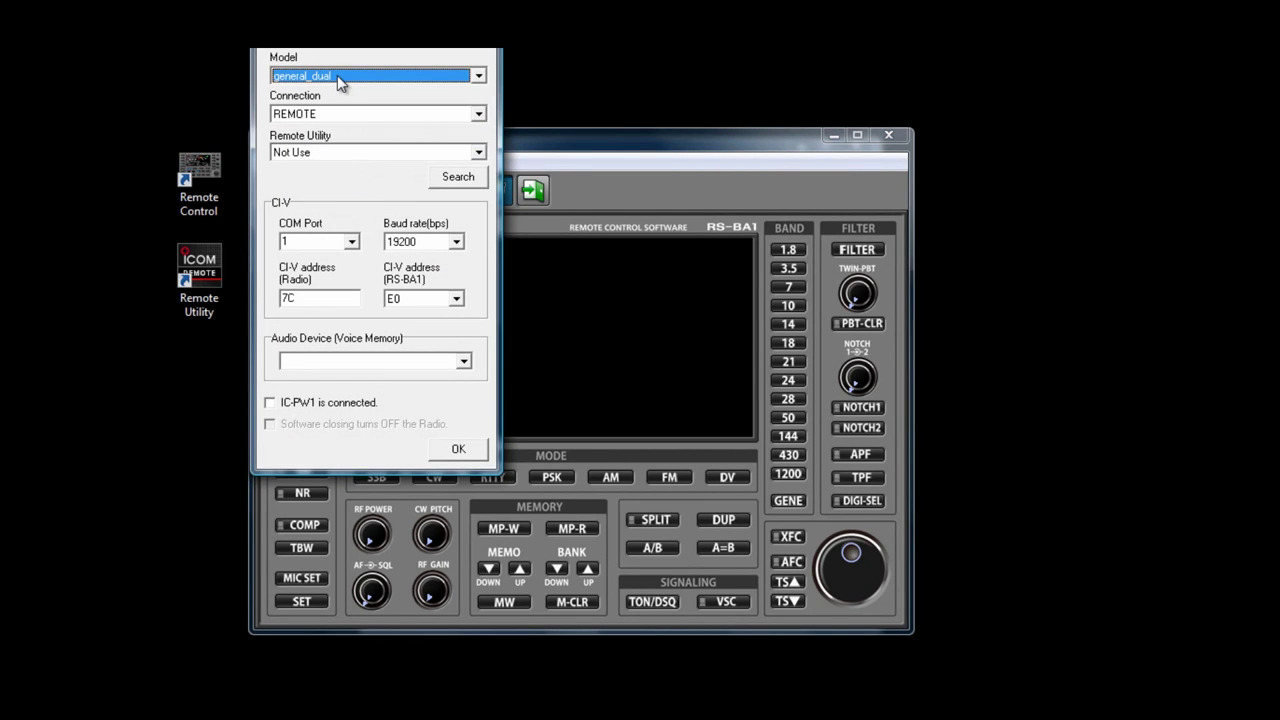
click(337, 75)
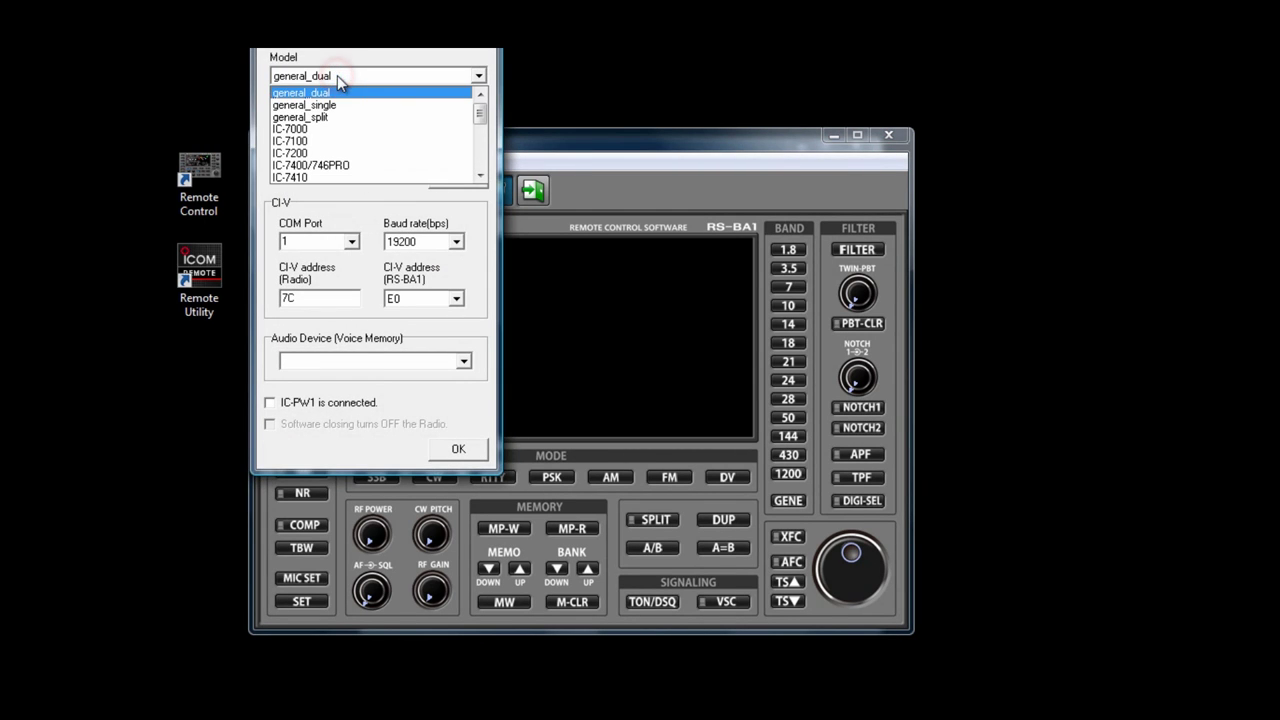
click(323, 141)
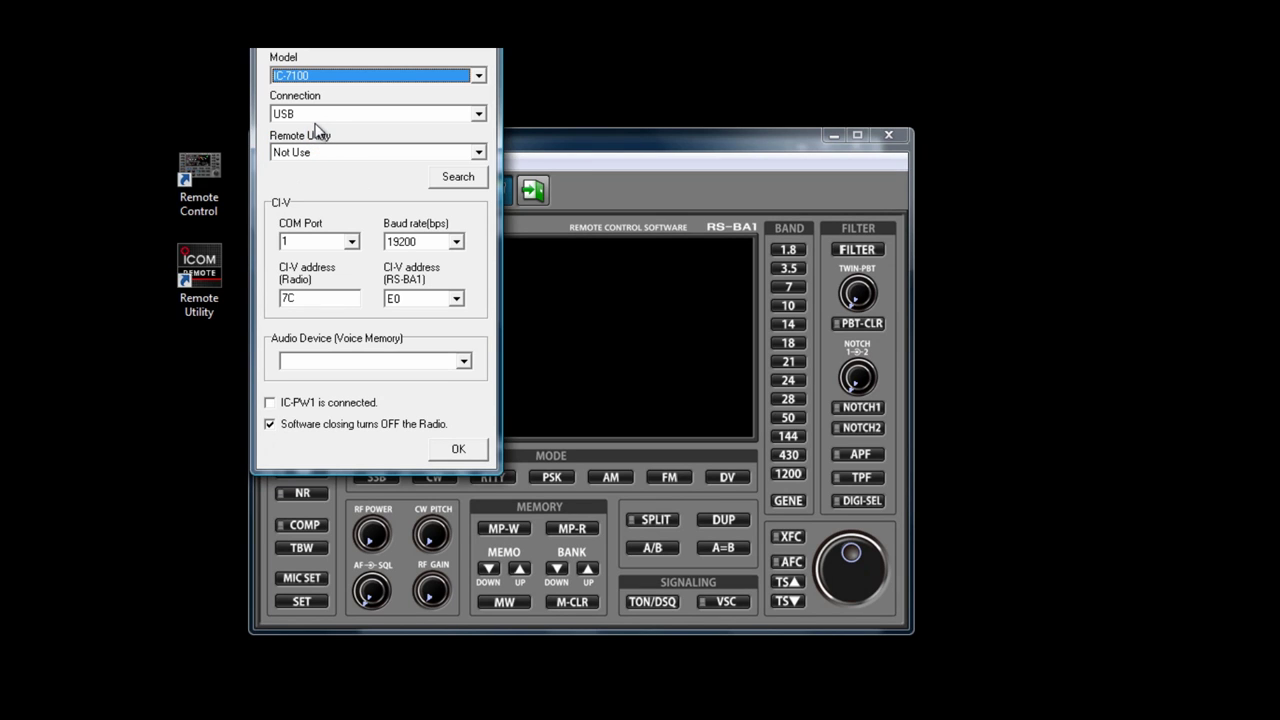
click(318, 116)
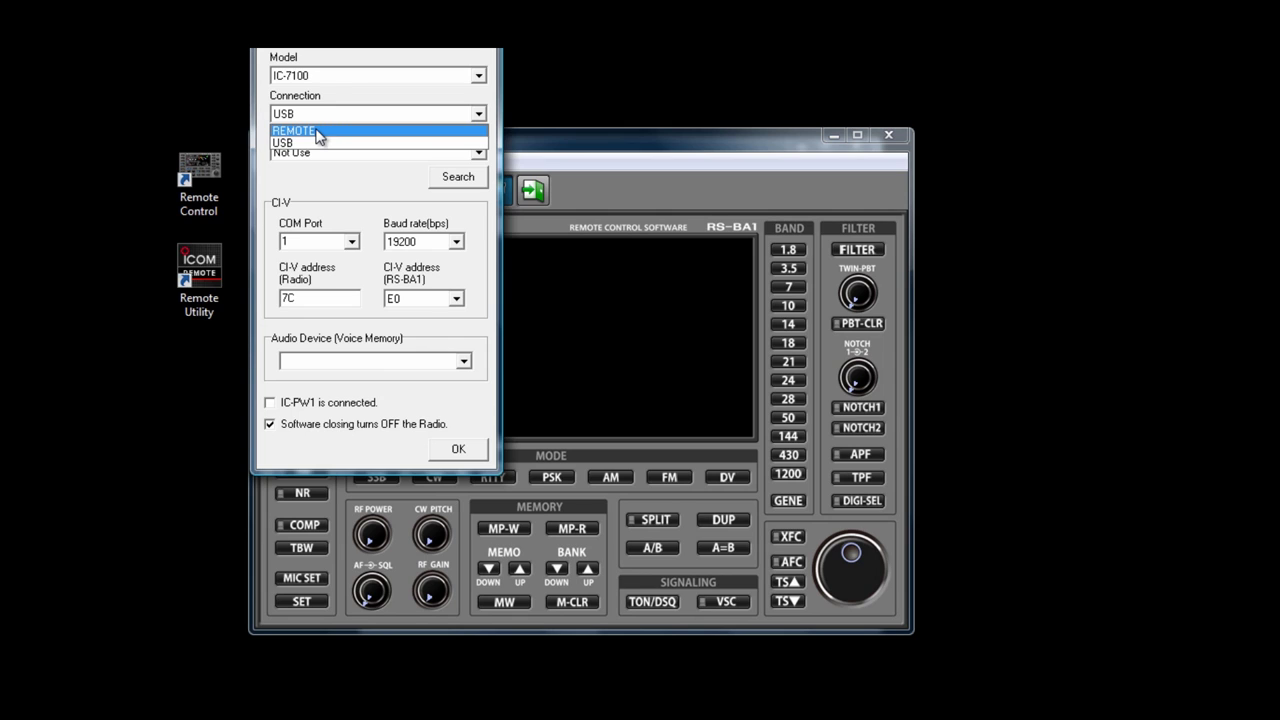
click(316, 131)
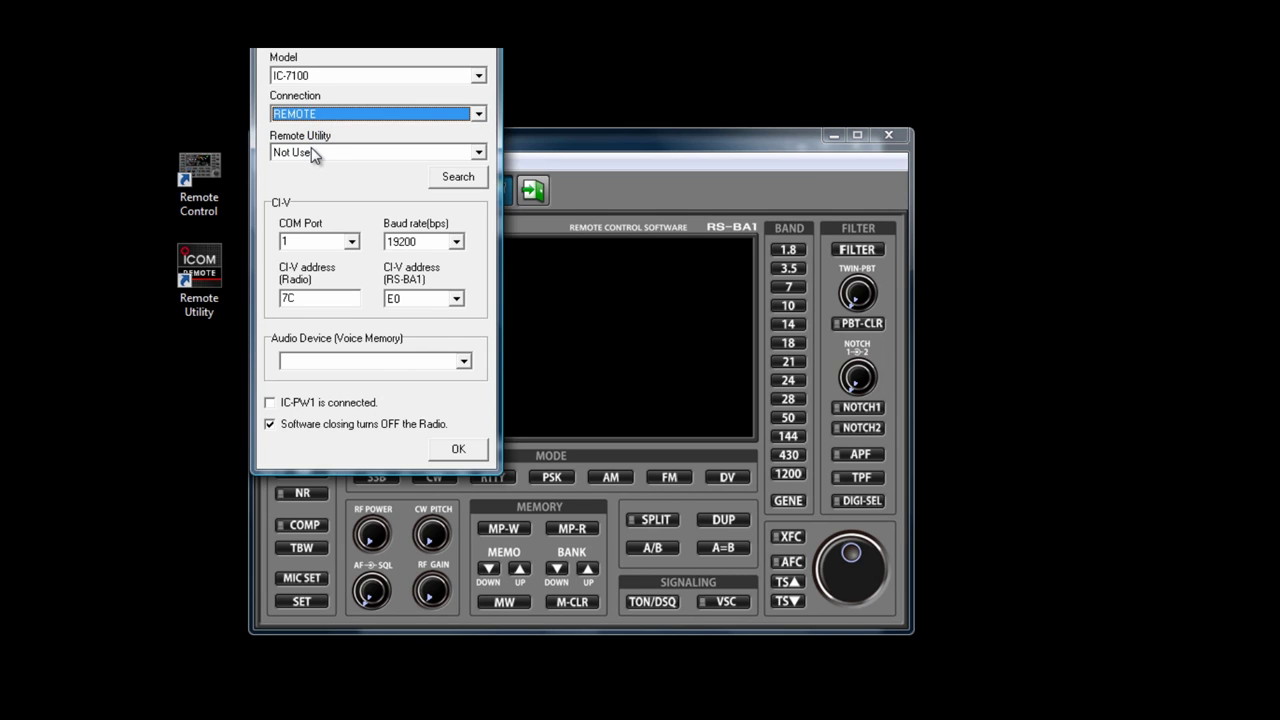
click(311, 152)
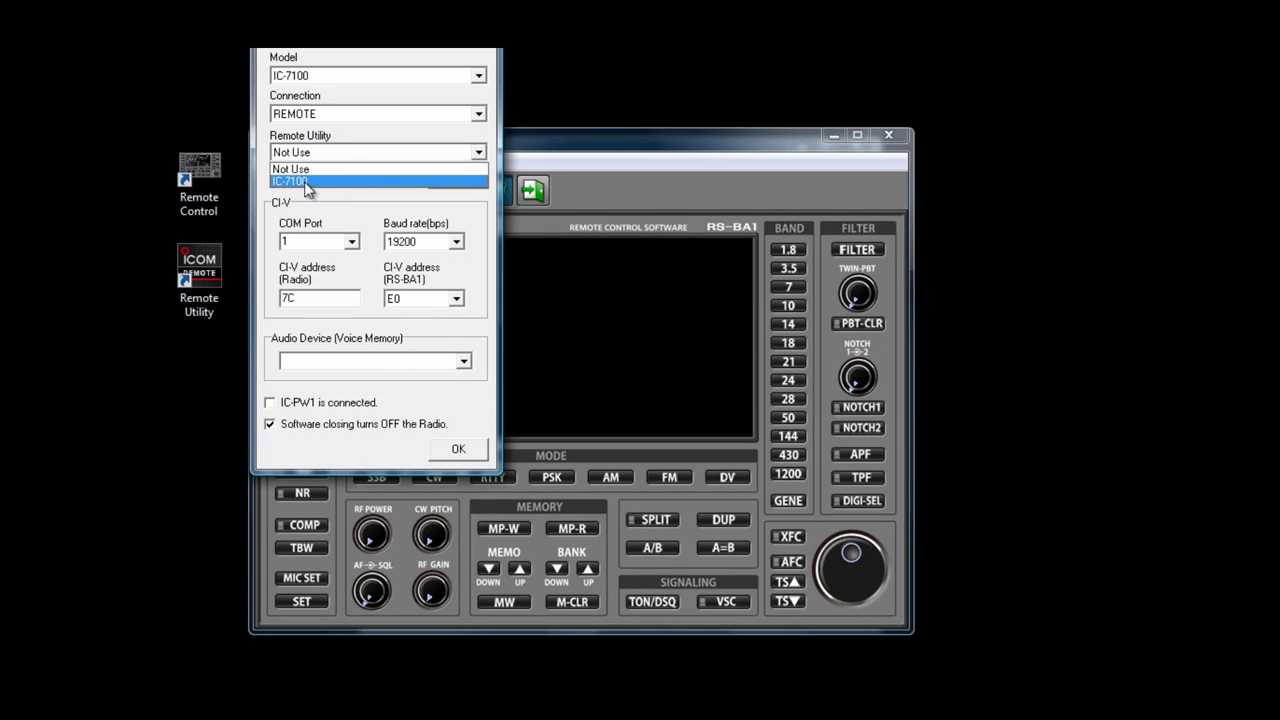
click(306, 182)
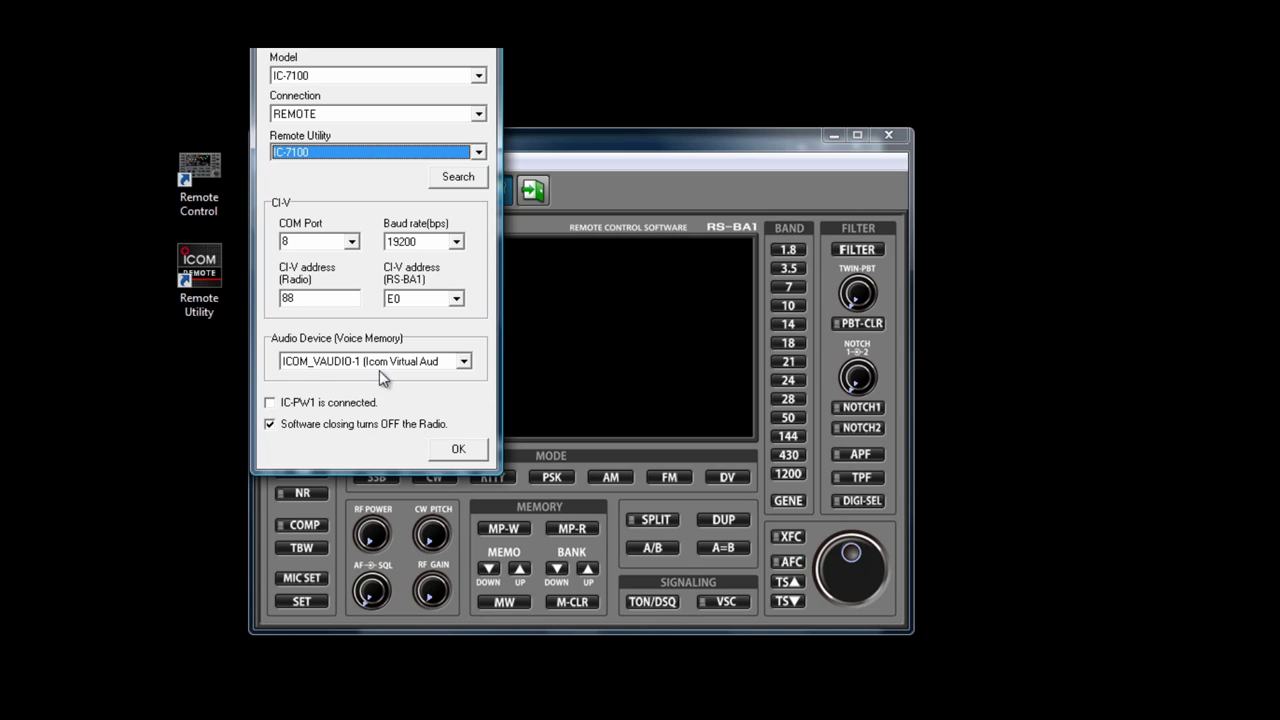
click(455, 450)
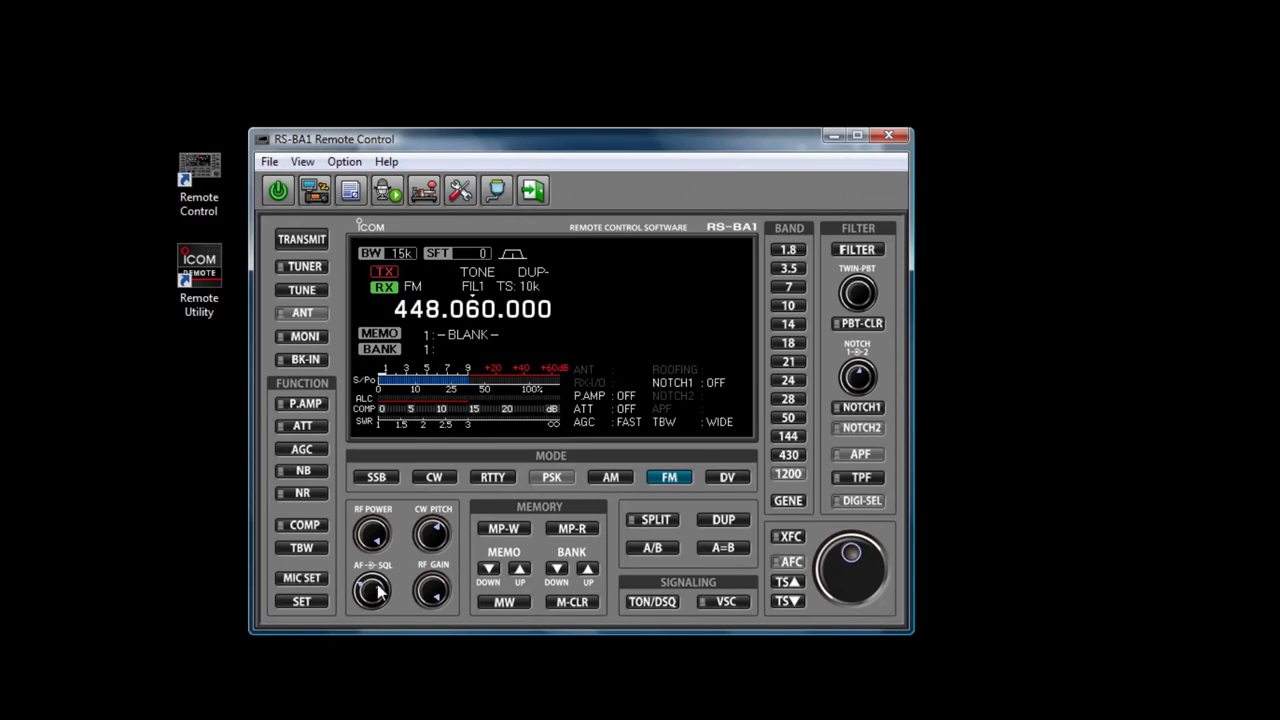
Cycle through SSB, CW, RTTY, AM, FM and DV modes, then enter 446.060.000 on the 430 band.
click(376, 479)
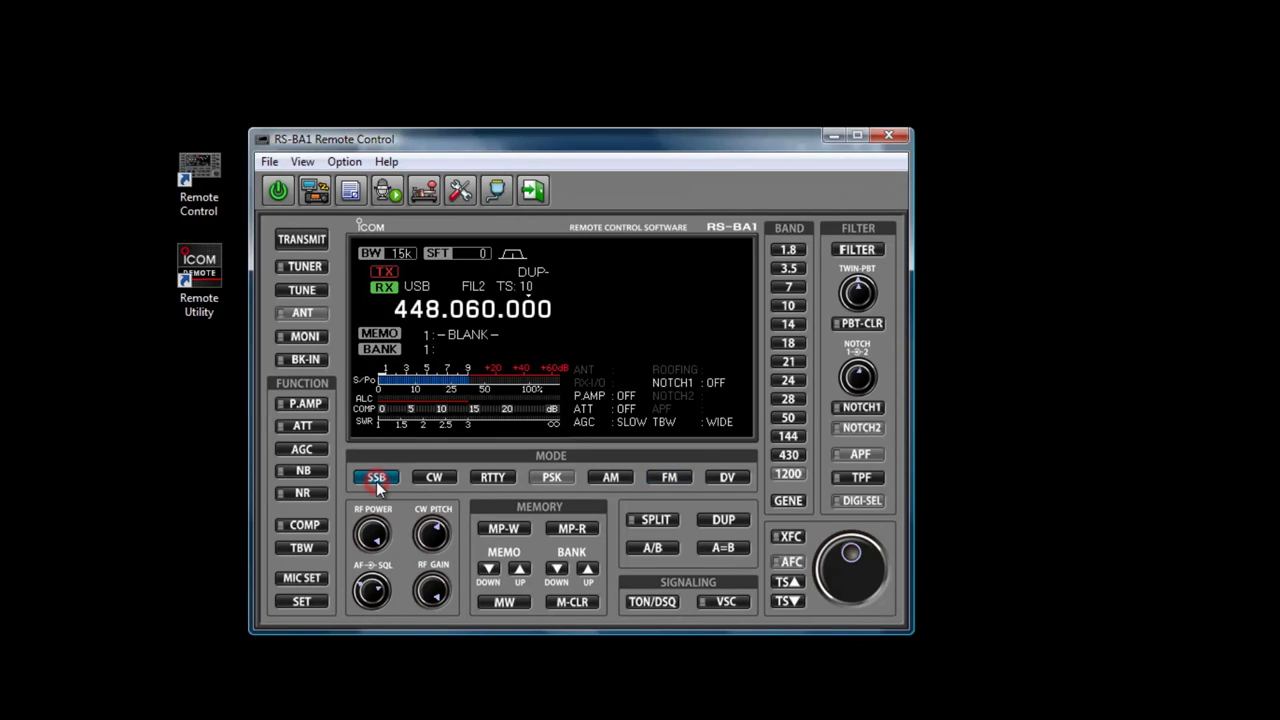
click(432, 477)
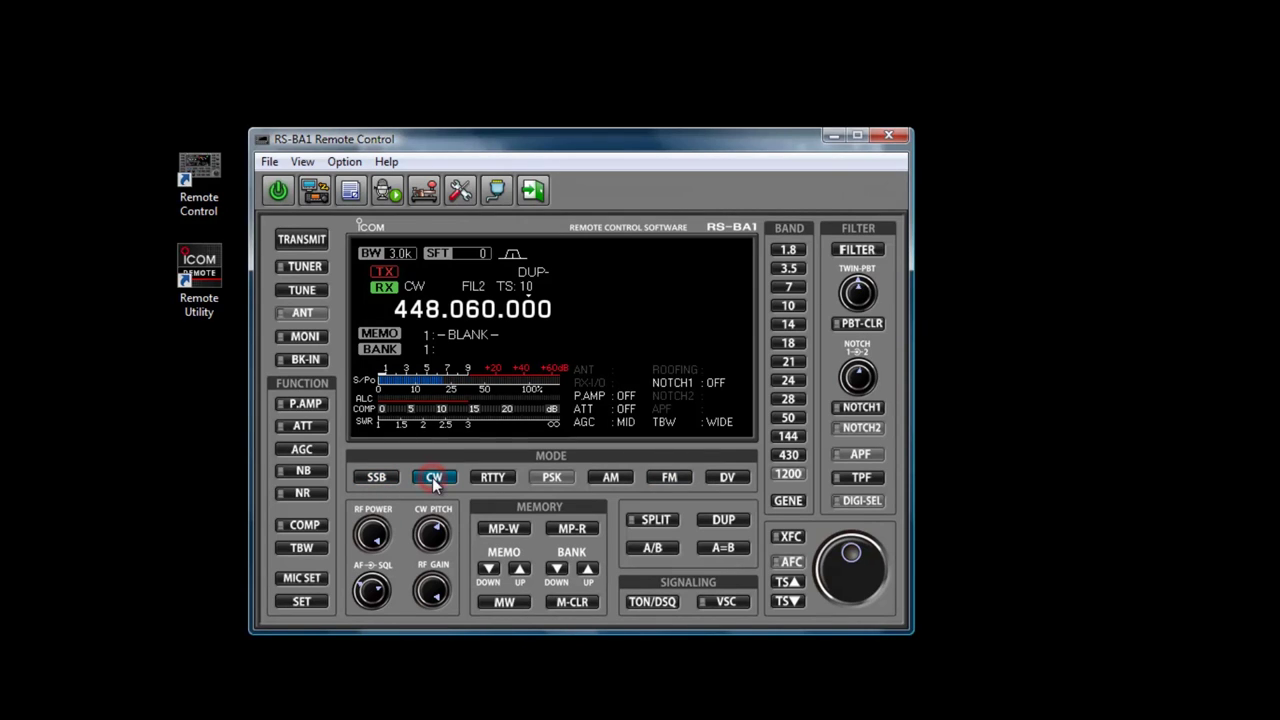
click(490, 477)
click(614, 477)
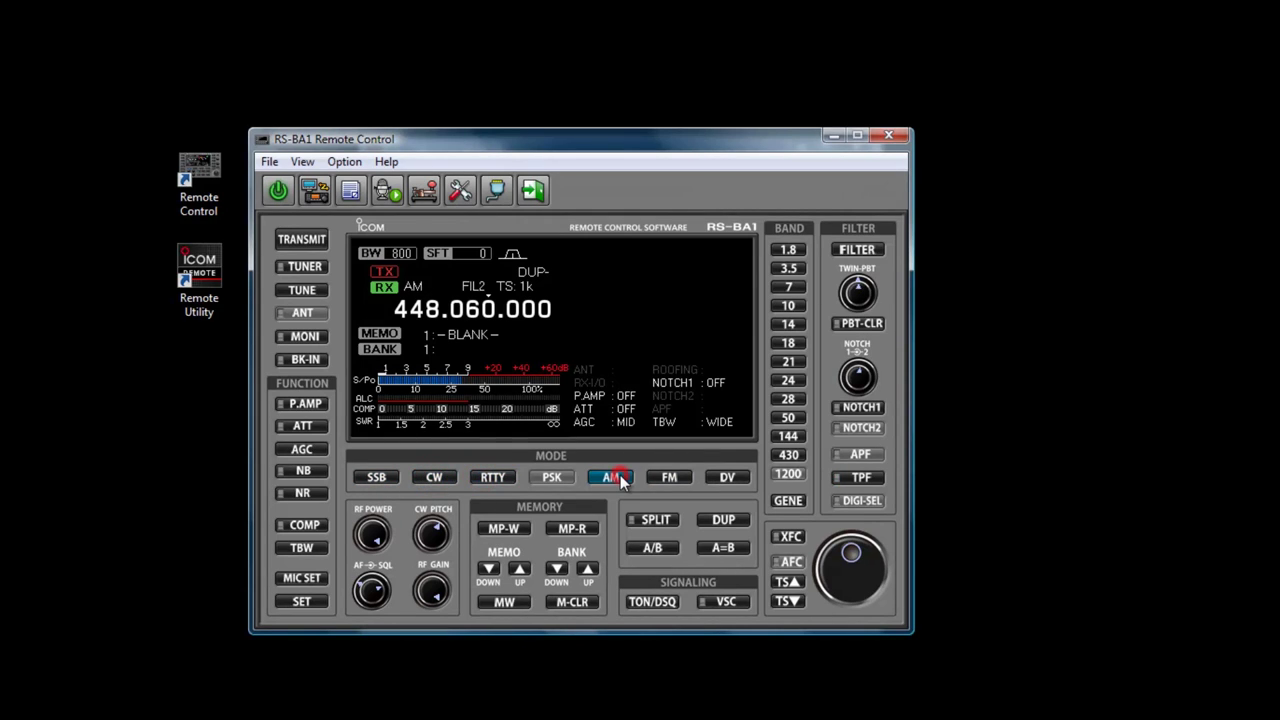
click(664, 476)
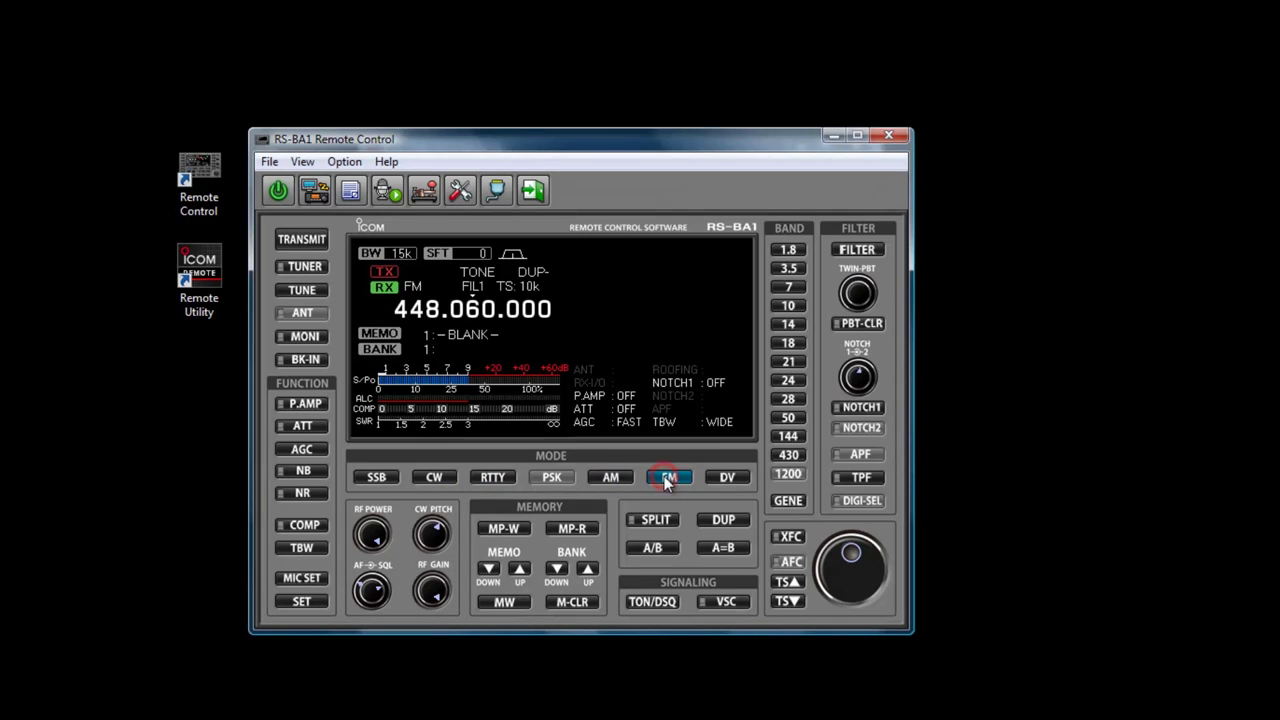
click(733, 477)
click(786, 455)
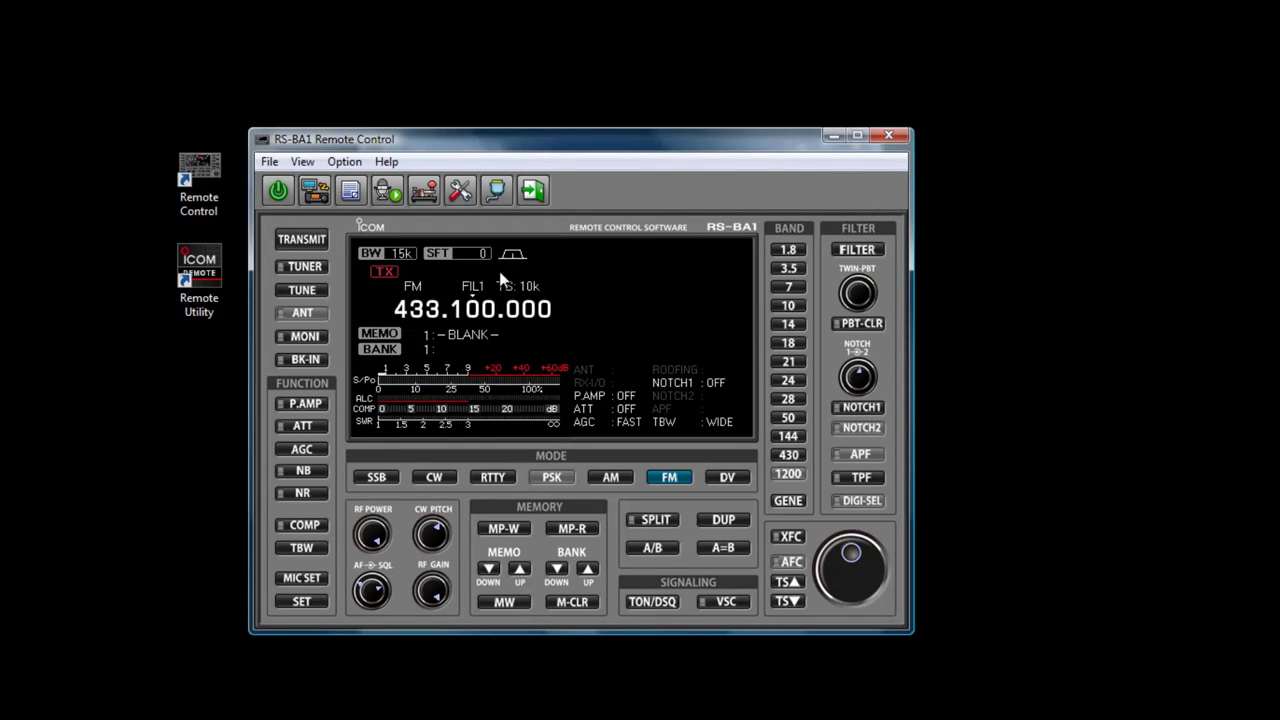
text(44)
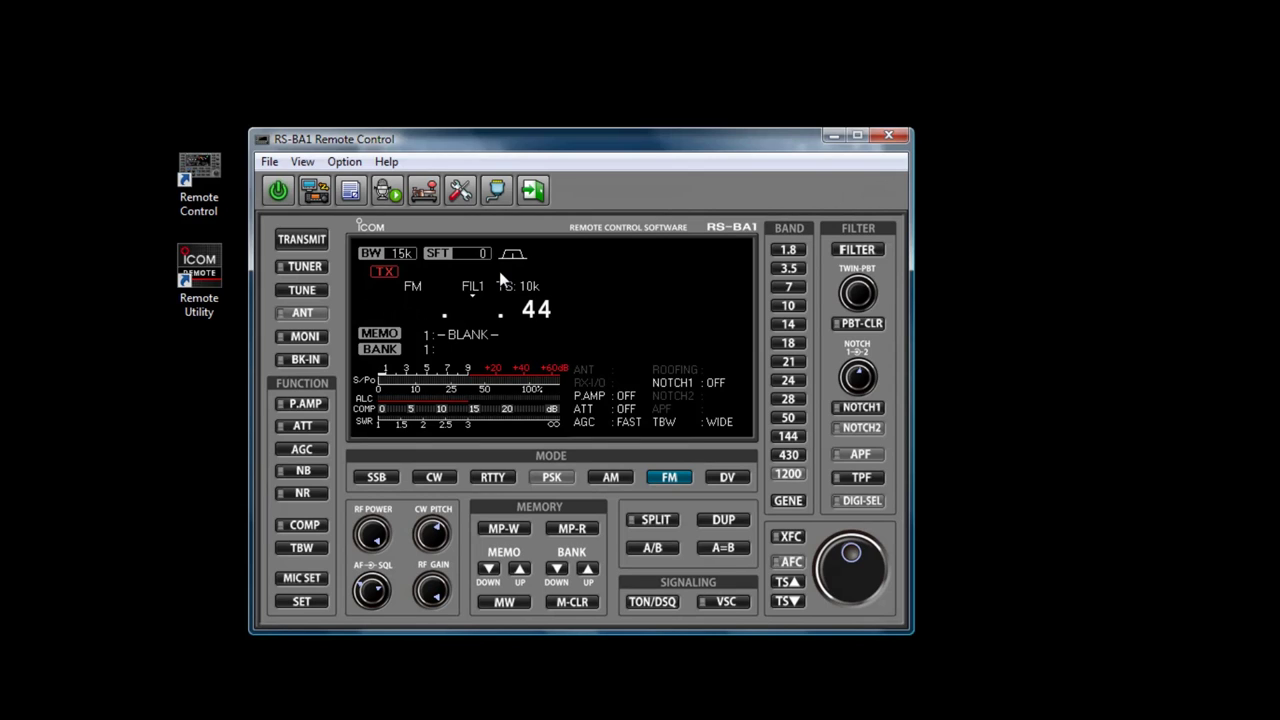
text(6.060.000)
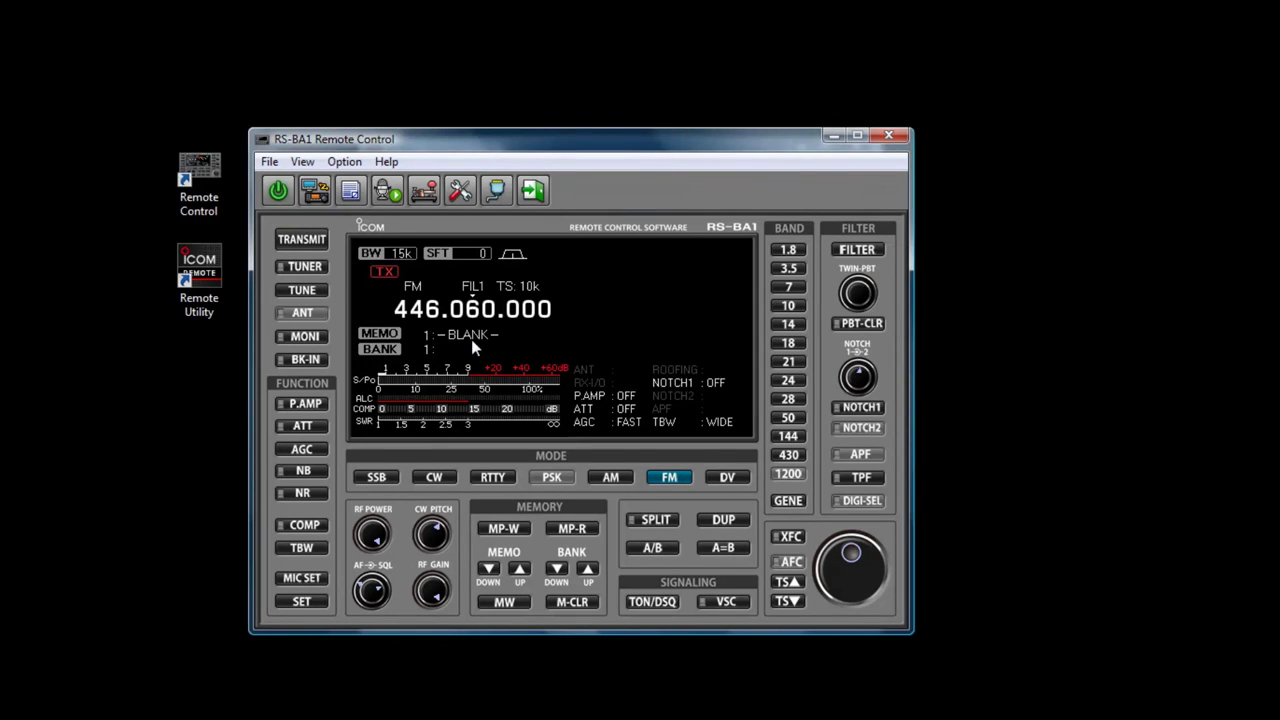
Switch to SSB on the 7 MHz band and tune up to 7.173.000 LSB using 100 Hz and 1 kHz steps.
click(372, 477)
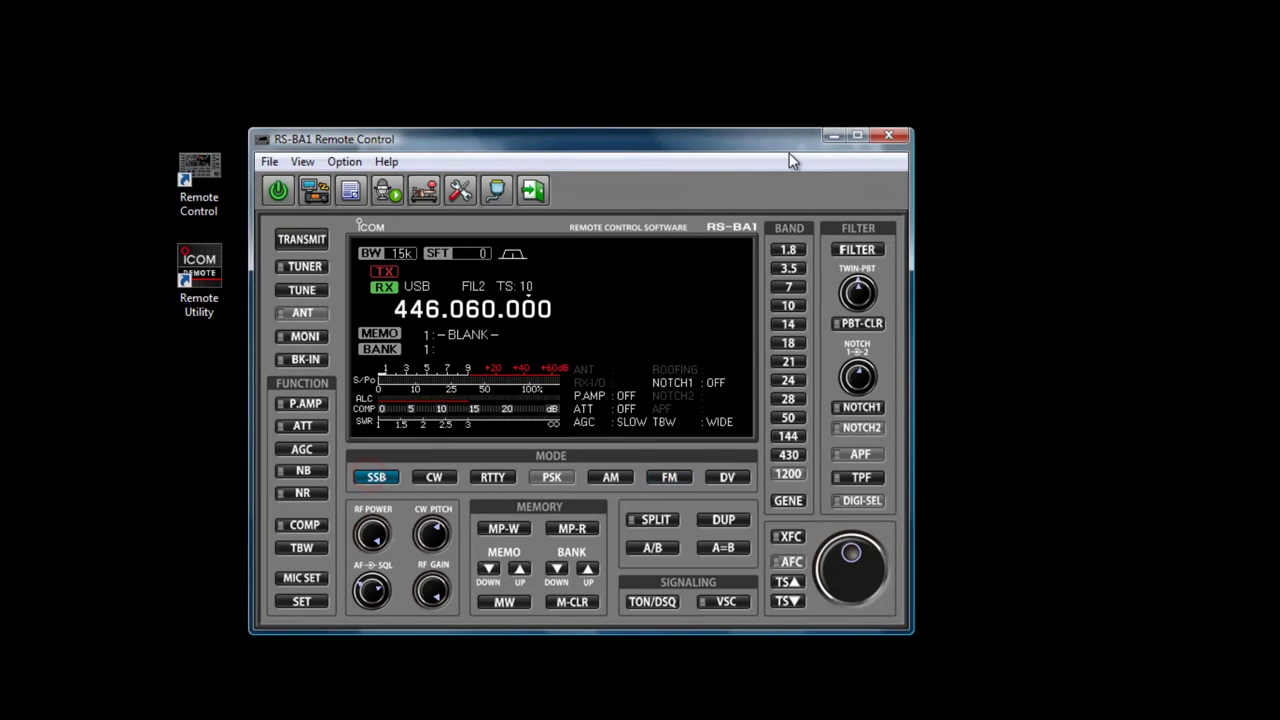
click(786, 285)
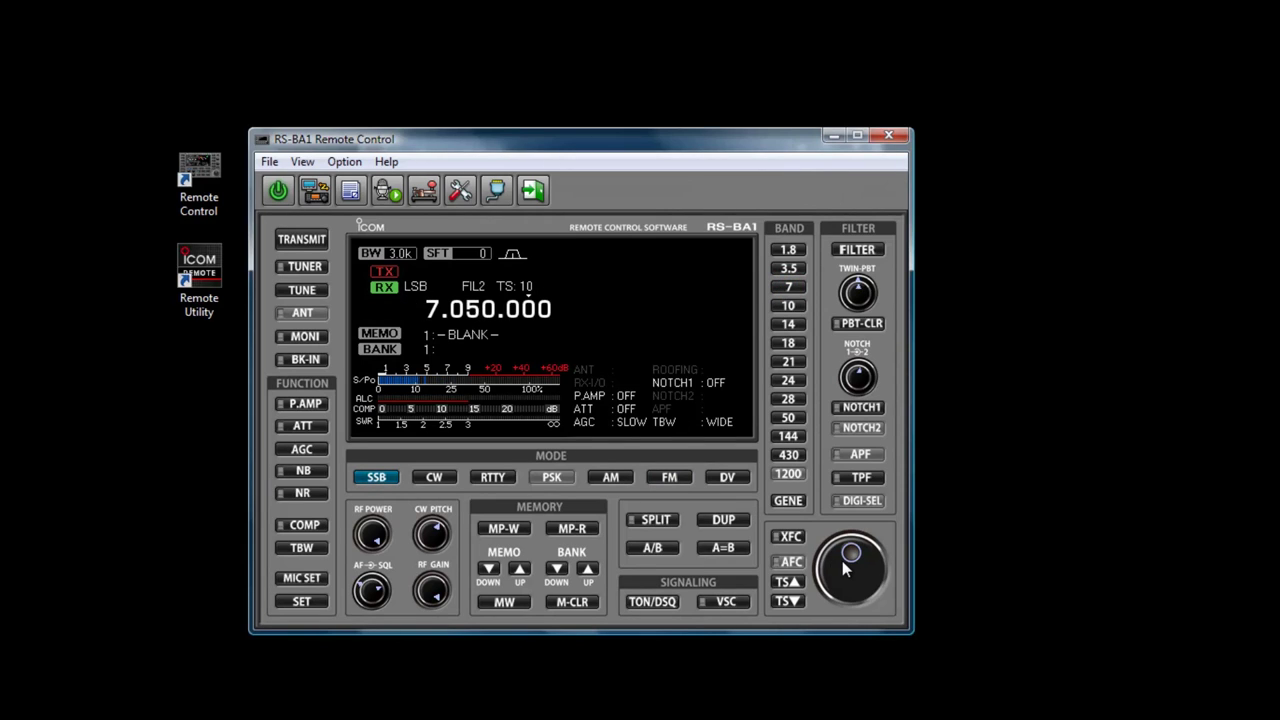
scroll(842, 560, up, 15)
scroll(842, 560, up, 6)
click(794, 580)
scroll(843, 571, up, 20)
scroll(845, 569, up, 20)
click(800, 582)
scroll(842, 553, up, 20)
scroll(842, 560, up, 20)
scroll(842, 562, up, 1)
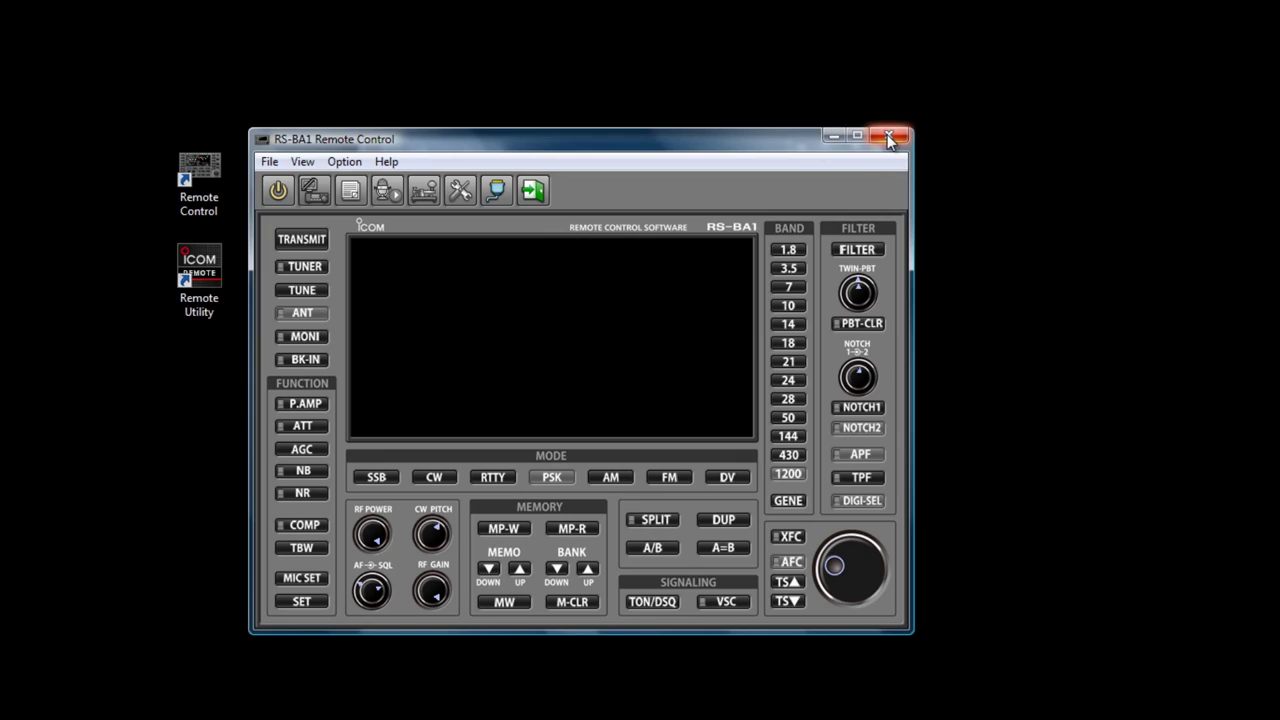
Close the Remote Control window and disconnect the IC-7100 in Remote Utility, confirming Yes.
click(889, 138)
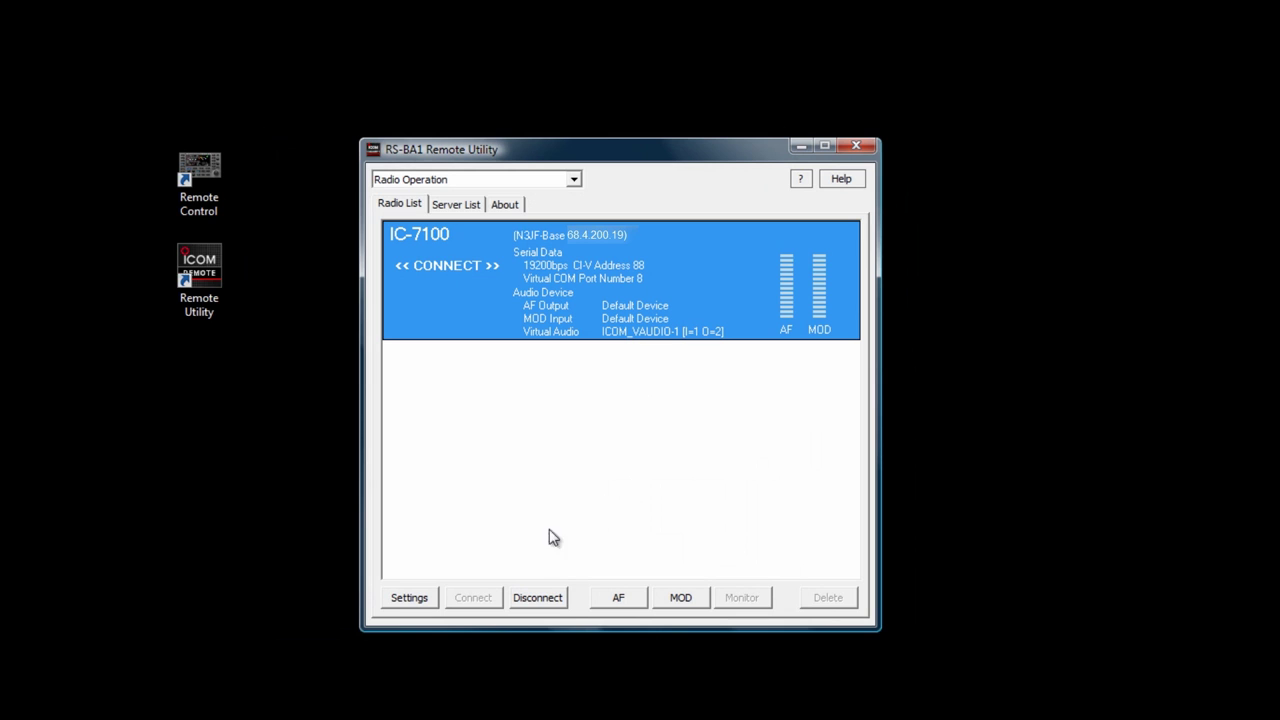
click(537, 598)
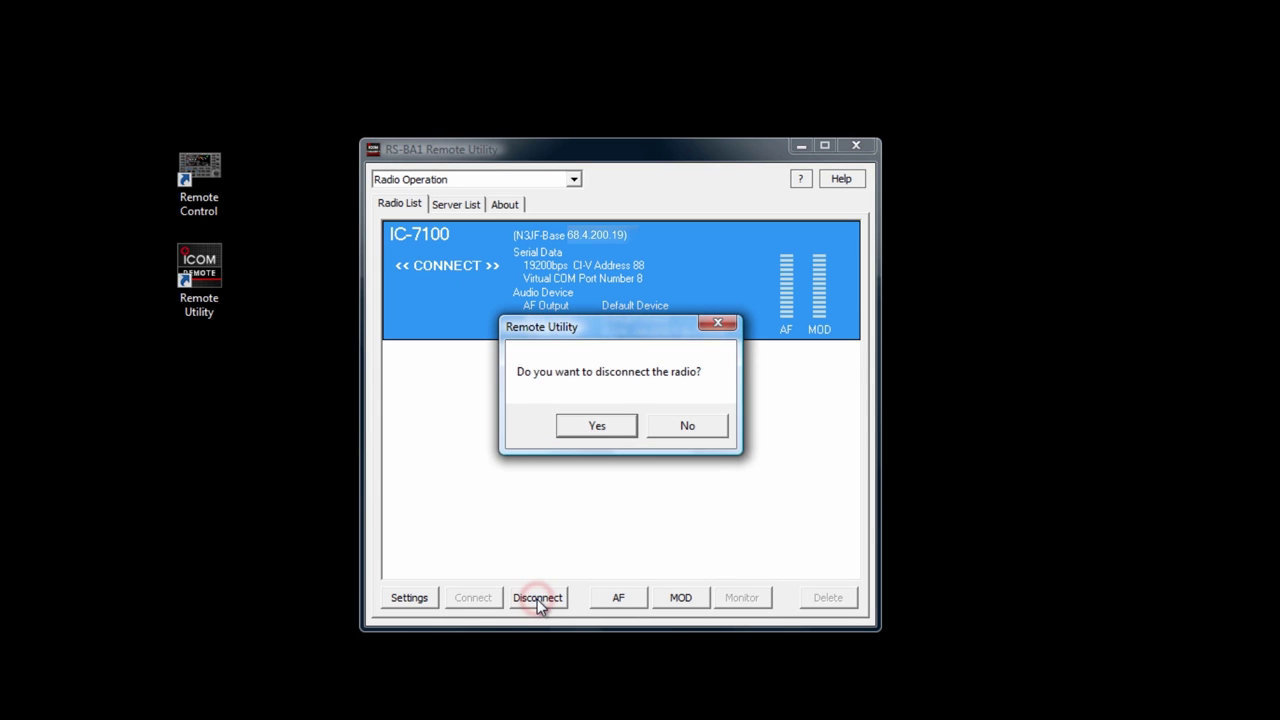
click(597, 426)
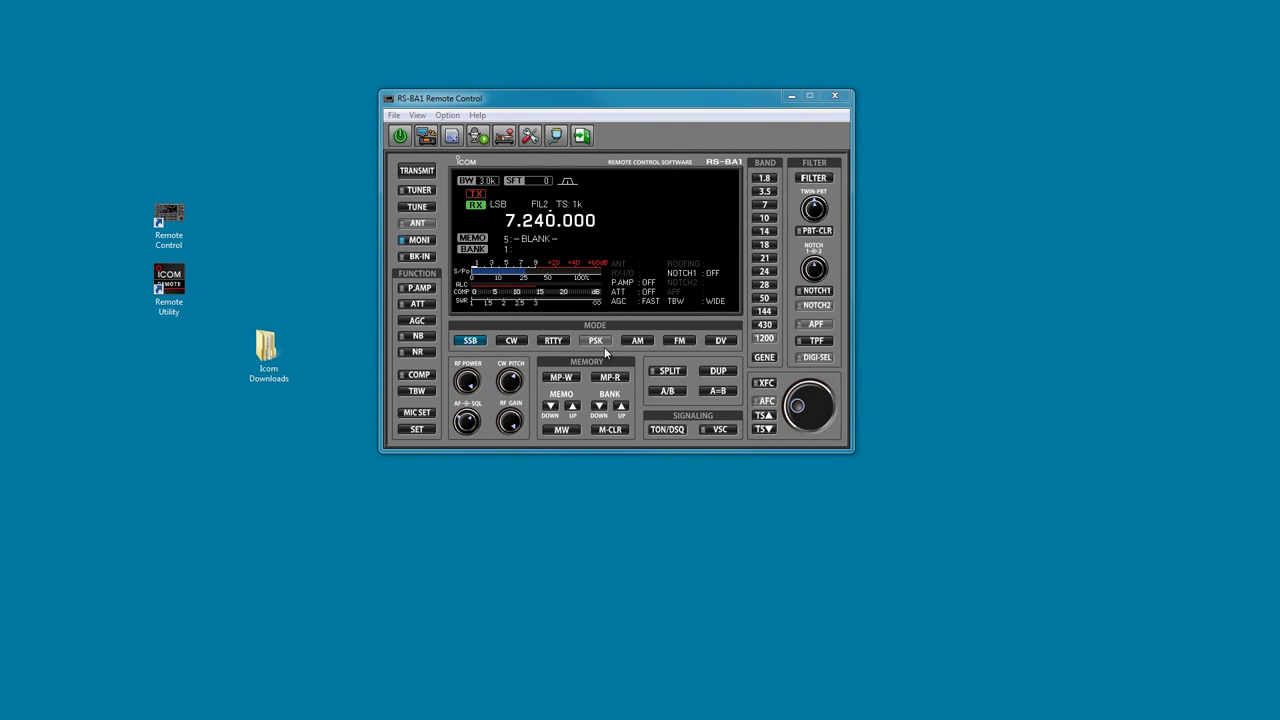
Tune the radio to 446.560.000 on the 430 band in DV mode with DUP- duplex.
click(721, 341)
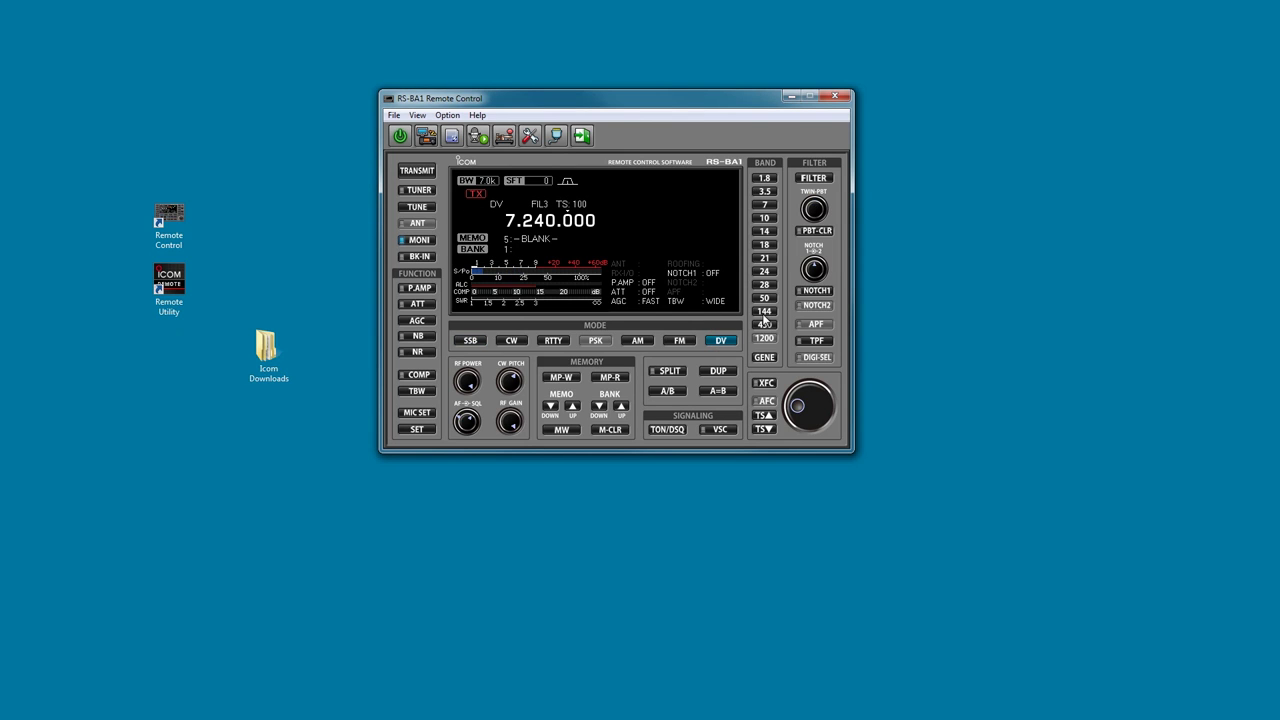
click(765, 325)
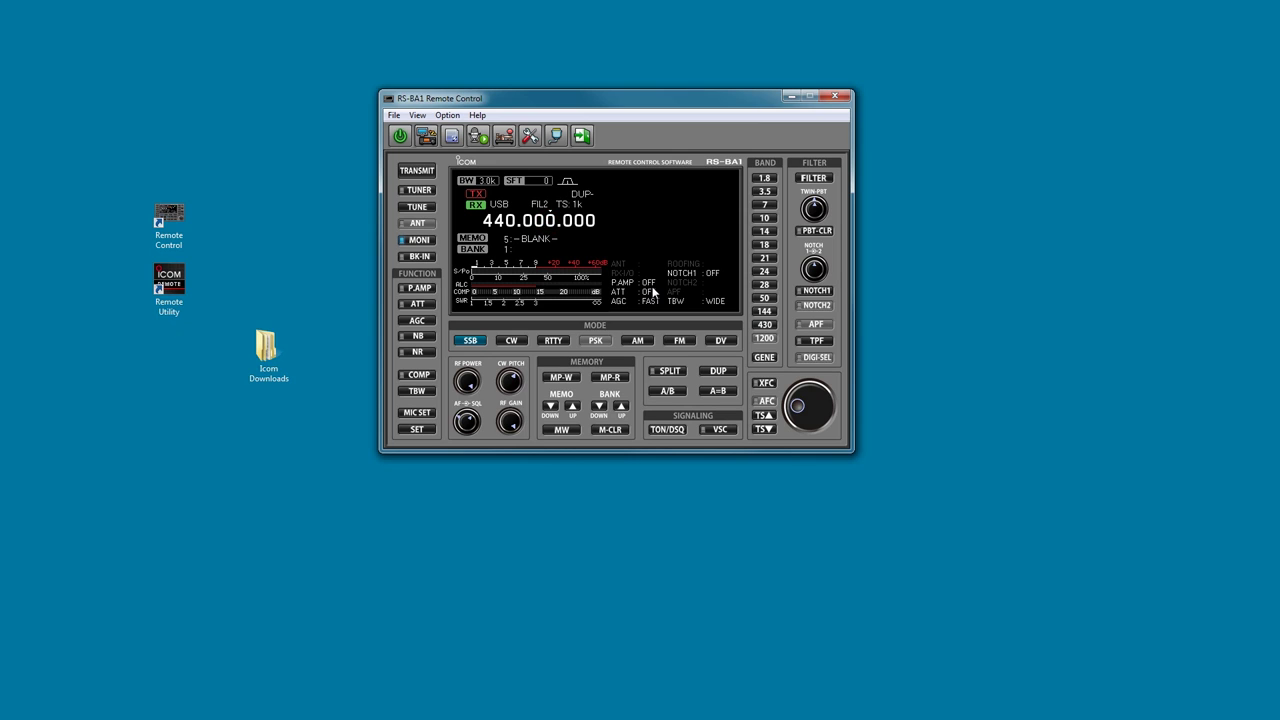
text(446.560.000)
click(724, 343)
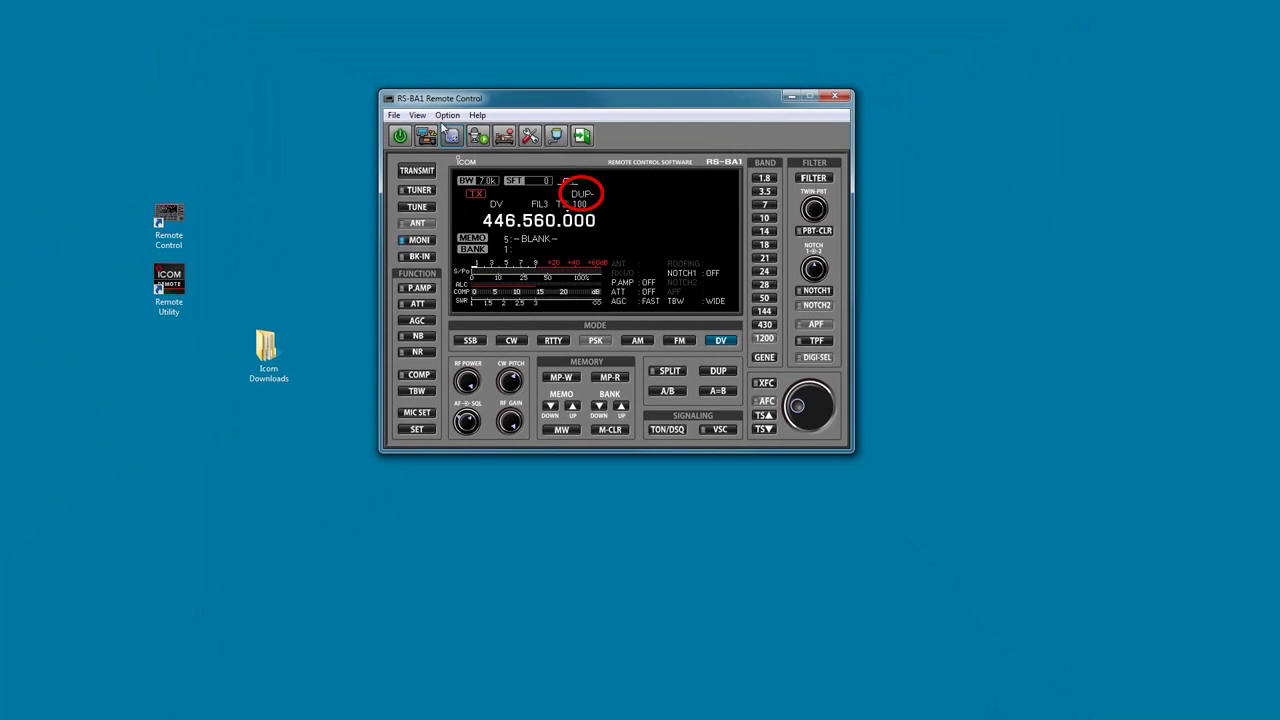
Bring up D-STAR call sign selection and set the destination call to CQCQCQ.
click(418, 116)
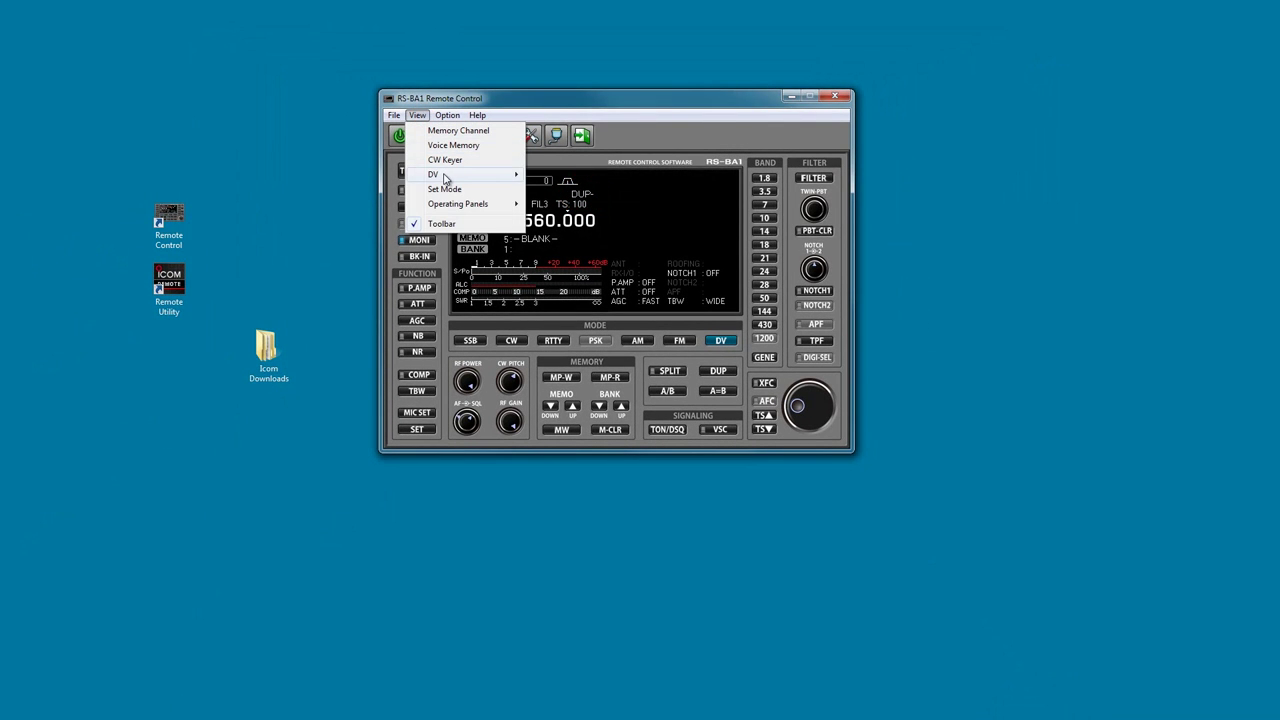
mouse_move(446, 178)
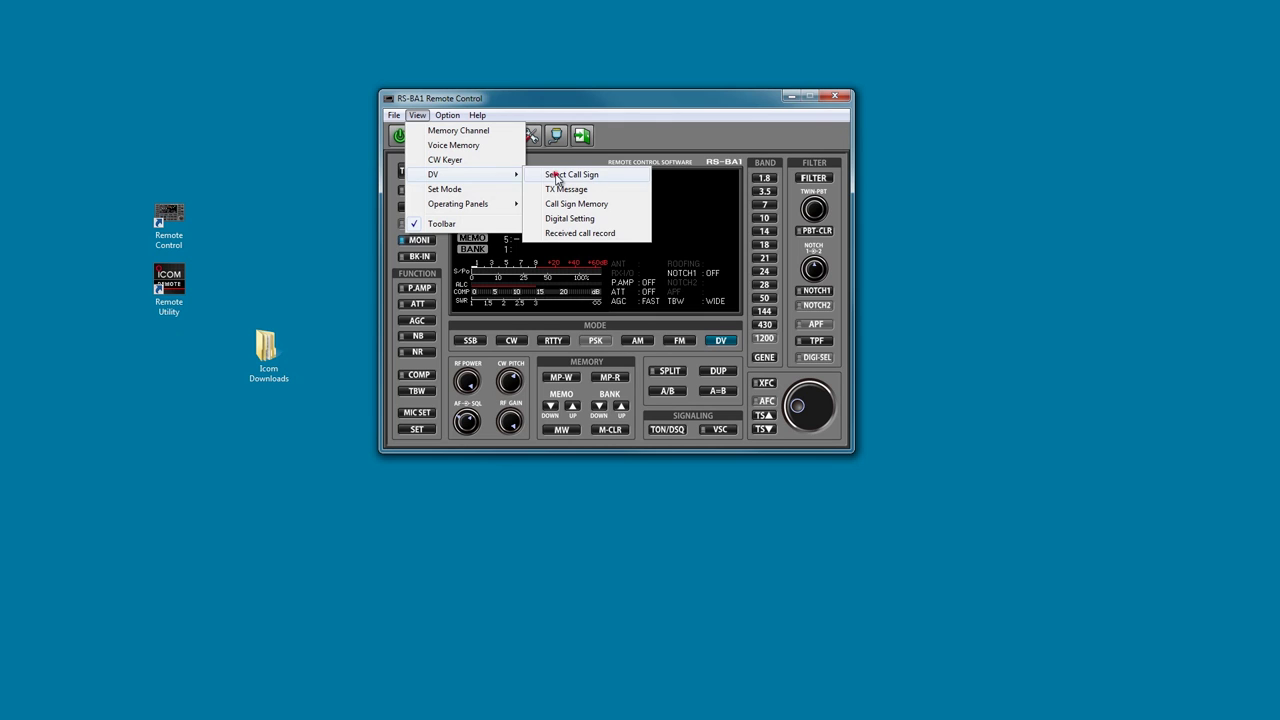
click(556, 175)
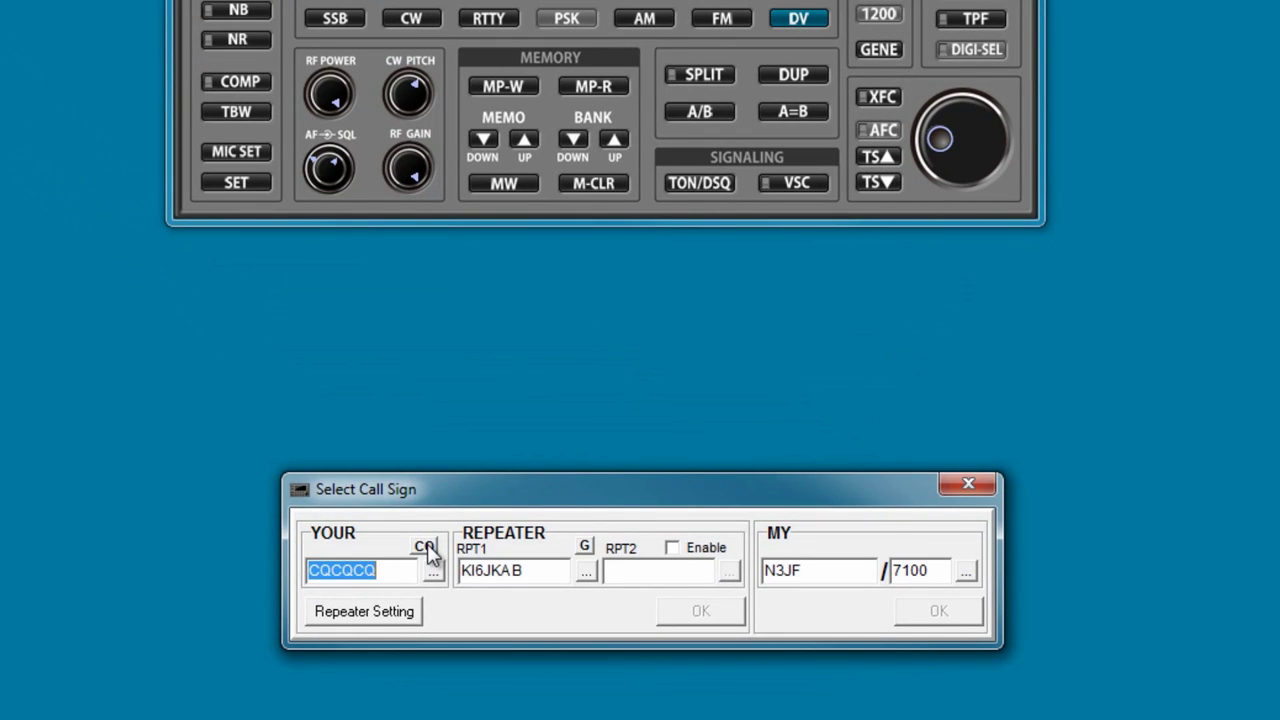
click(426, 549)
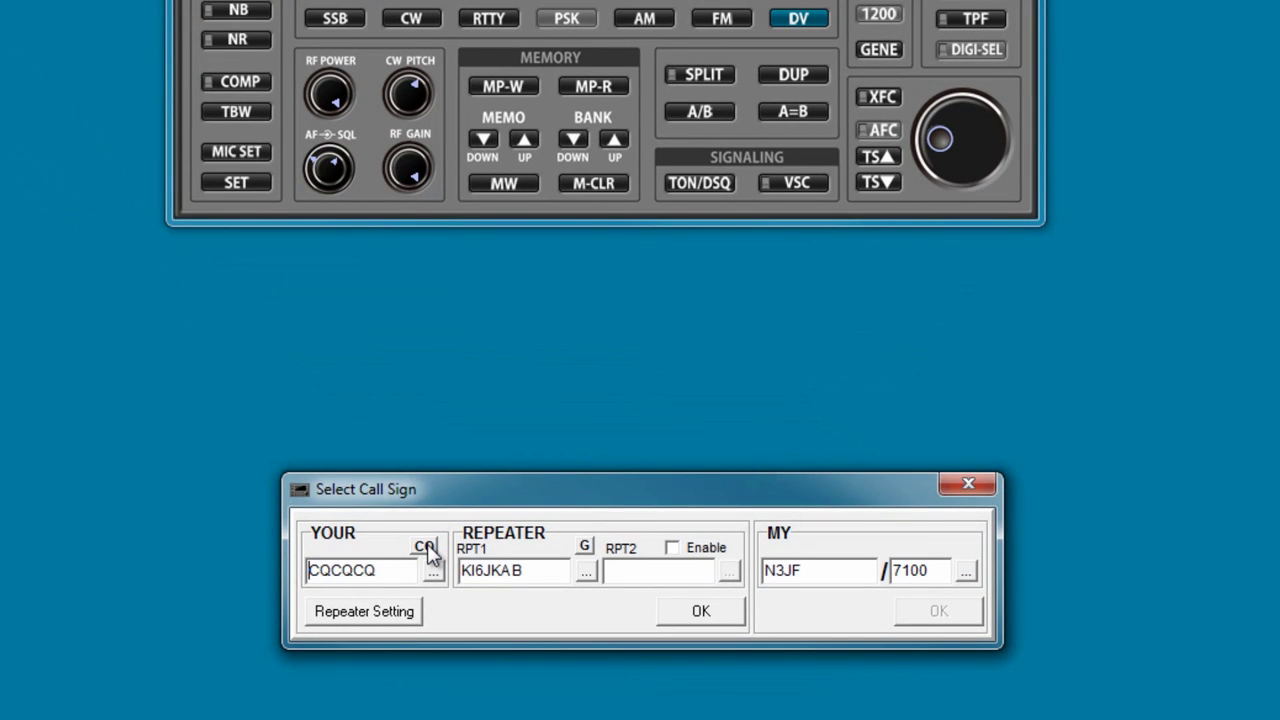
Enable RPT2, set RPT1 to KJ6GRS B and RPT2 to the KJ6GRS G gateway, and apply.
click(680, 555)
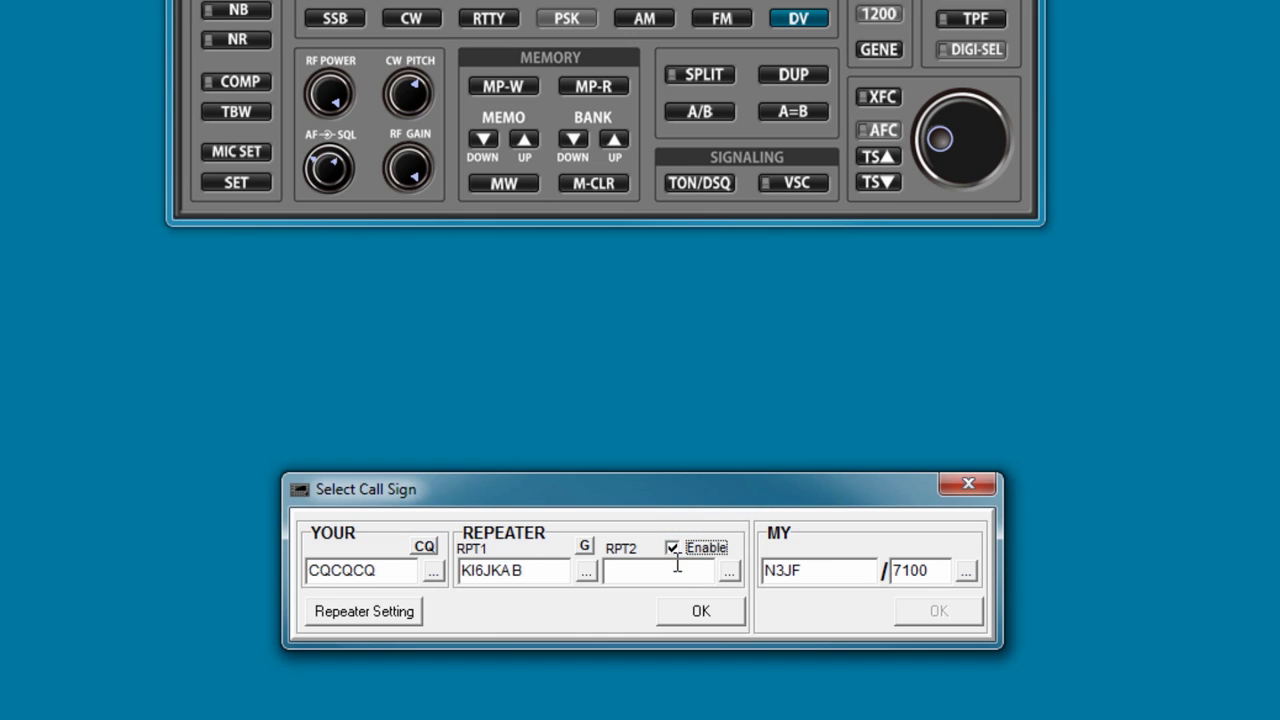
click(506, 571)
key(BackSpace)
key(BackSpace)
key(BackSpace)
key(BackSpace)
key(BackSpace)
key(BackSpace)
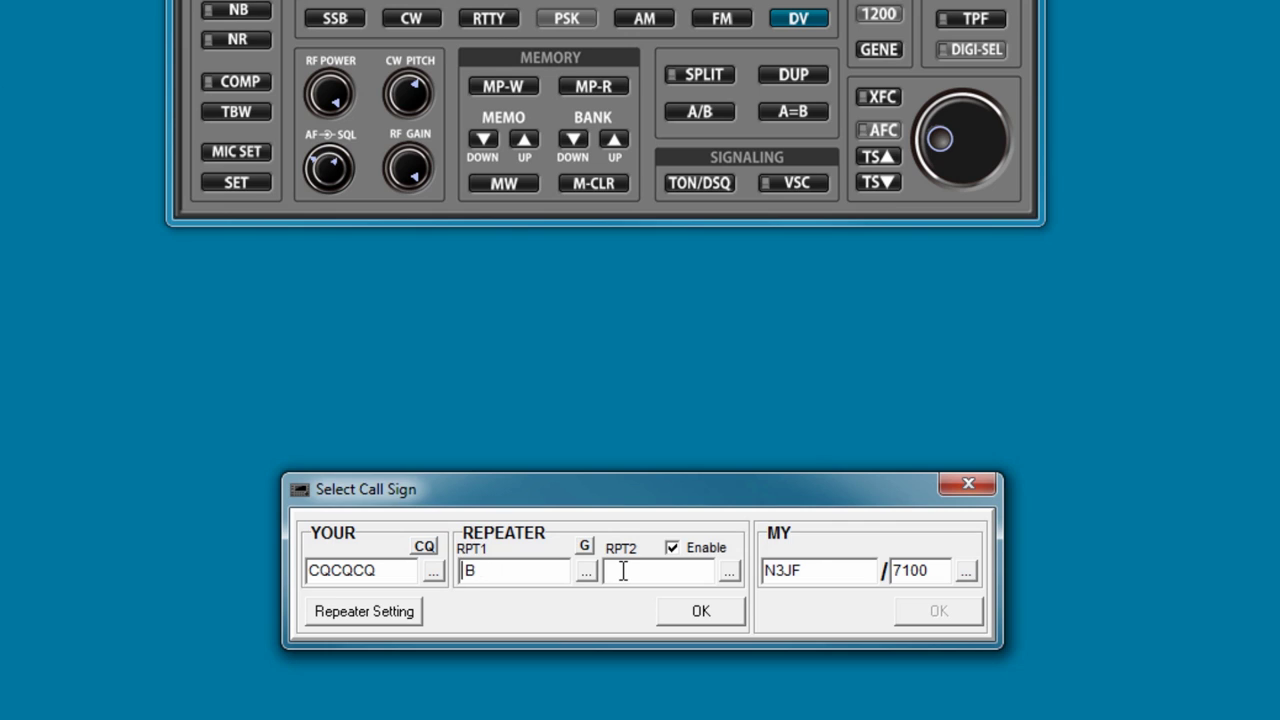
text(KJ6GRS)
click(690, 571)
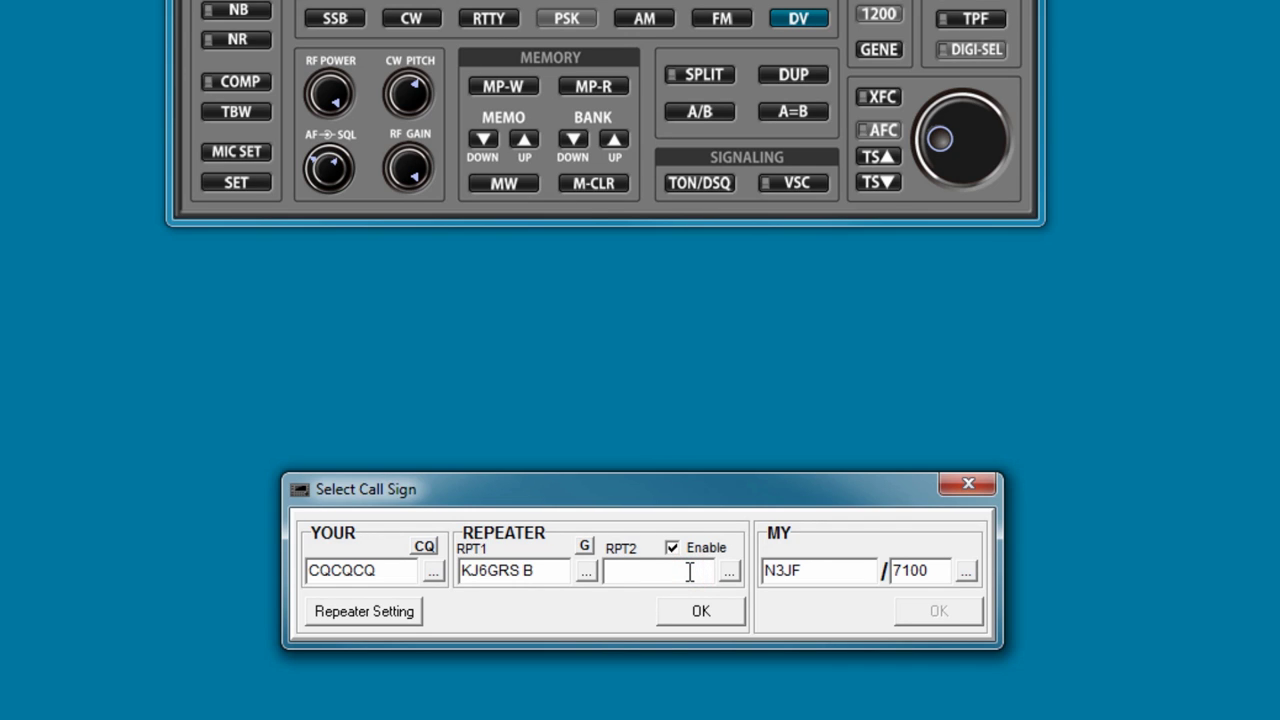
text(KJ6GRS)
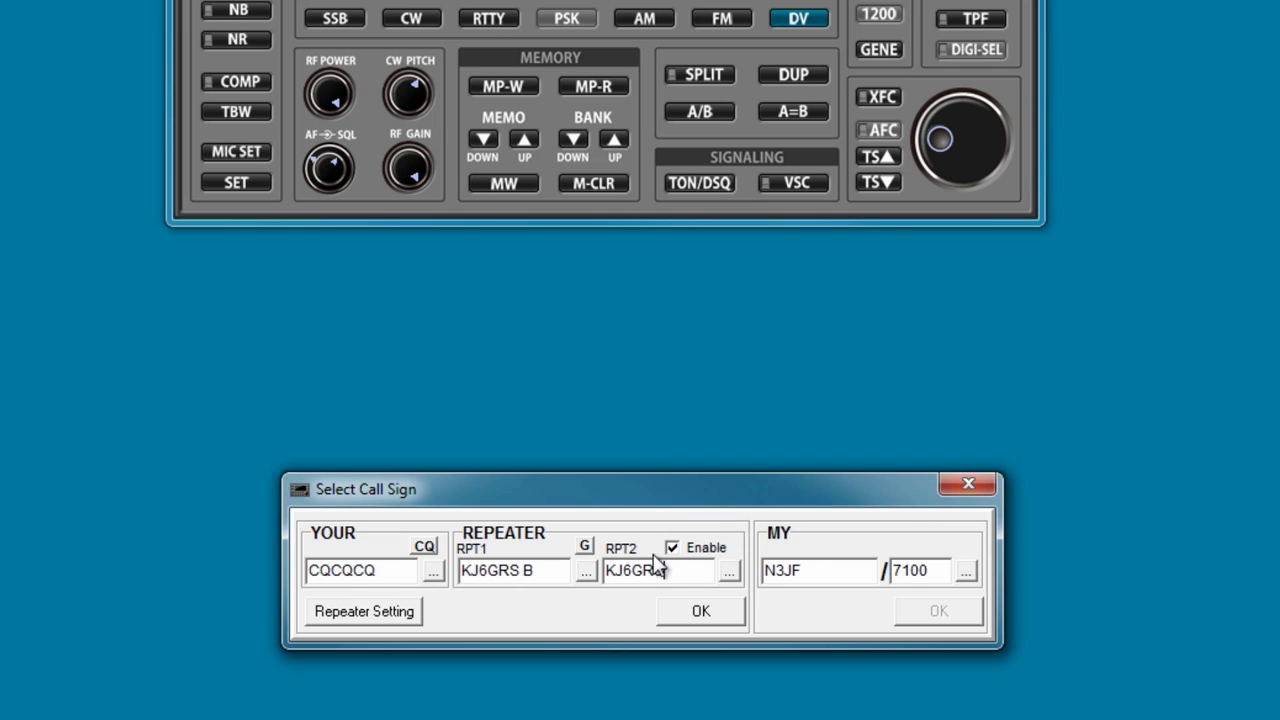
click(586, 547)
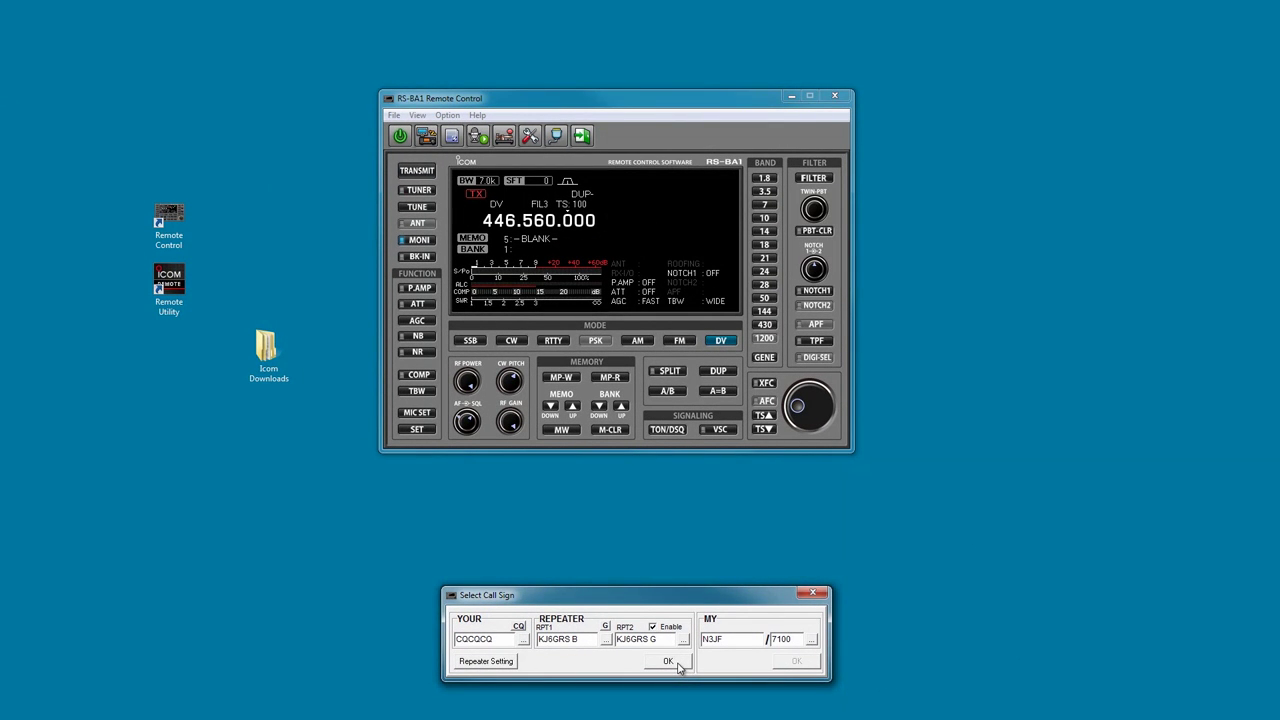
click(676, 664)
Make two short test transmissions through the repeater, returning to receive after each.
click(417, 171)
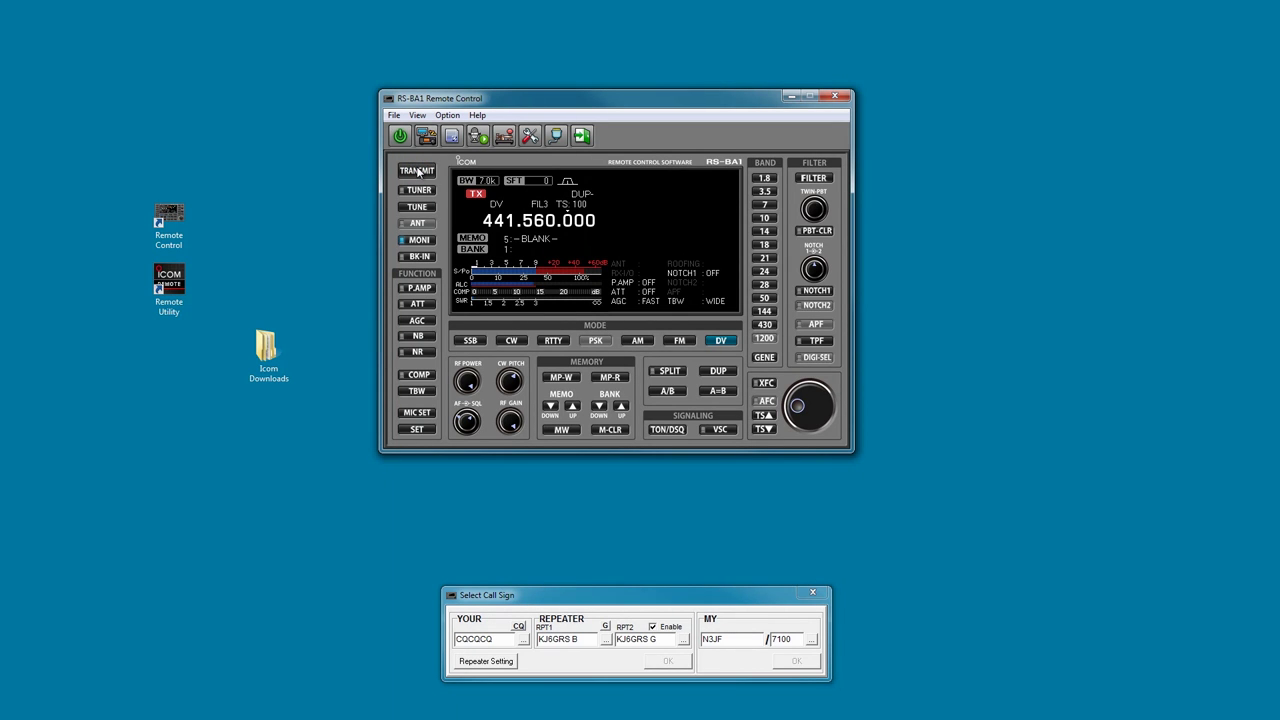
click(417, 171)
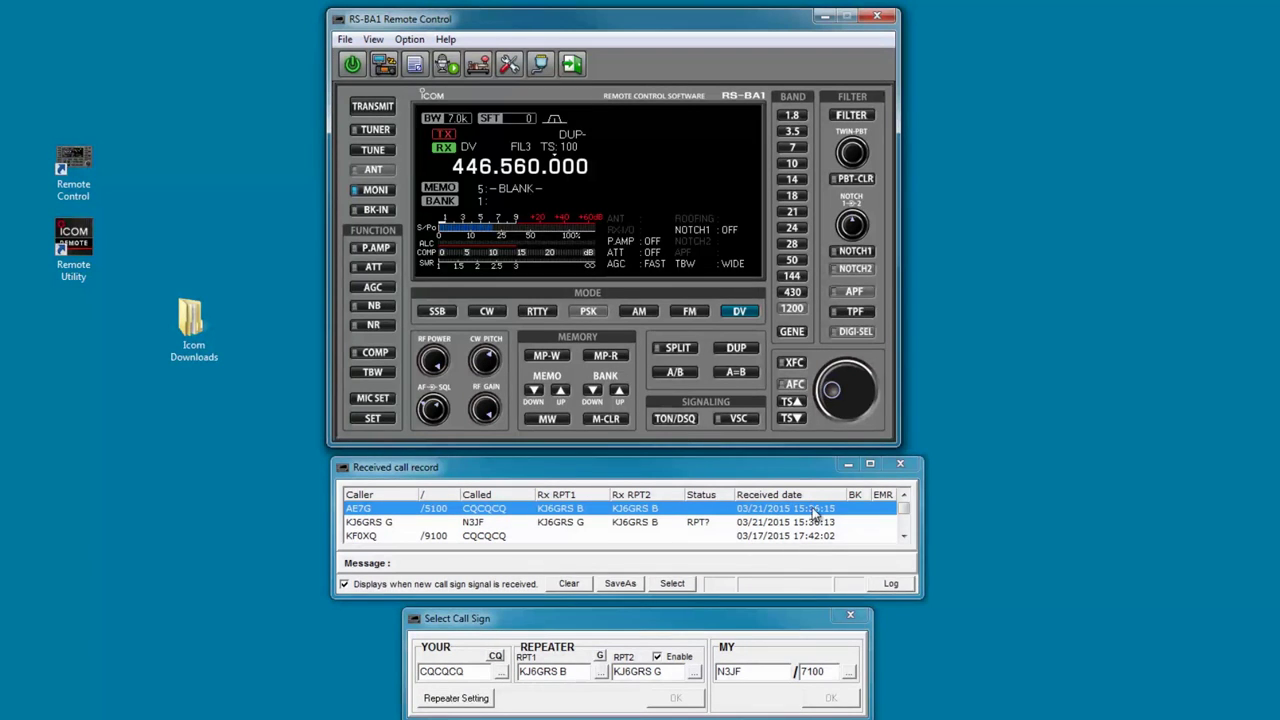
click(356, 108)
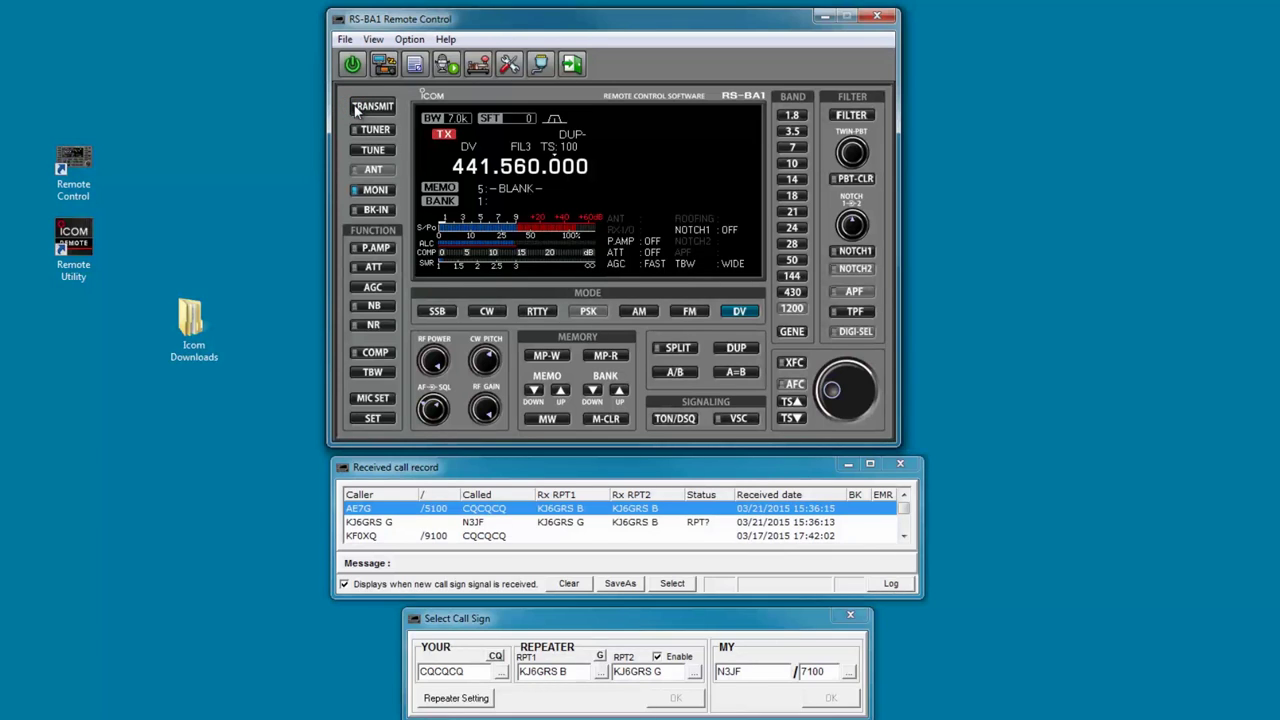
click(356, 108)
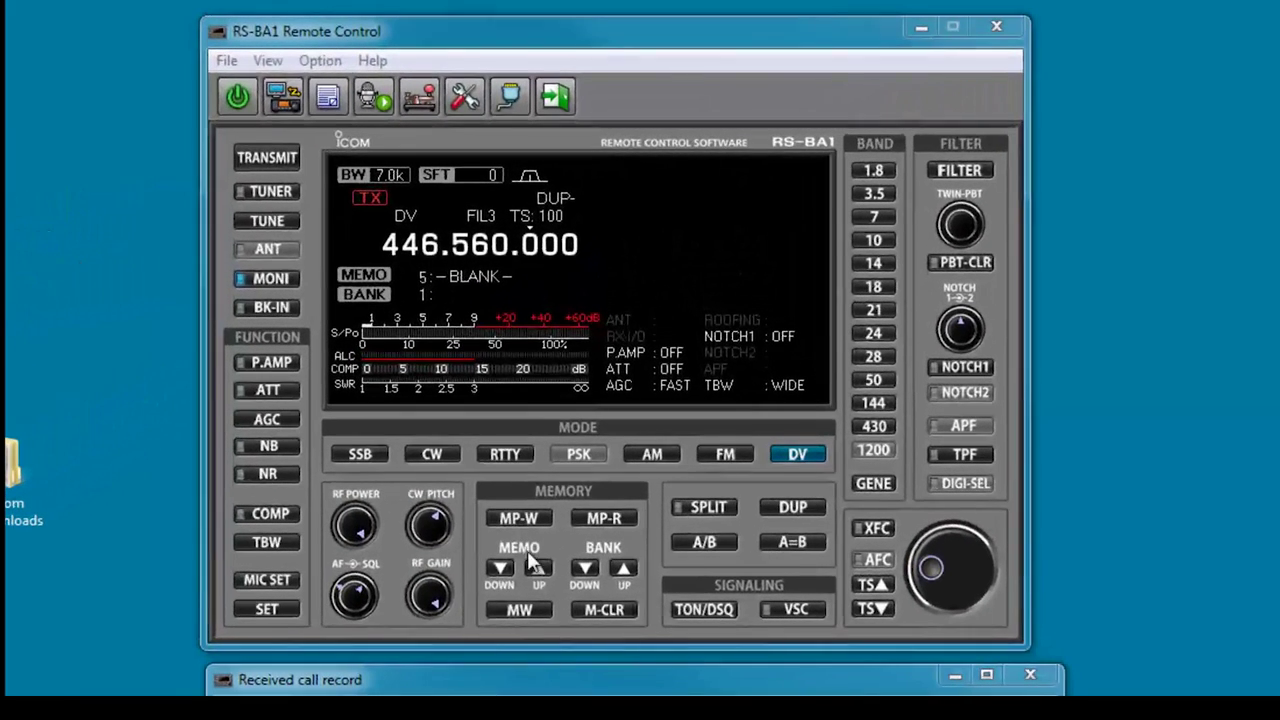
Step up to memory channel 10 and write the 446.560 DV setting into it.
click(574, 393)
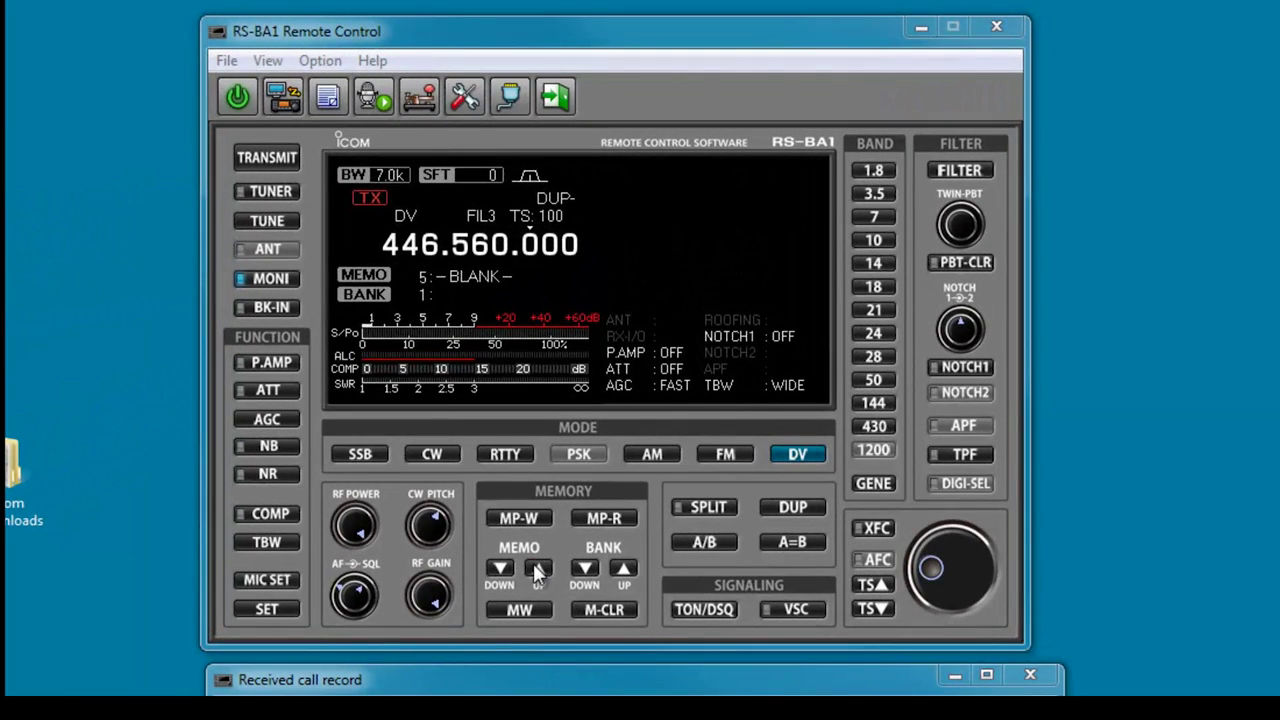
click(537, 568)
click(537, 568)
click(537, 568)
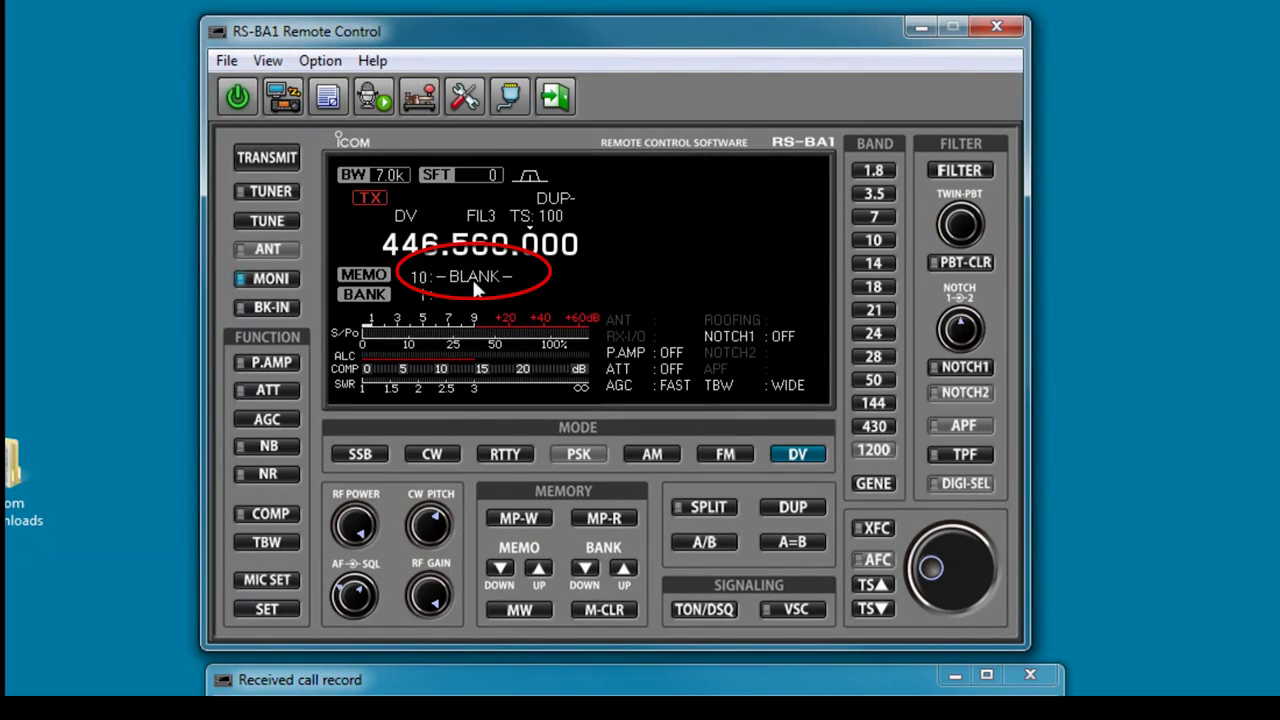
click(510, 612)
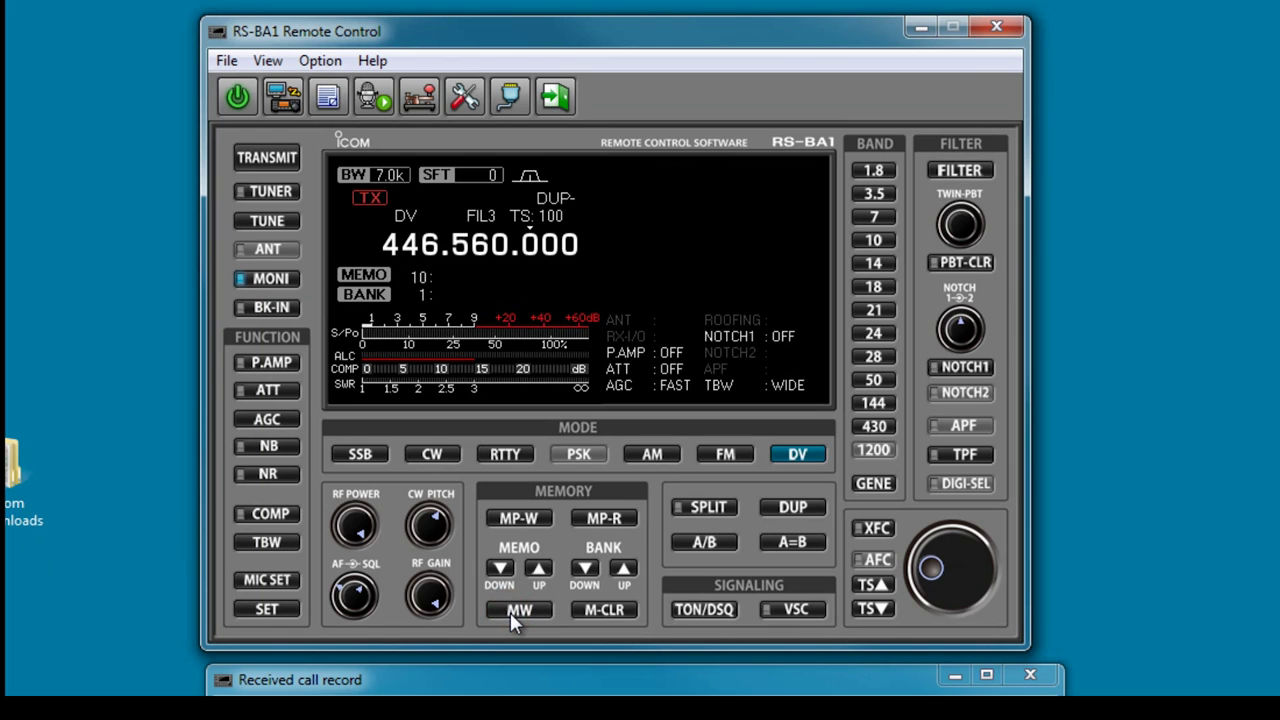
click(330, 97)
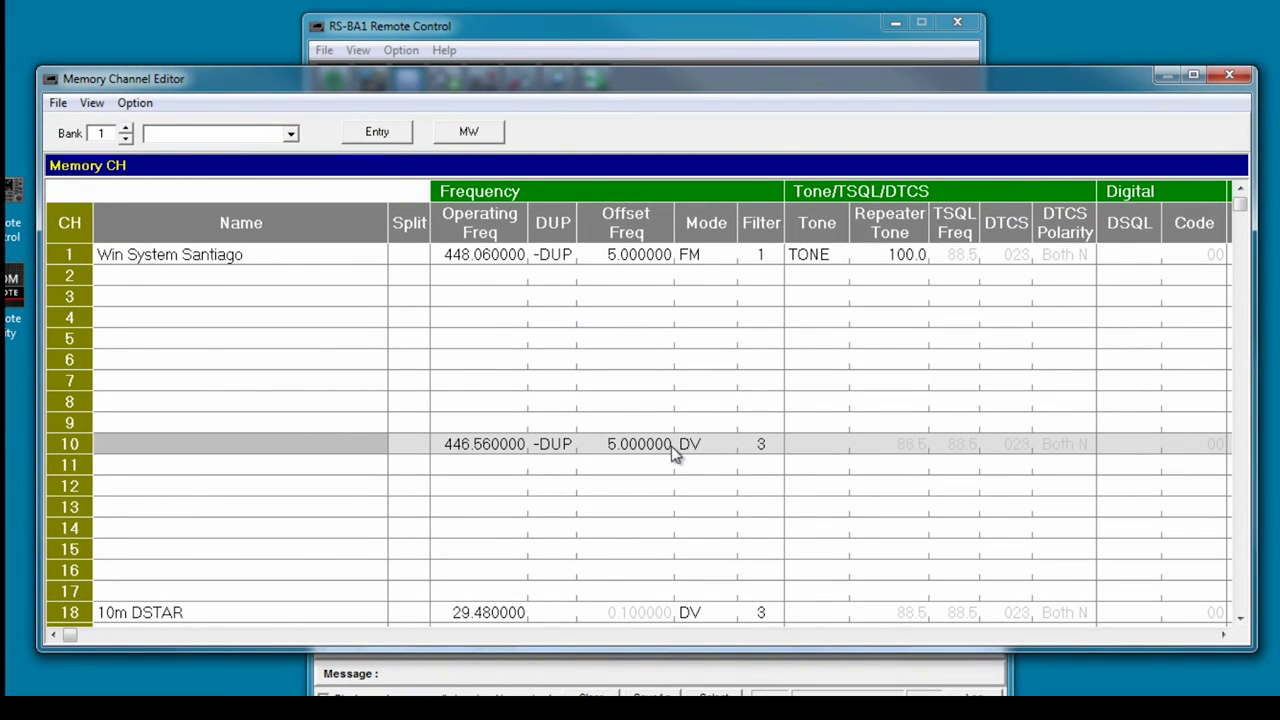
Name channel 10 'PAPA Sys D3 Santiago', save the memory changes, and close the editor.
click(147, 453)
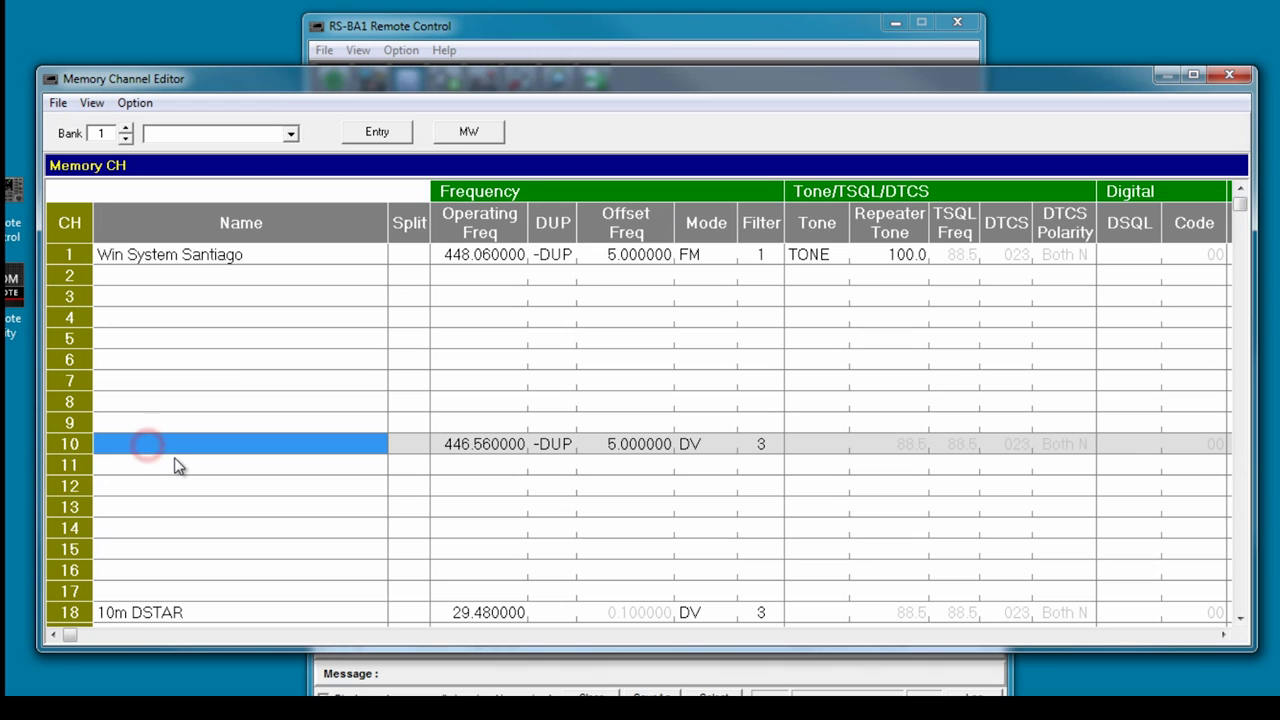
text(PA)
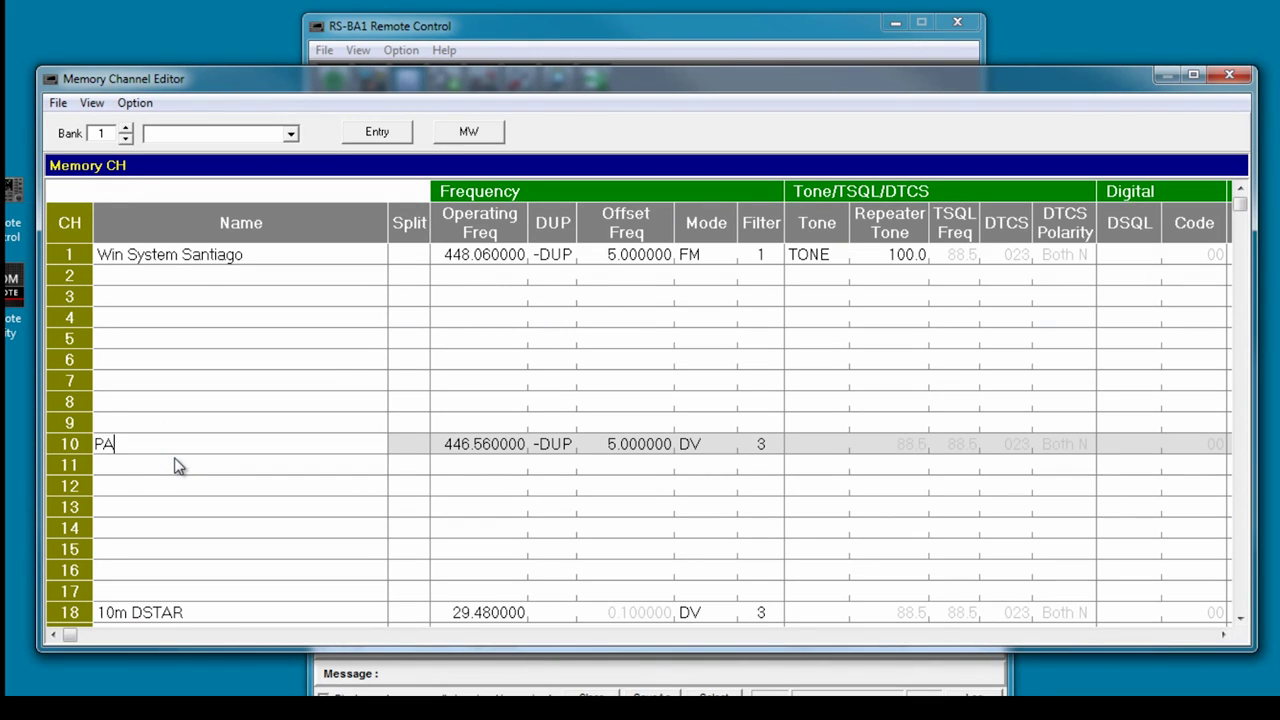
text(PA Sys D3 Santiago)
key(Return)
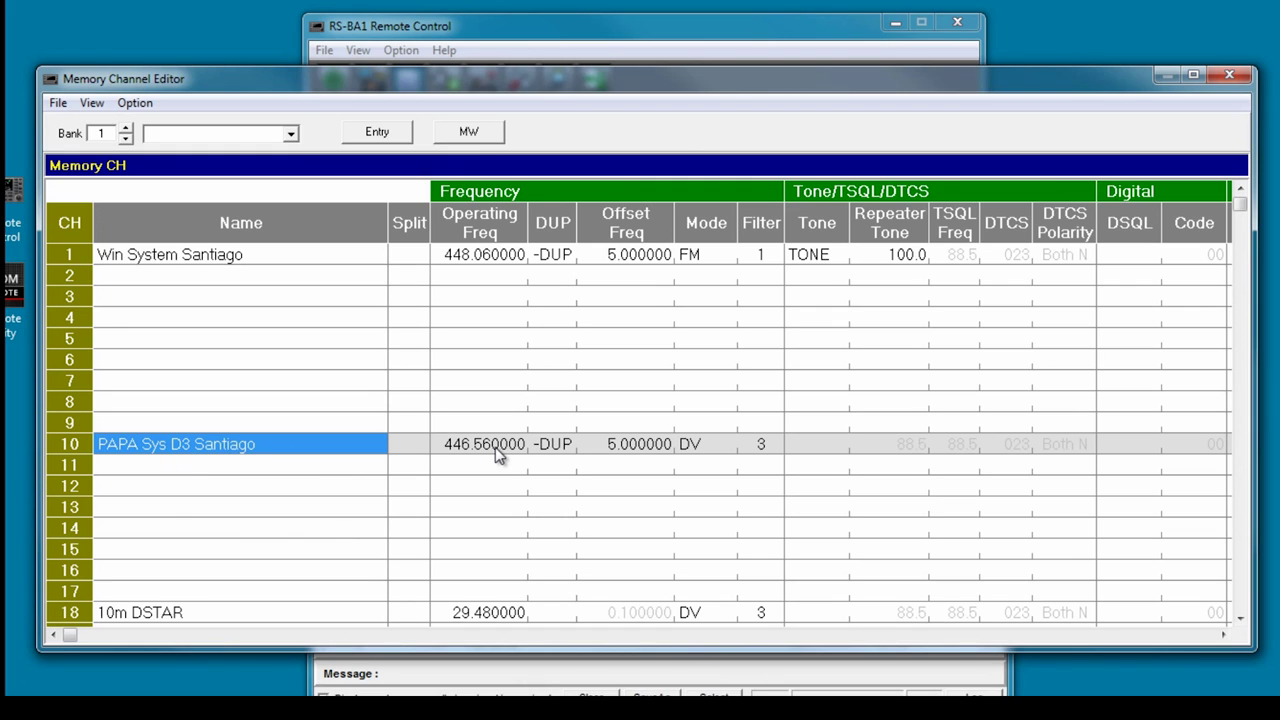
click(60, 104)
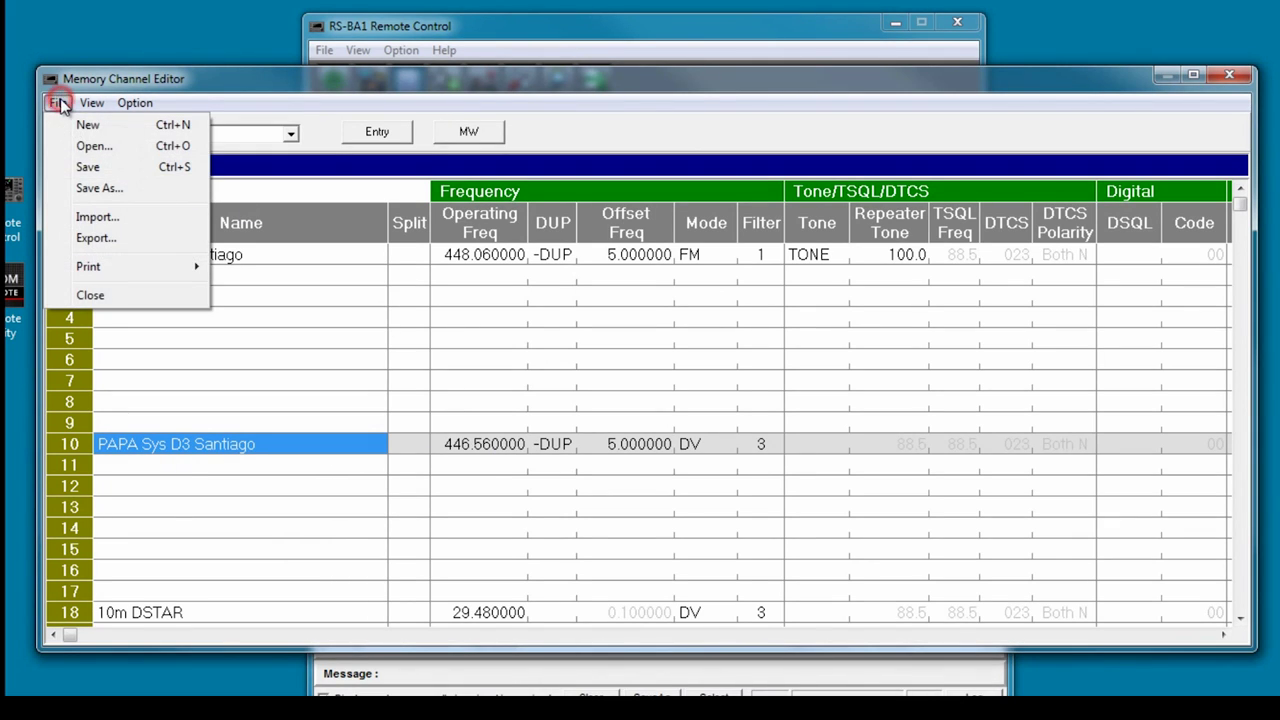
click(85, 168)
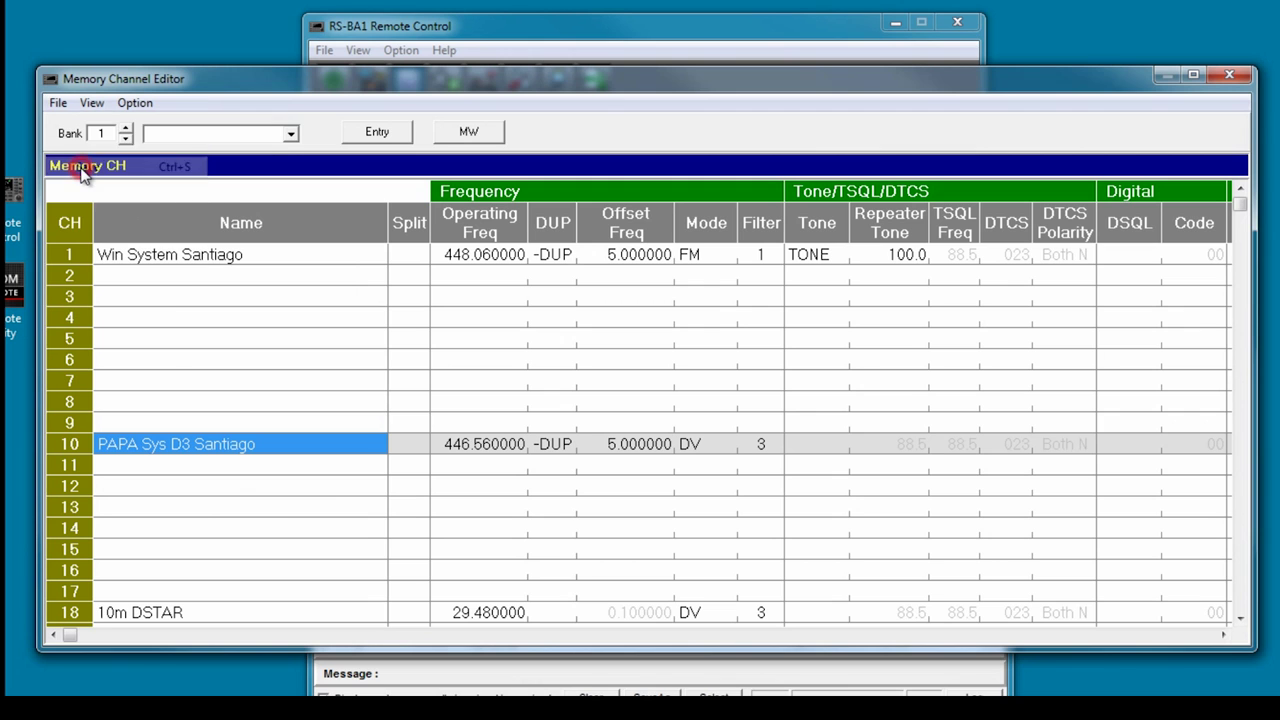
click(1229, 75)
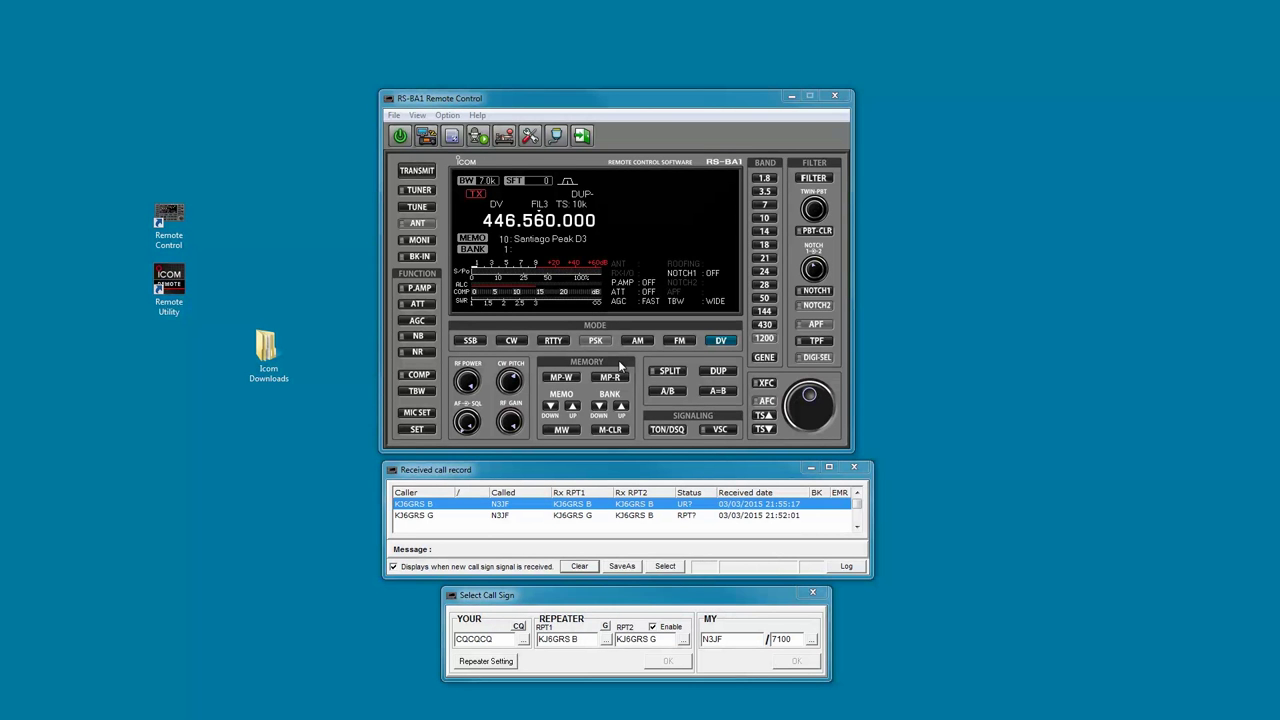
Close the Received call record and Select Call Sign windows.
click(856, 469)
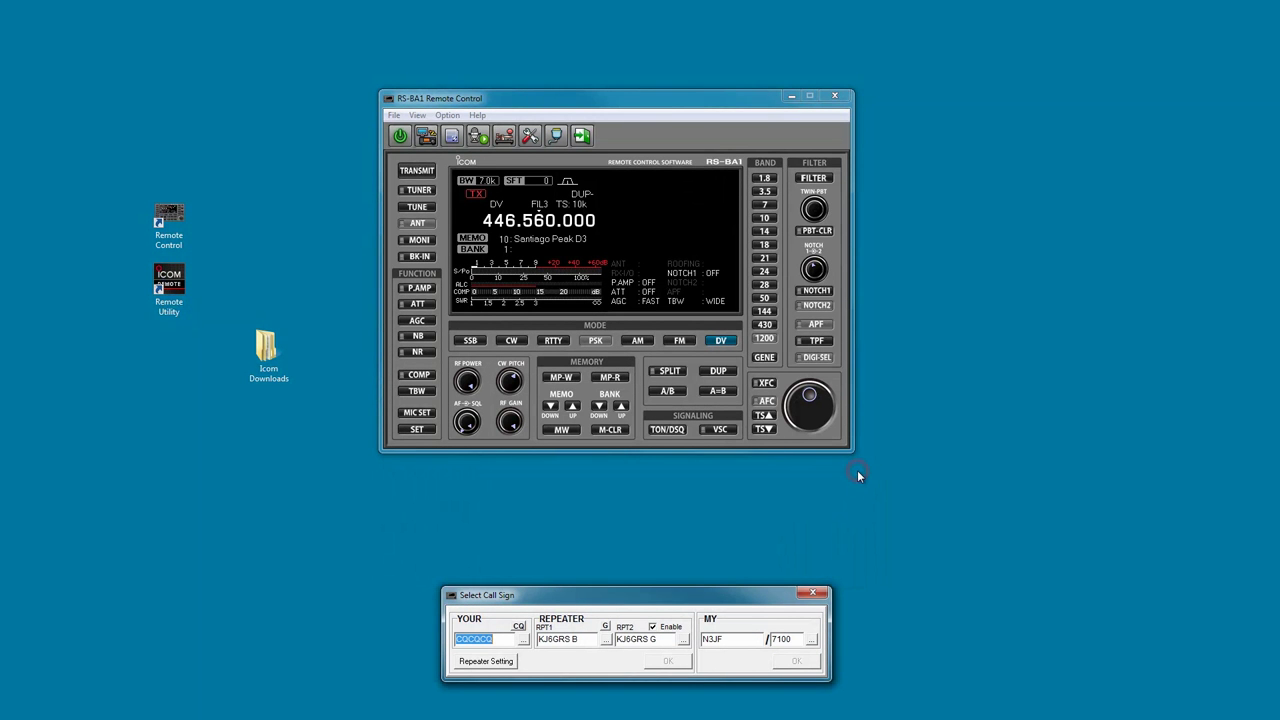
click(818, 596)
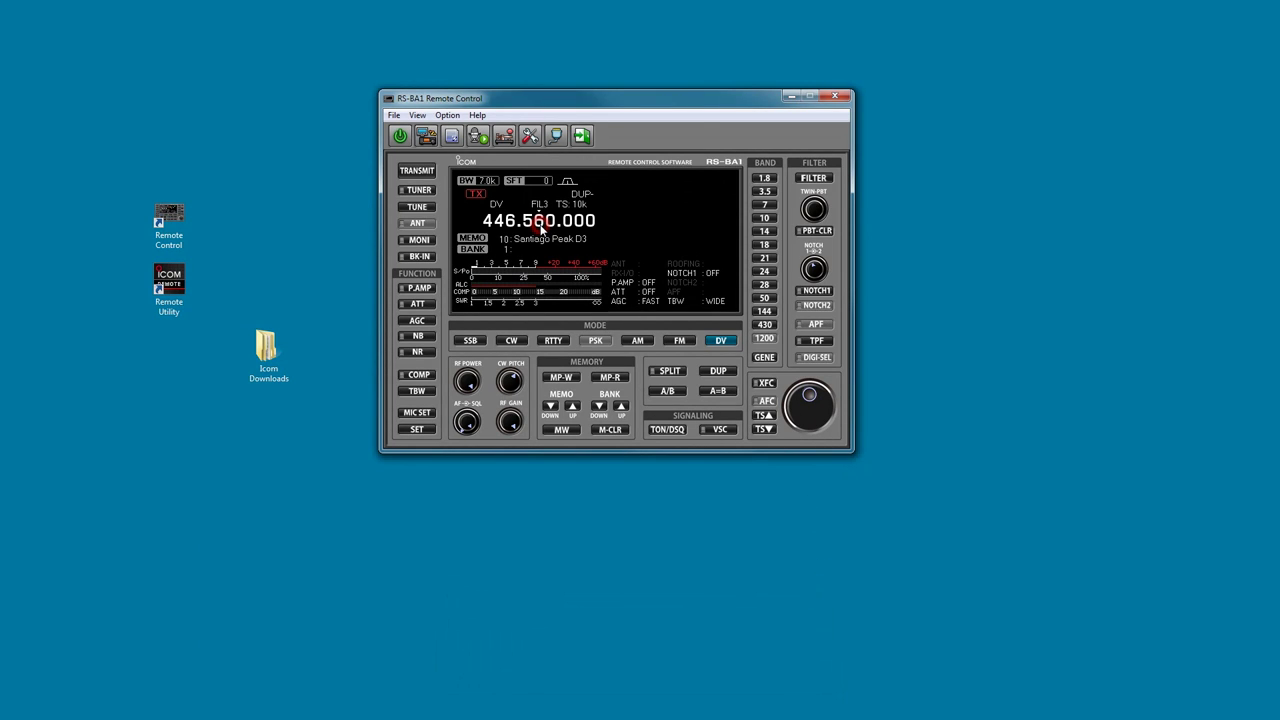
Tune to 448.060.000 in FM with the repeater tone on and DUP- offset.
text(448.060.000)
click(680, 342)
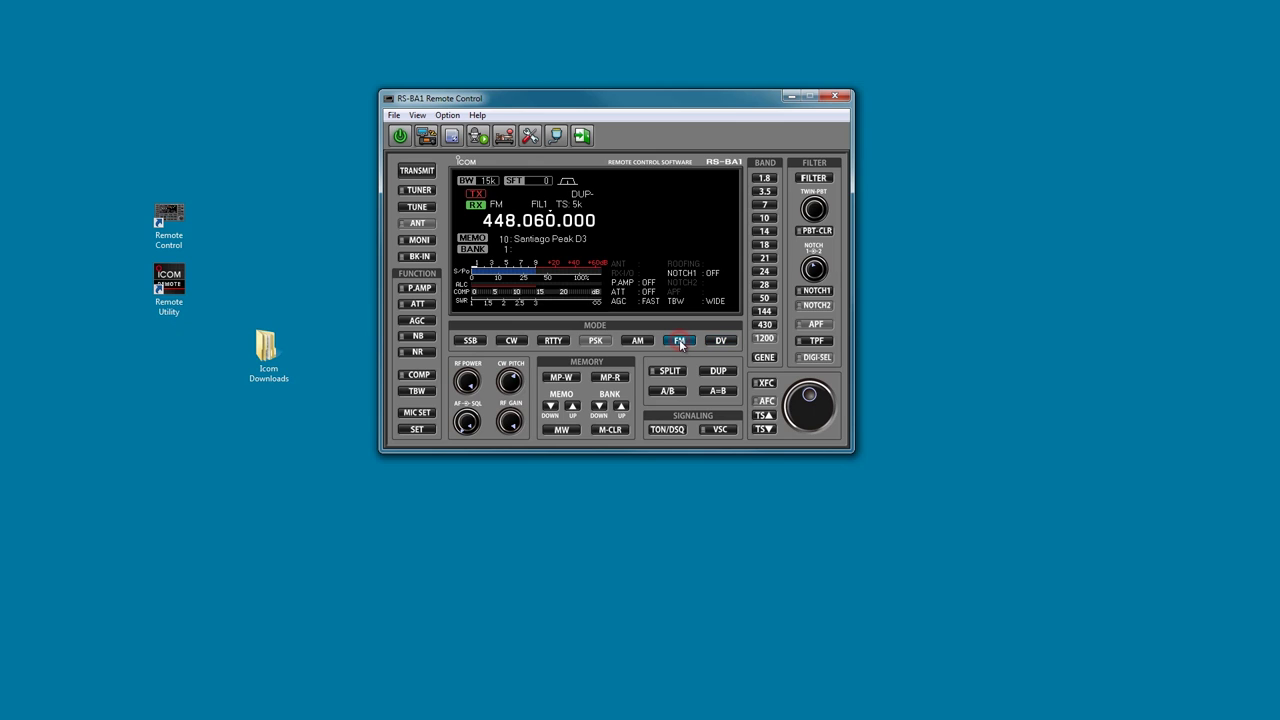
click(661, 433)
click(721, 372)
click(723, 372)
click(420, 116)
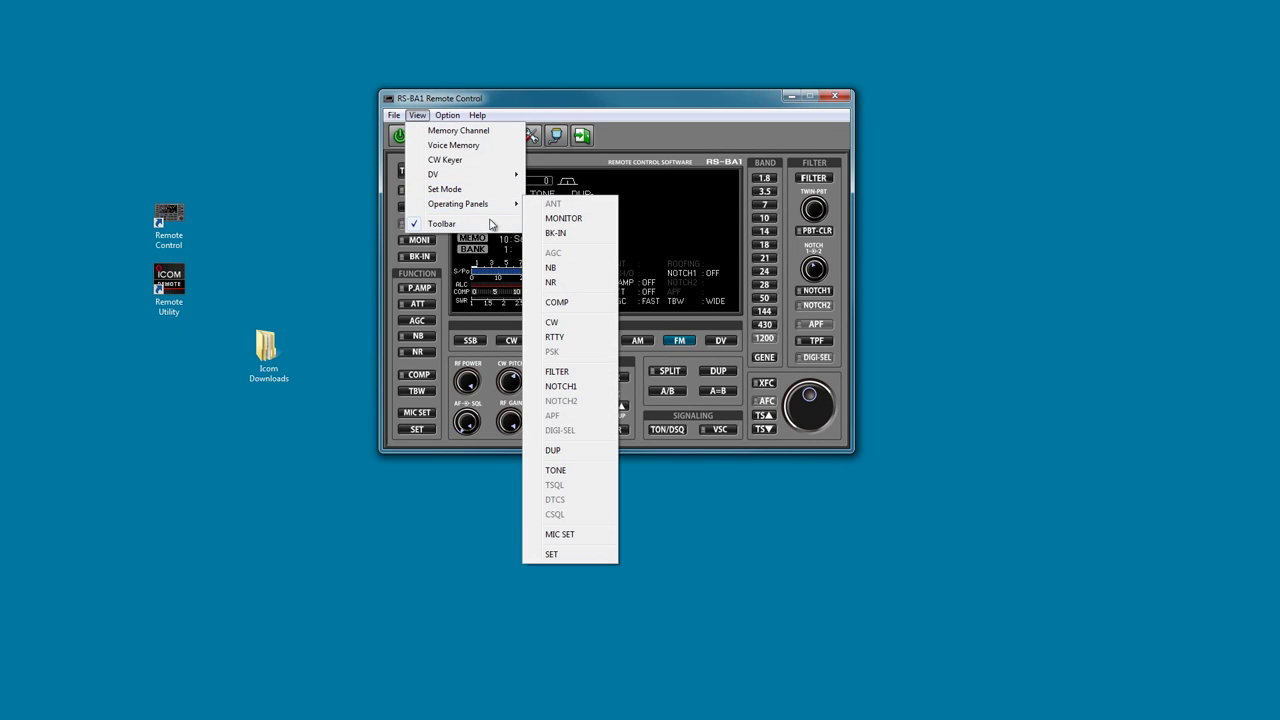
Set the repeater tone frequency to 100.0 Hz.
click(556, 470)
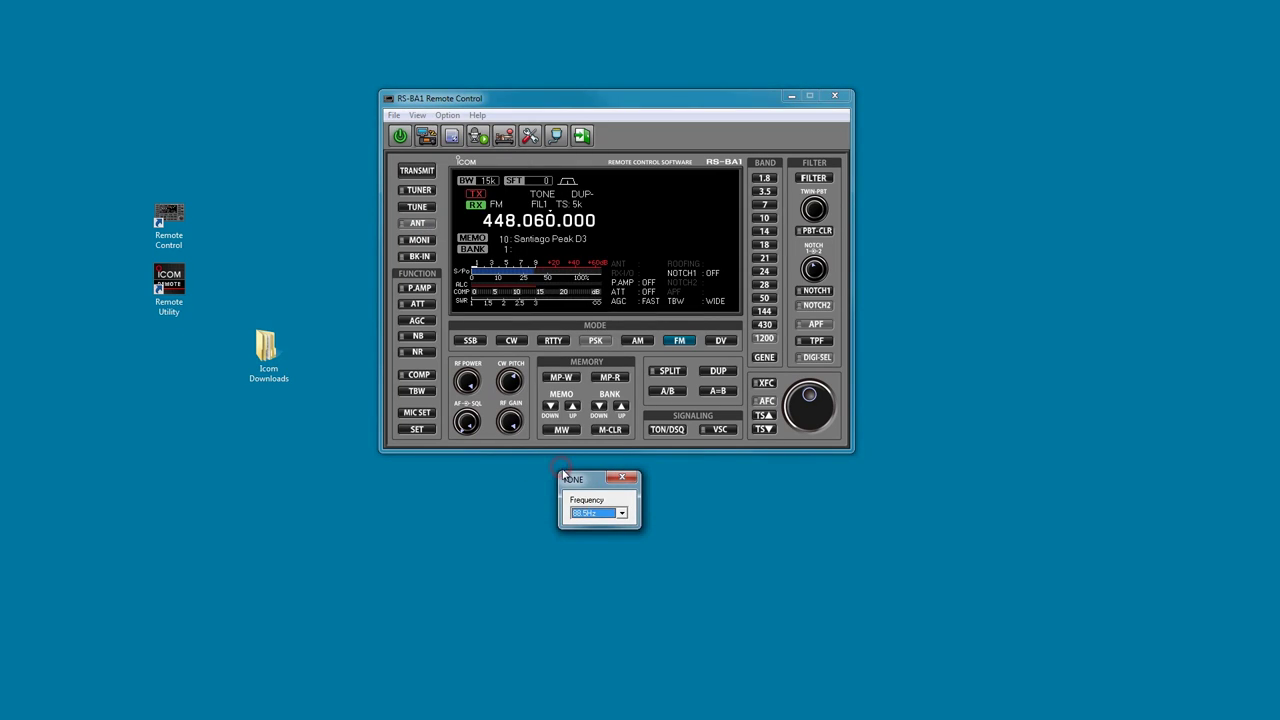
click(622, 512)
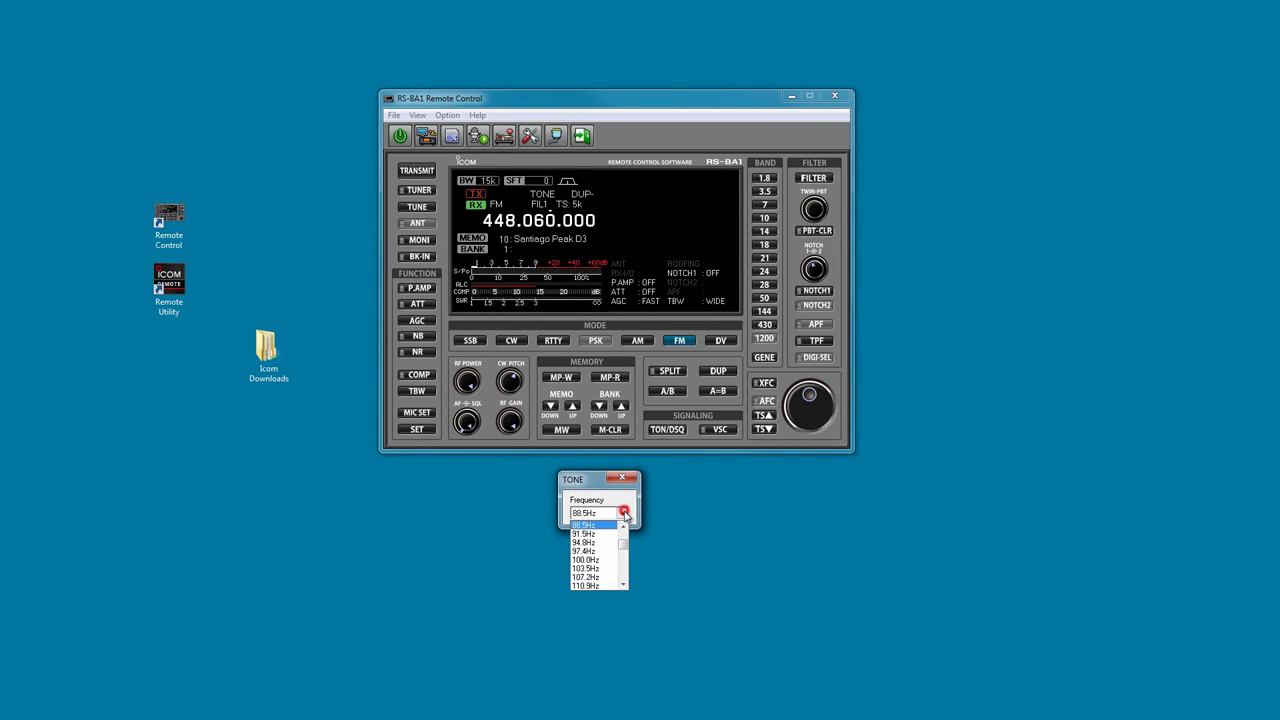
click(595, 560)
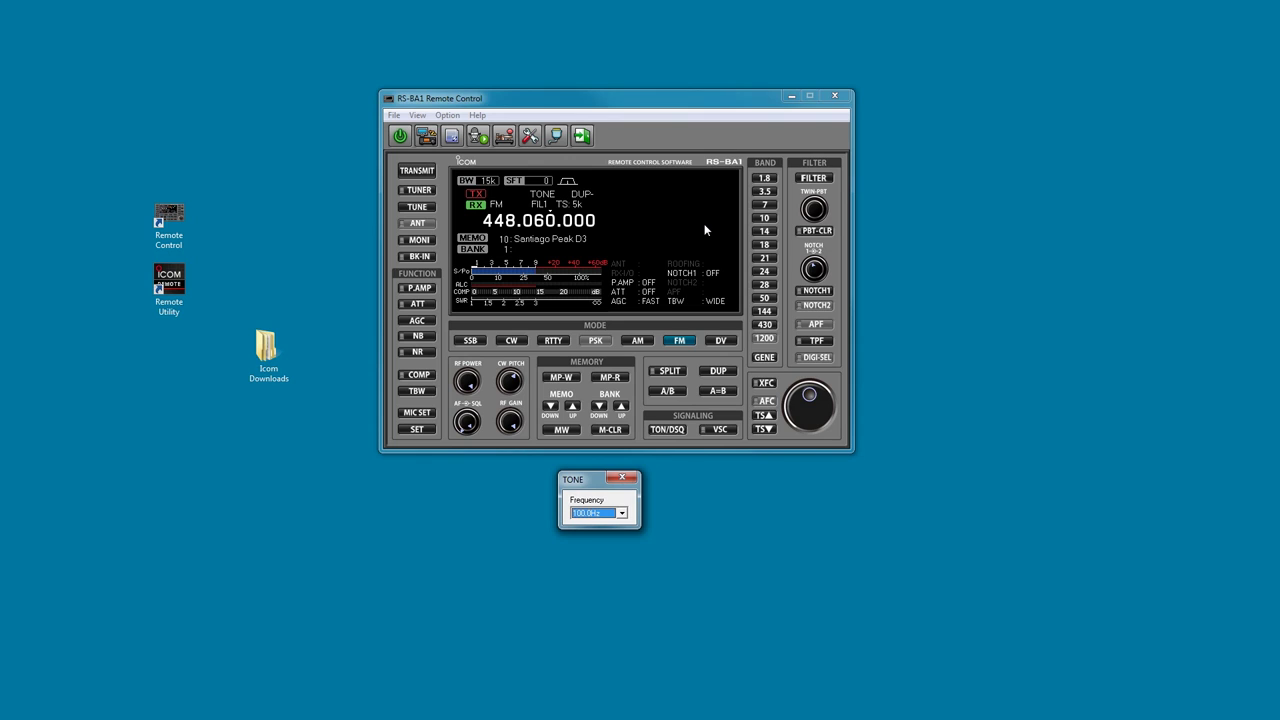
Step down to memory channel 1 and write the 448.060 FM repeater setting into it.
click(551, 407)
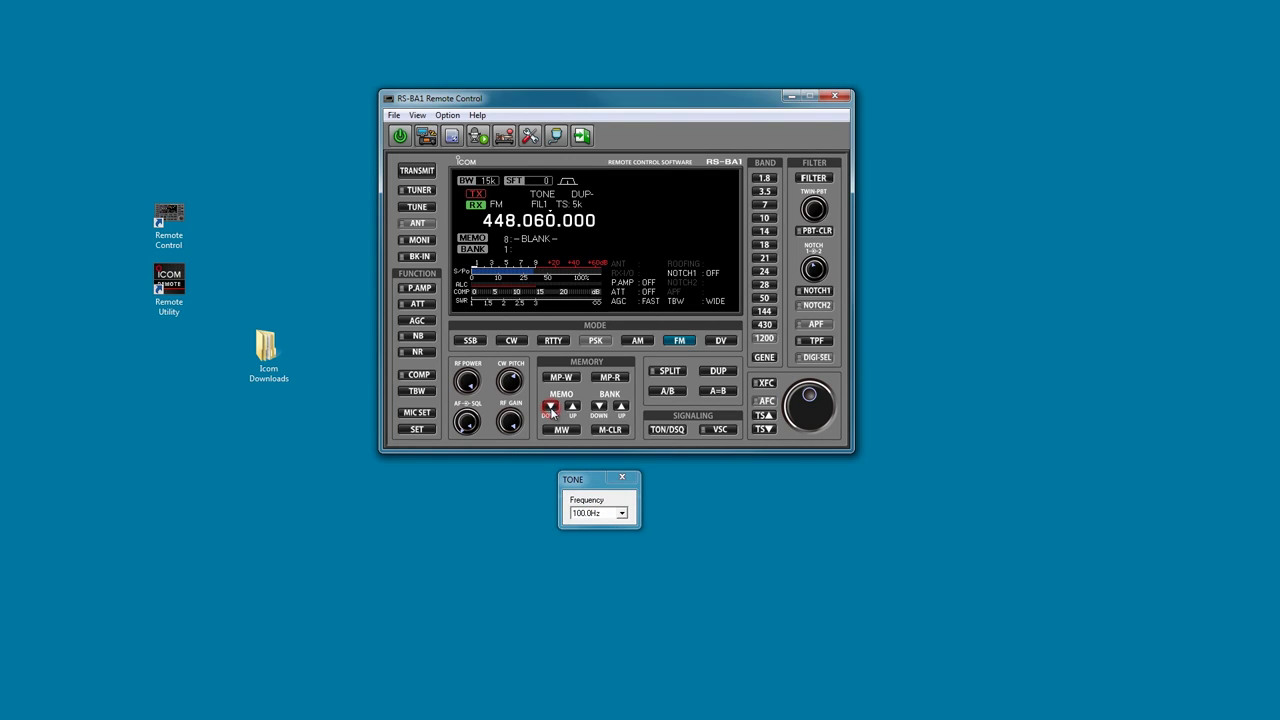
click(551, 407)
click(551, 407)
click(551, 407)
click(551, 407)
click(551, 407)
click(551, 407)
click(551, 407)
click(564, 431)
Name memory channel 1 'Win System Santiago' in the editor, then close the editor.
click(452, 136)
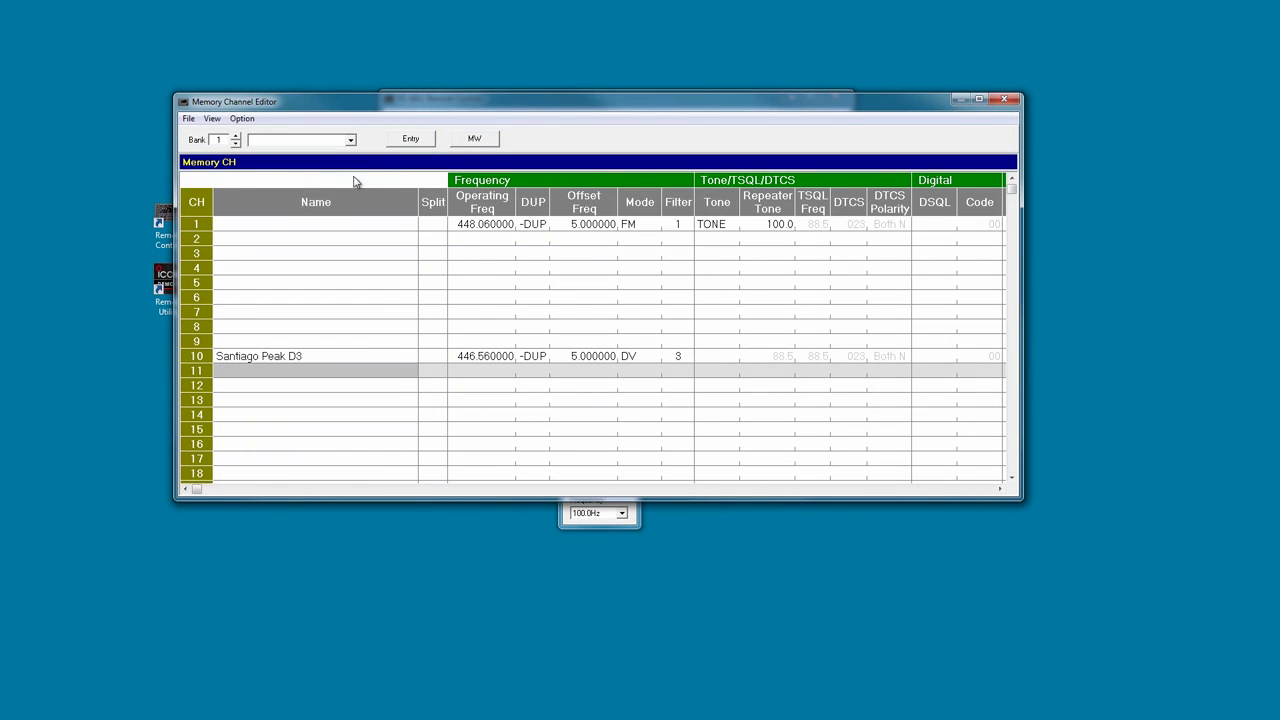
click(312, 230)
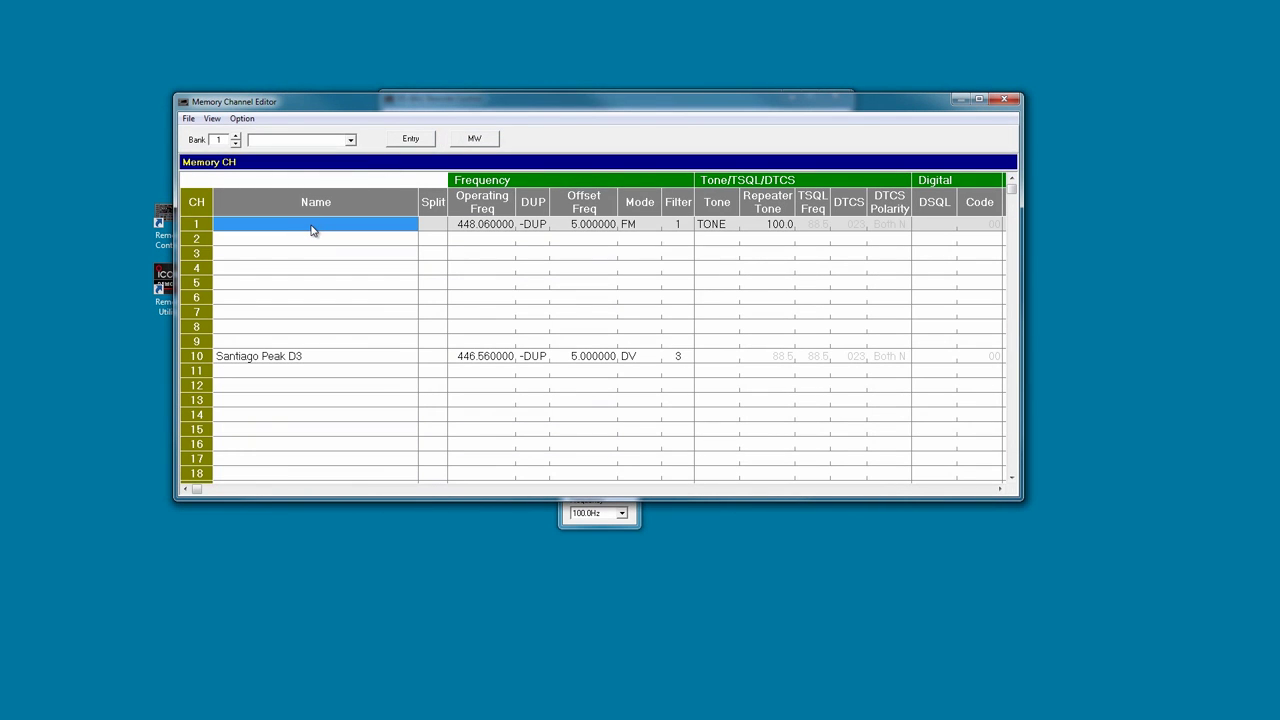
text(Win)
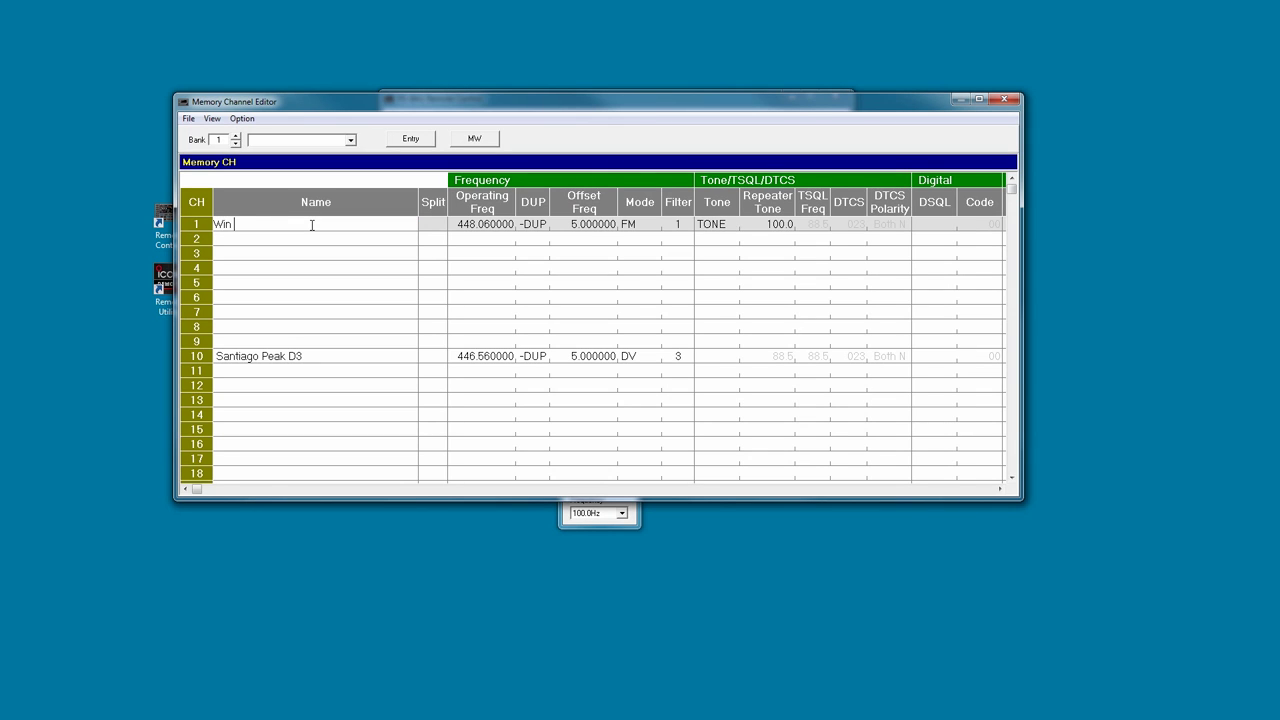
text( System Santiago)
click(348, 244)
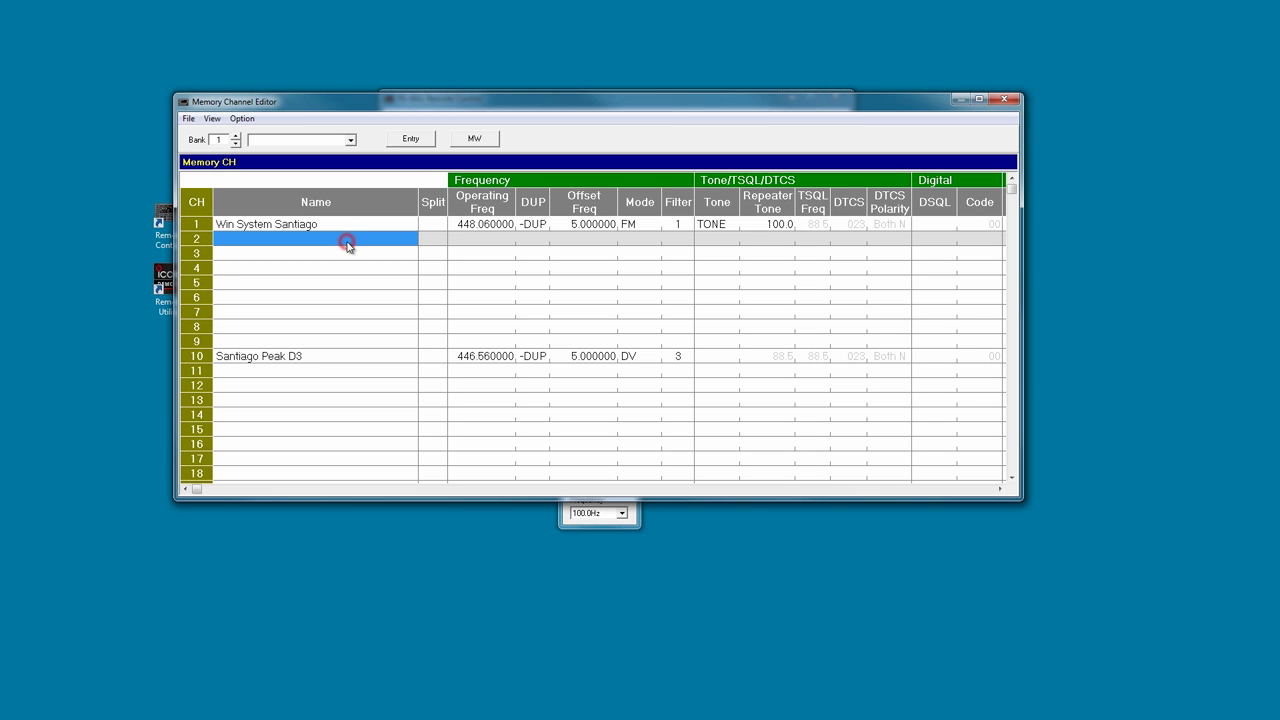
click(1005, 99)
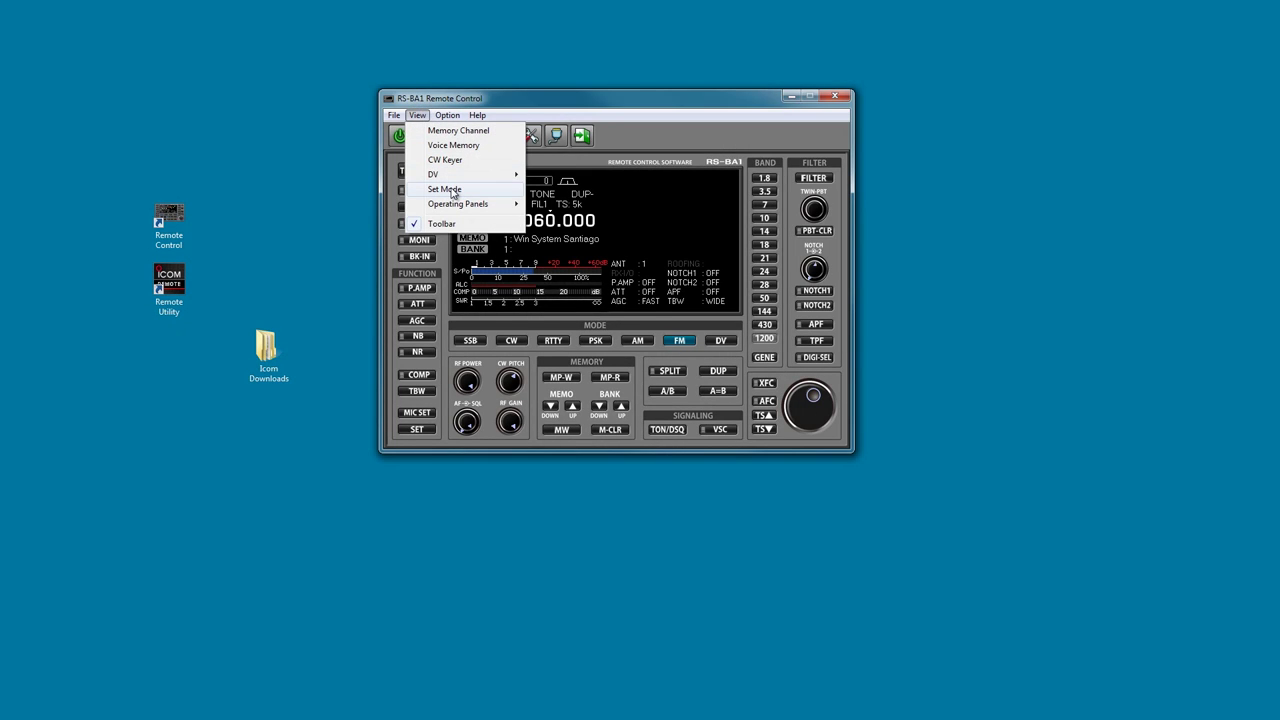
Set USB Audio SQL to ON in the radio's Set Mode settings.
click(450, 190)
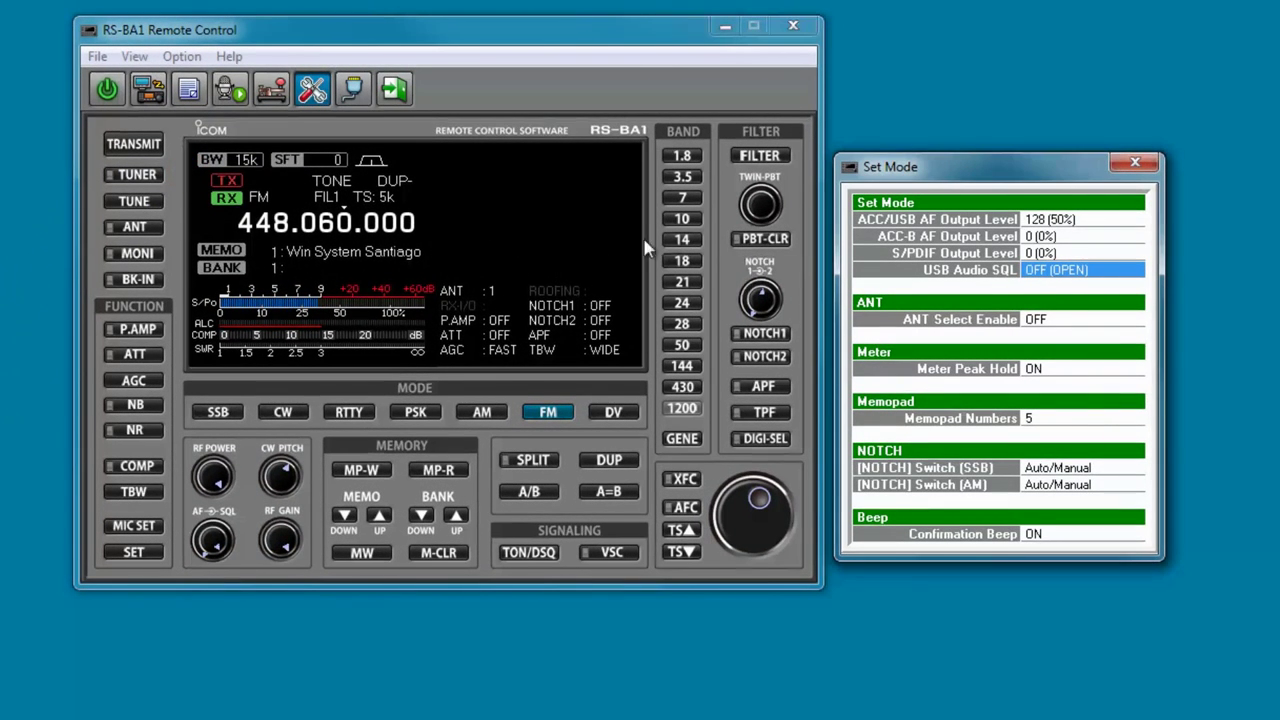
click(1054, 271)
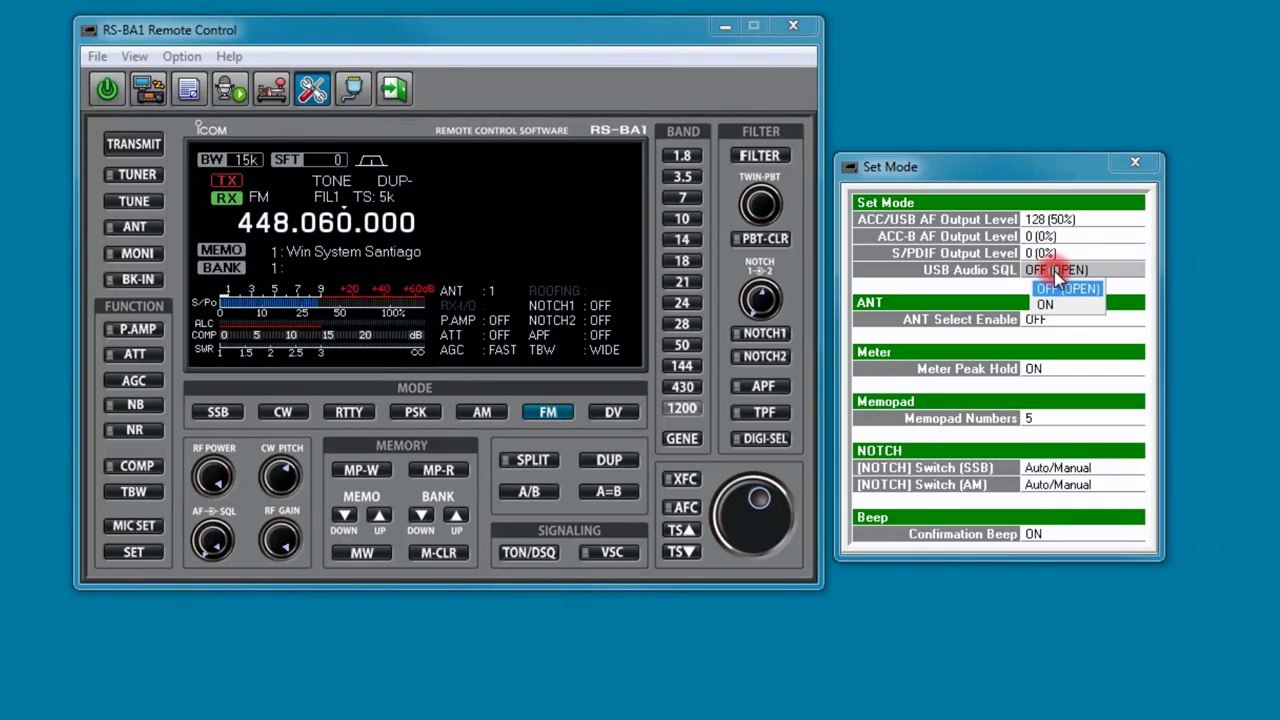
click(1052, 304)
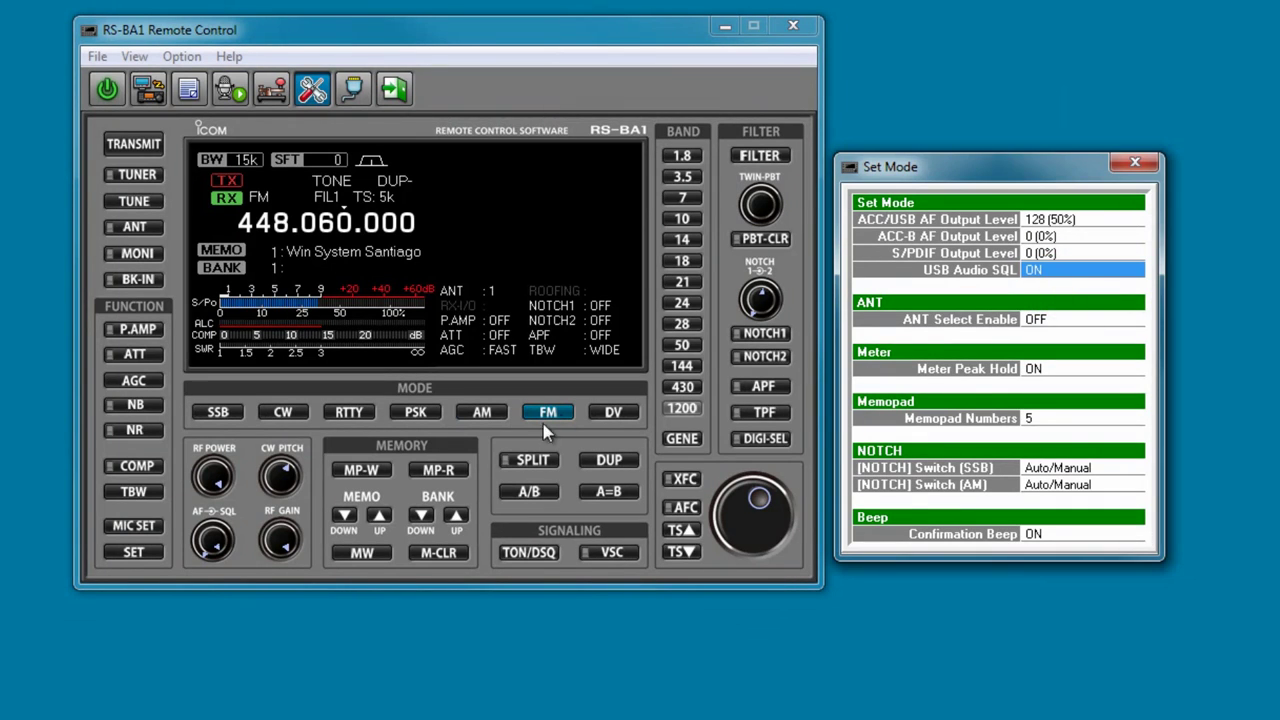
click(218, 533)
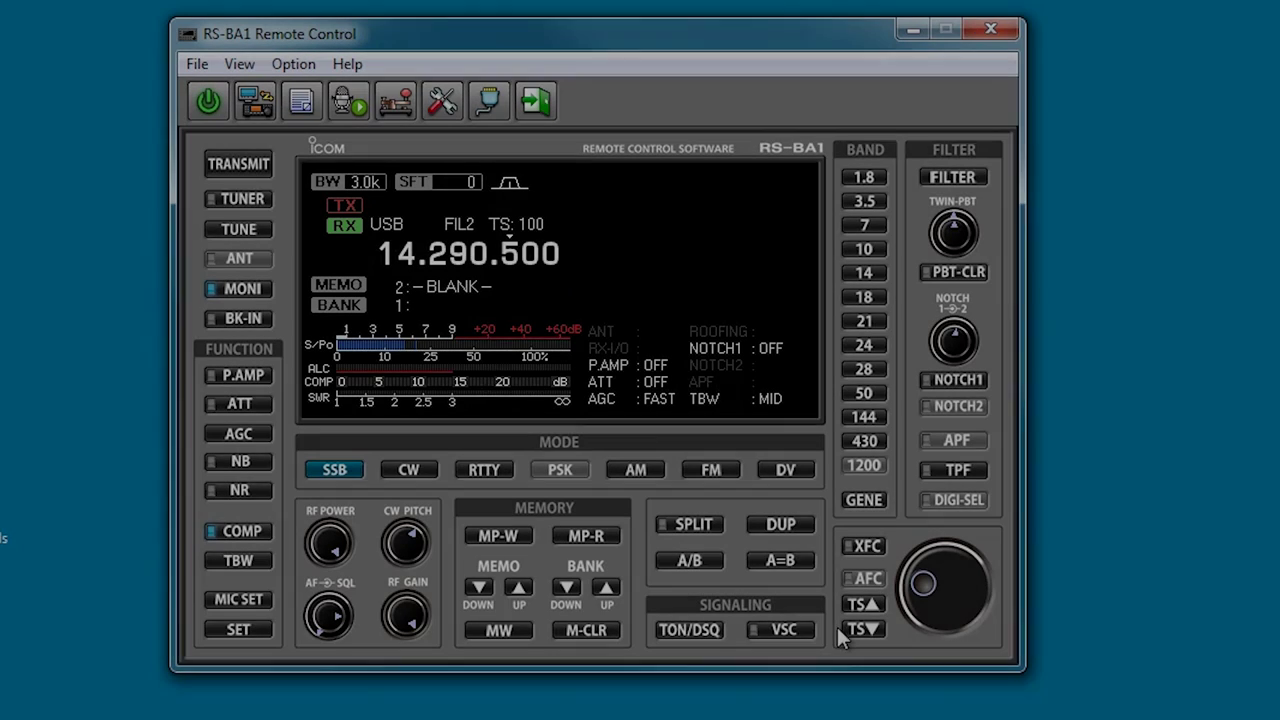
Set a 10 Hz tuning step and fine-tune a few steps around 14.290.500 USB.
click(845, 626)
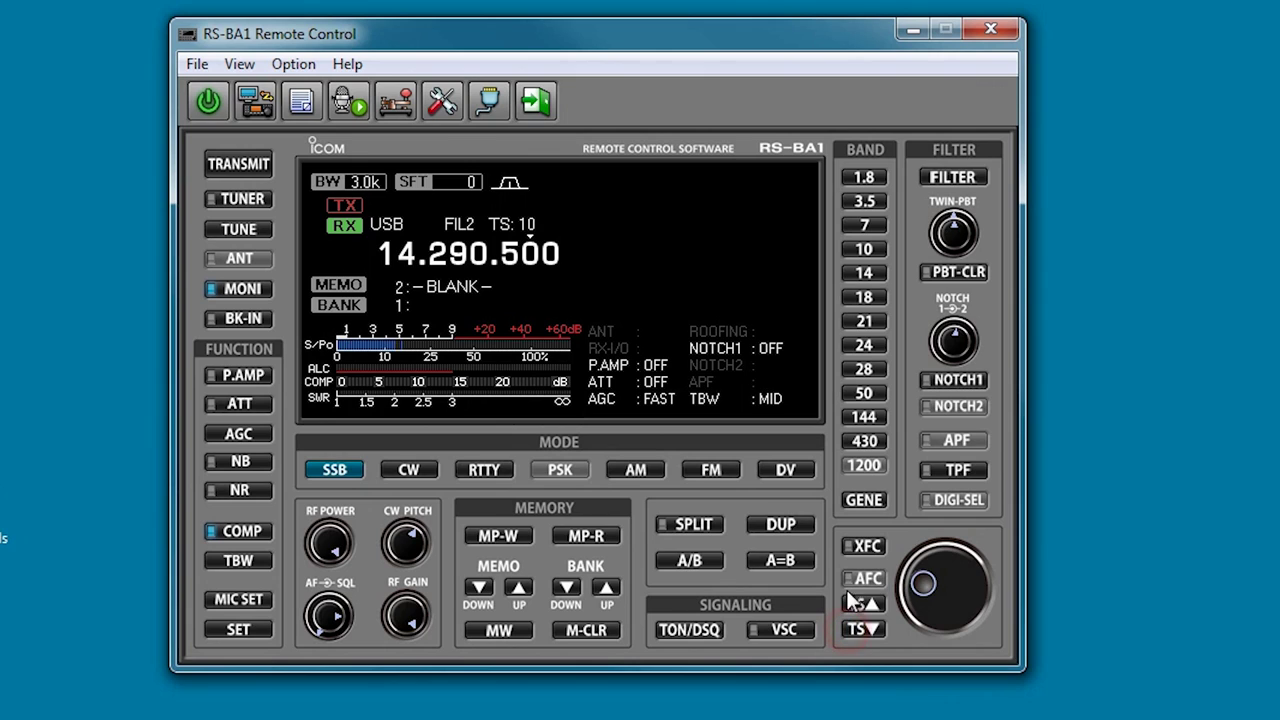
click(923, 586)
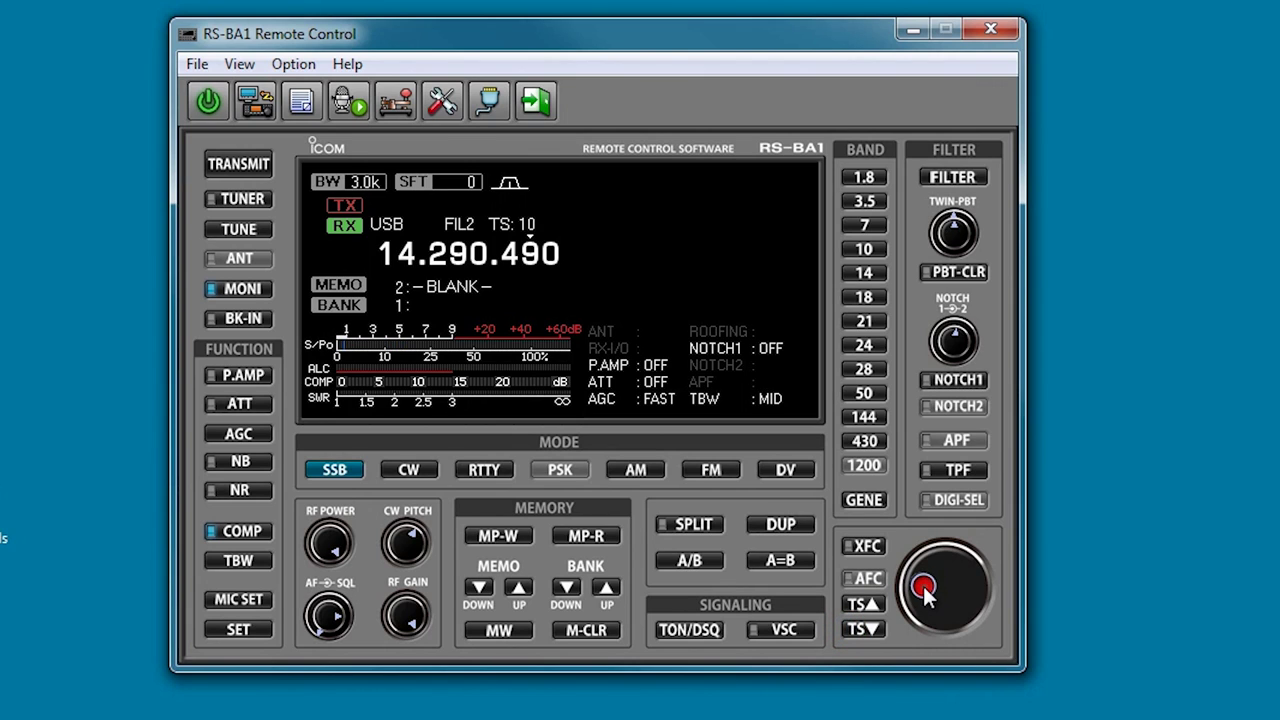
right_click(923, 586)
right_click(922, 583)
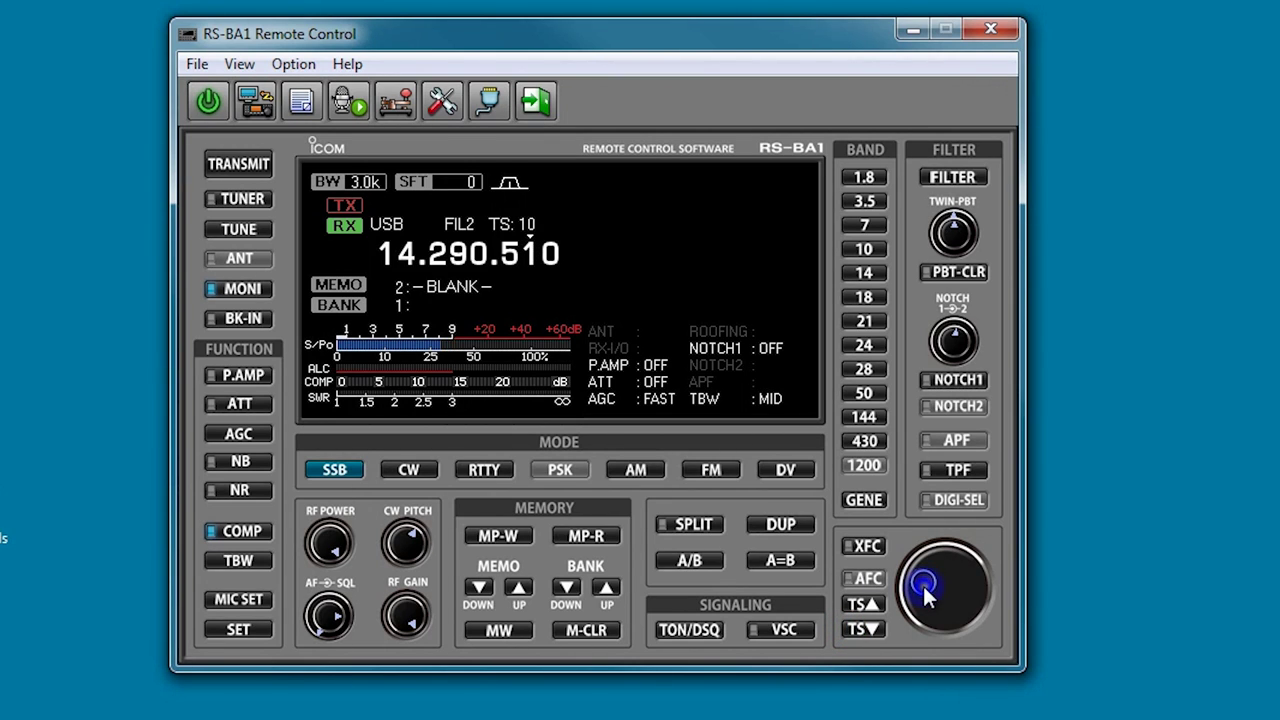
right_click(923, 586)
click(922, 583)
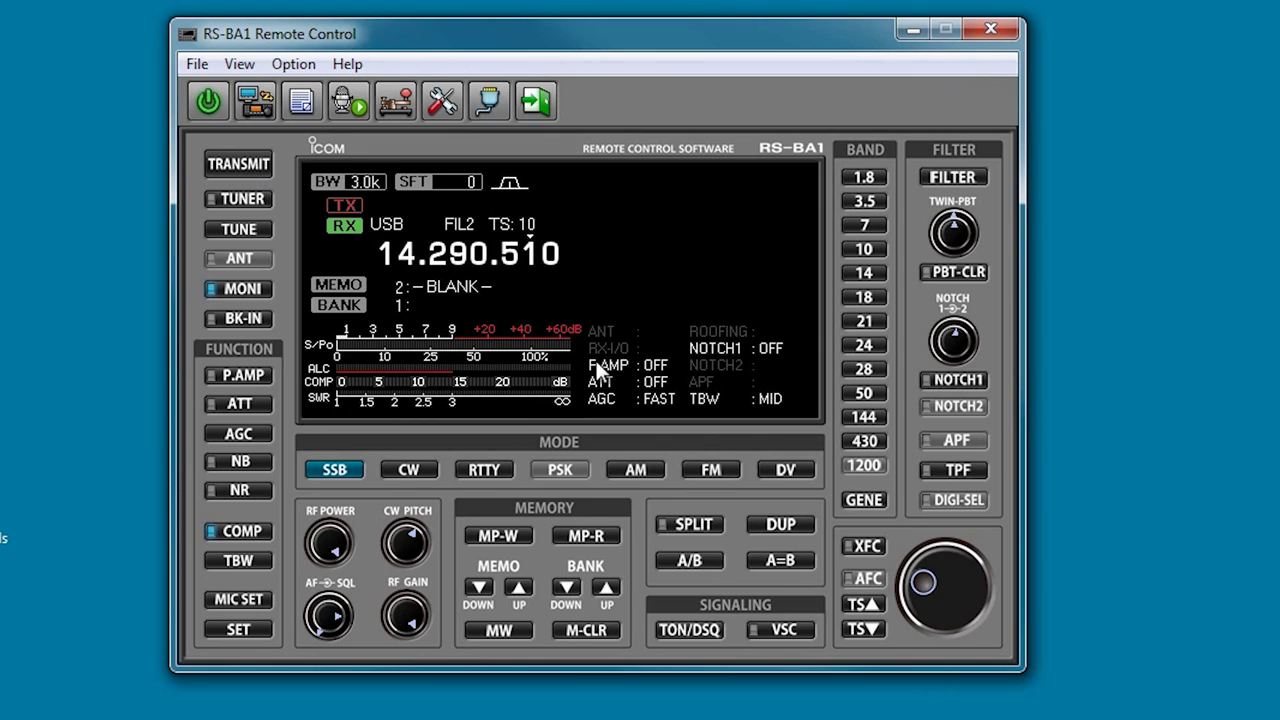
scroll(915, 578, down, 1)
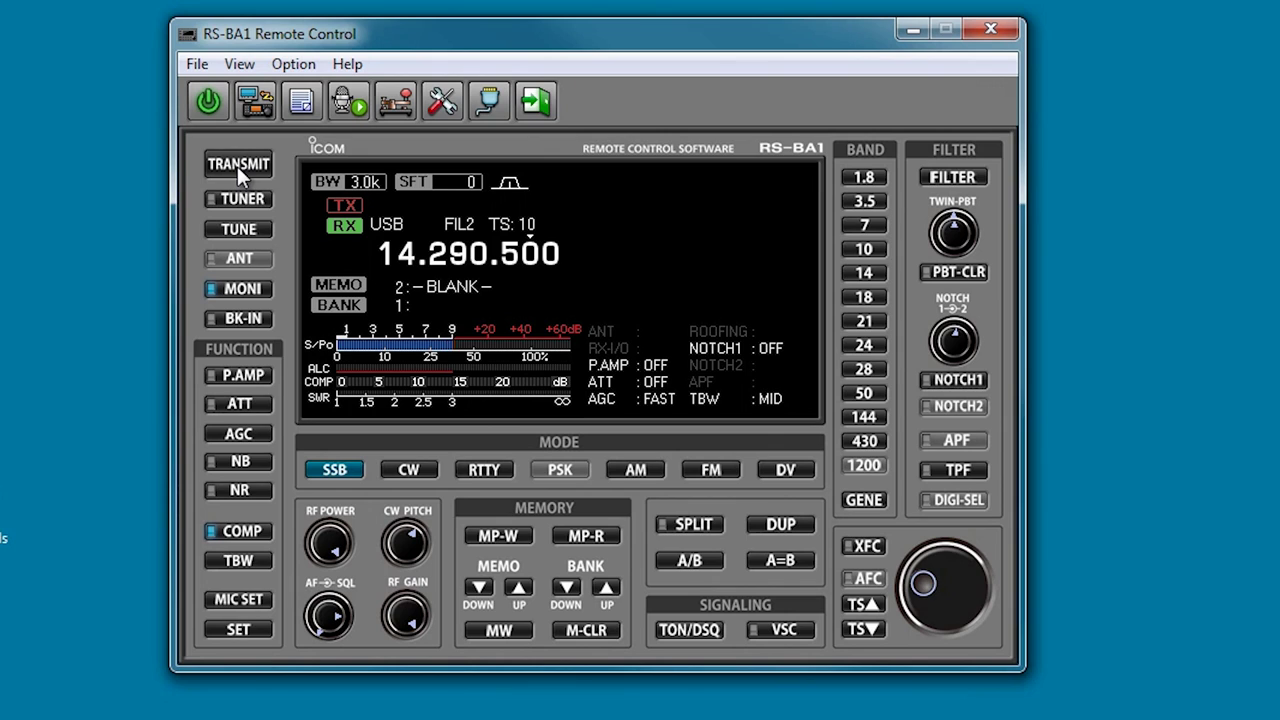
Make three short SSB transmissions, returning to receive after each.
click(237, 166)
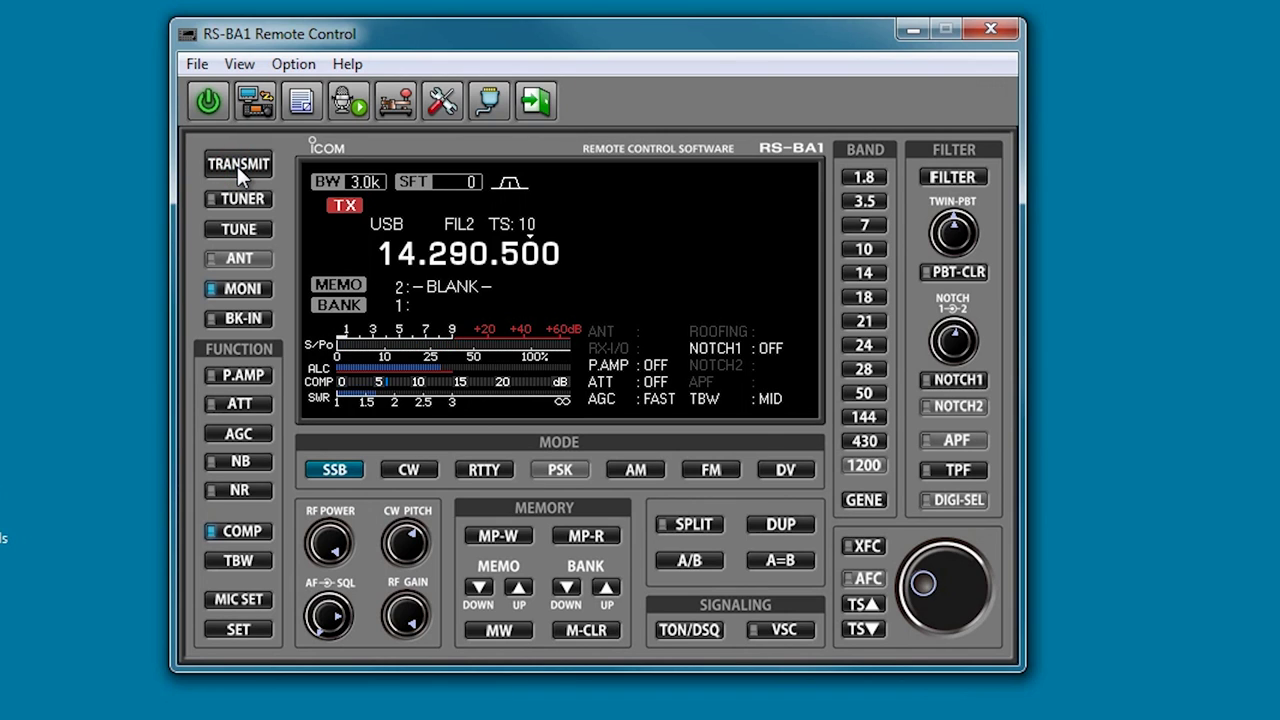
click(237, 166)
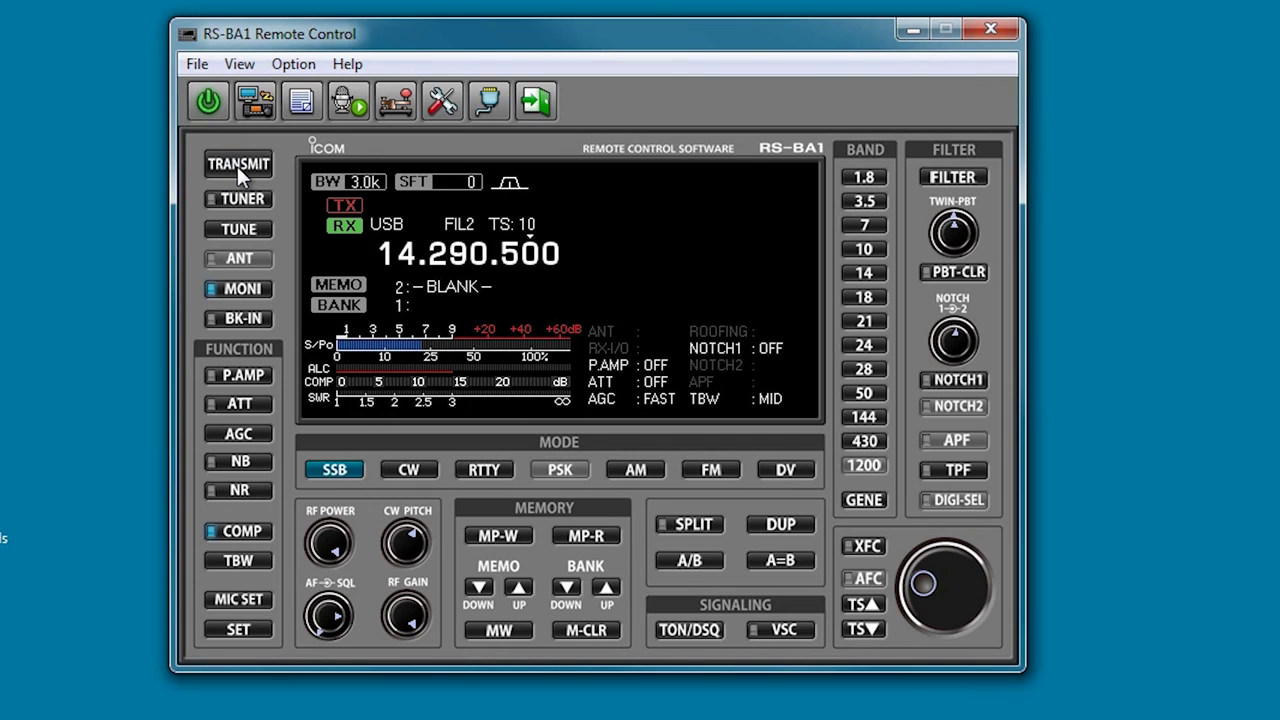
click(237, 166)
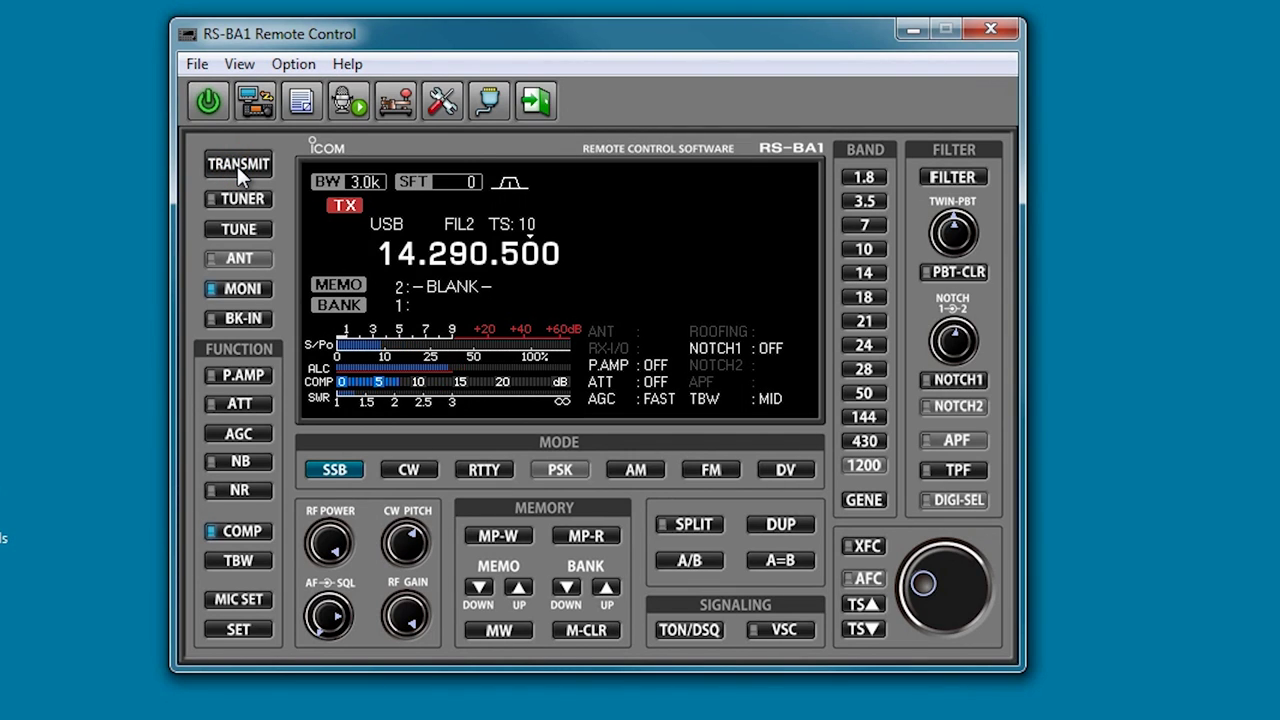
click(237, 166)
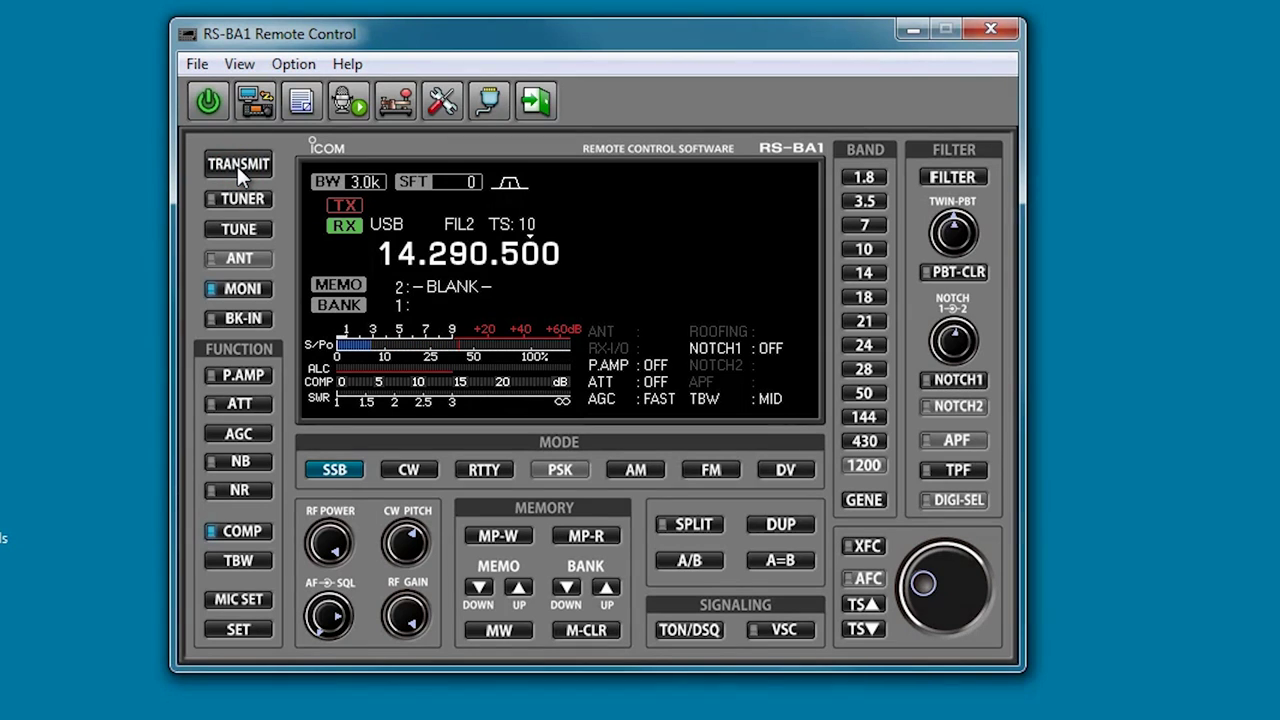
click(237, 166)
click(237, 166)
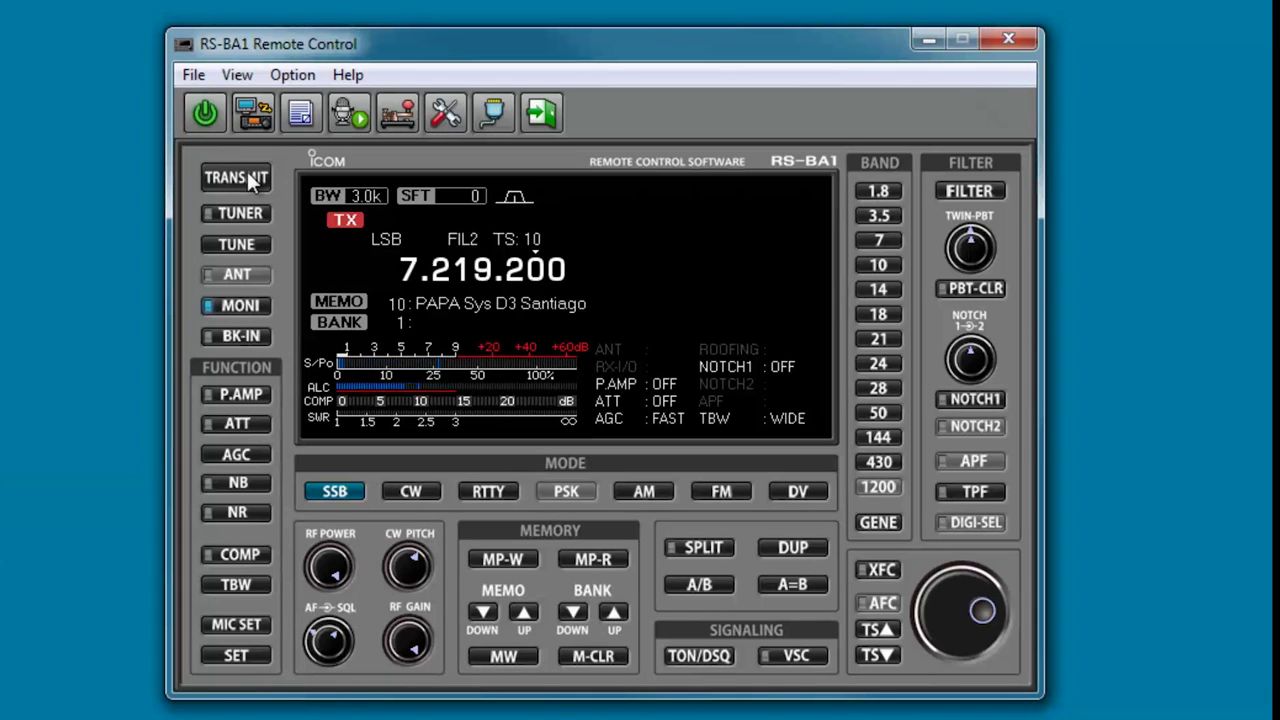
Unkey the radio on 7.219.200 LSB and return to receive.
click(249, 178)
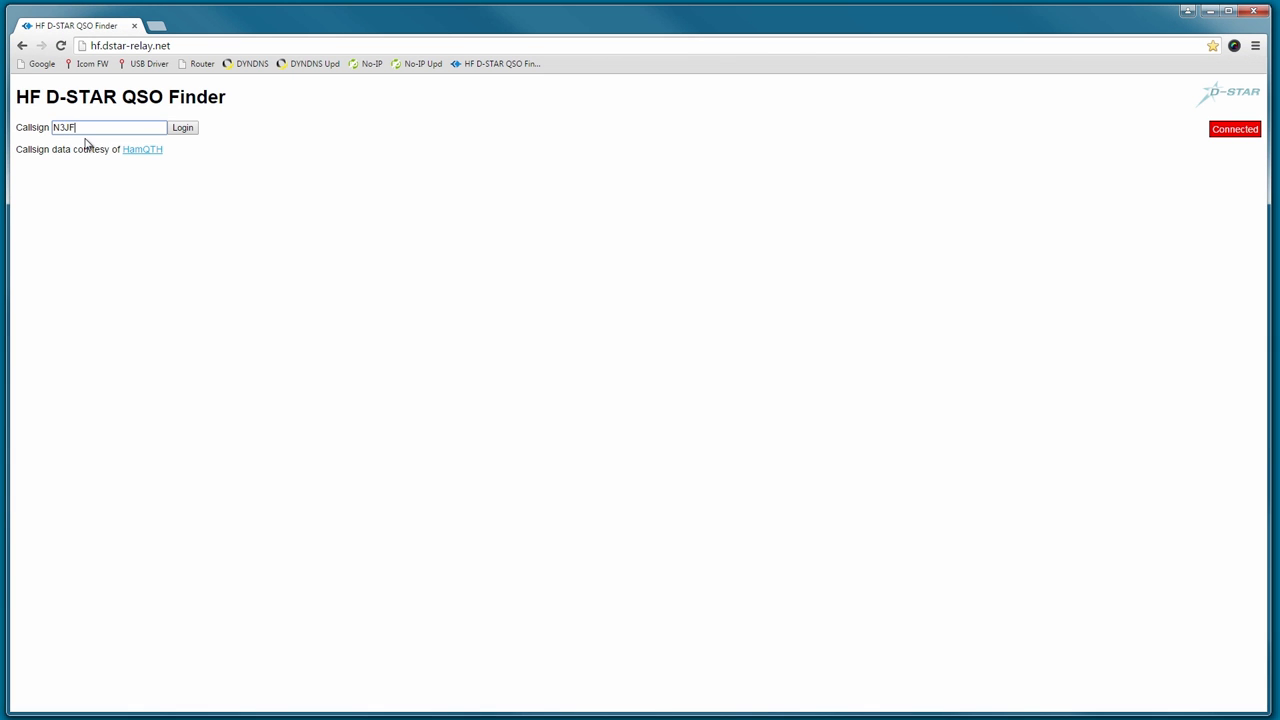
Log in to the QSO Finder, check the listed stations' details, then announce QSY 14.3250.
click(181, 128)
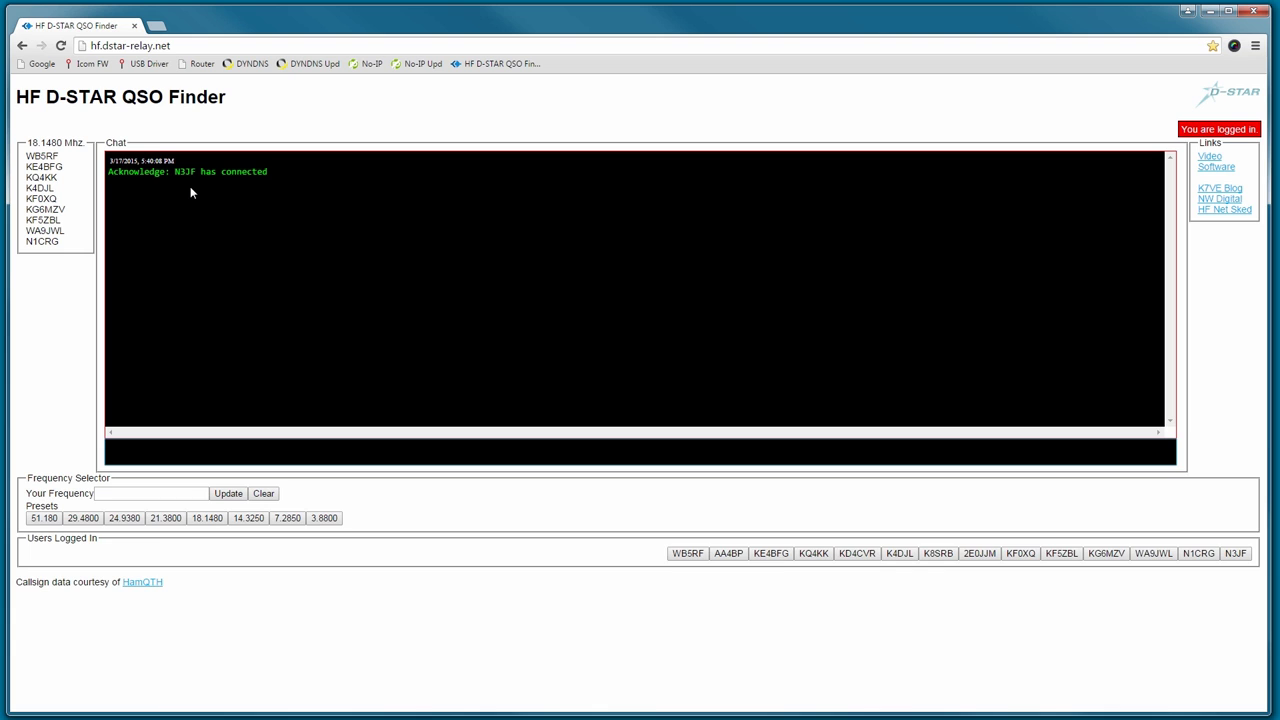
click(44, 156)
click(45, 209)
click(42, 241)
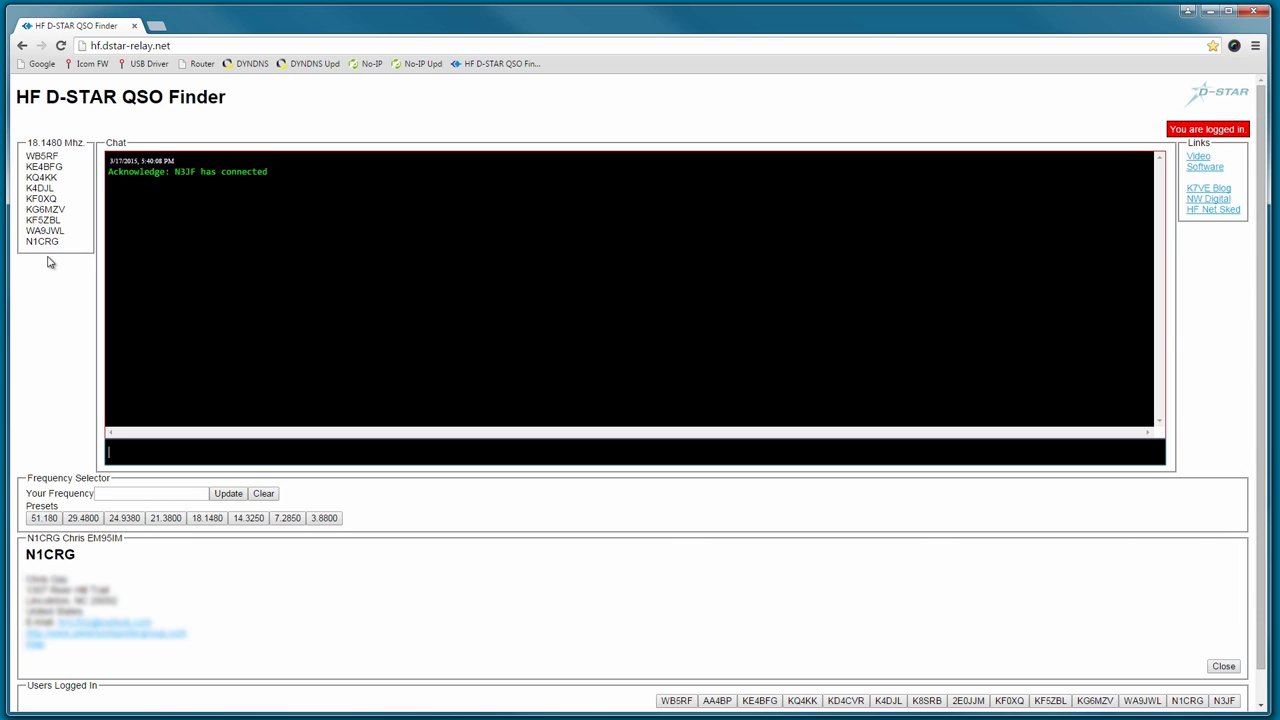
click(245, 518)
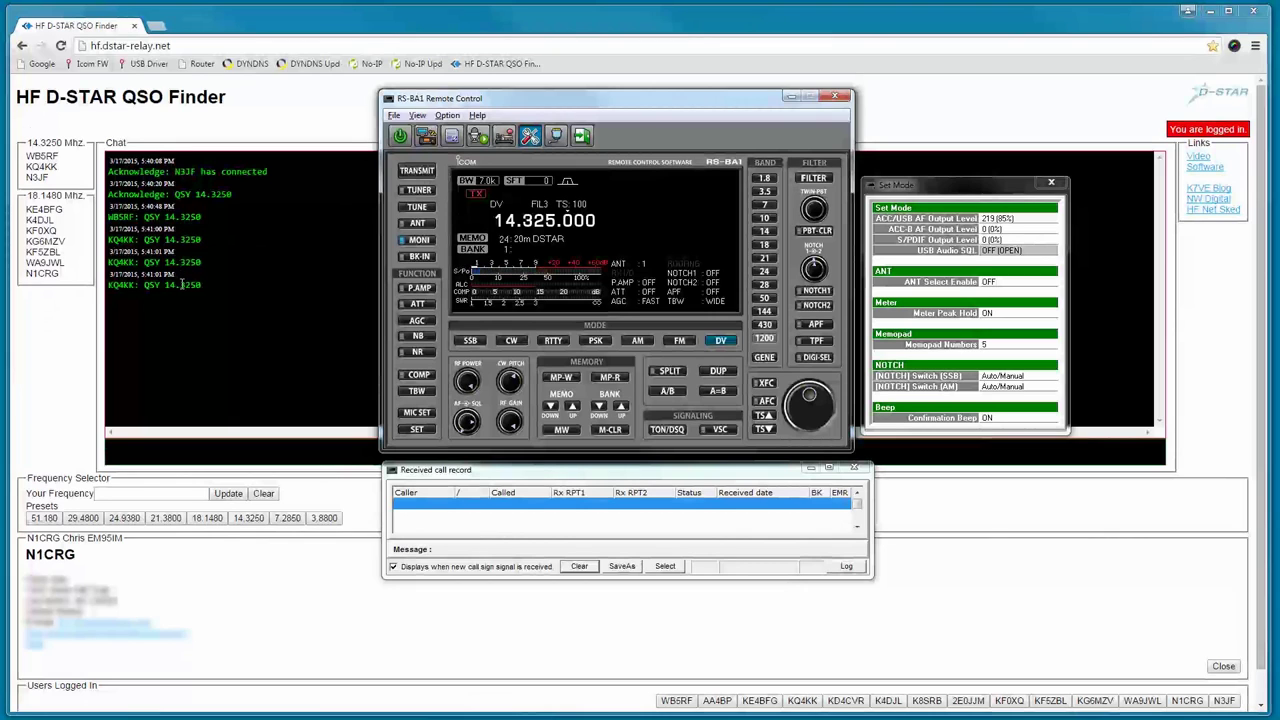
View the details of four stations listed on 14.3250.
click(40, 177)
click(58, 155)
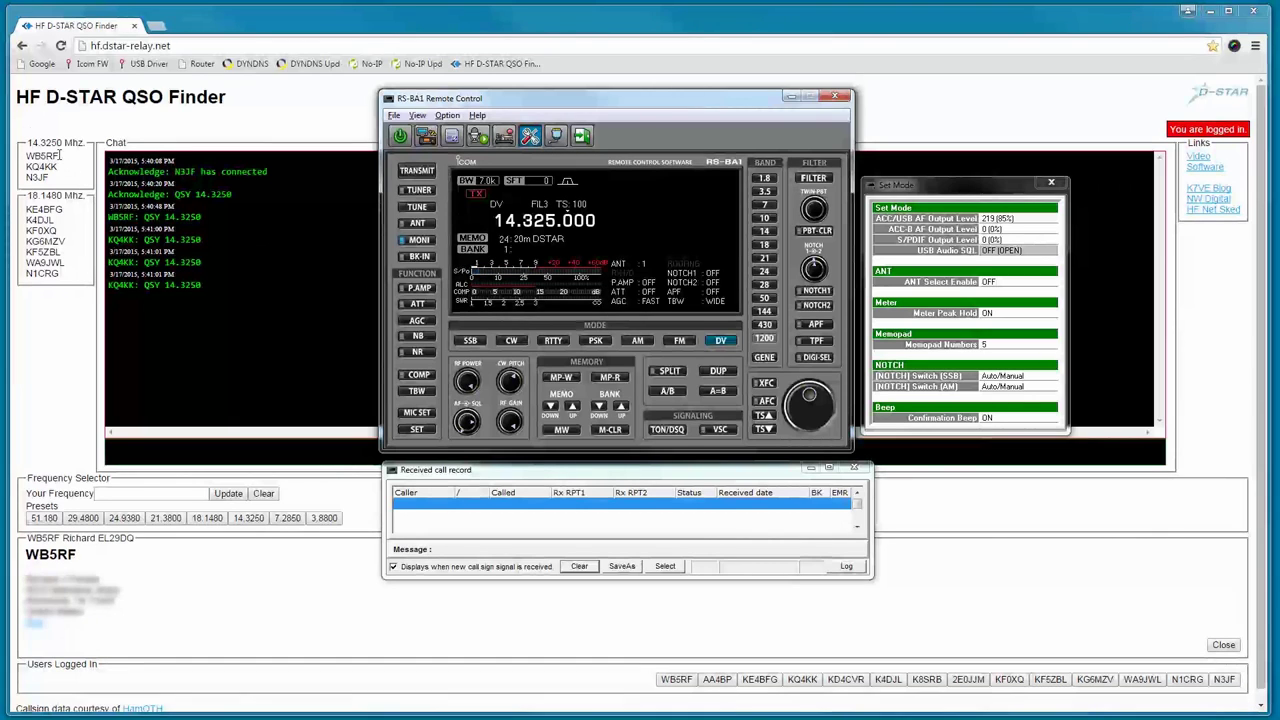
click(42, 166)
click(41, 230)
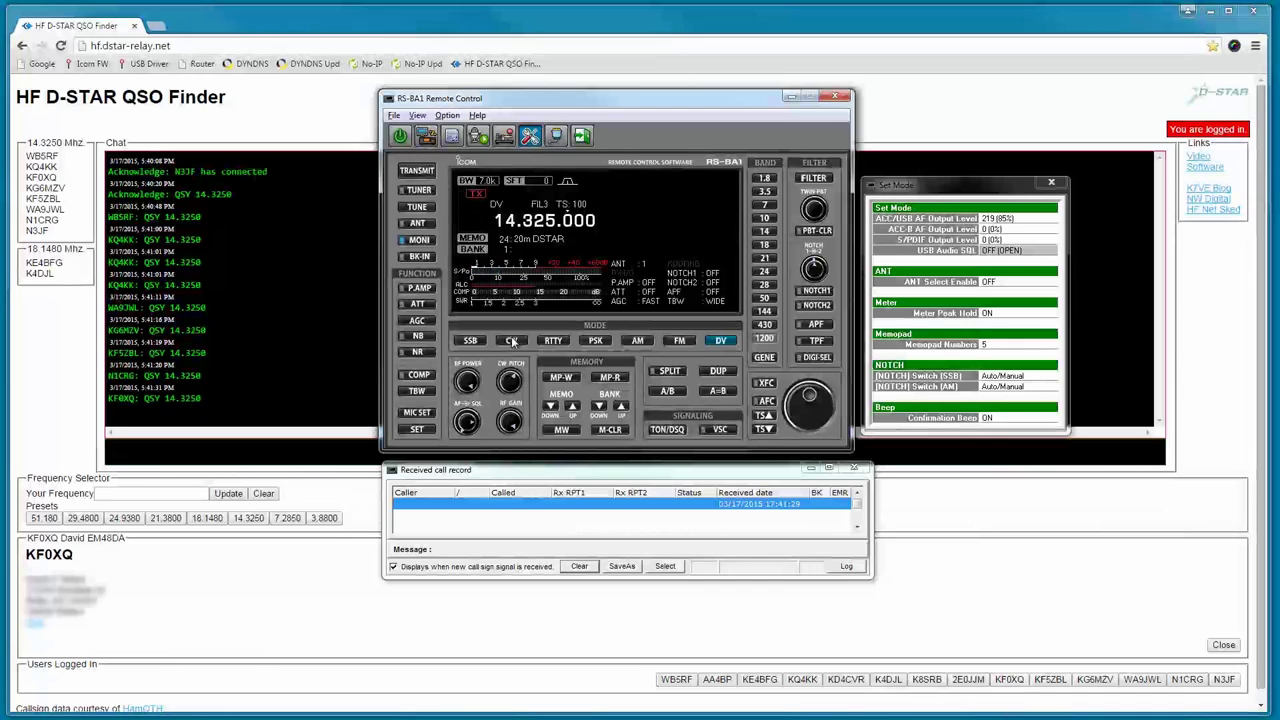
Call on 14.325.000 DV, listen for a reply, then transmit a reply and release.
click(416, 172)
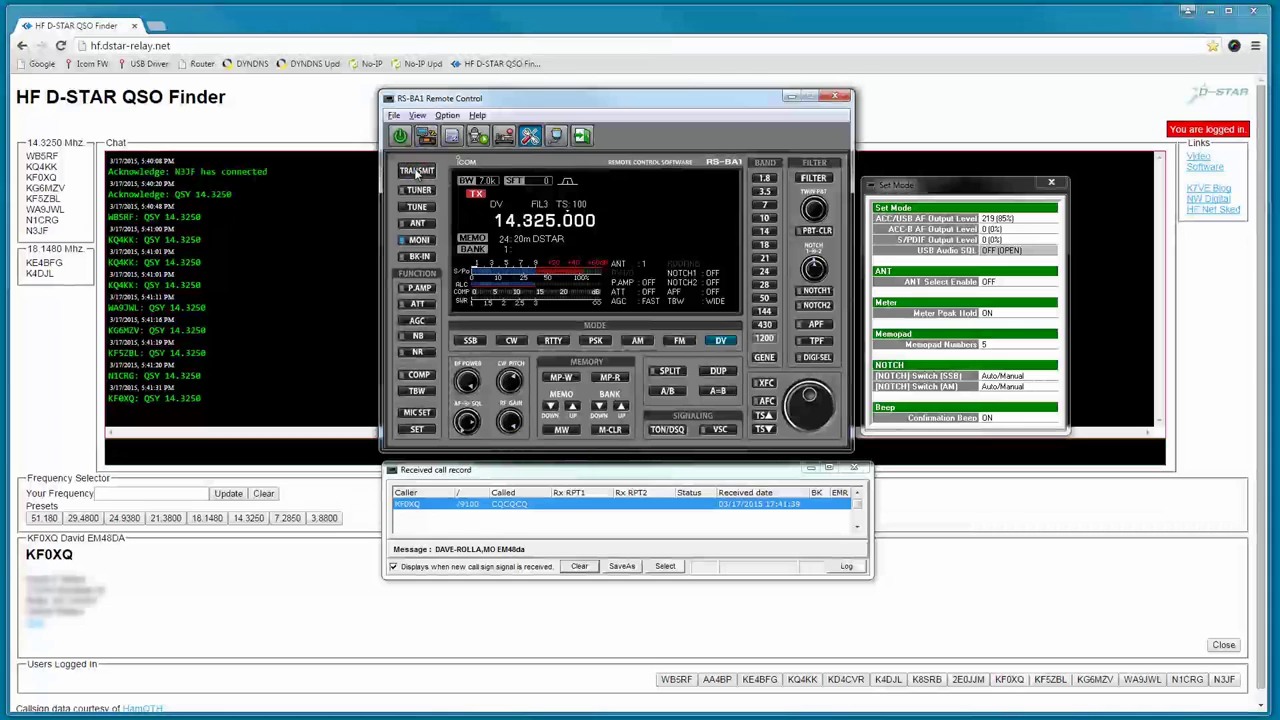
click(416, 172)
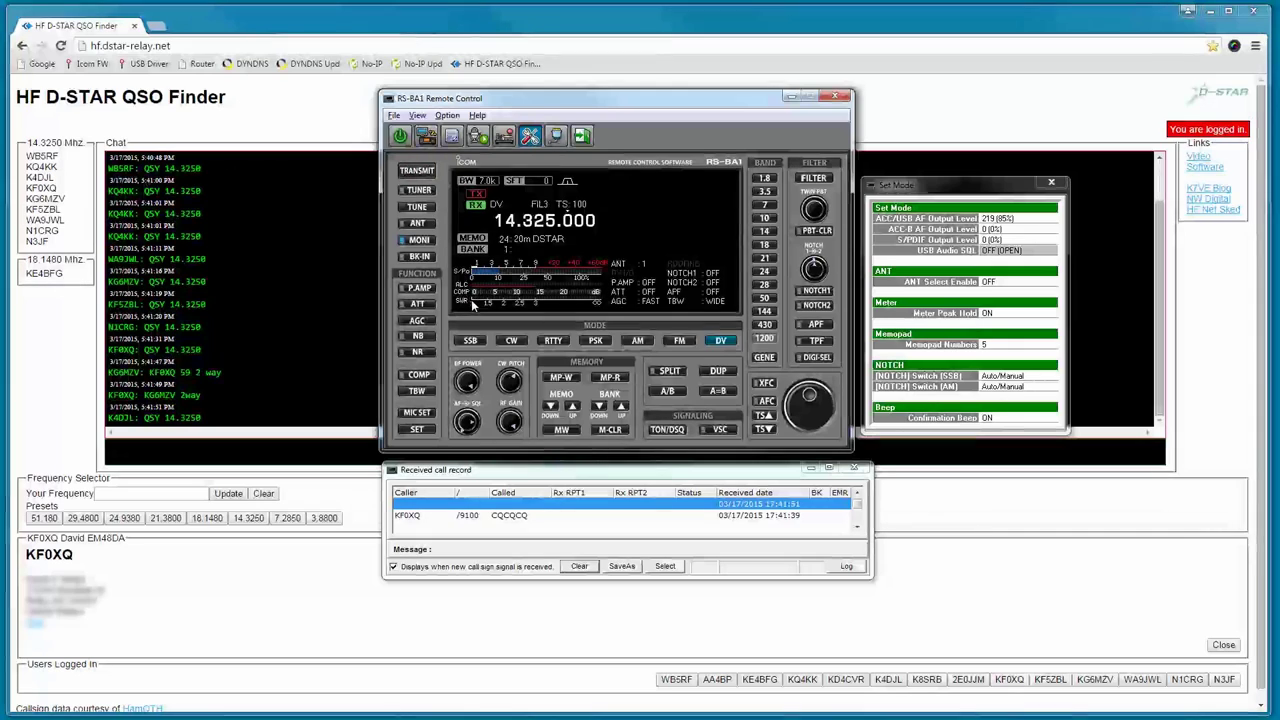
click(425, 173)
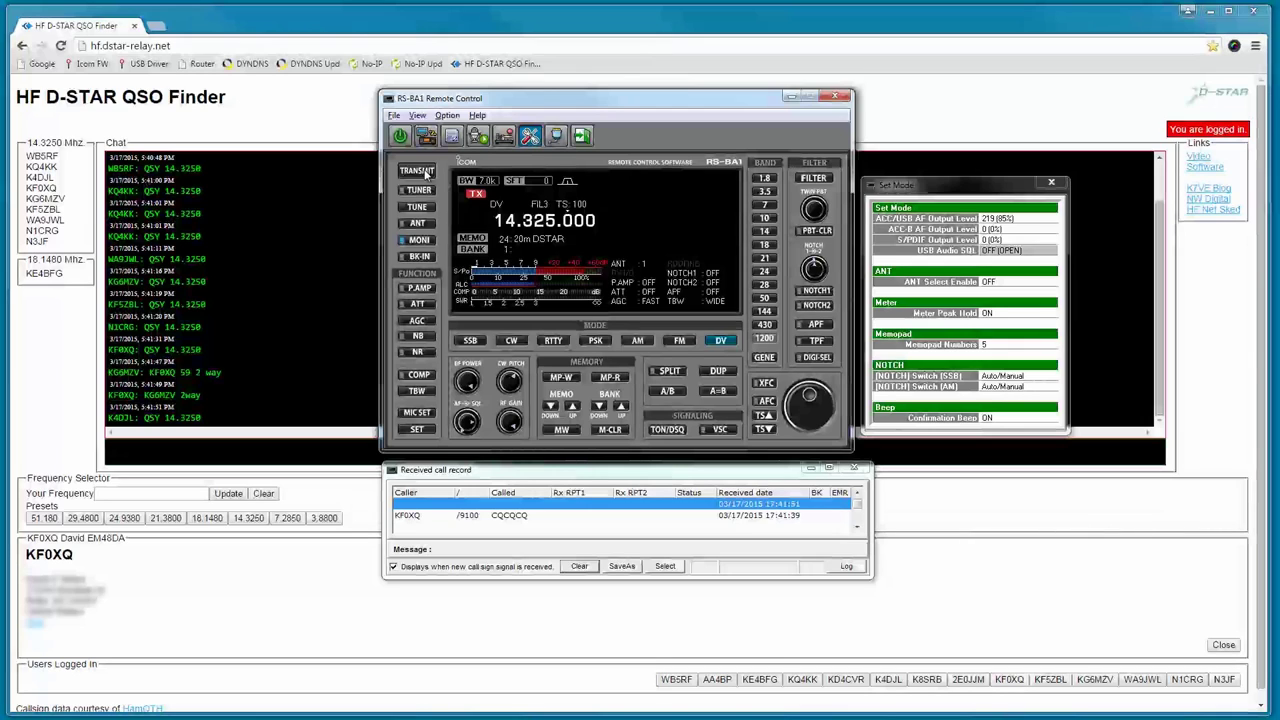
click(425, 173)
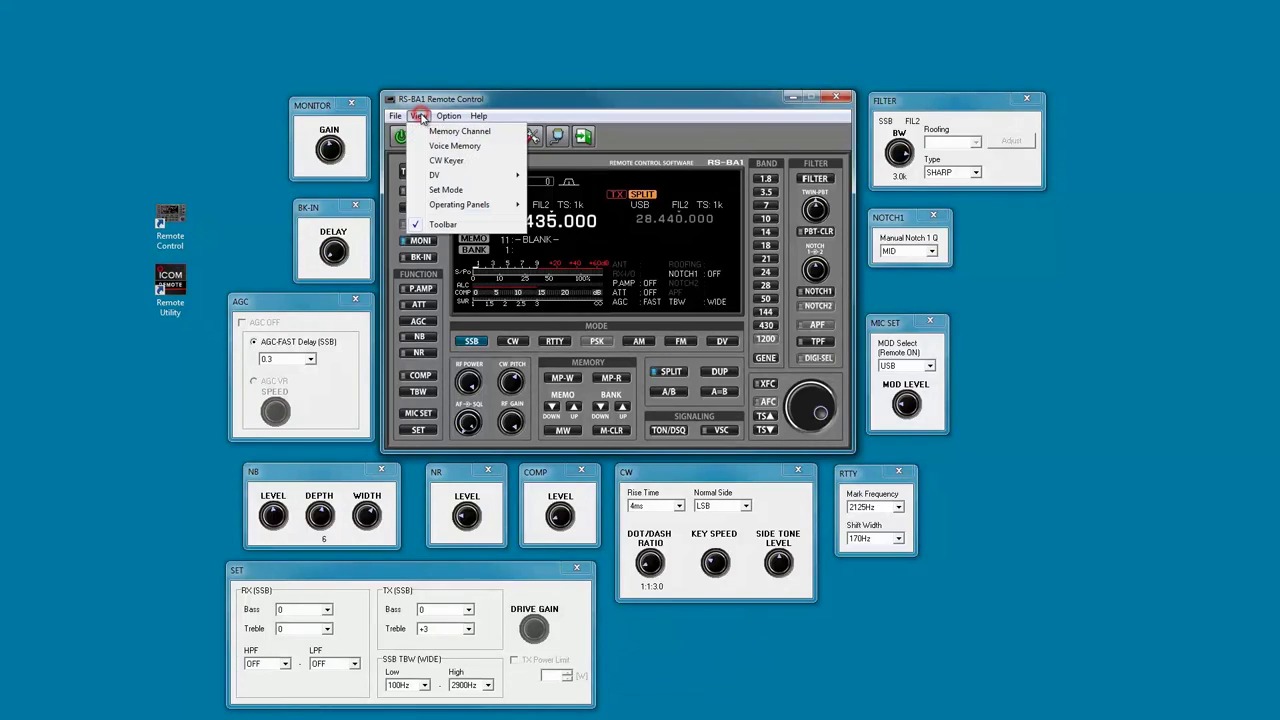
Bring up the Operating Panels submenu listing MONITOR, AGC, NB, CW and FILTER panels.
mouse_move(469, 206)
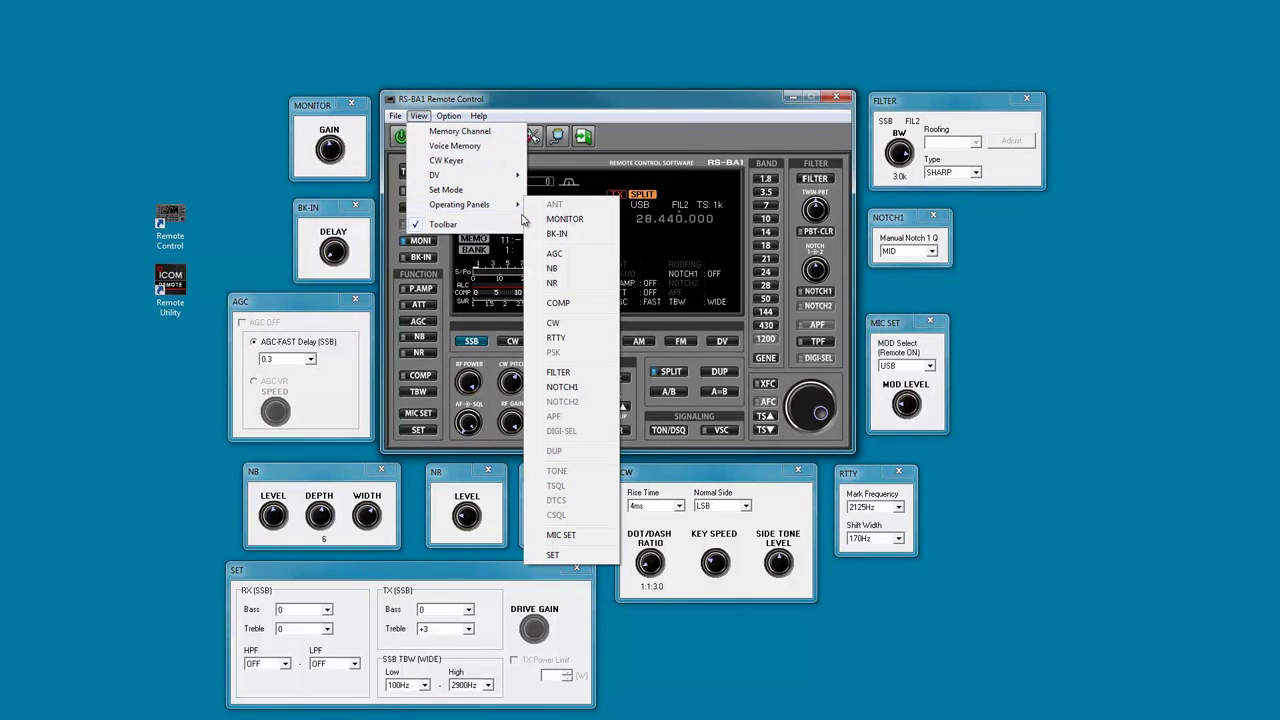